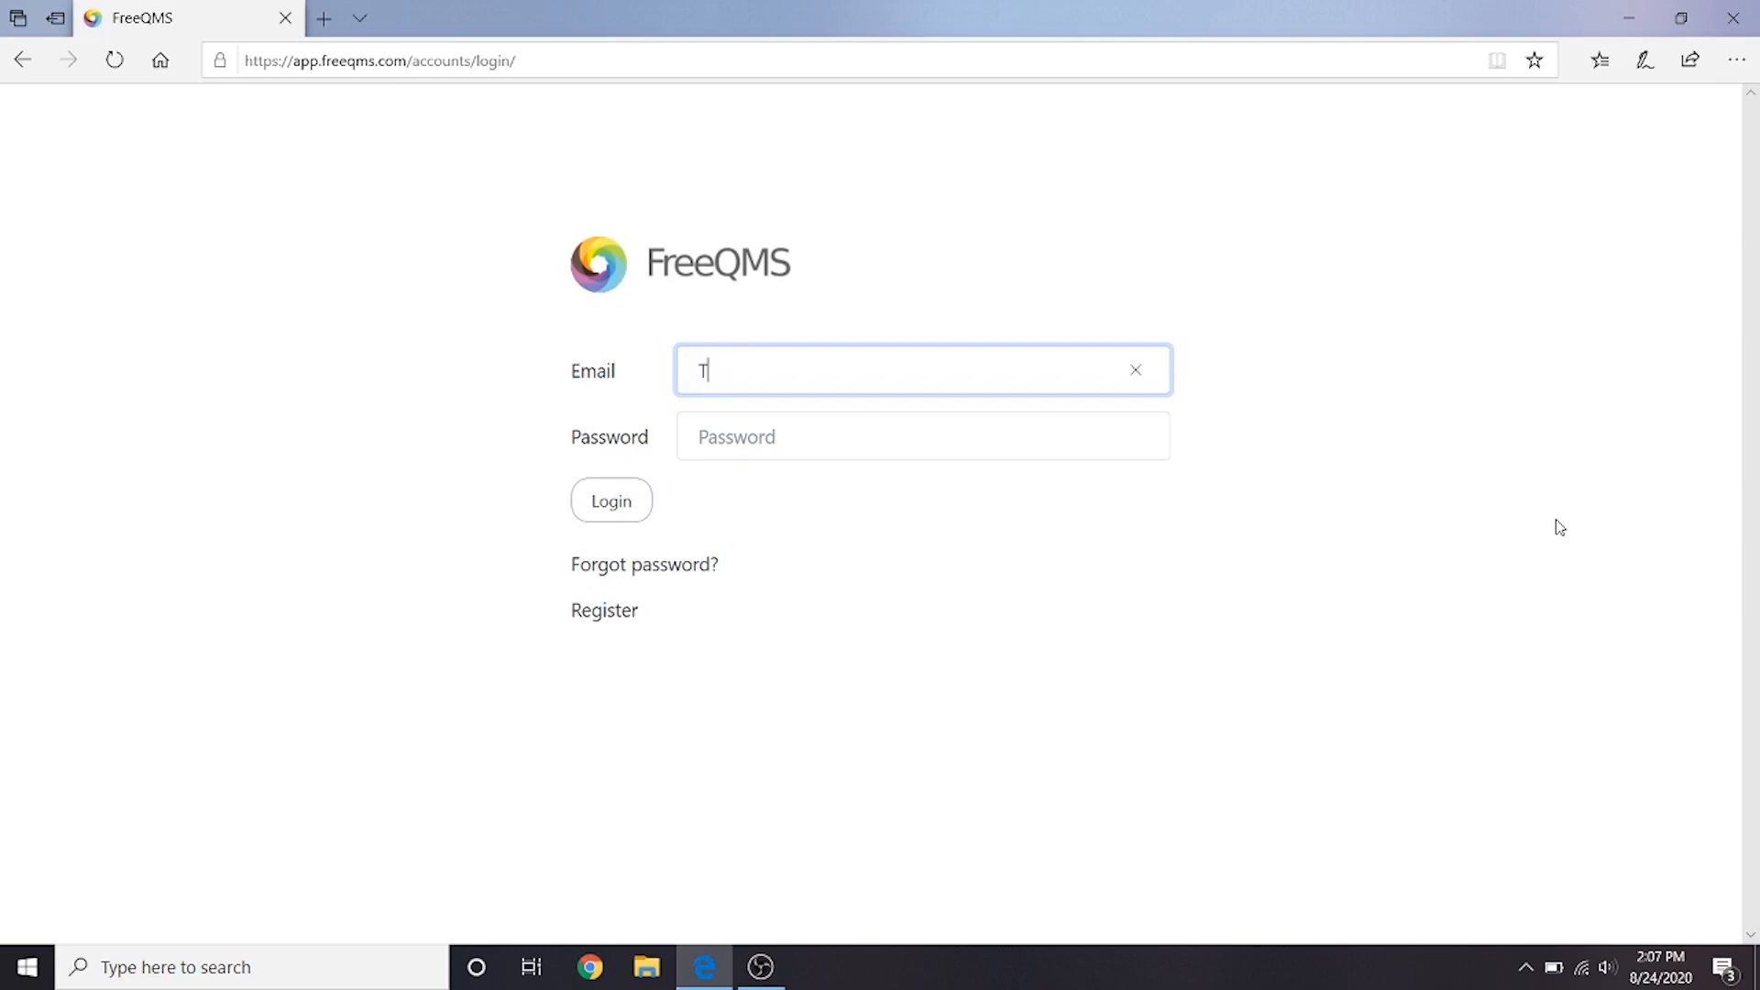
- Log in to FreeQMS with the account e-mail address and password
key("Tab")
type("********")
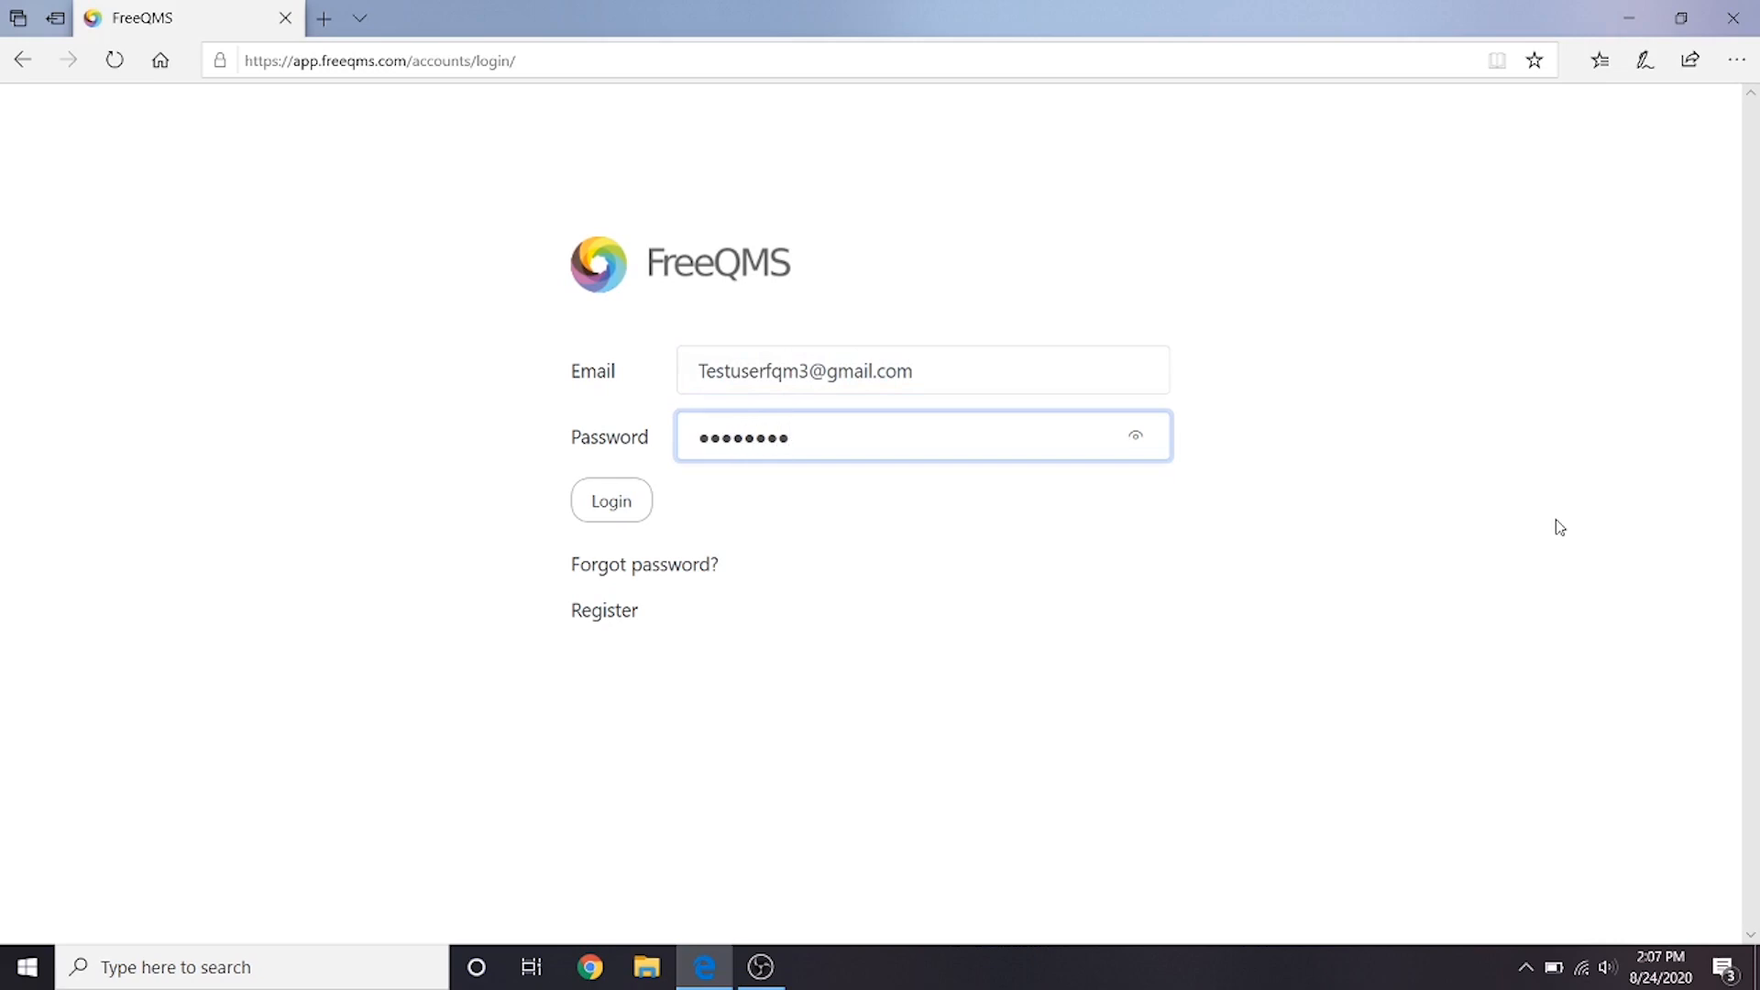
left_click(606, 509)
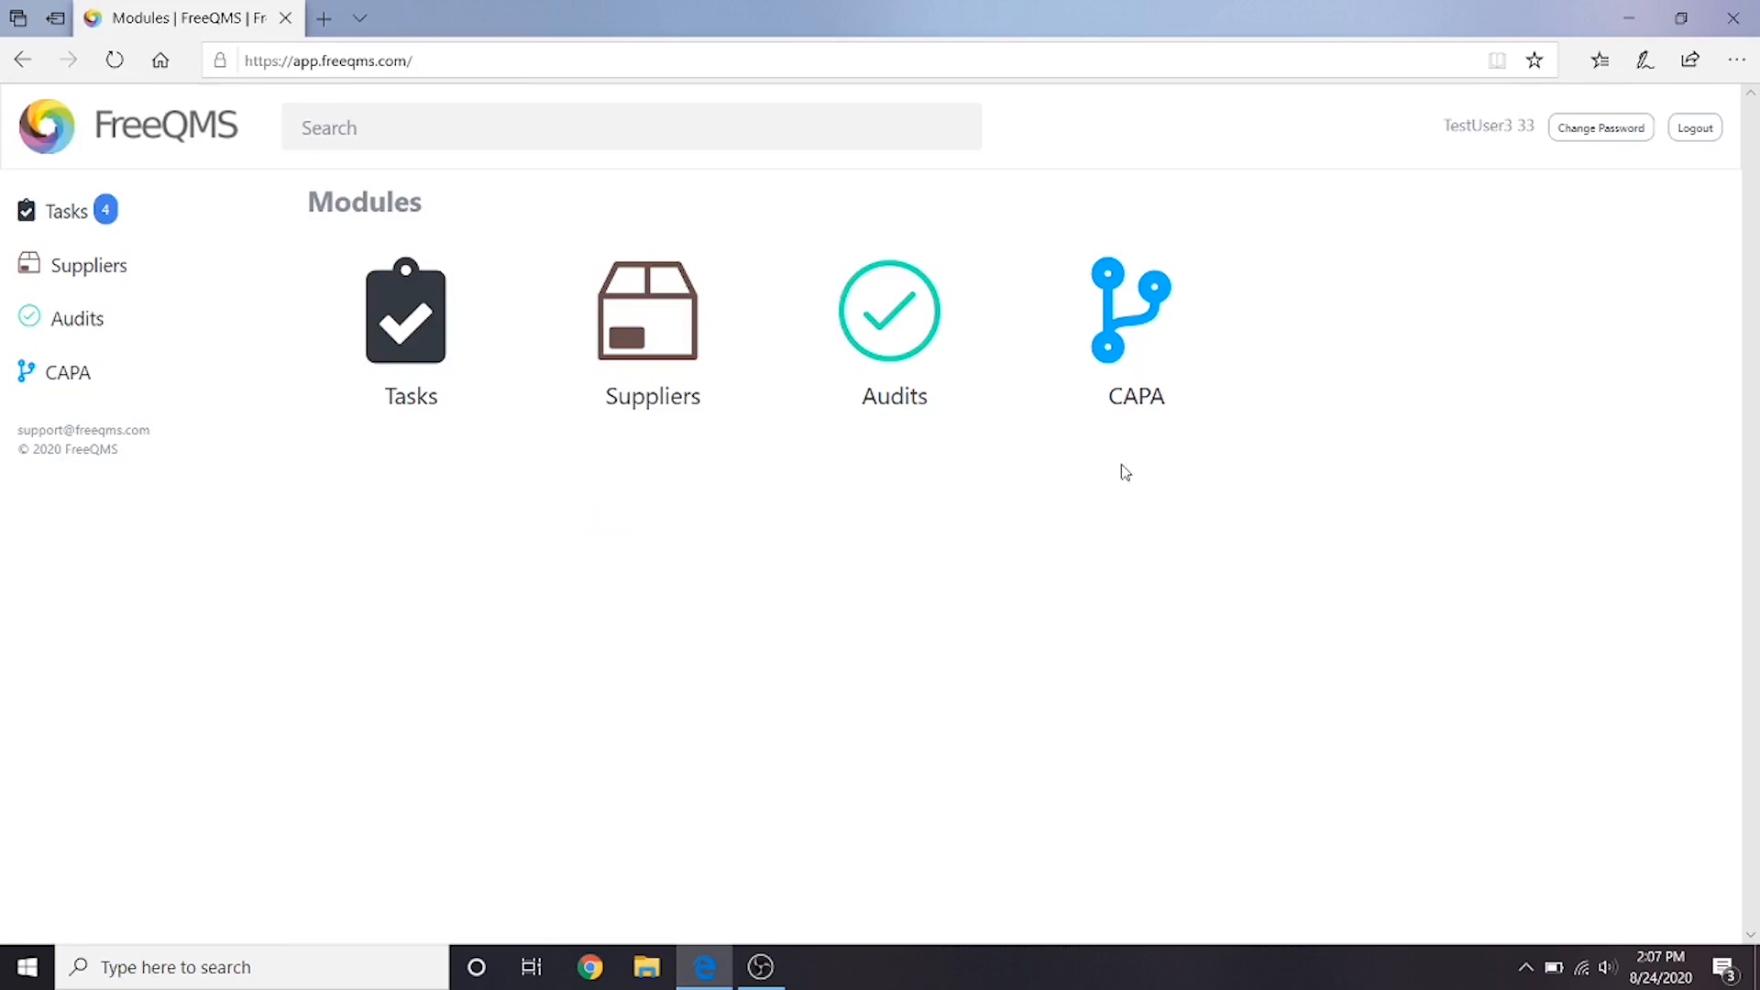
- Open the CAPA "Engineering Specifications do not incorporate ISO 14971 for Risk" and review its scope, source and CAPA items
left_click(1155, 380)
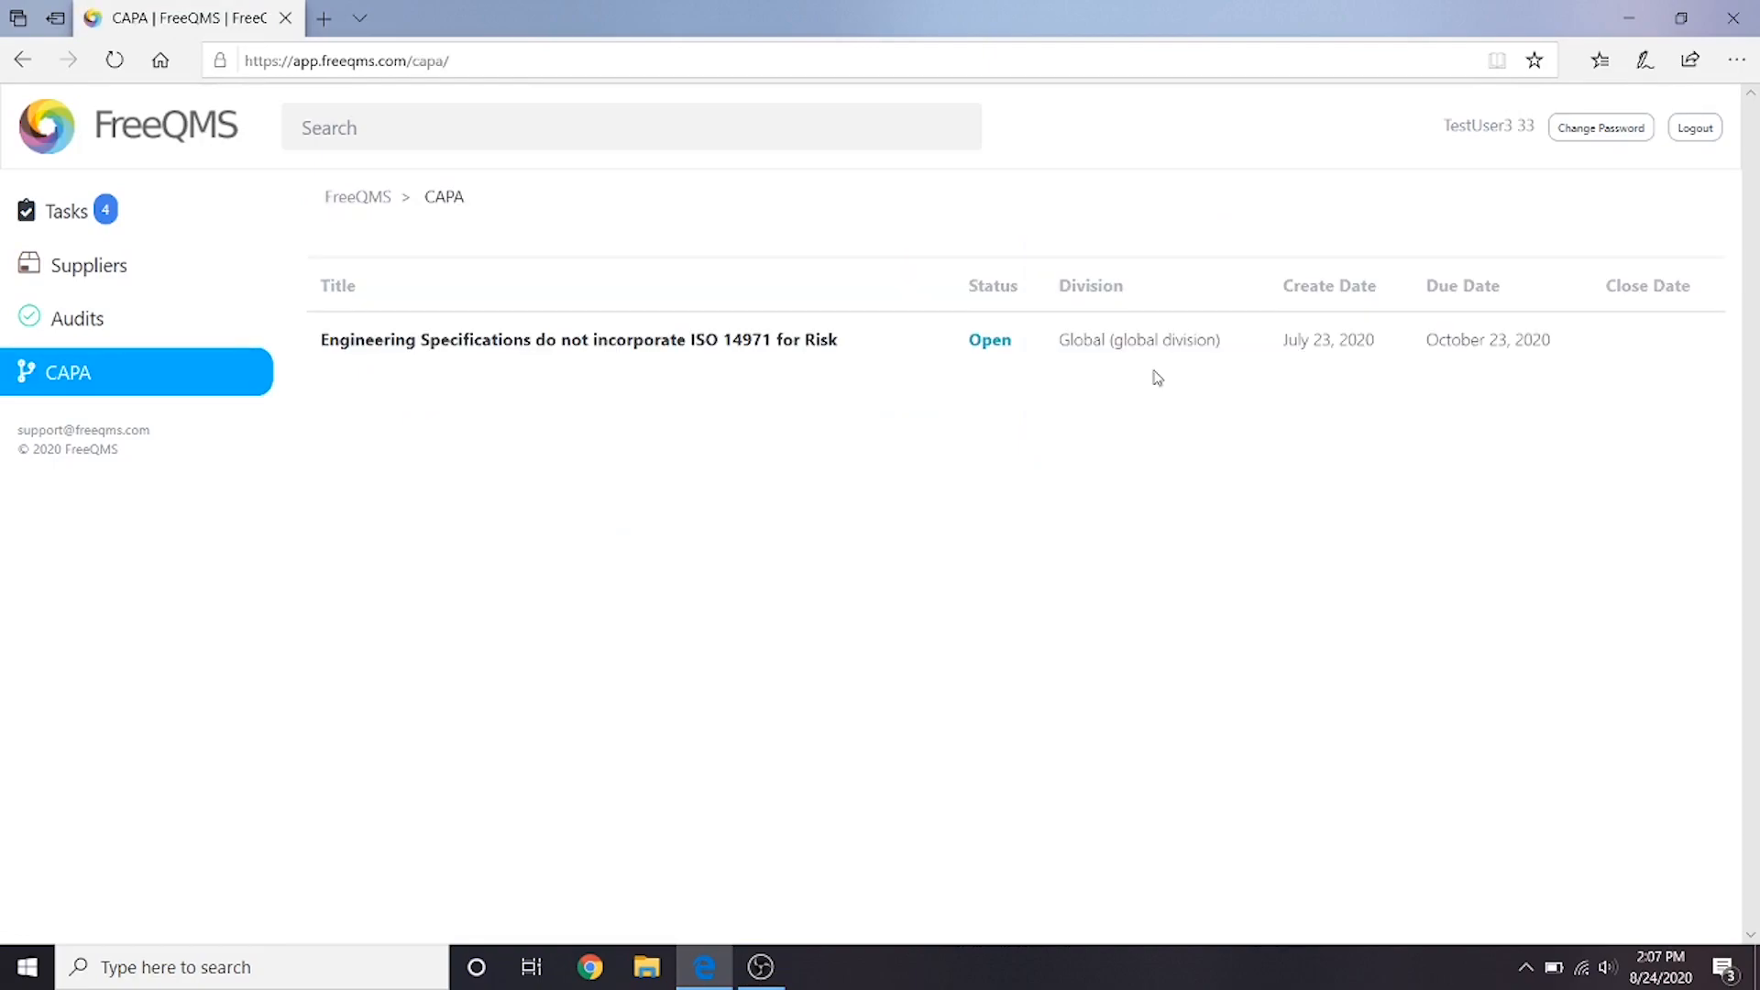
left_click(782, 343)
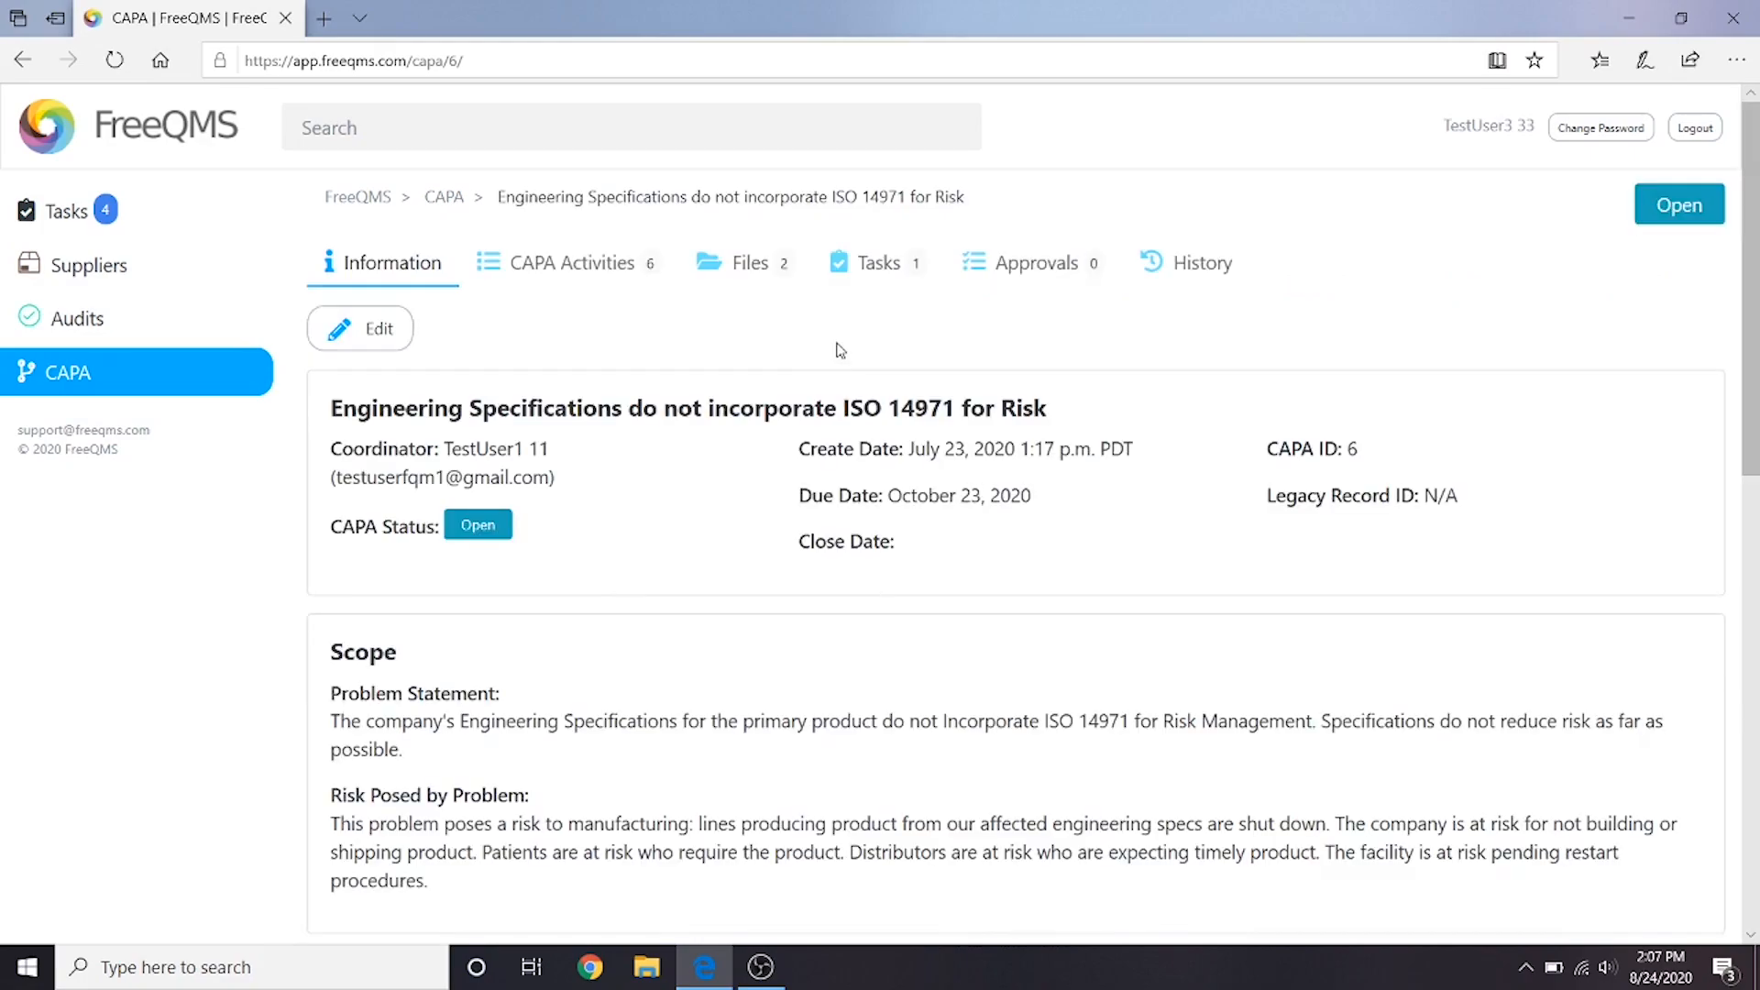
scroll(912, 458, "down", 7)
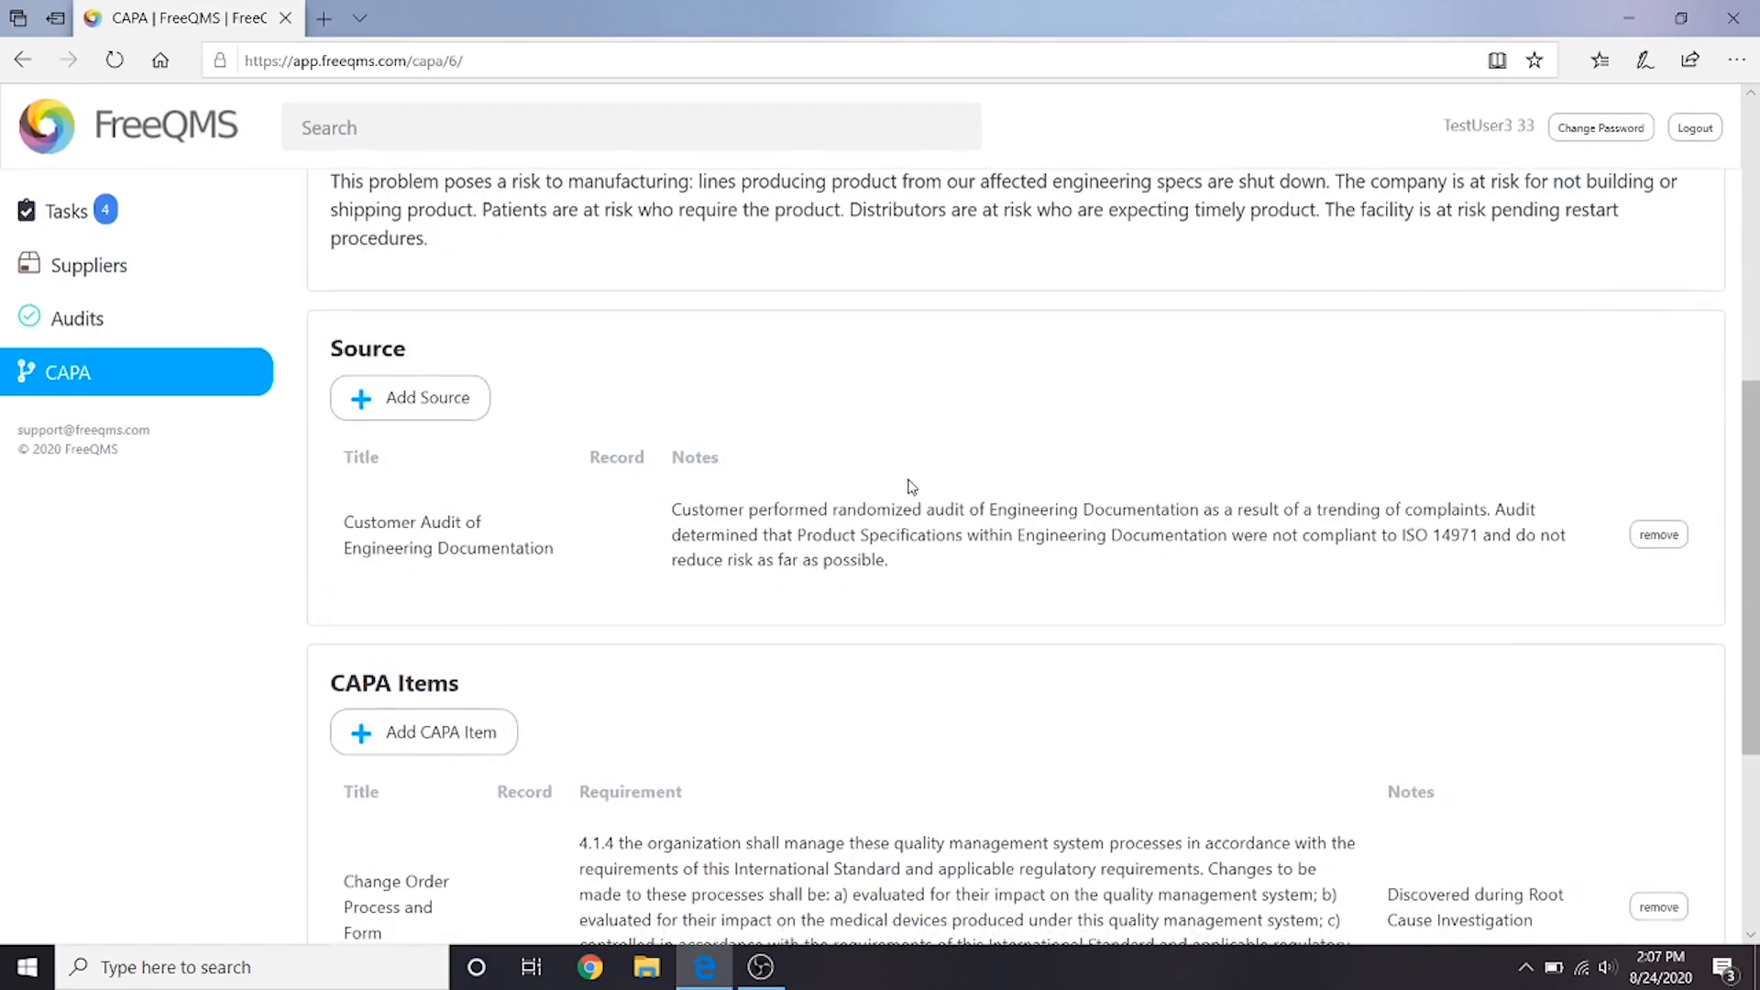
scroll(906, 499, "down", 3)
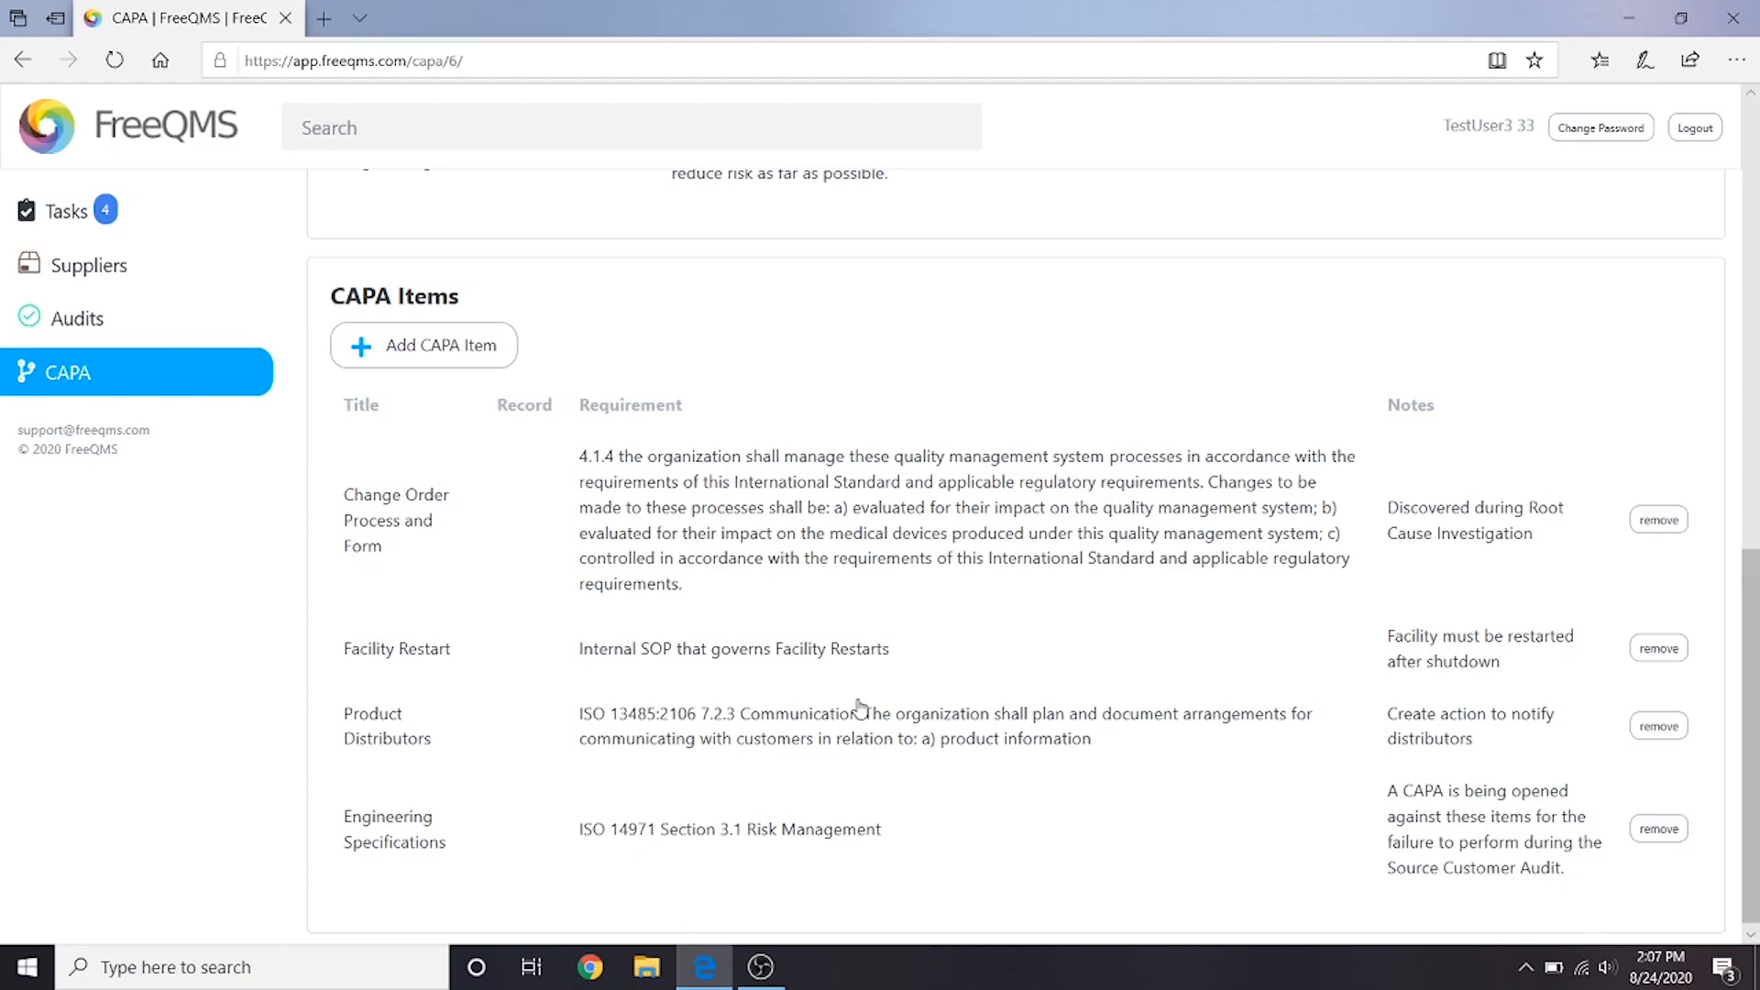
scroll(860, 705, "up", 15)
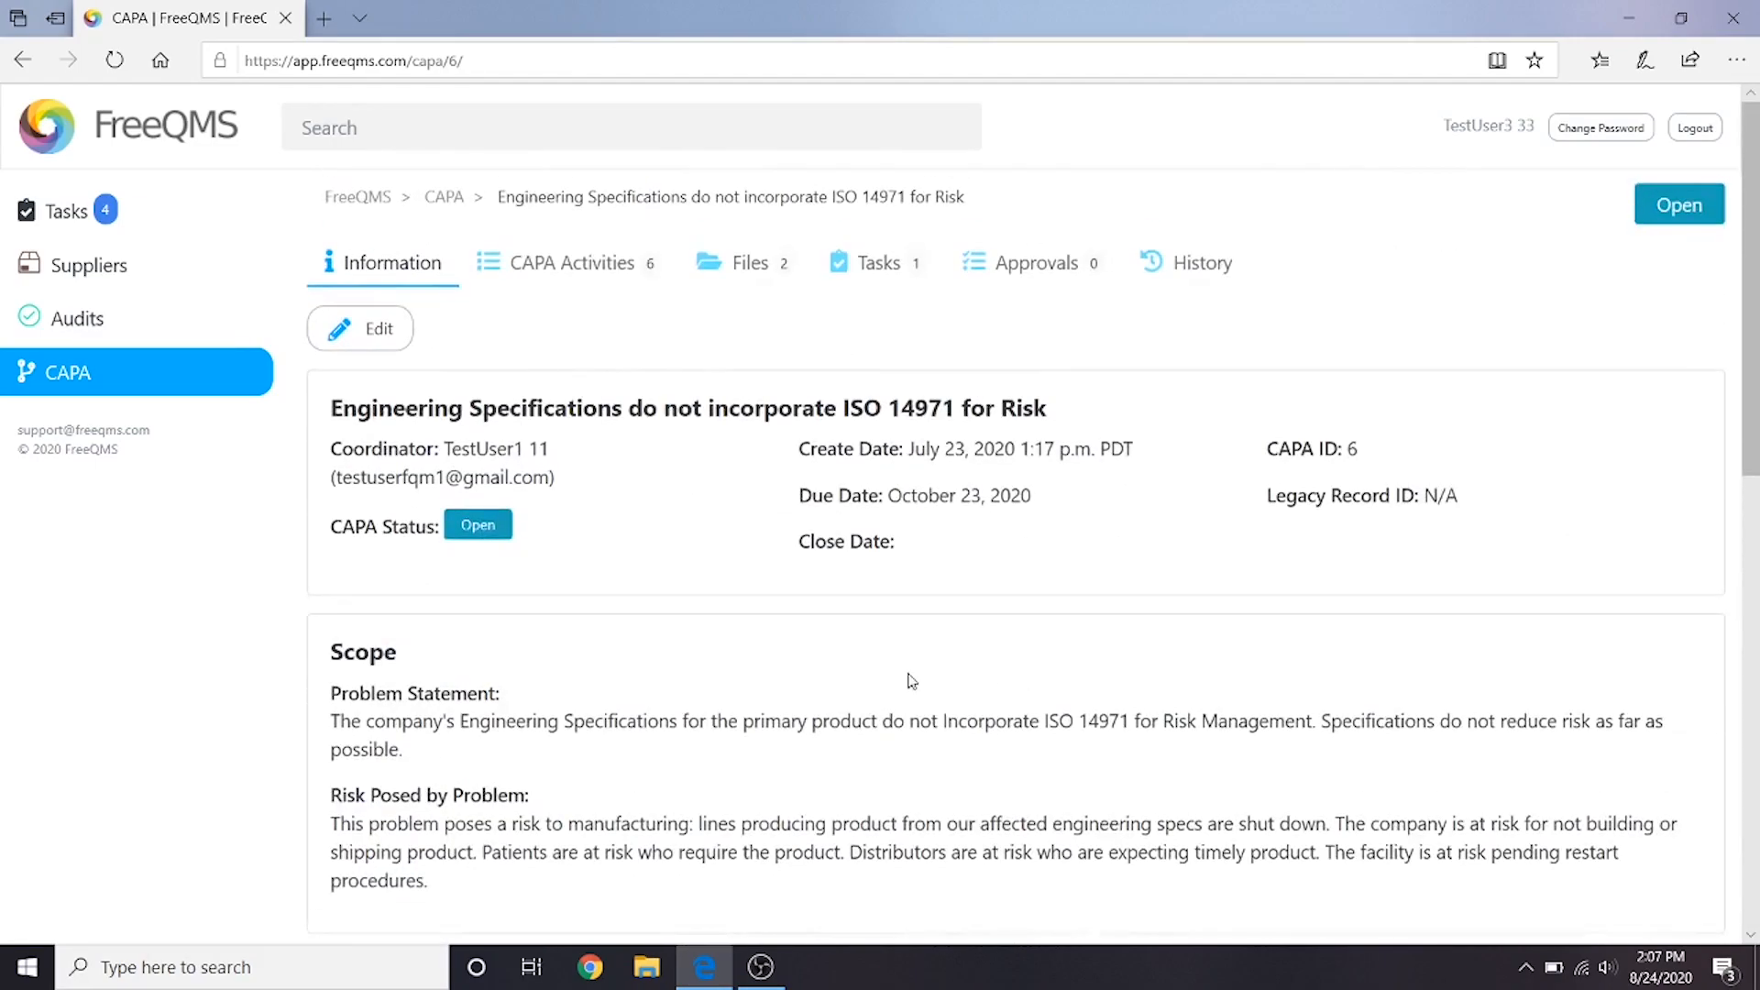
- Open the correction activity "Notify Distributors of affected products" from the CAPA's activities for editing
left_click(606, 282)
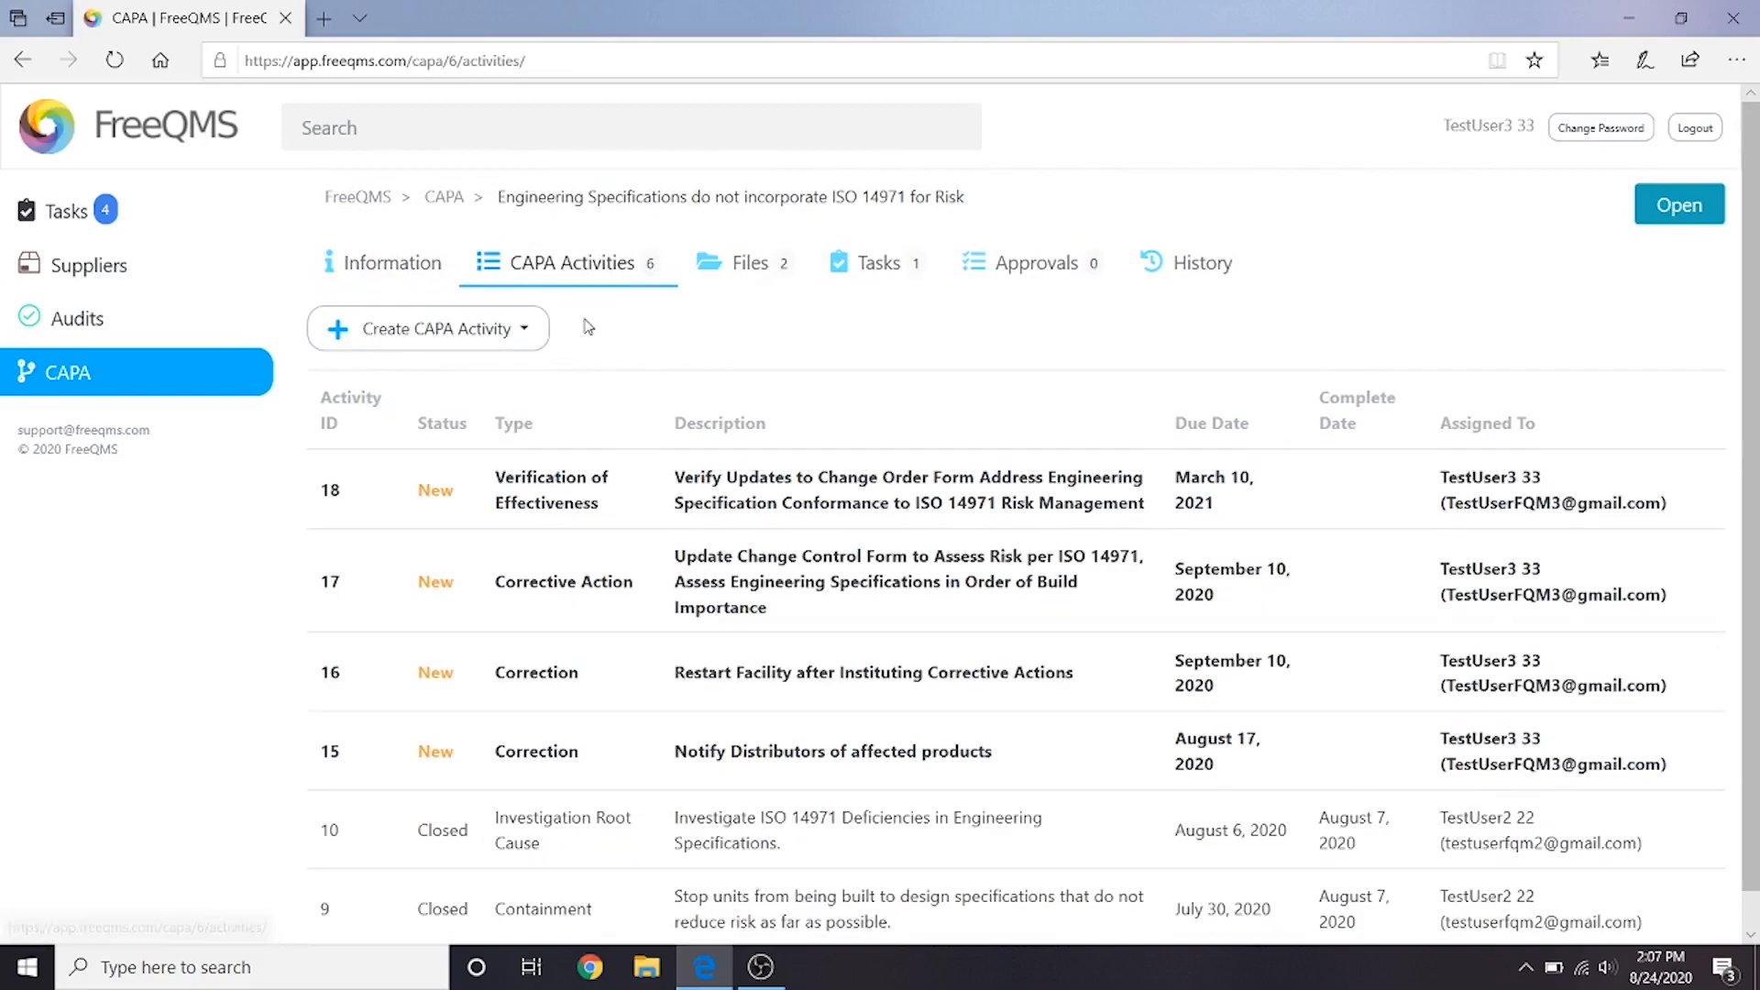
scroll(615, 322, "down", 1)
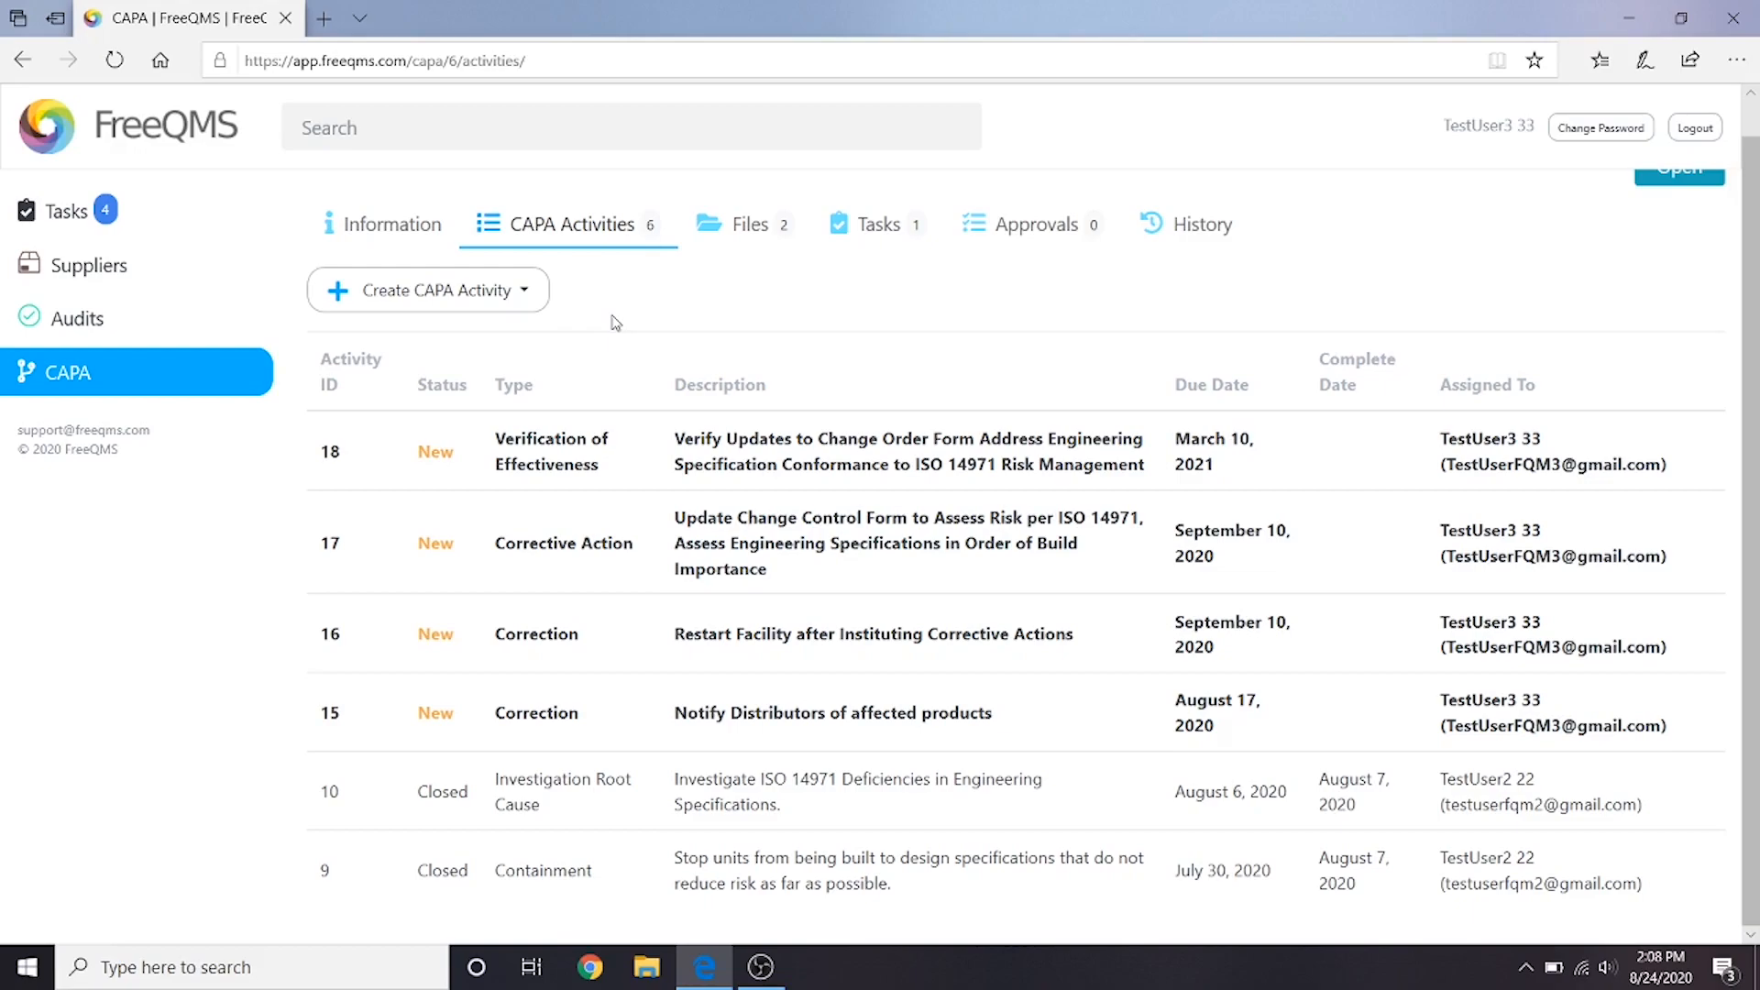
left_click(785, 728)
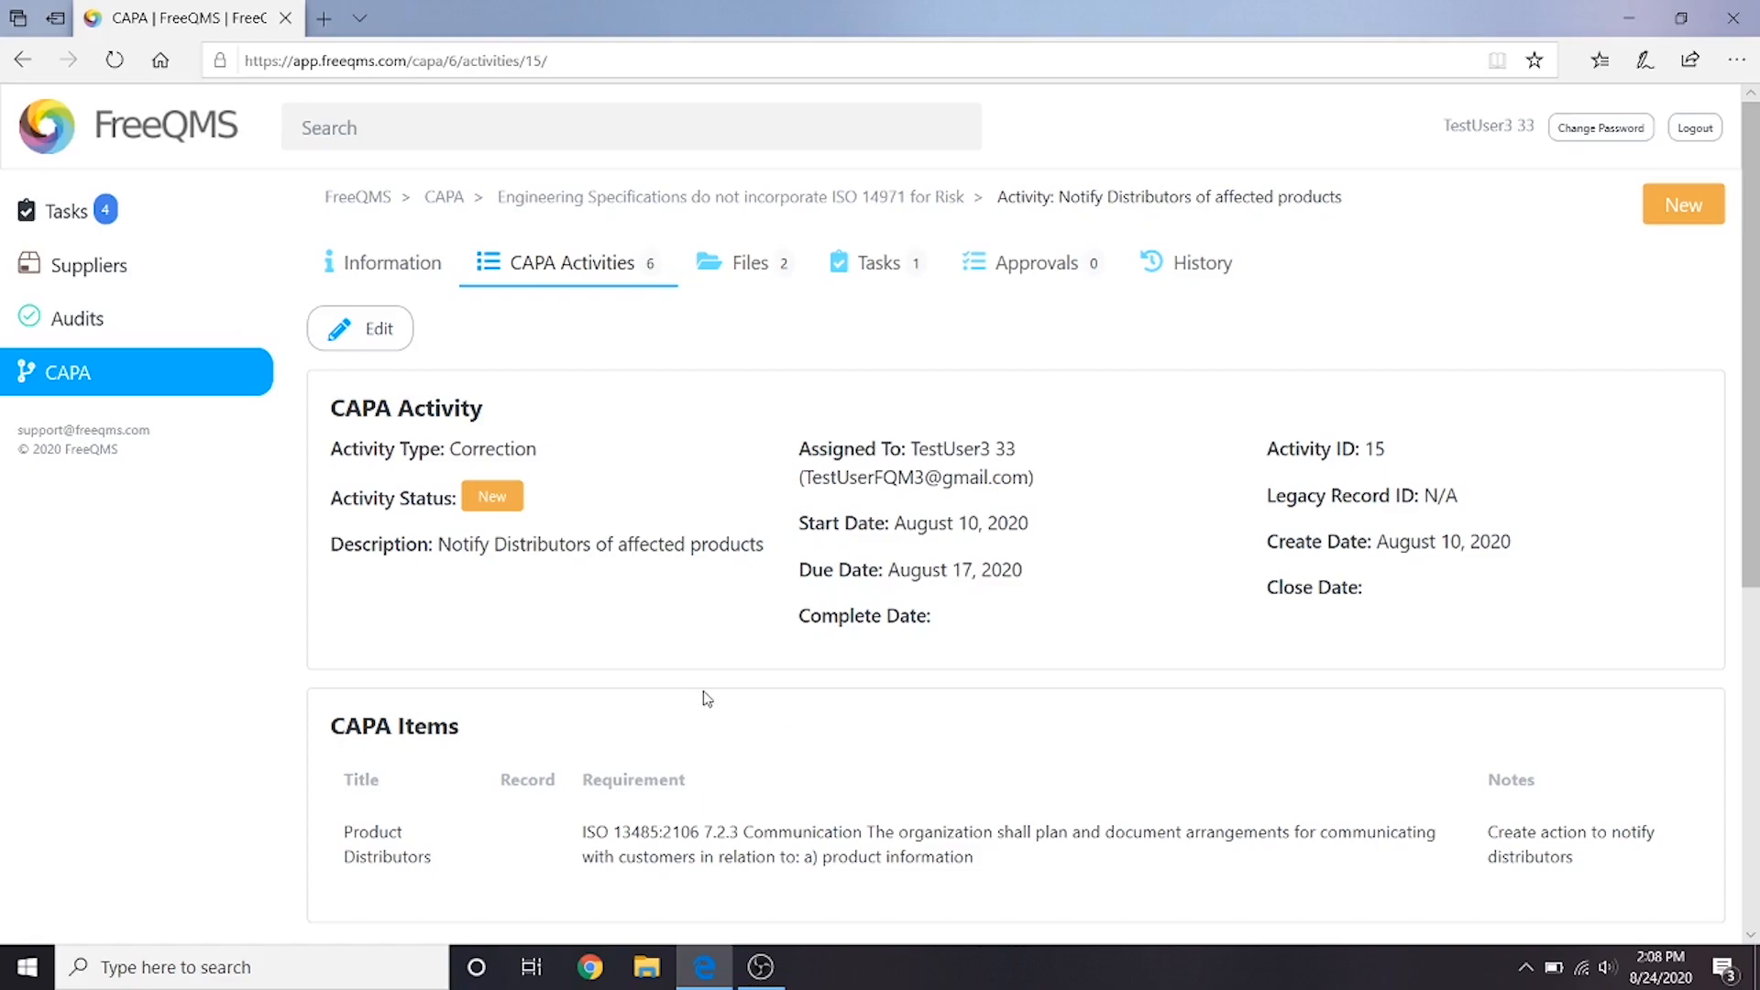
left_click(350, 336)
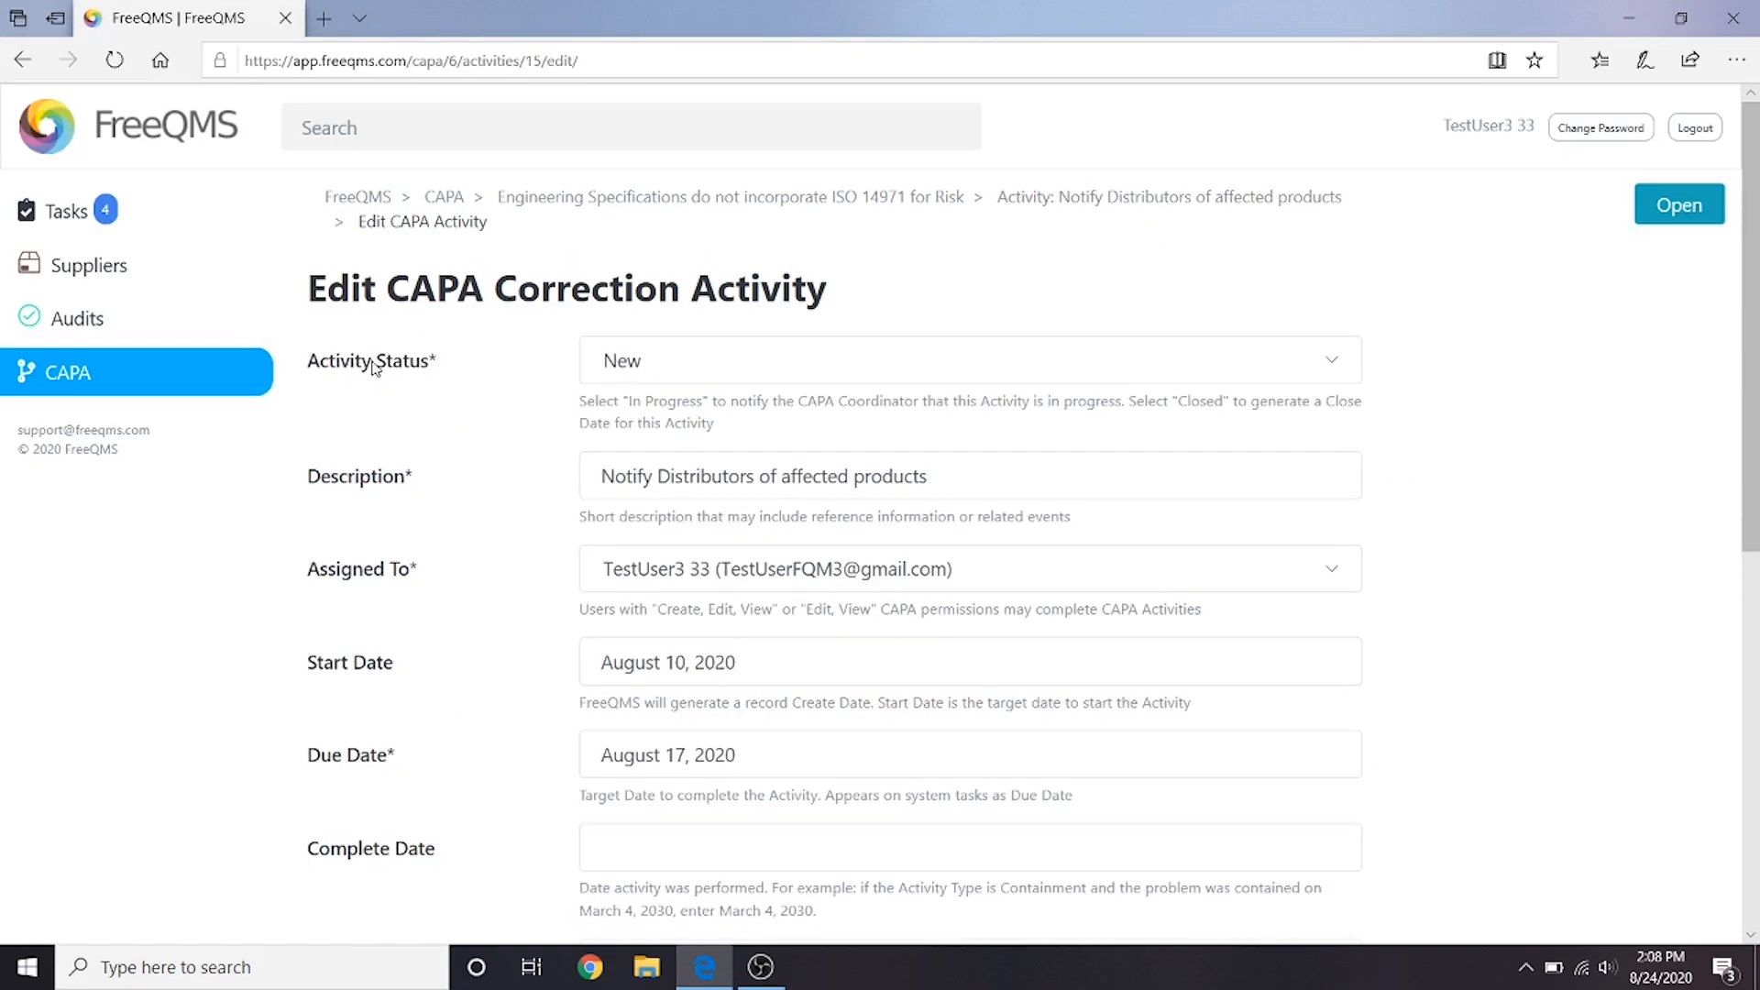
- Set the distributor notification activity's status to Closed and its Complete Date to August 24, 2020
left_click(916, 375)
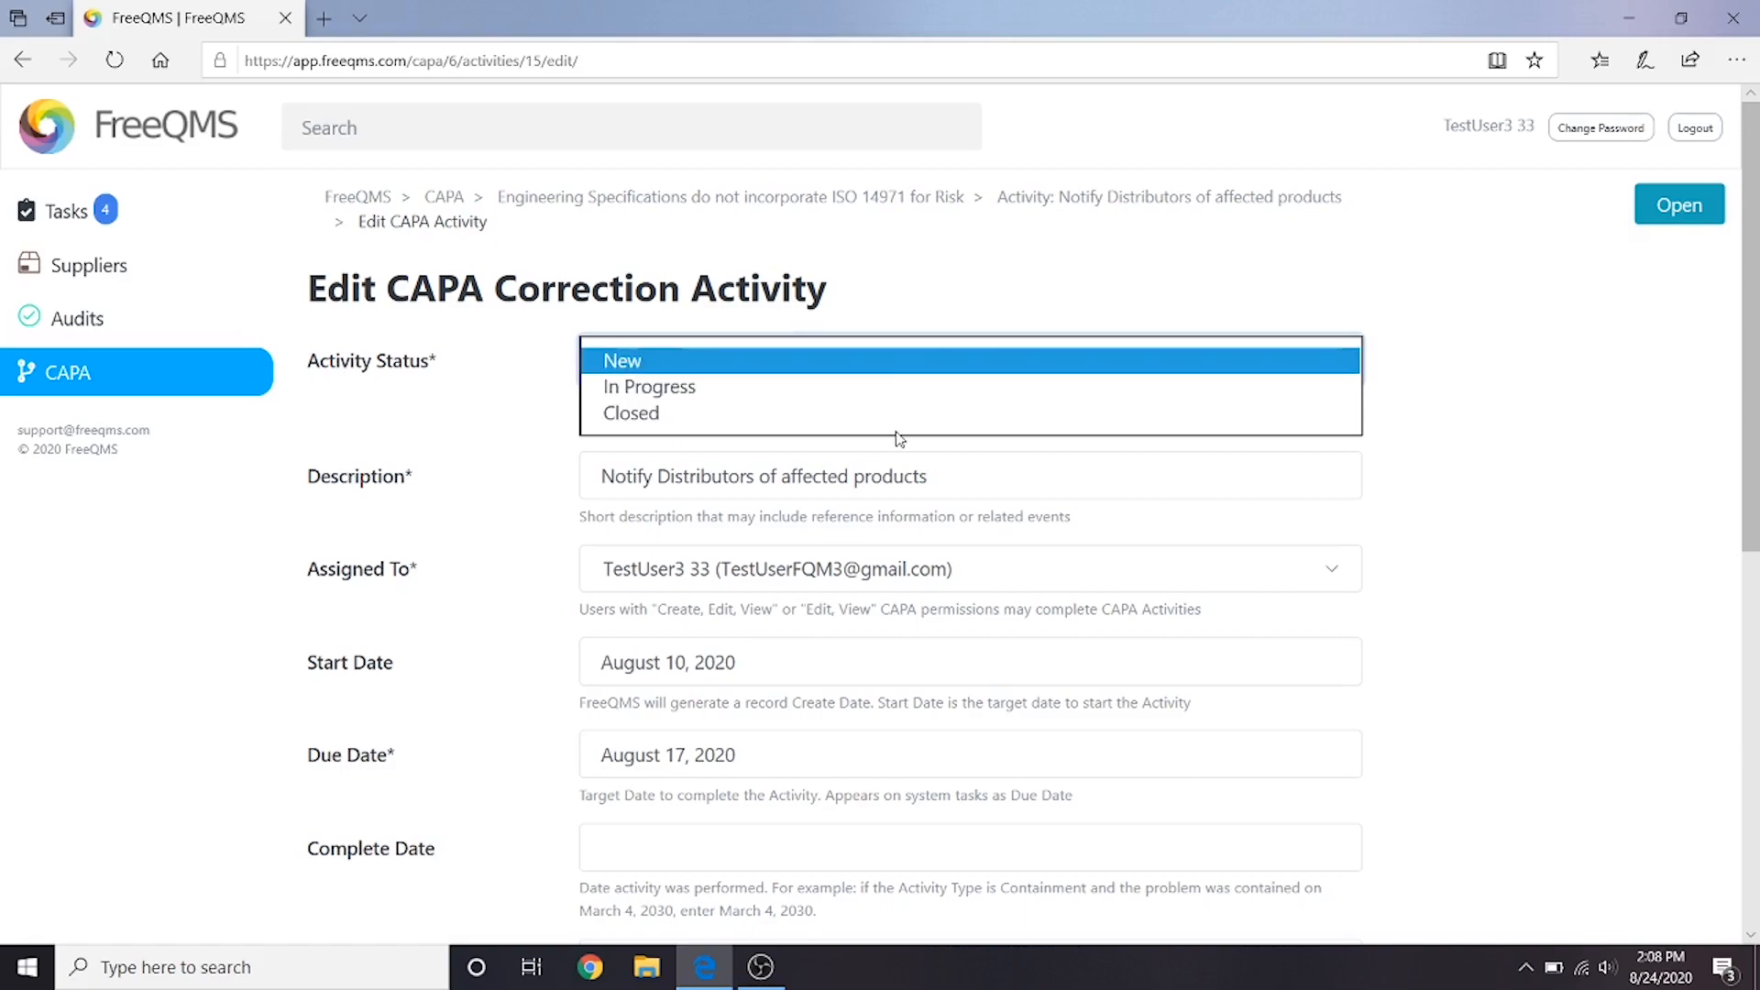
left_click(907, 414)
scroll(879, 440, "down", 4)
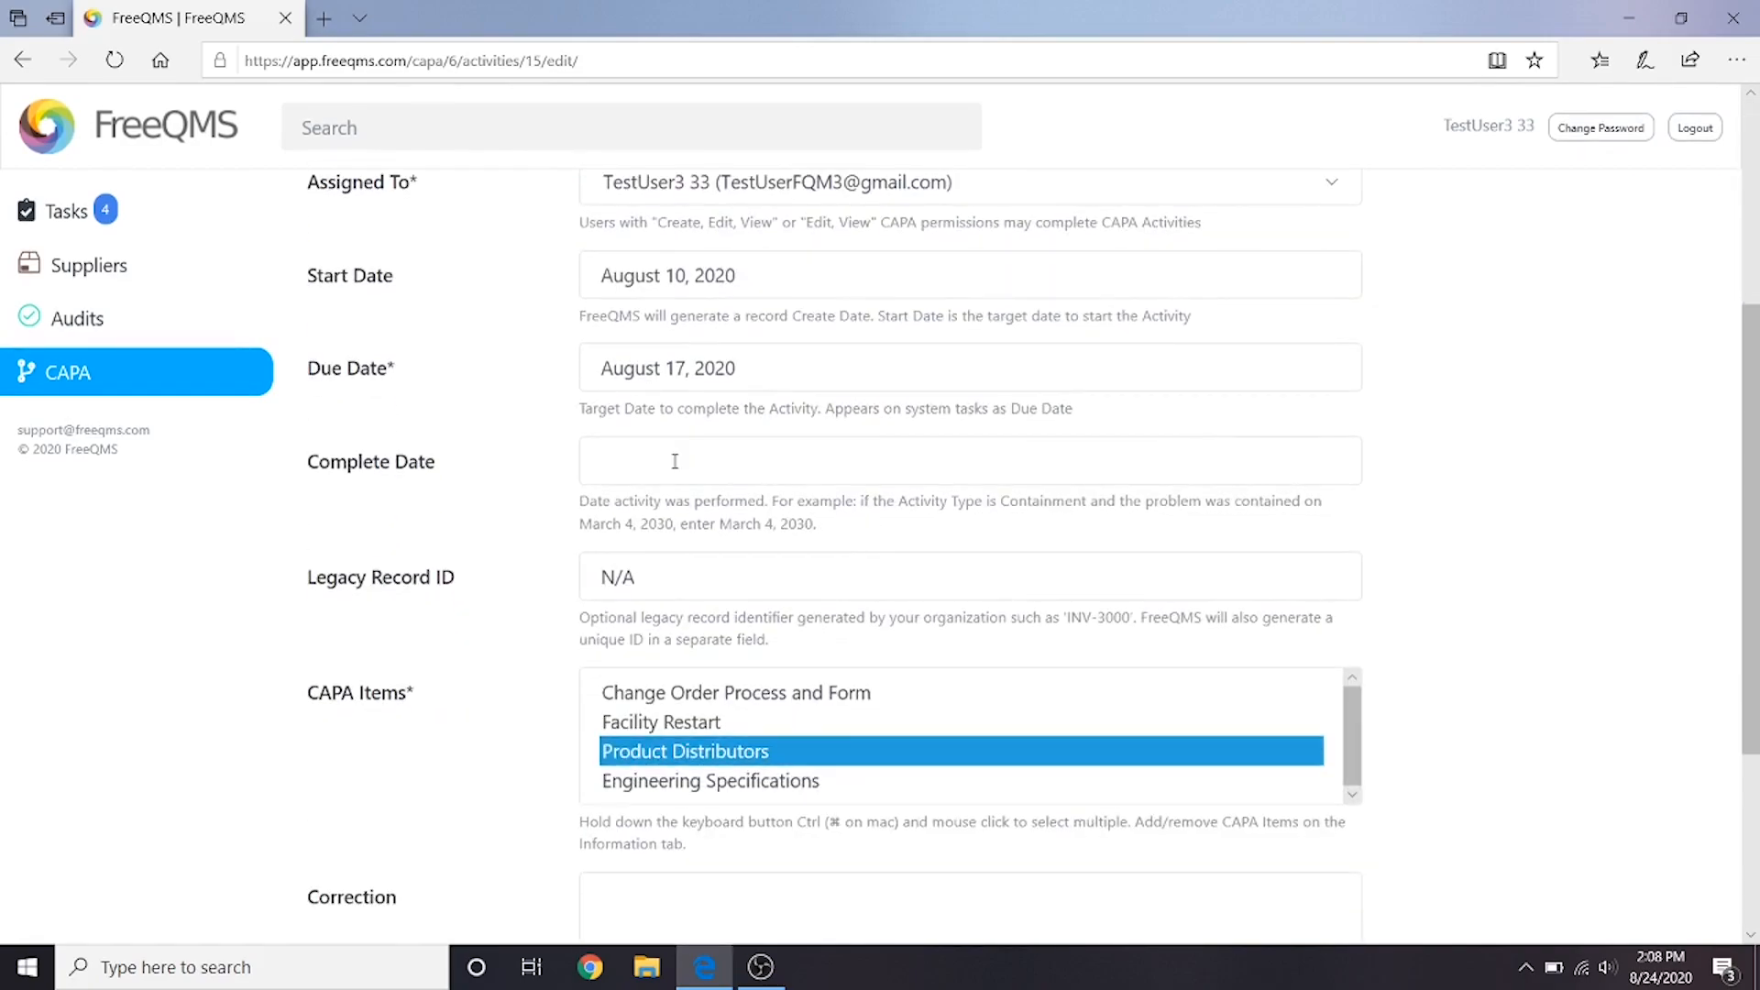
left_click(674, 461)
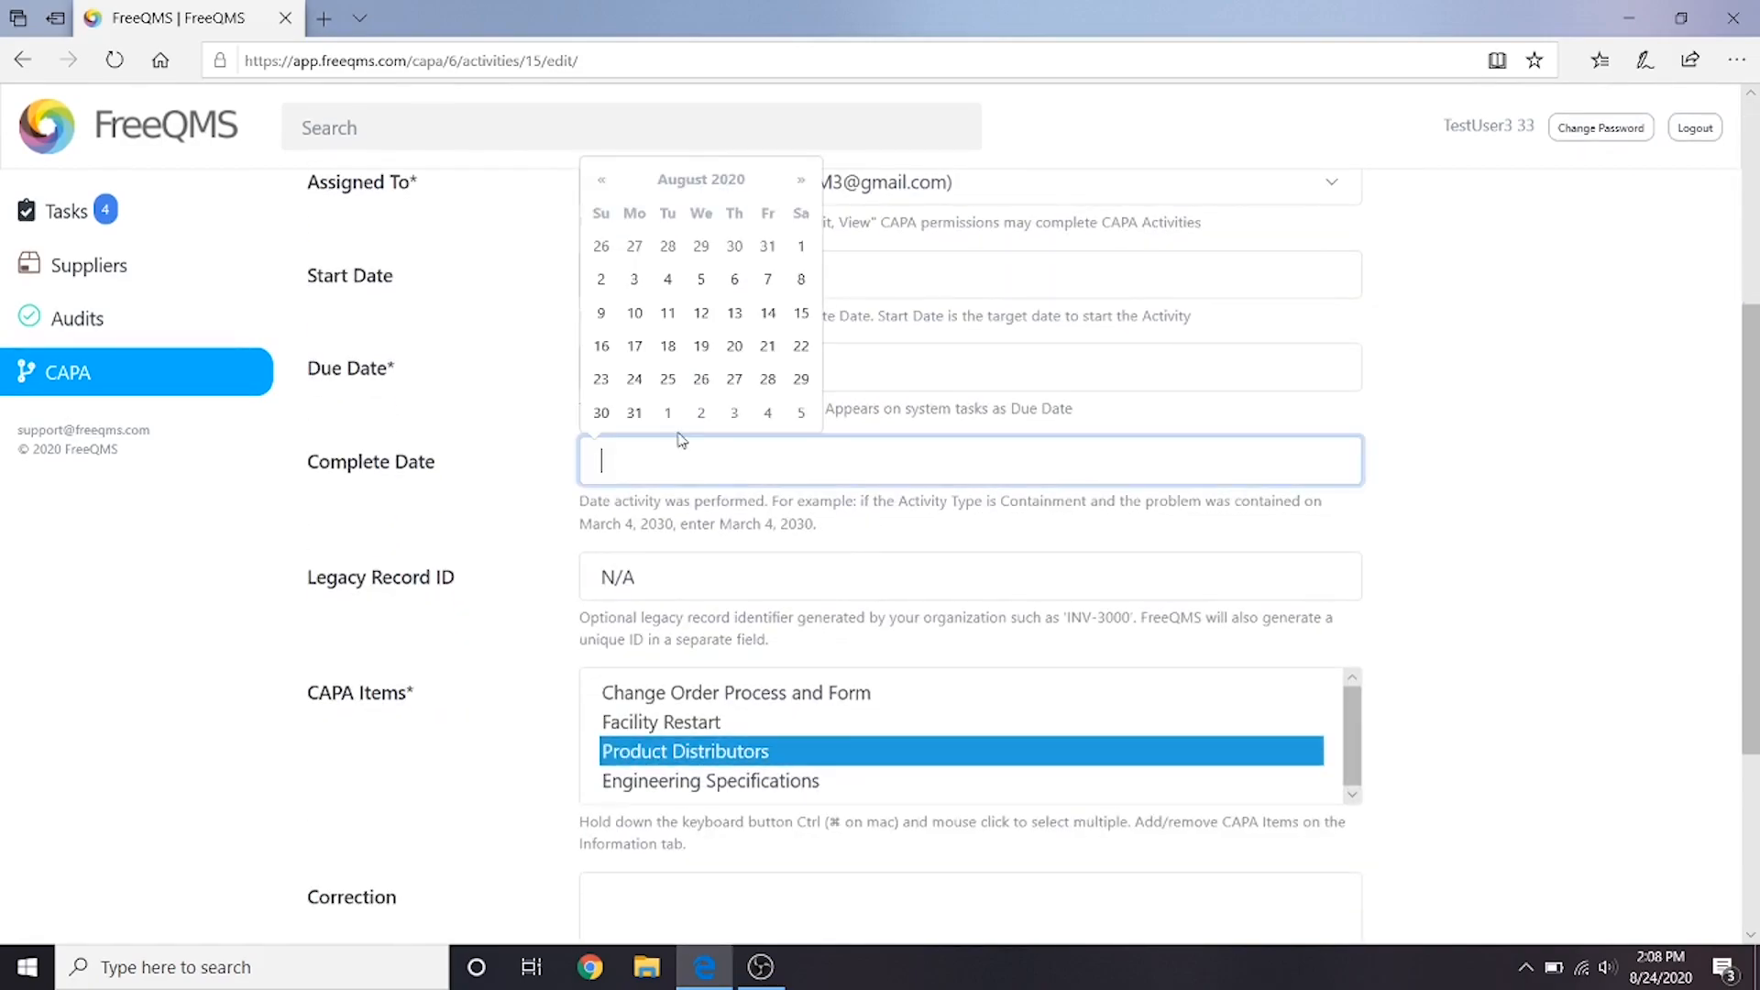
left_click(635, 381)
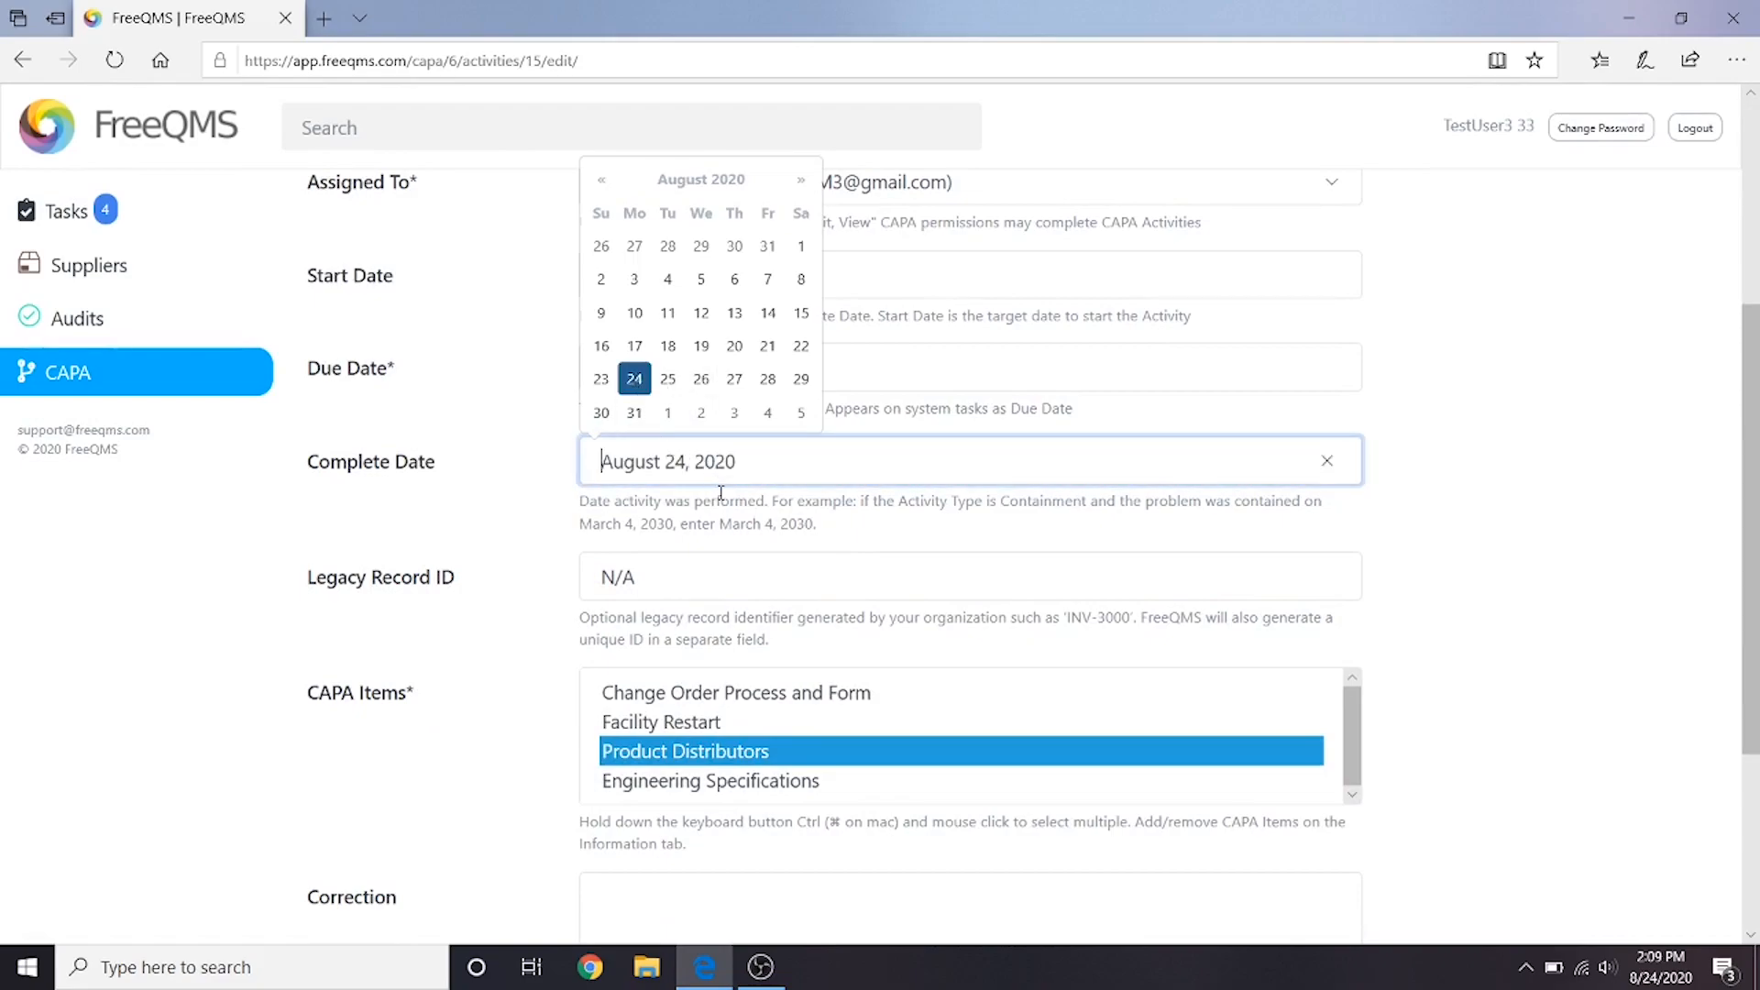
- Enter the Correction "All distributors notified of product that is deficient in risk assessment using list provided by sales department exported from ERP software."
scroll(719, 494, "down", 1)
left_click(627, 770)
type("All distributors notified of product that is deficient in risk assessment using list provided by sales department exported from ERP software.")
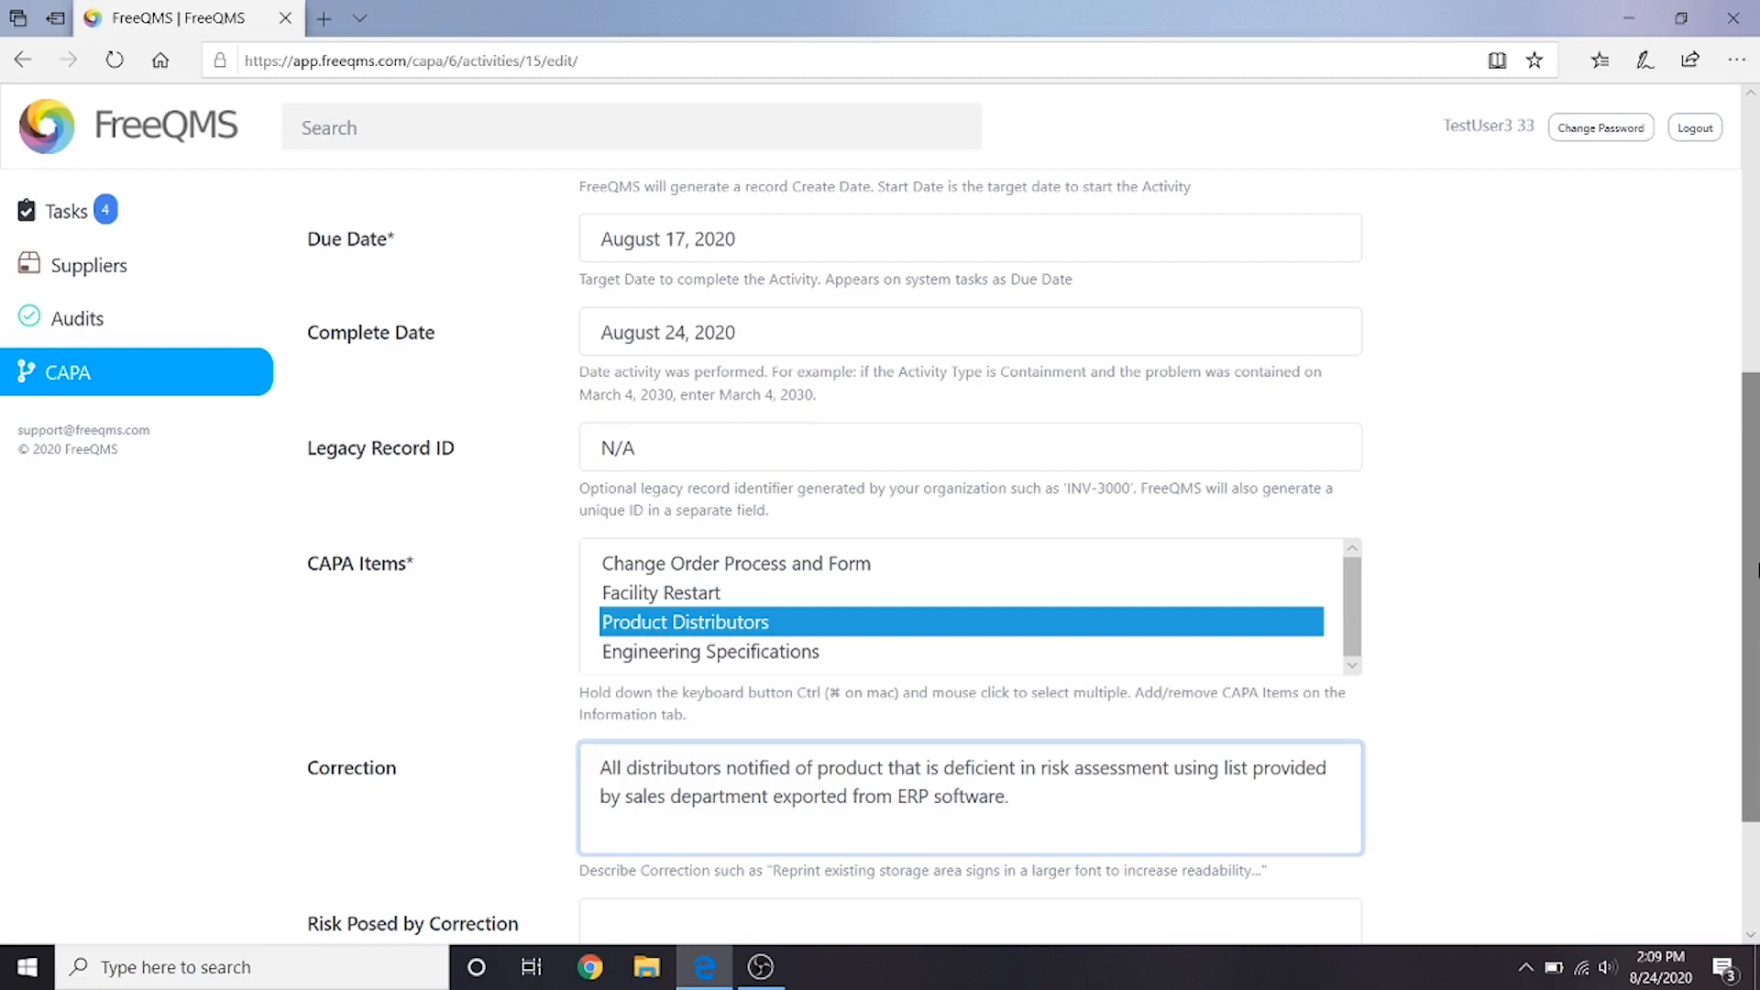
left_click(1604, 706)
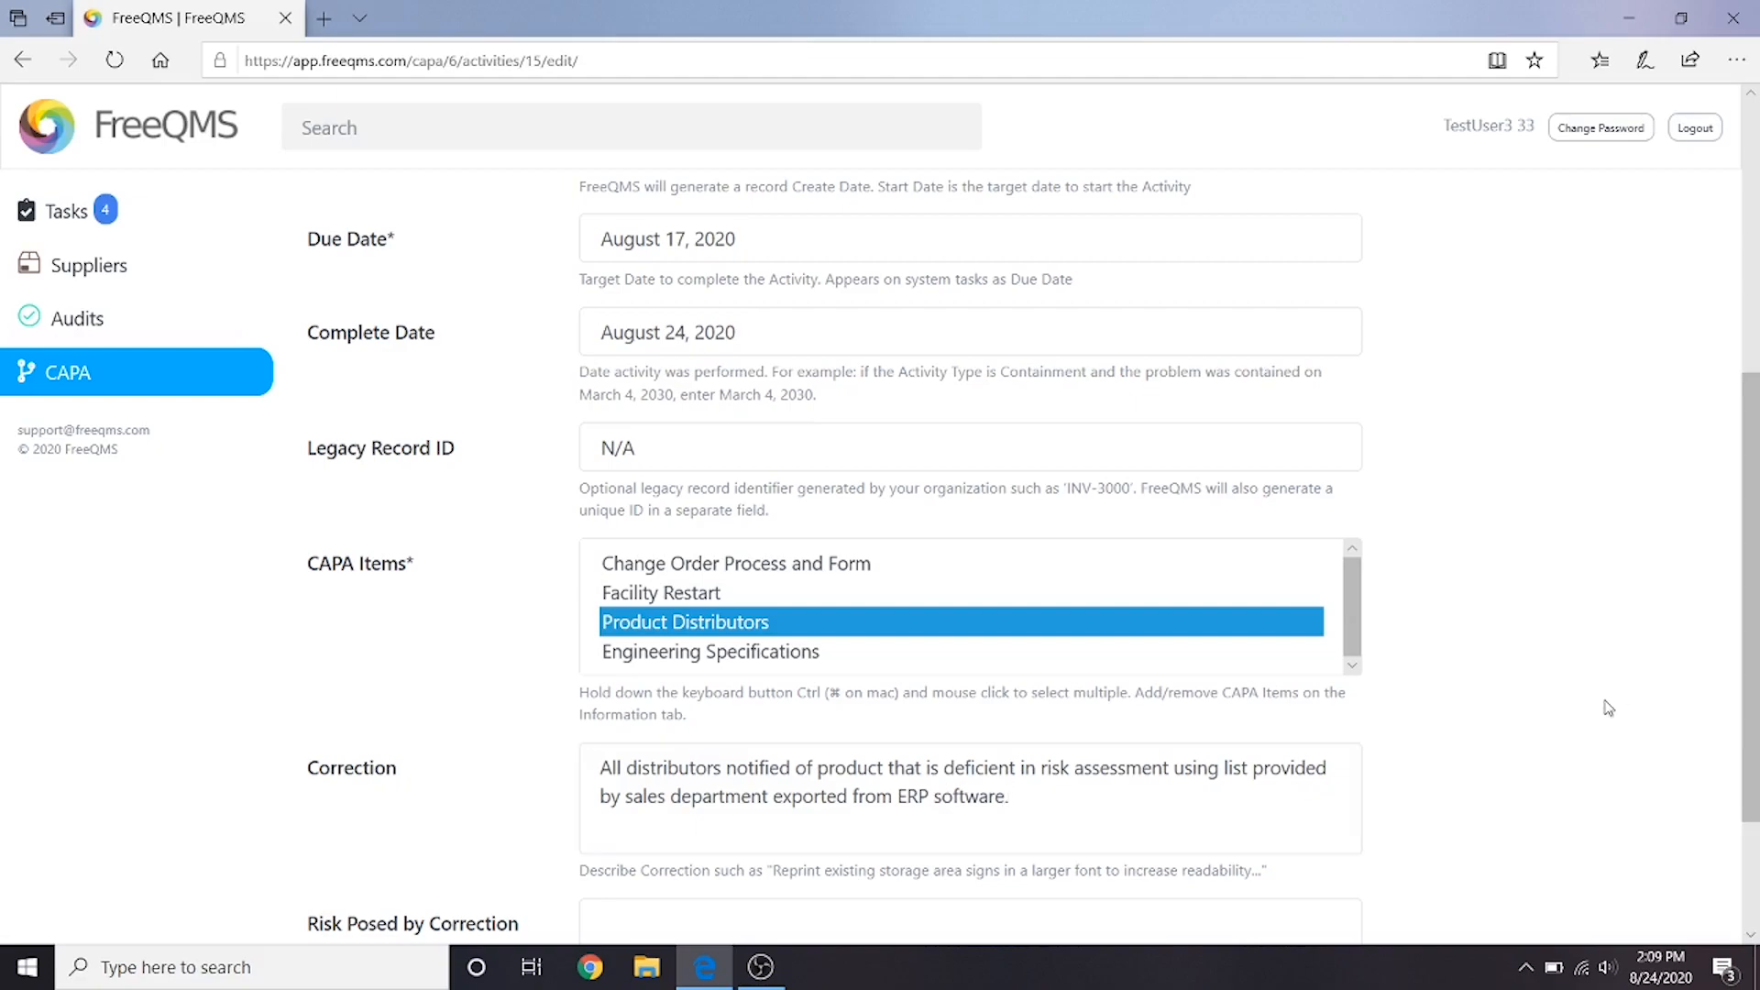
- Enter the Risk Posed by Correction "Distributors may choose to perform field corrective actions or recalls of product depending on their procedures." and save the activity
scroll(1602, 706, "down", 2)
left_click(1122, 756)
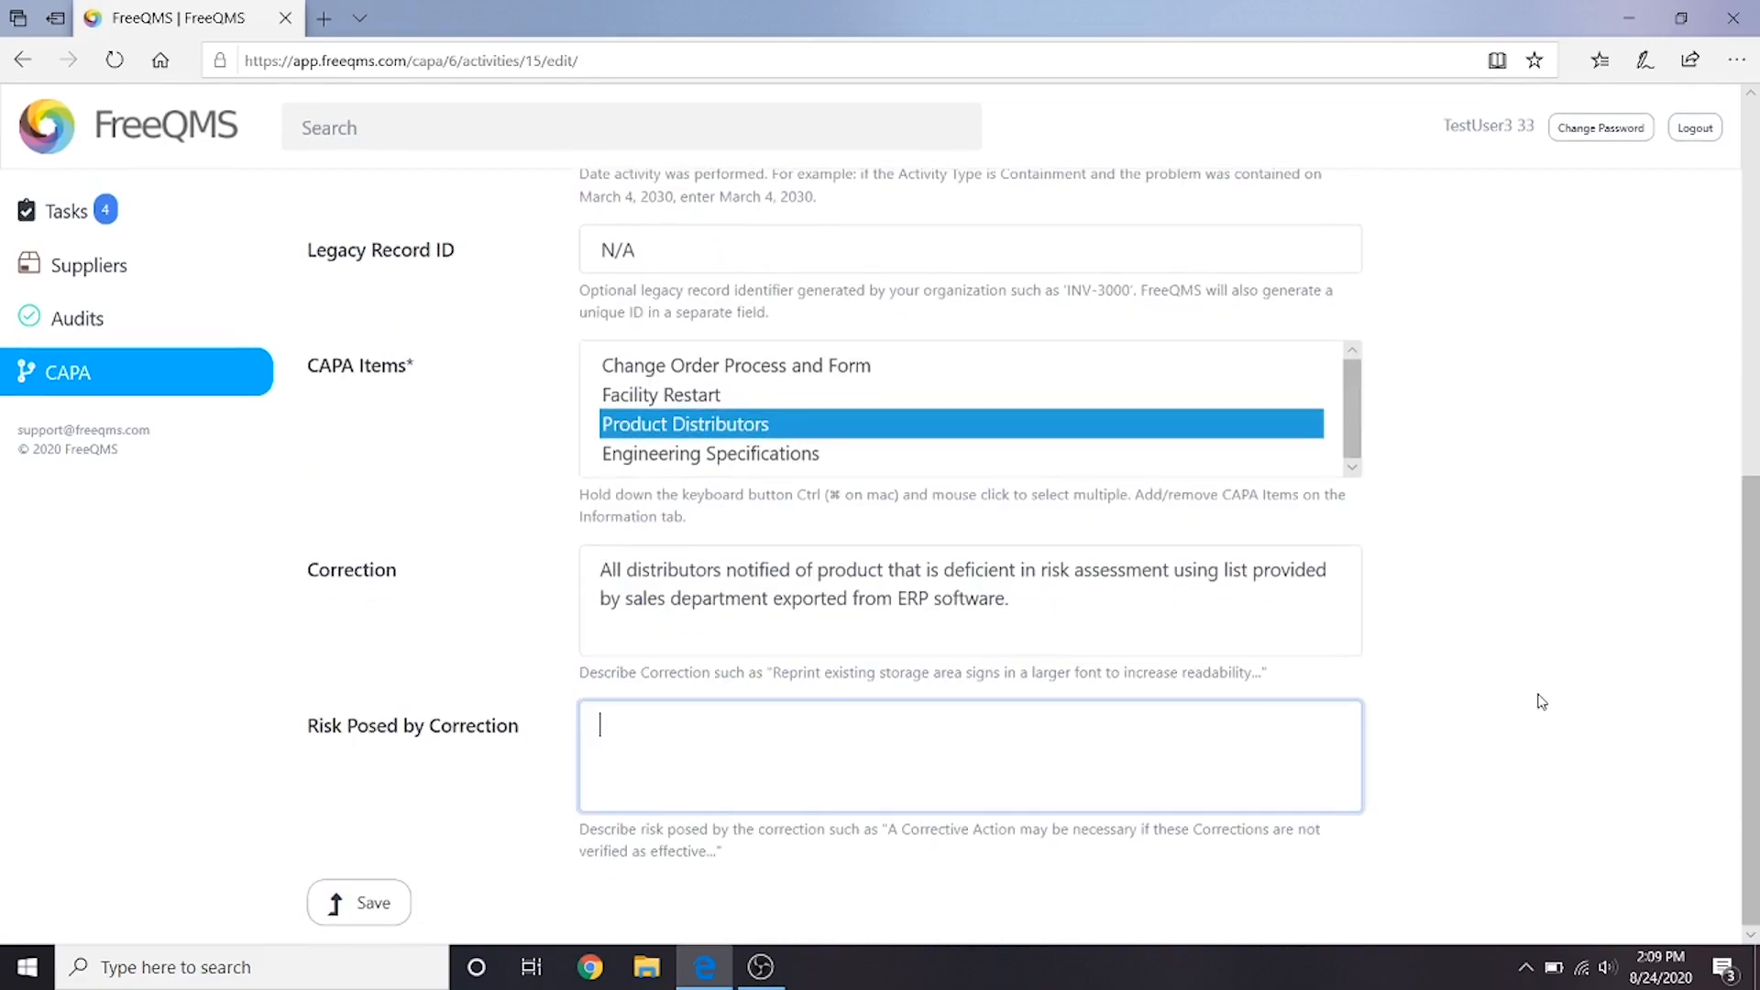
type("Distributors may choose to perform field corrective actions or r")
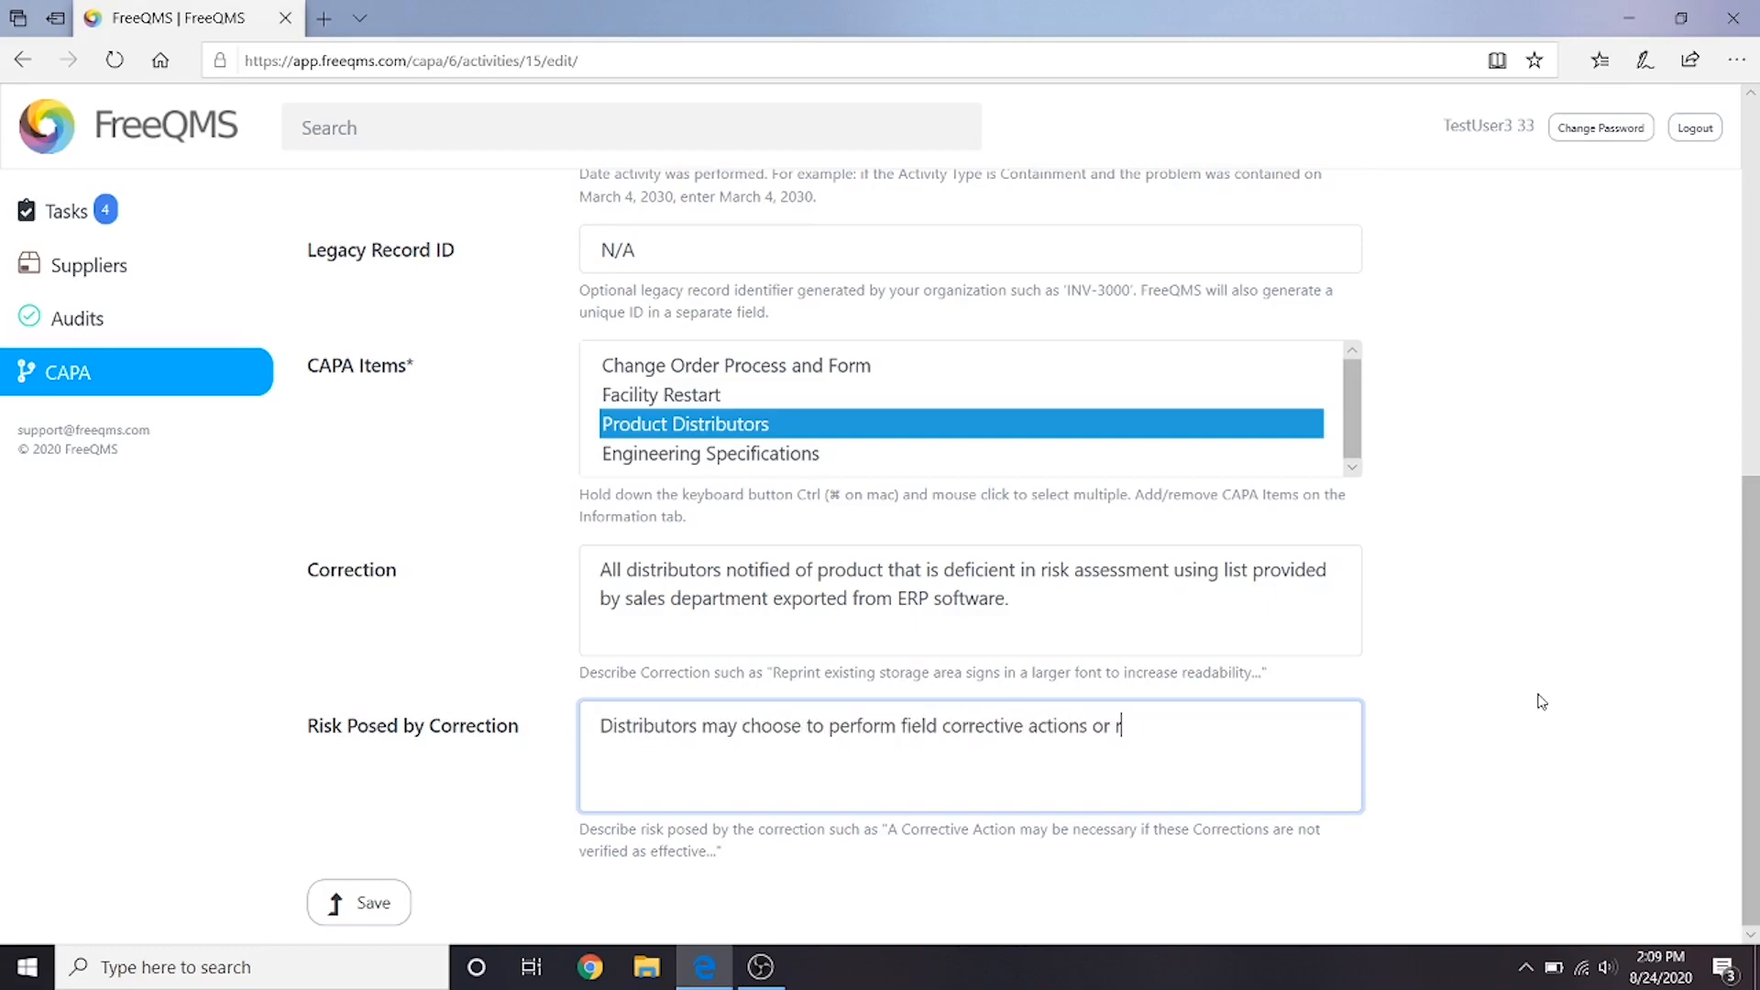
type("ecalls of product depending on their procedures")
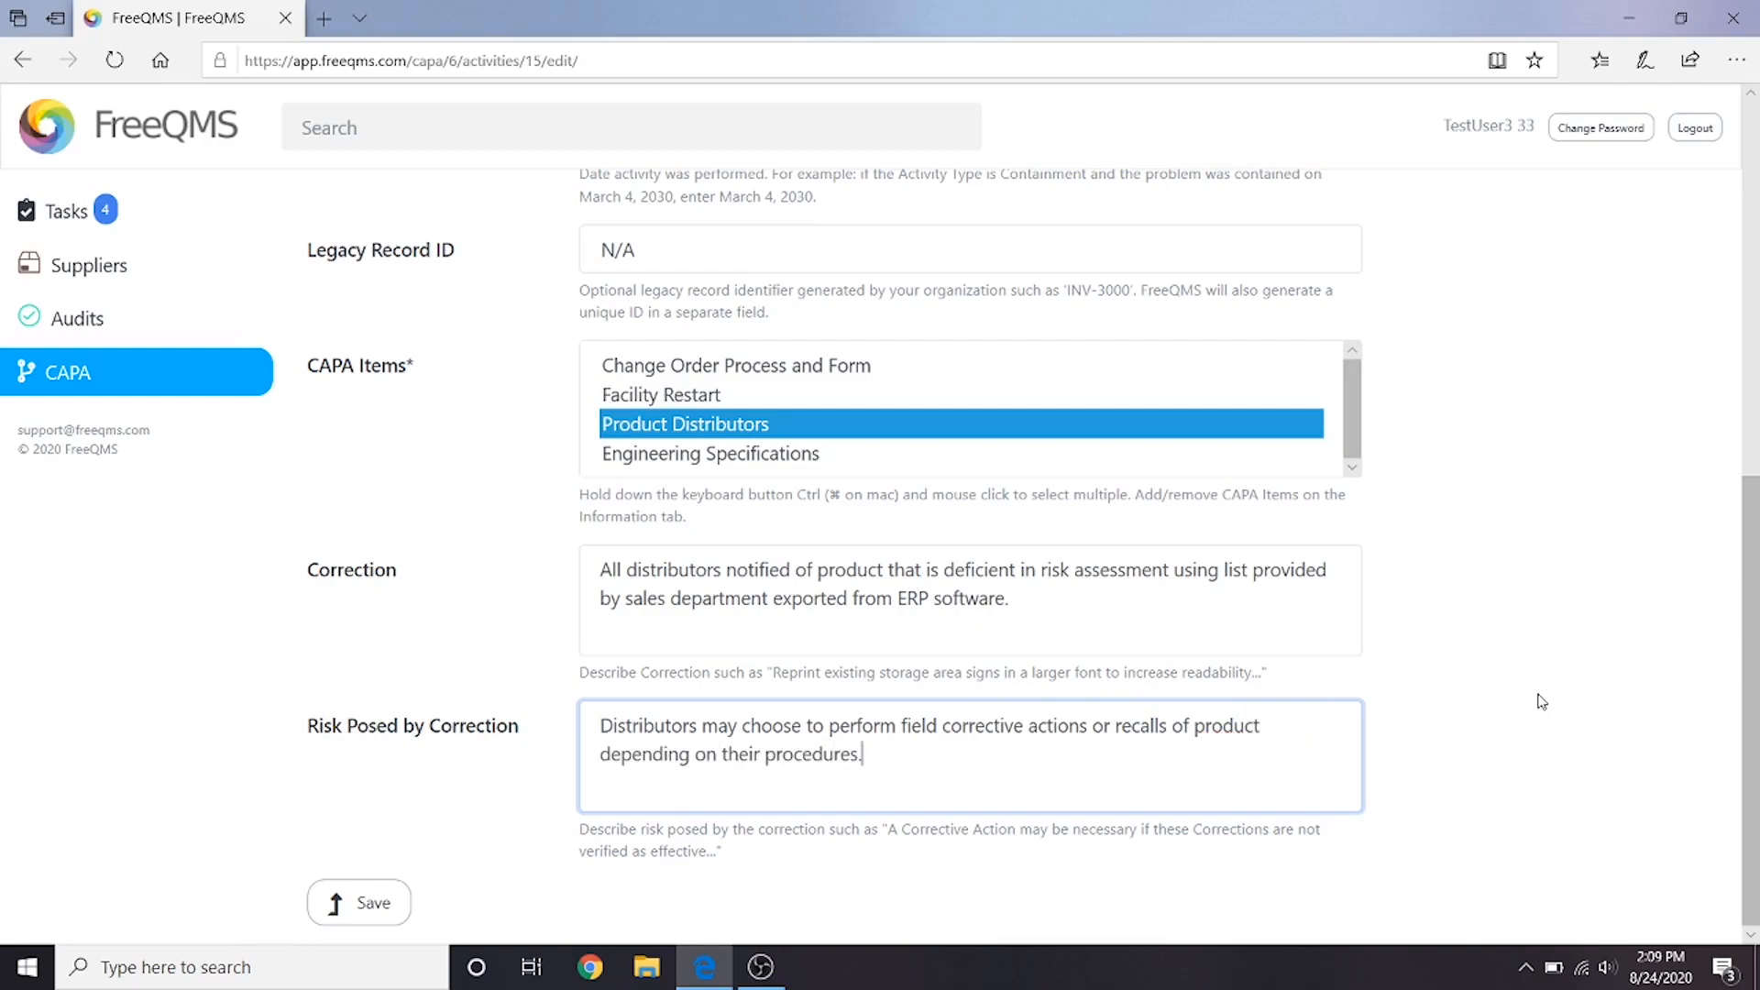
type(".")
left_click(1592, 654)
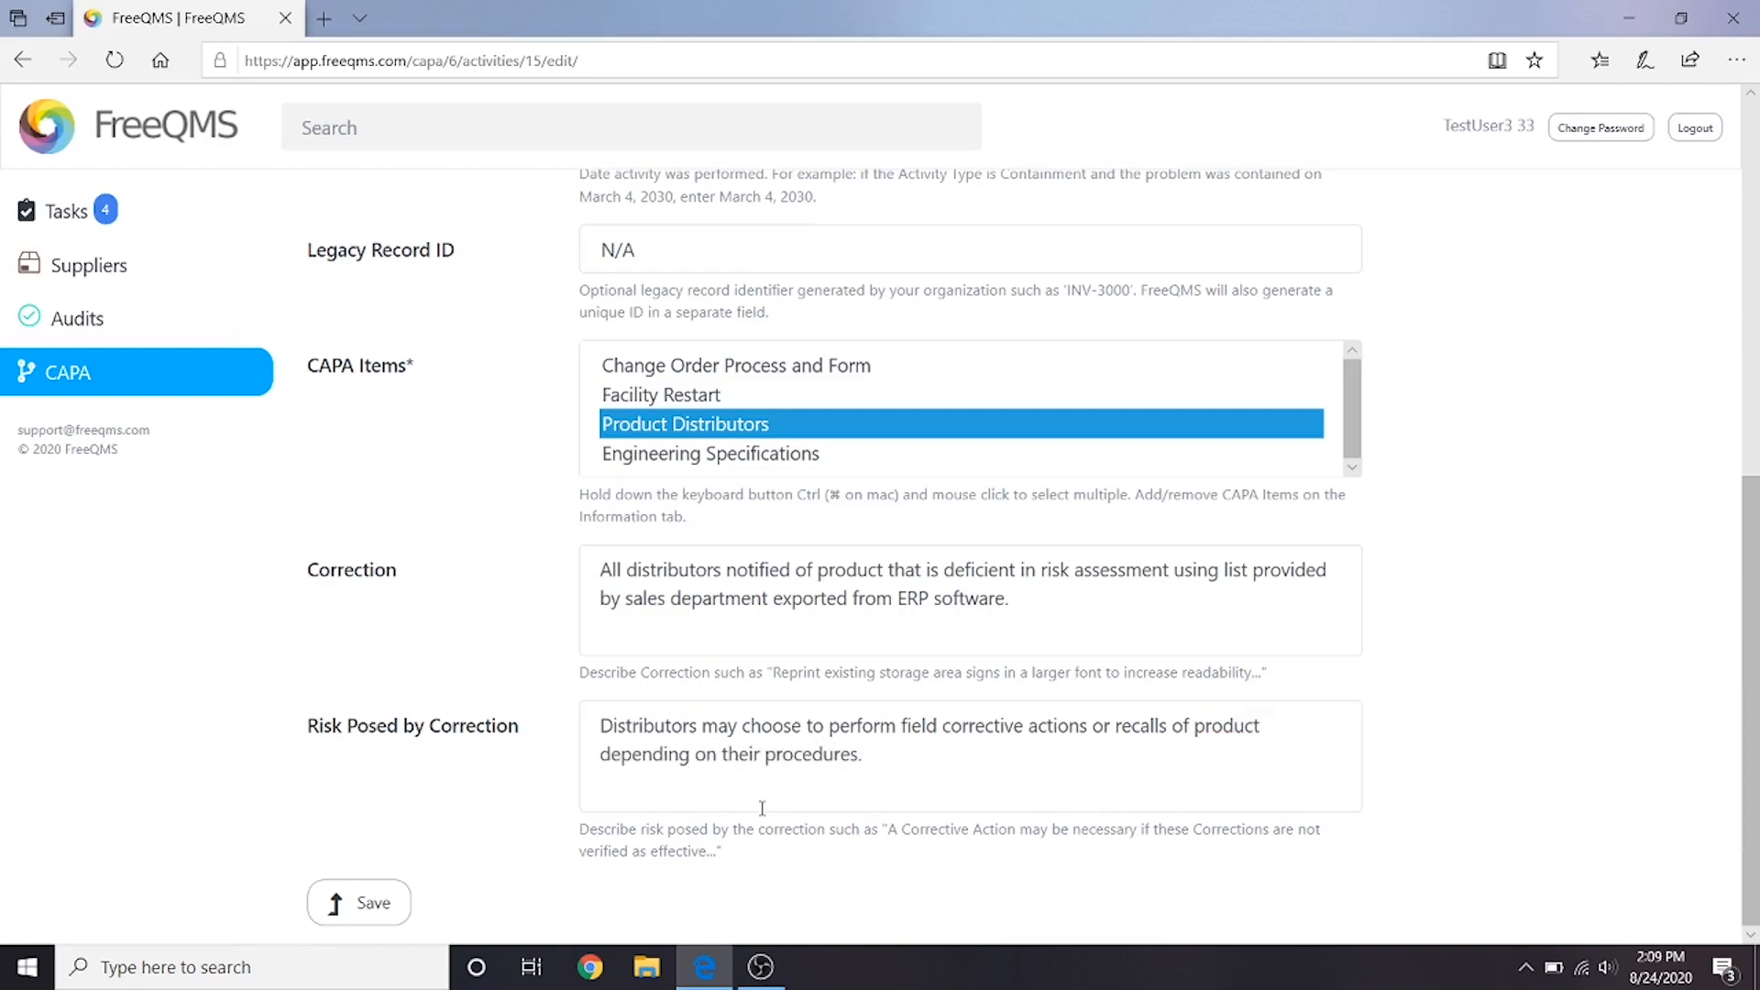
left_click(348, 903)
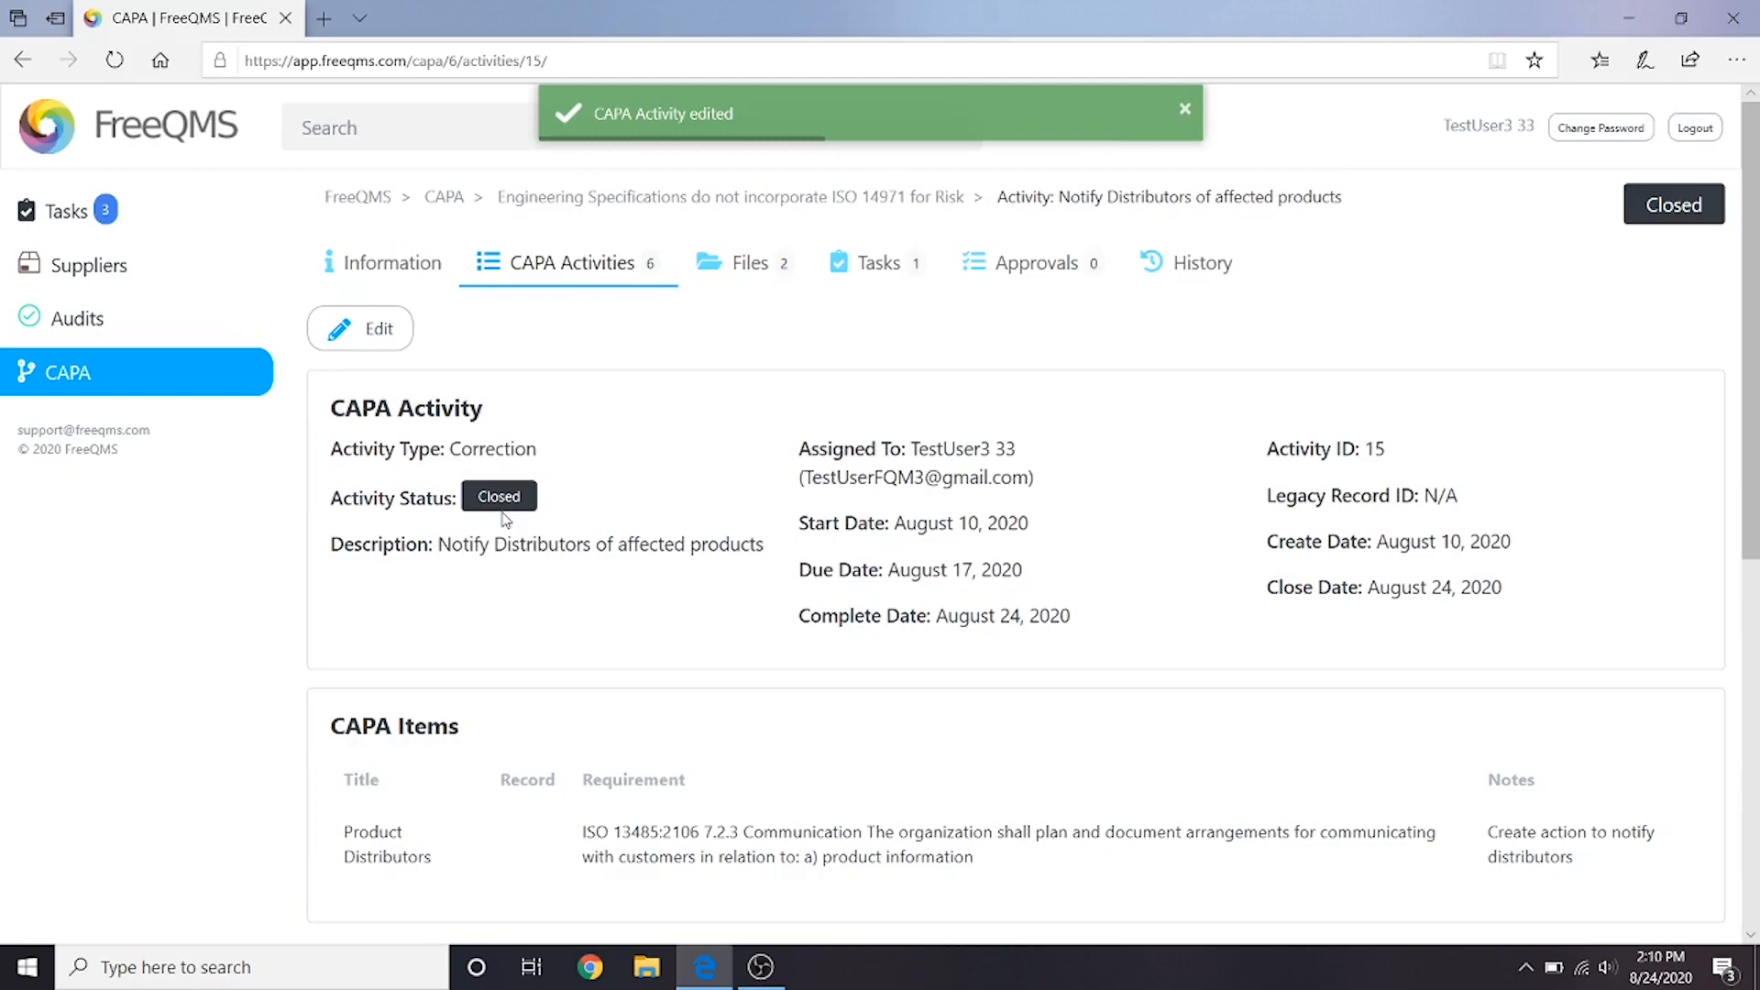
- Add an activity verification with evidence "List of distributors notified" and attach the file CAPA Correction Evidence Distributors Notified
scroll(513, 642, "down", 6)
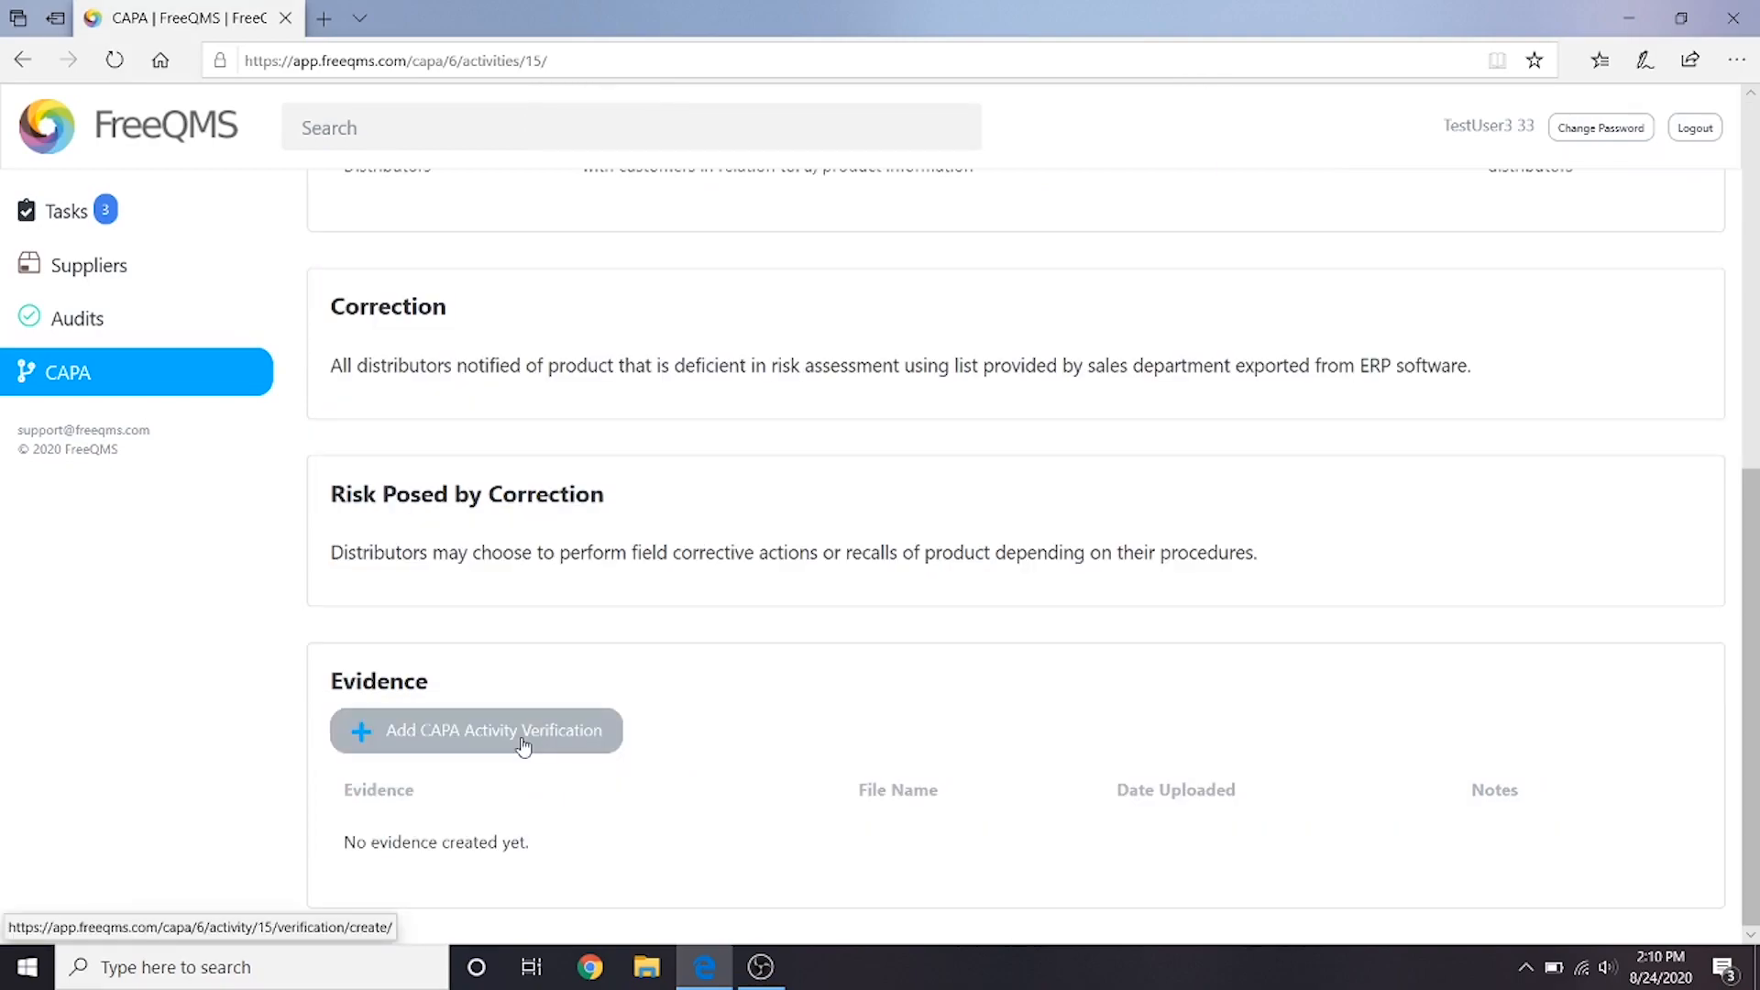
left_click(523, 745)
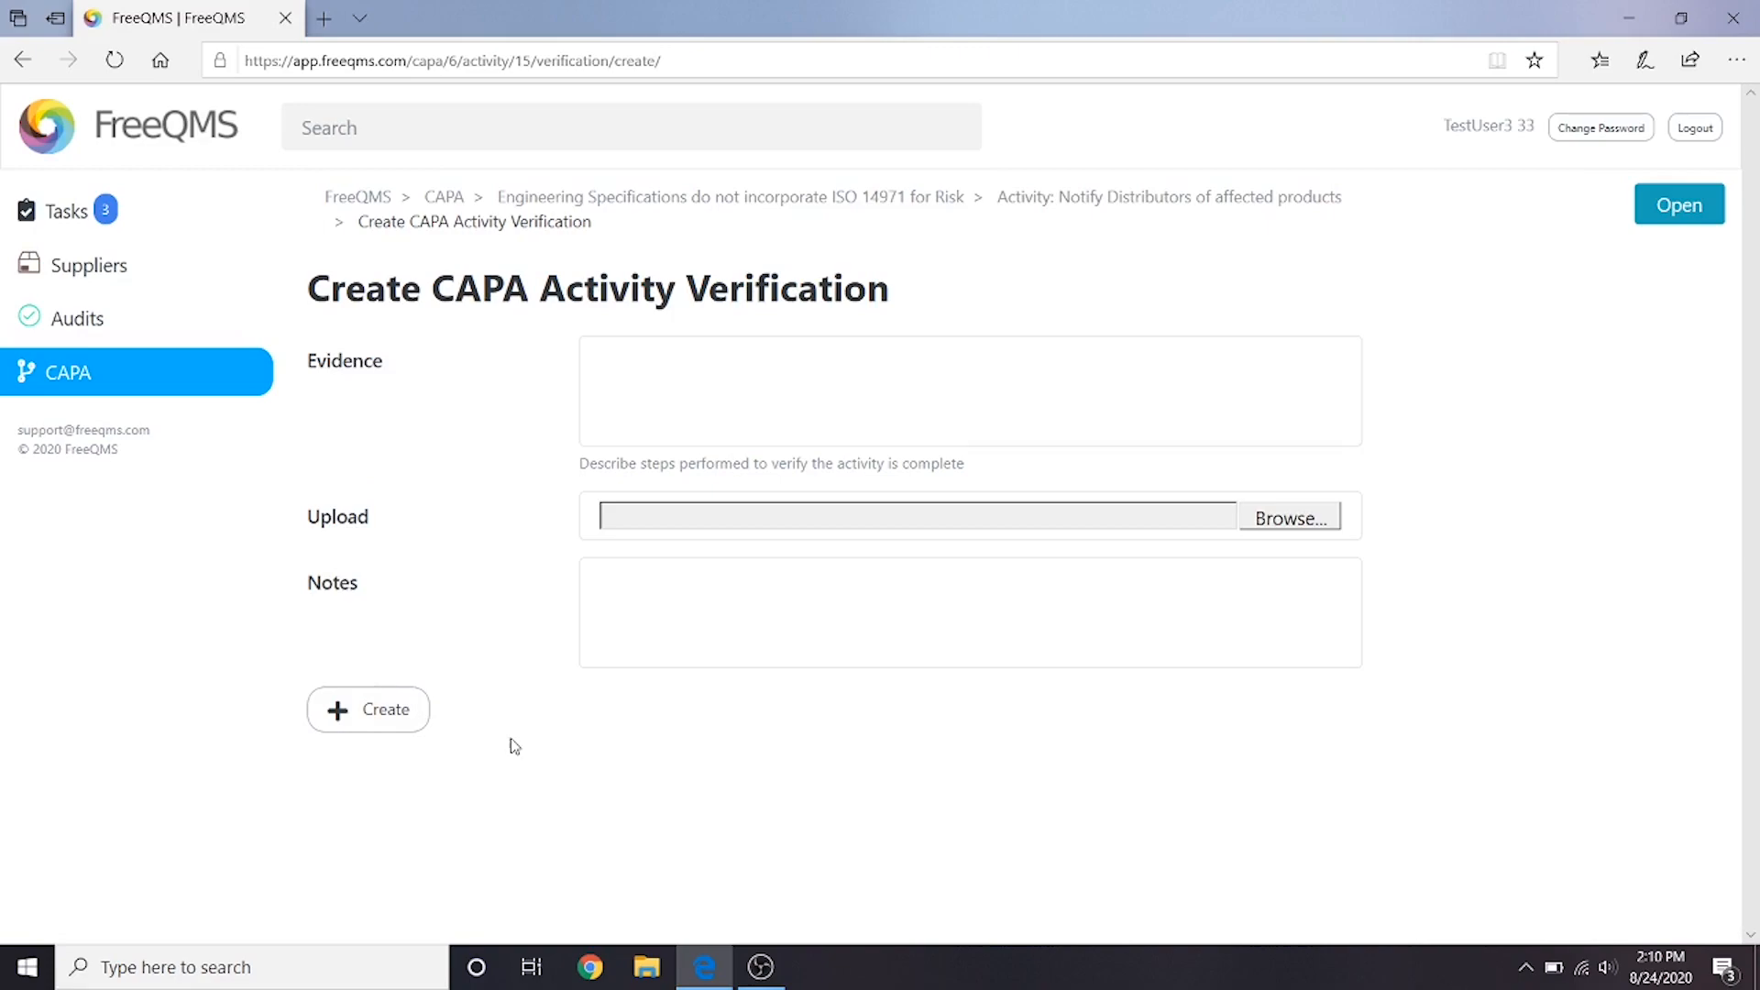
type("List of distributors notified")
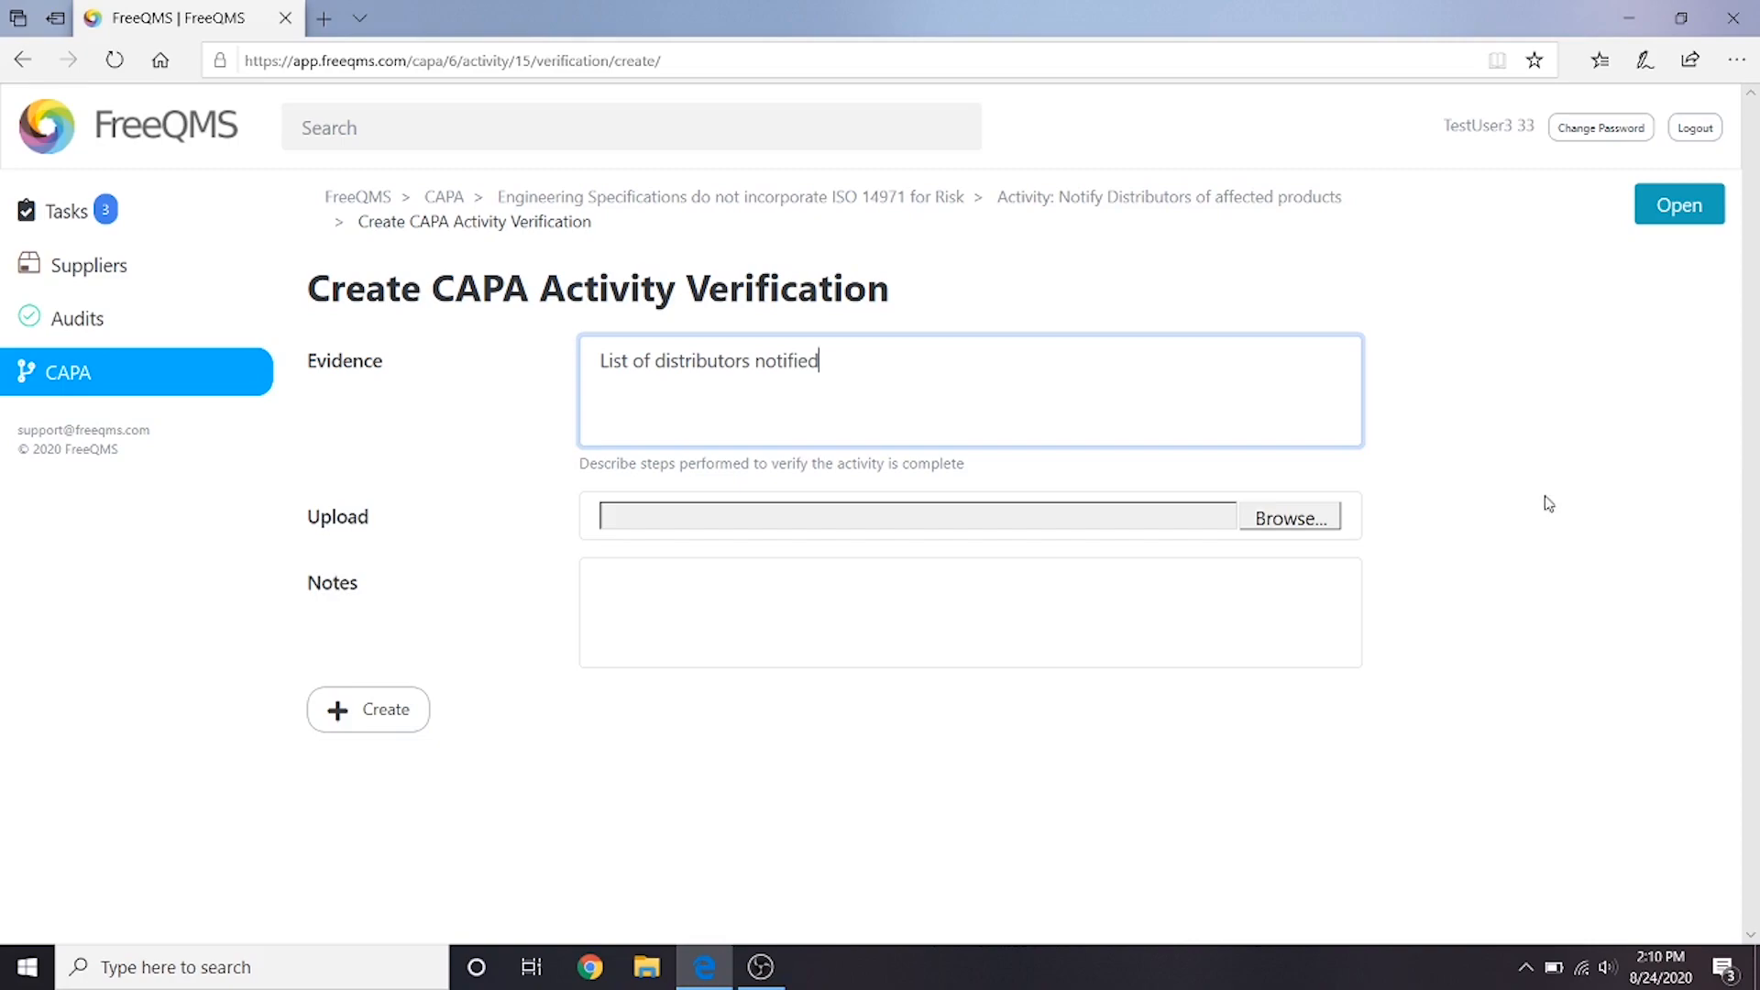
left_click(1266, 517)
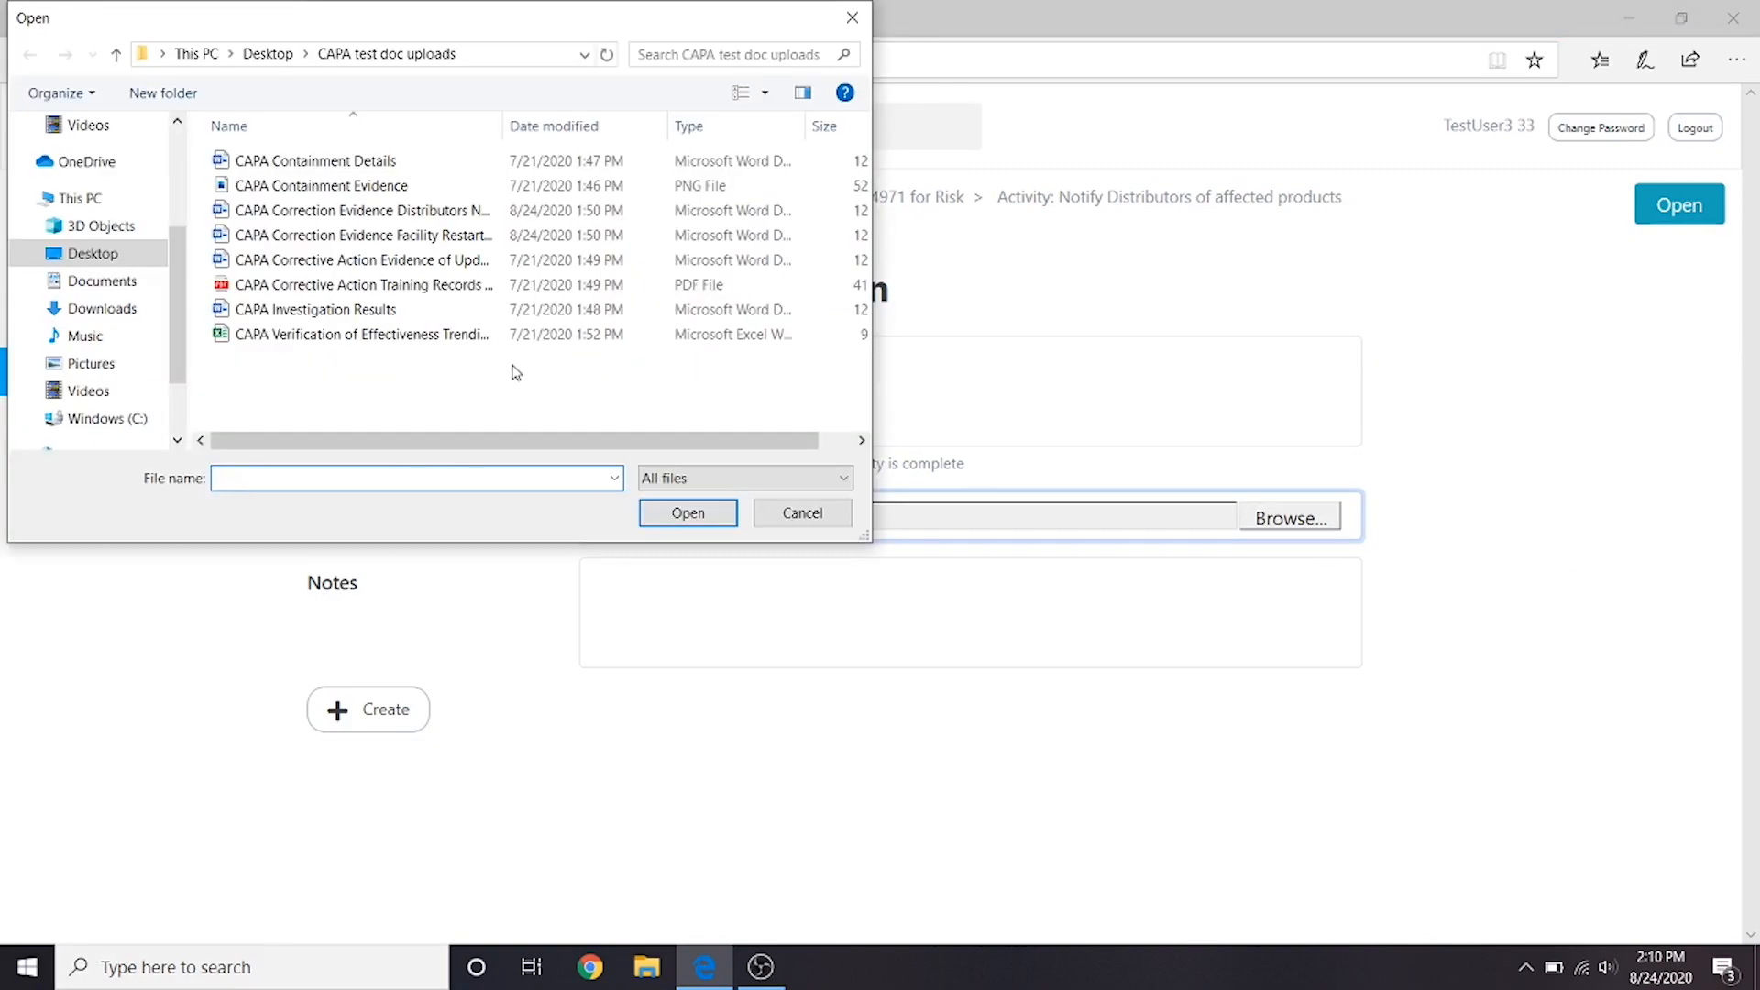
left_click(426, 210)
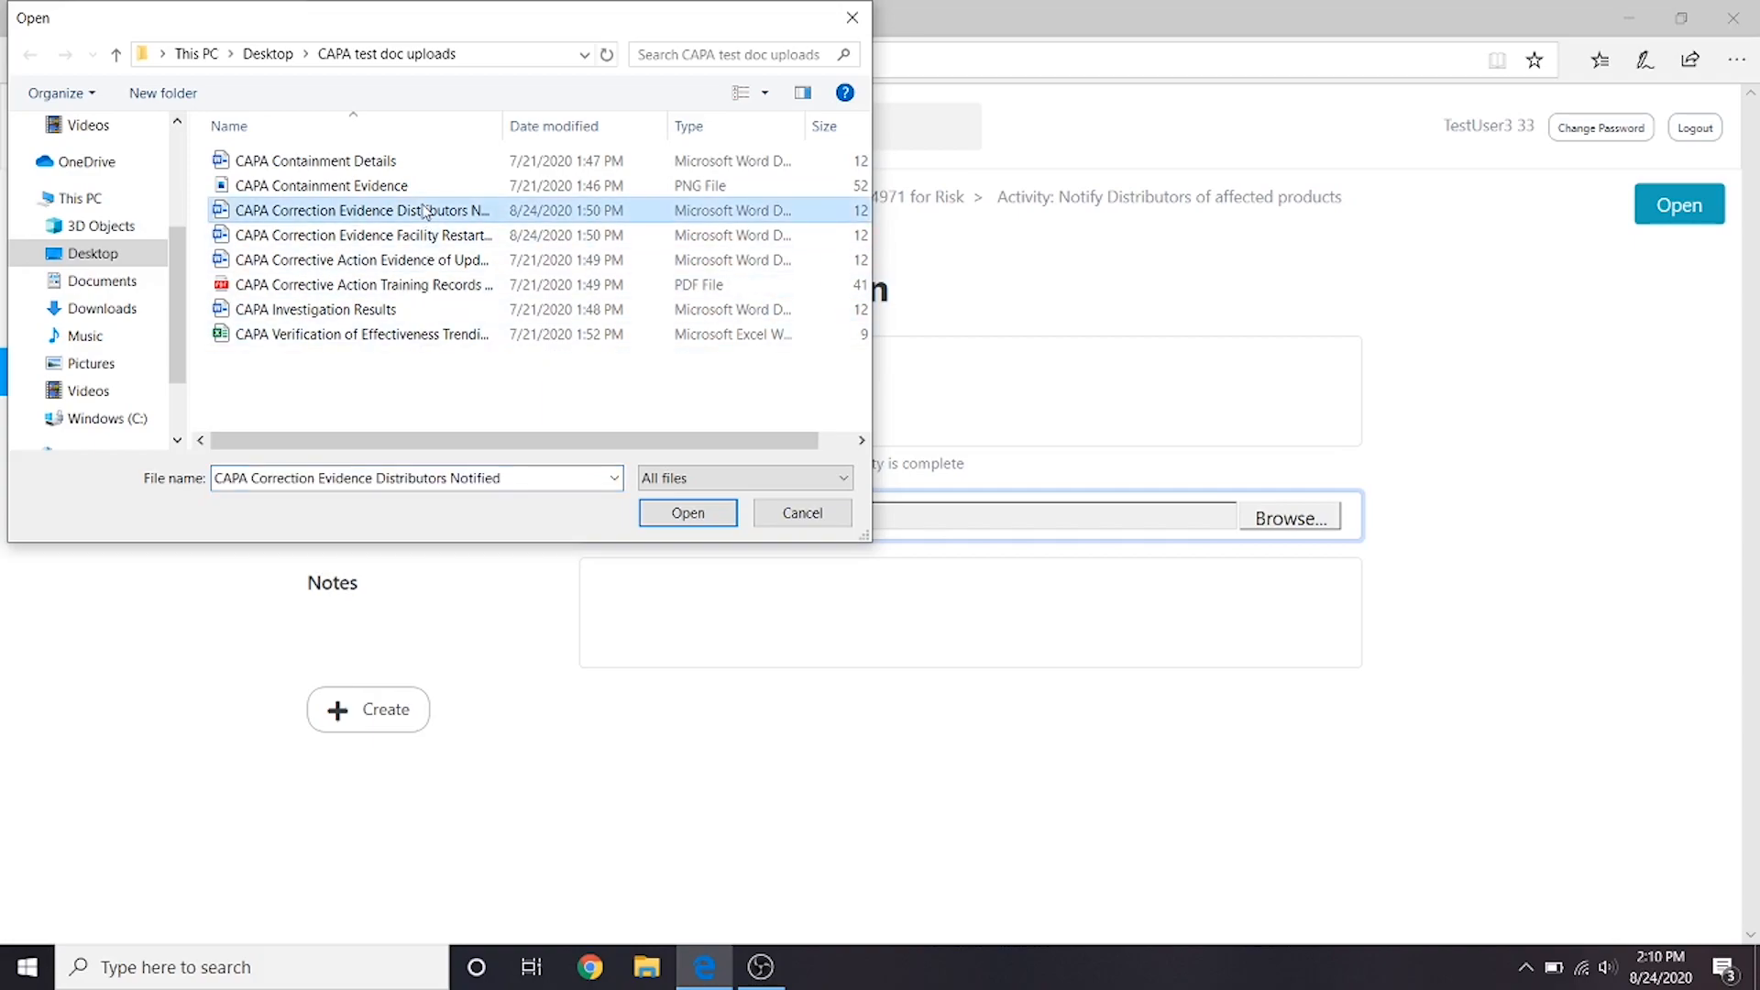
left_click(670, 520)
- Enter the verification notes "List exported from company ERP software" and create the verification
left_click(948, 575)
type("List expor")
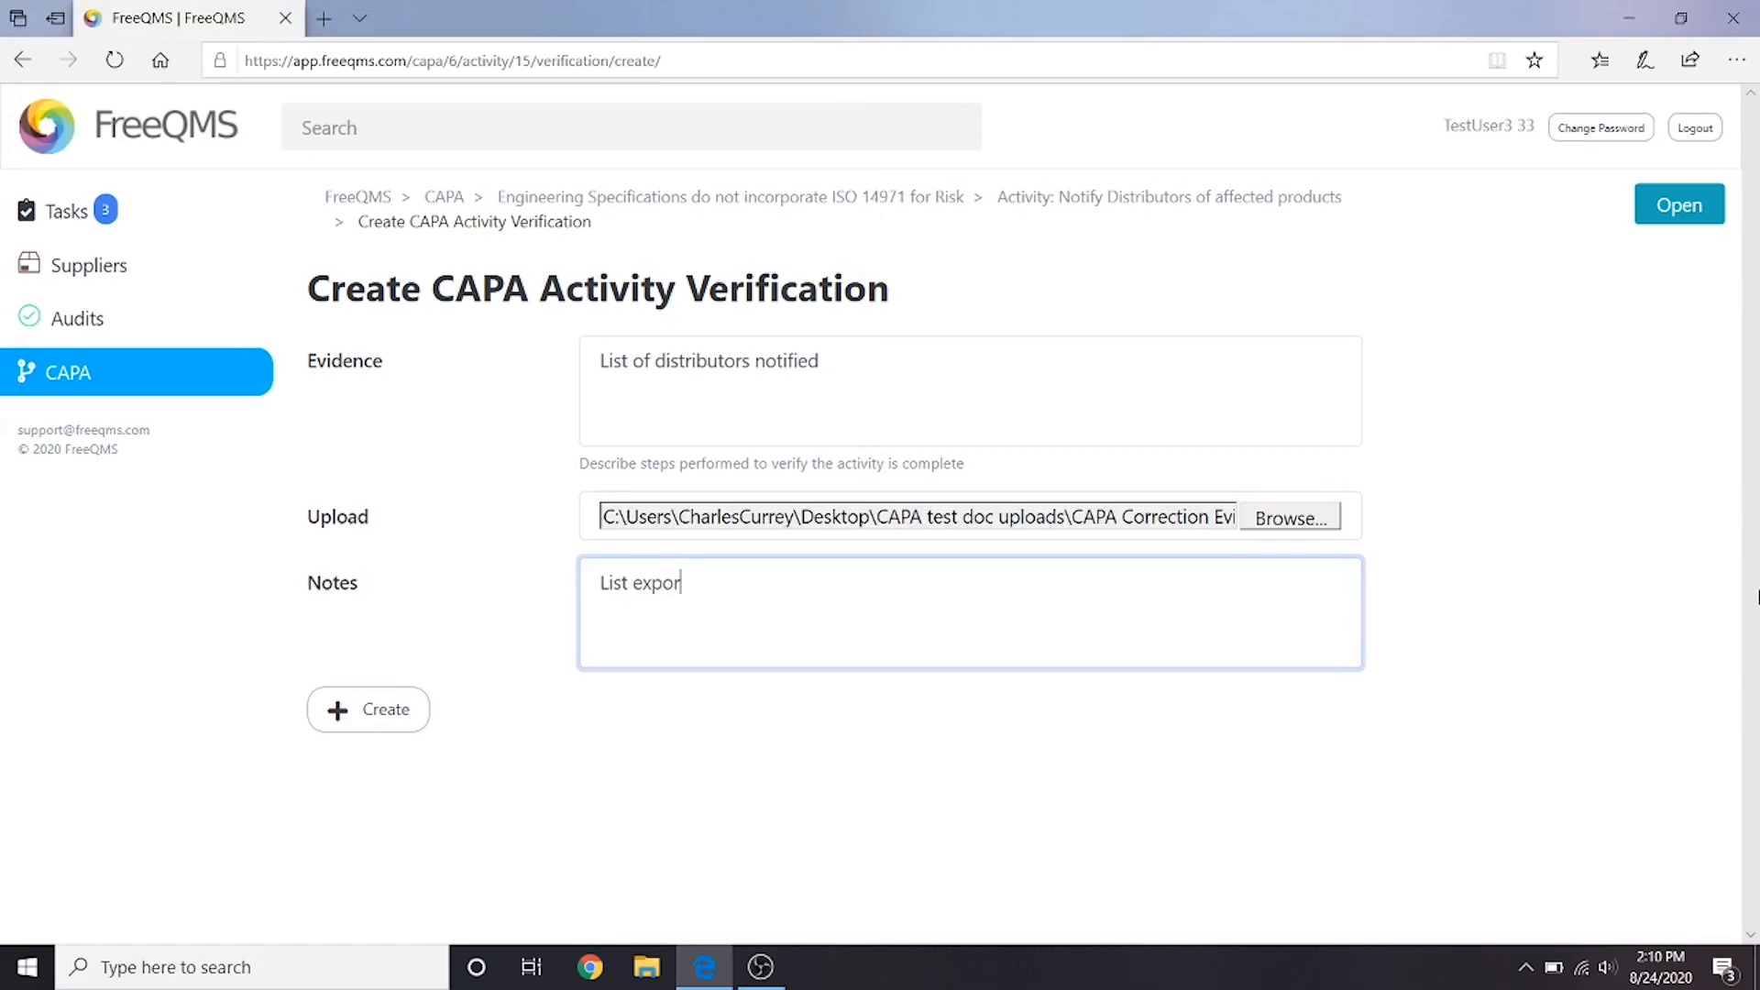
type("ted from company ERP")
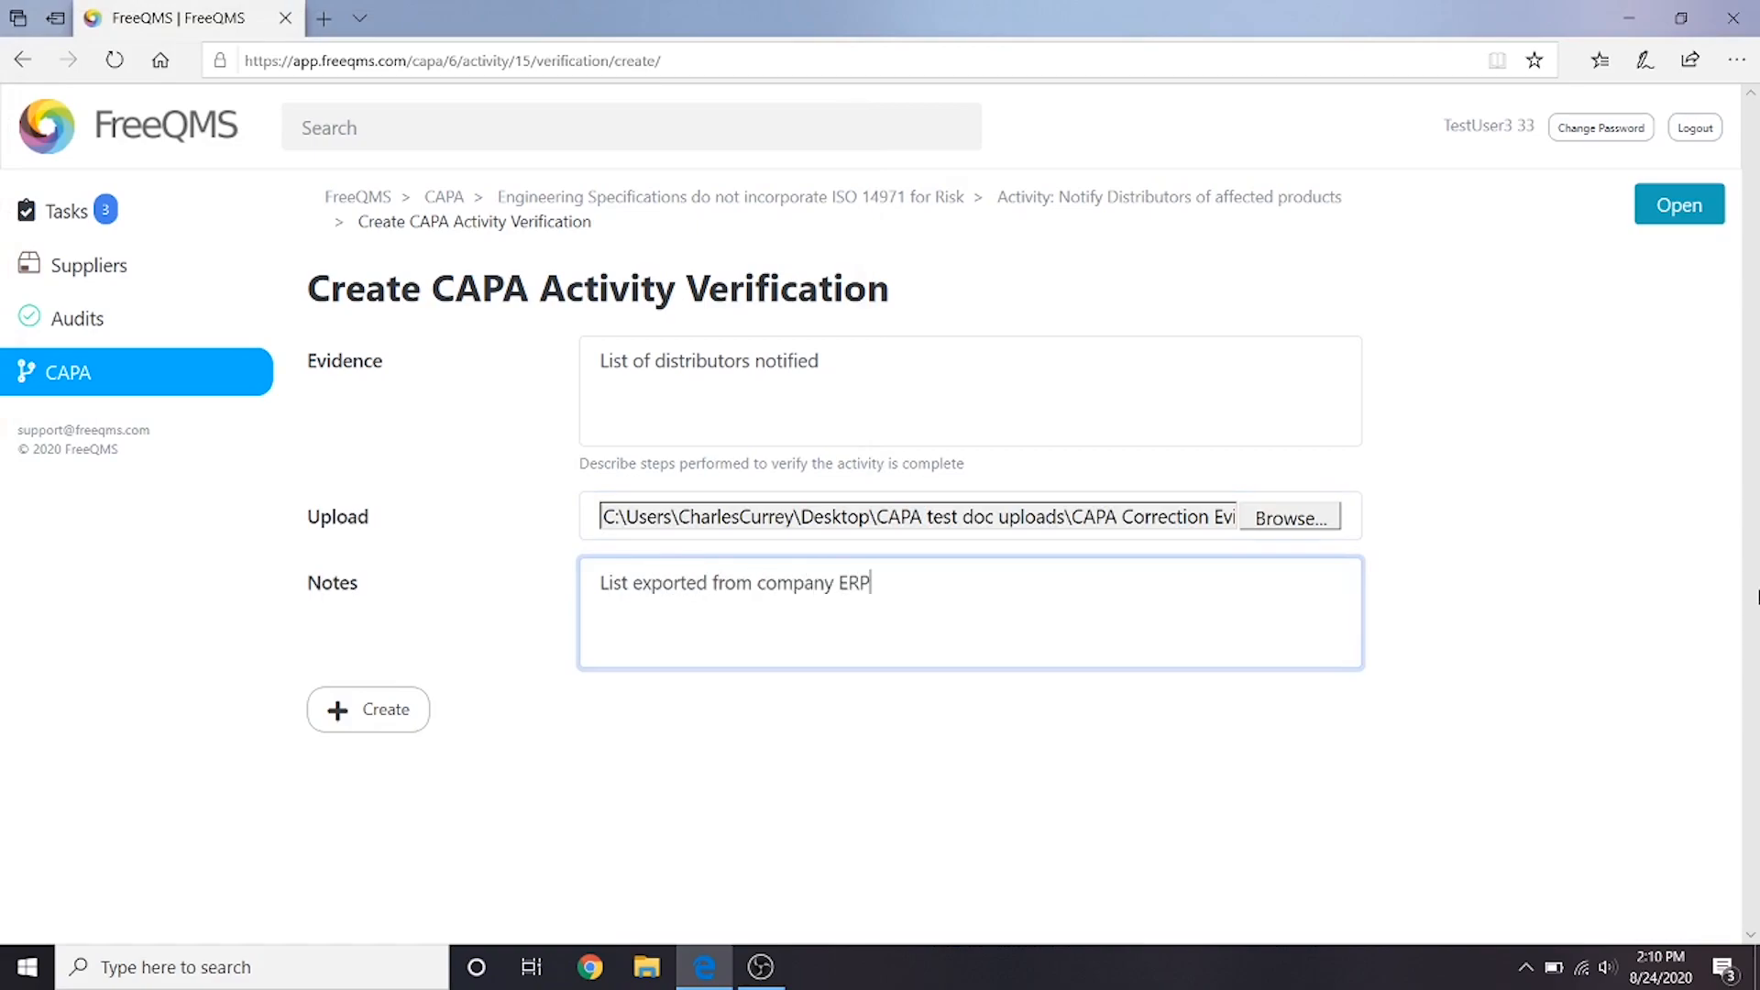
type(" software")
left_click(382, 715)
left_click(382, 714)
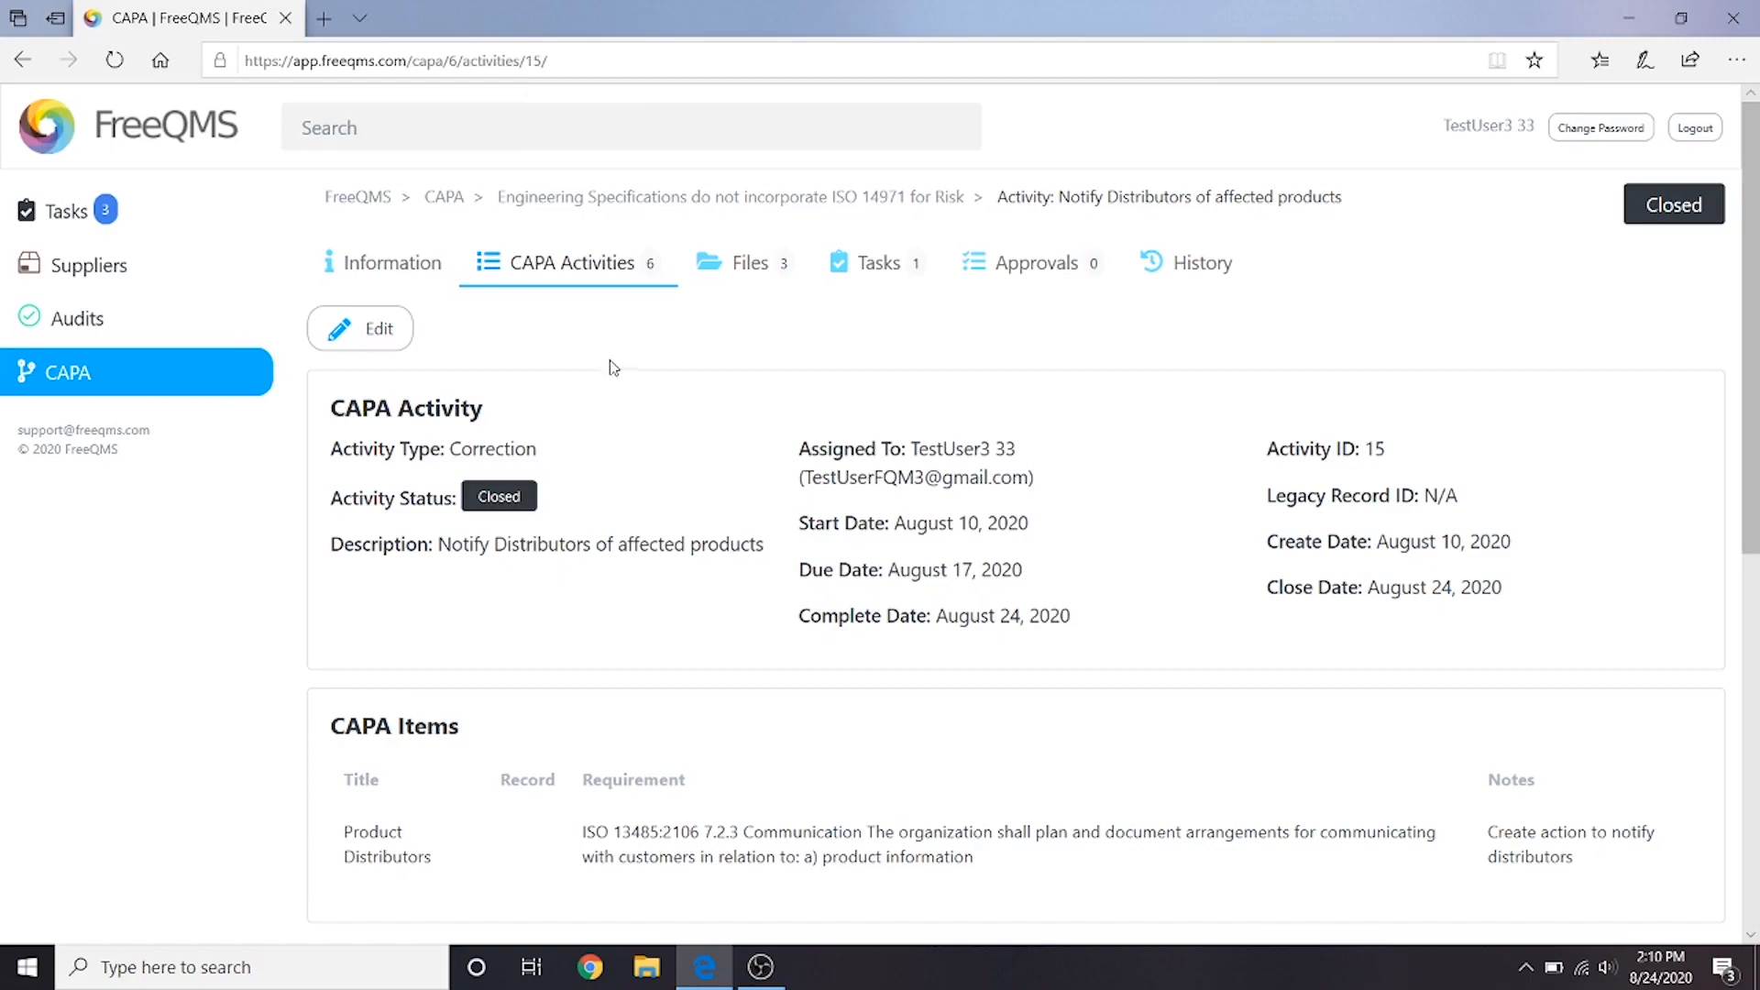
- Open the corrective action activity about updating the Change Control Form to assess risk per ISO 14971 for editing
left_click(542, 287)
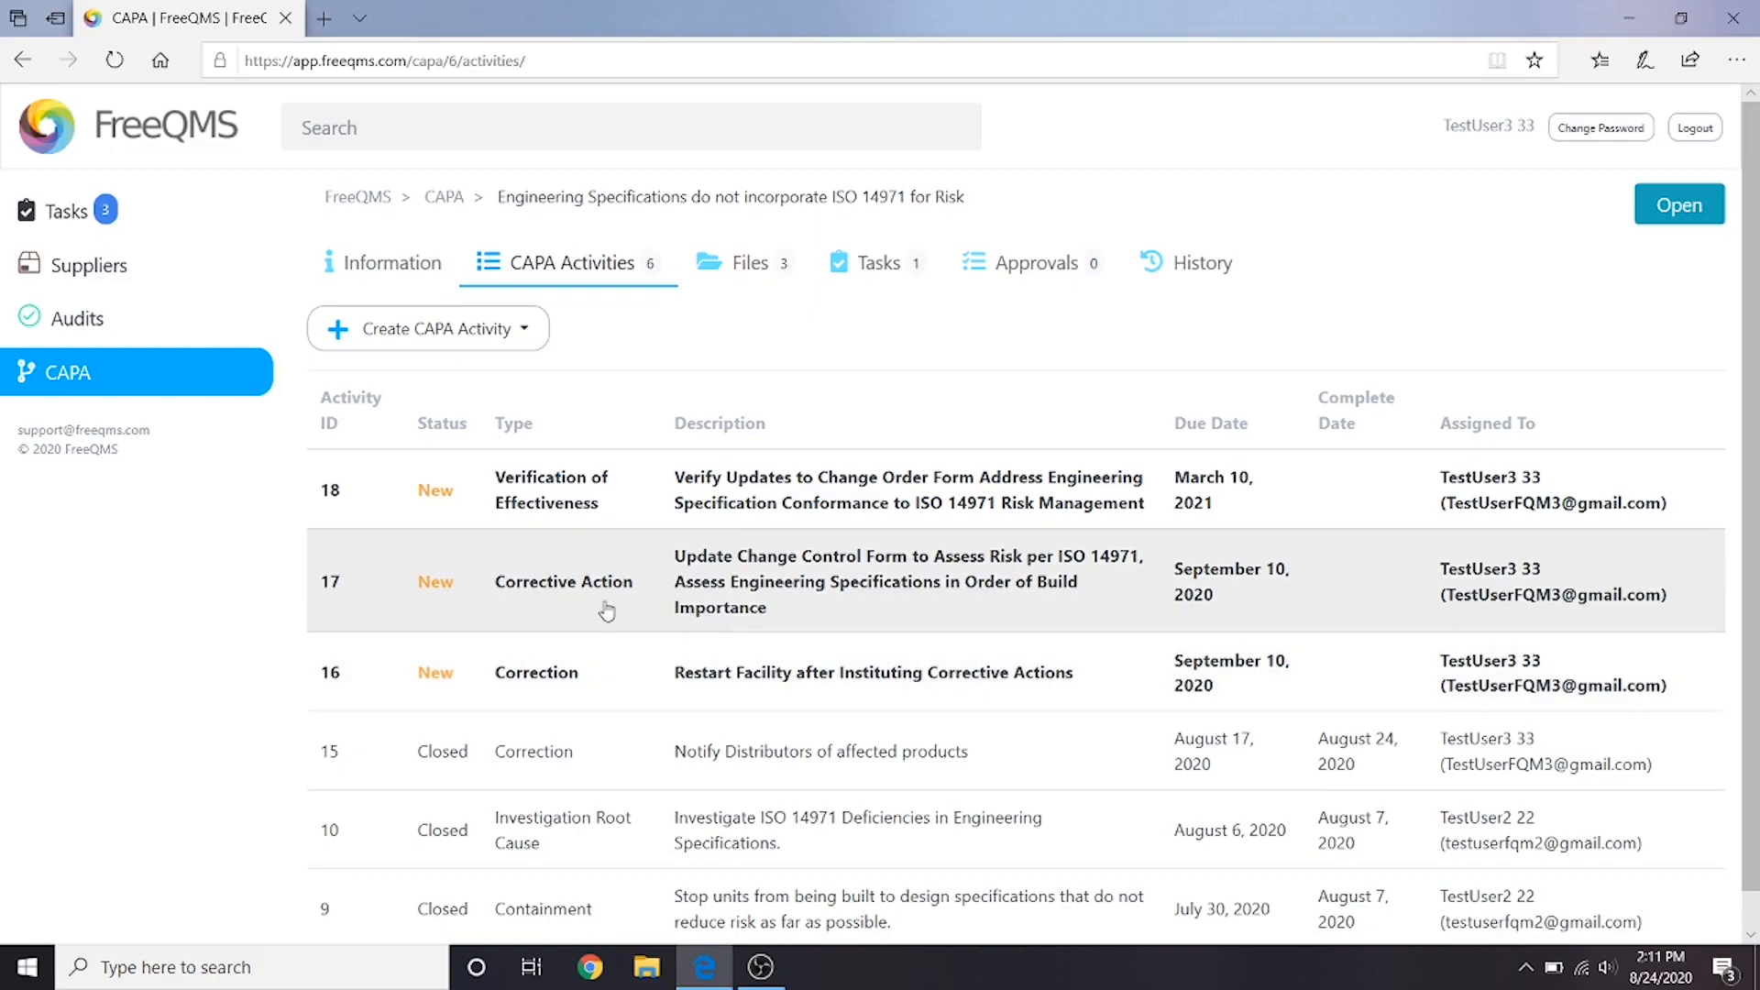
left_click(685, 624)
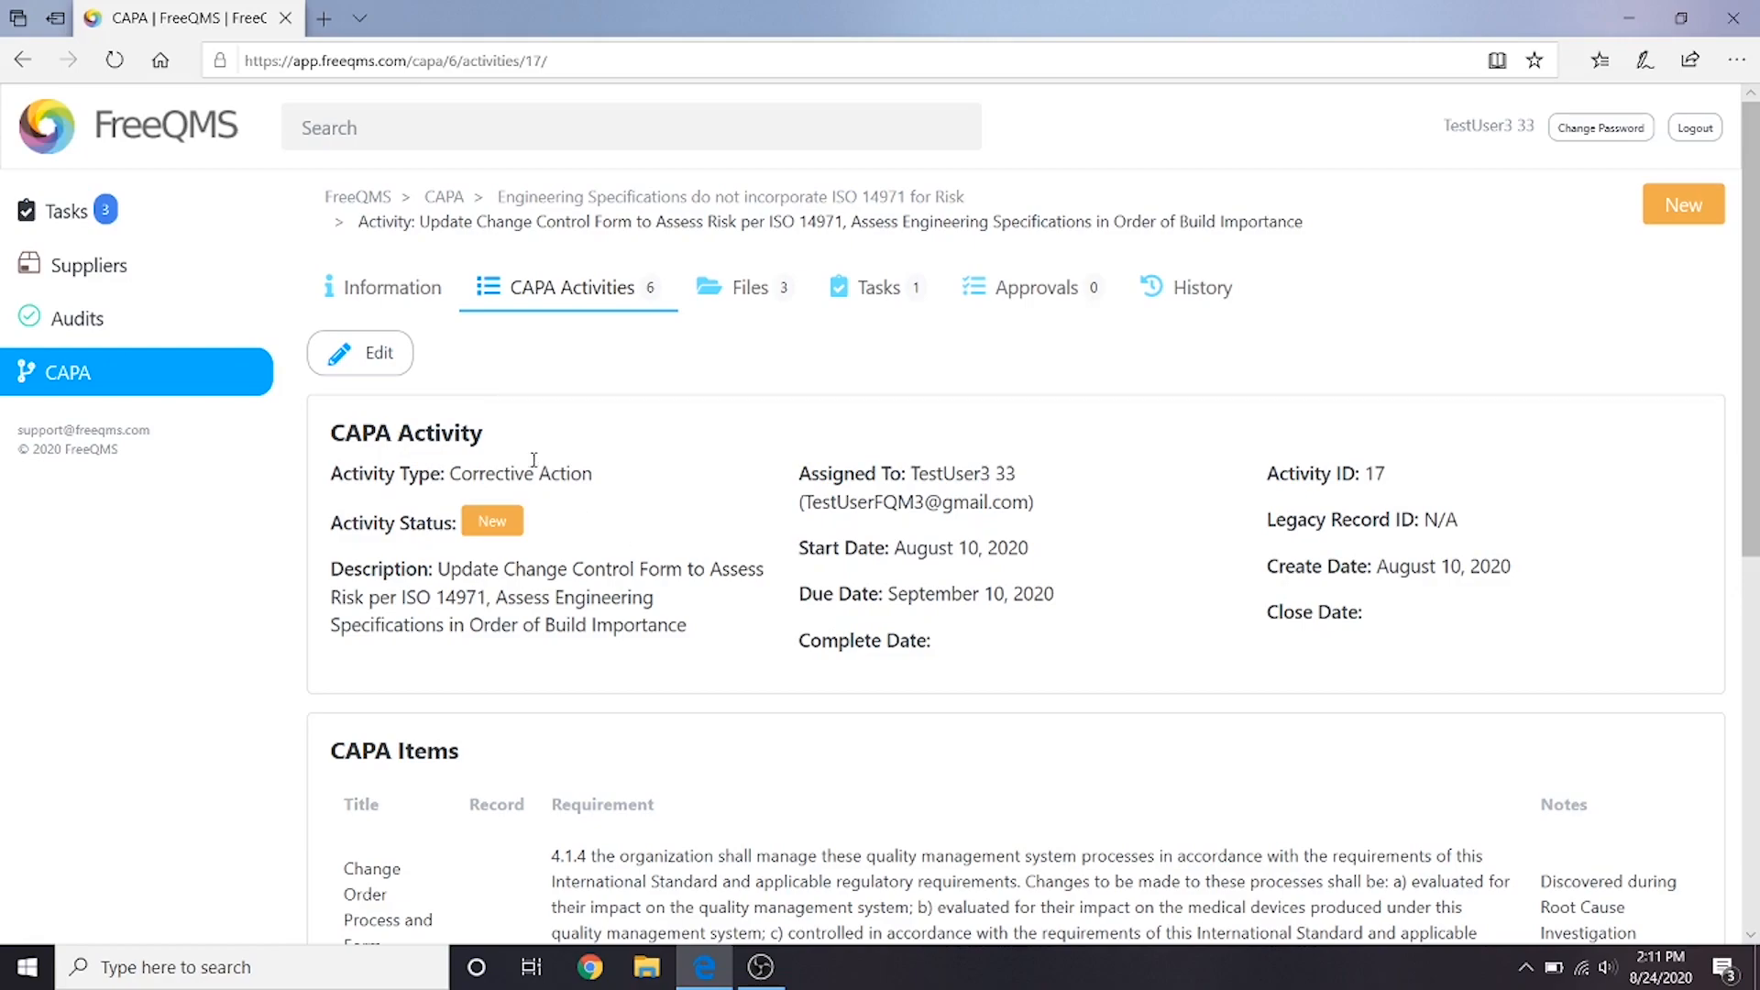
left_click(355, 363)
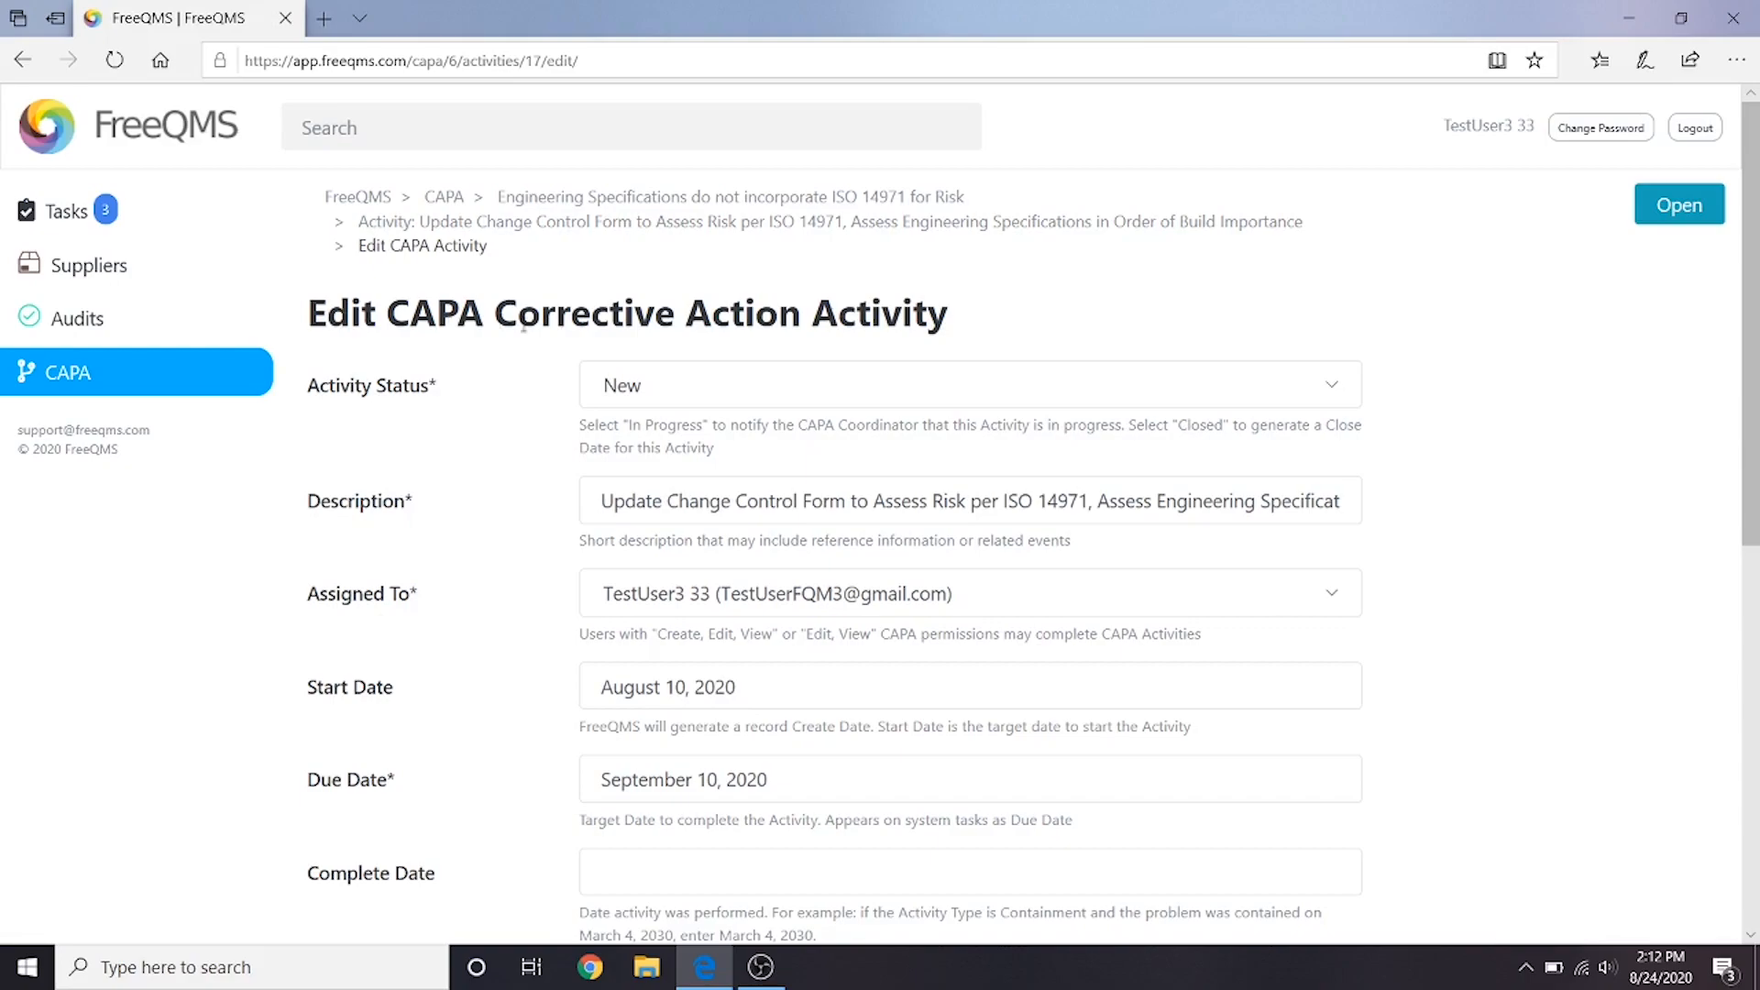
- Set the corrective action activity's status to Closed and its Complete Date to August 24, 2020
left_click(656, 399)
left_click(609, 445)
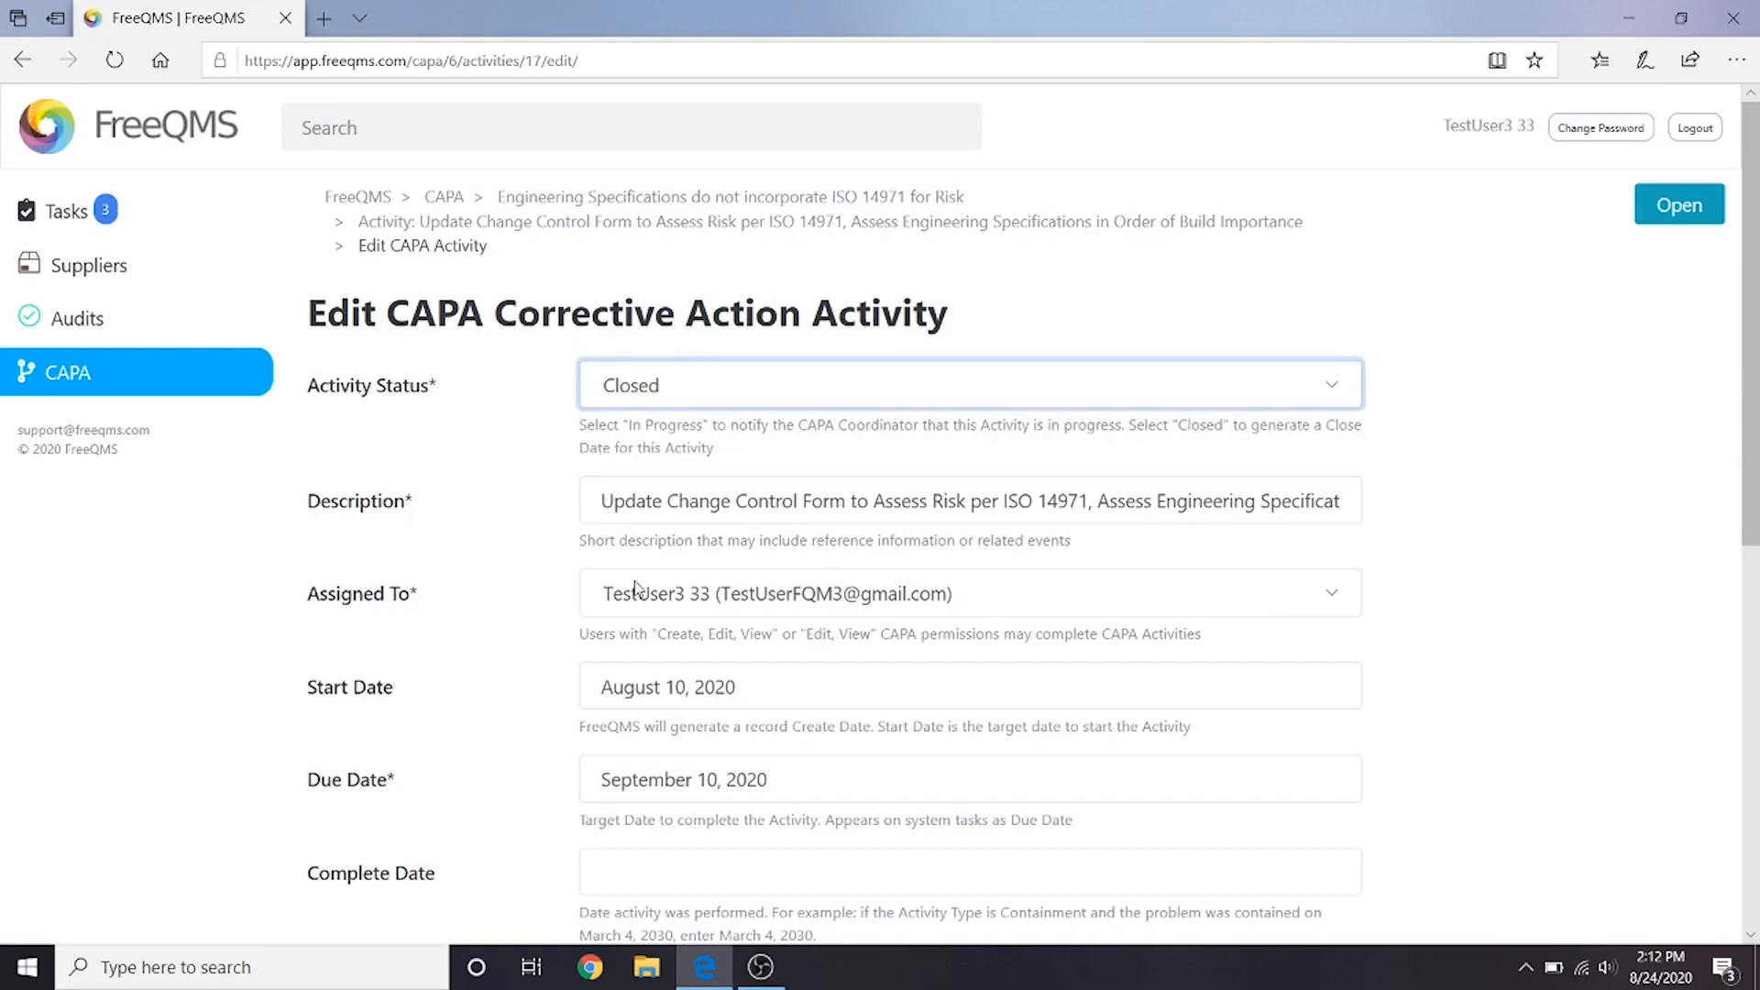
scroll(609, 449, "down", 3)
left_click(642, 612)
left_click(645, 543)
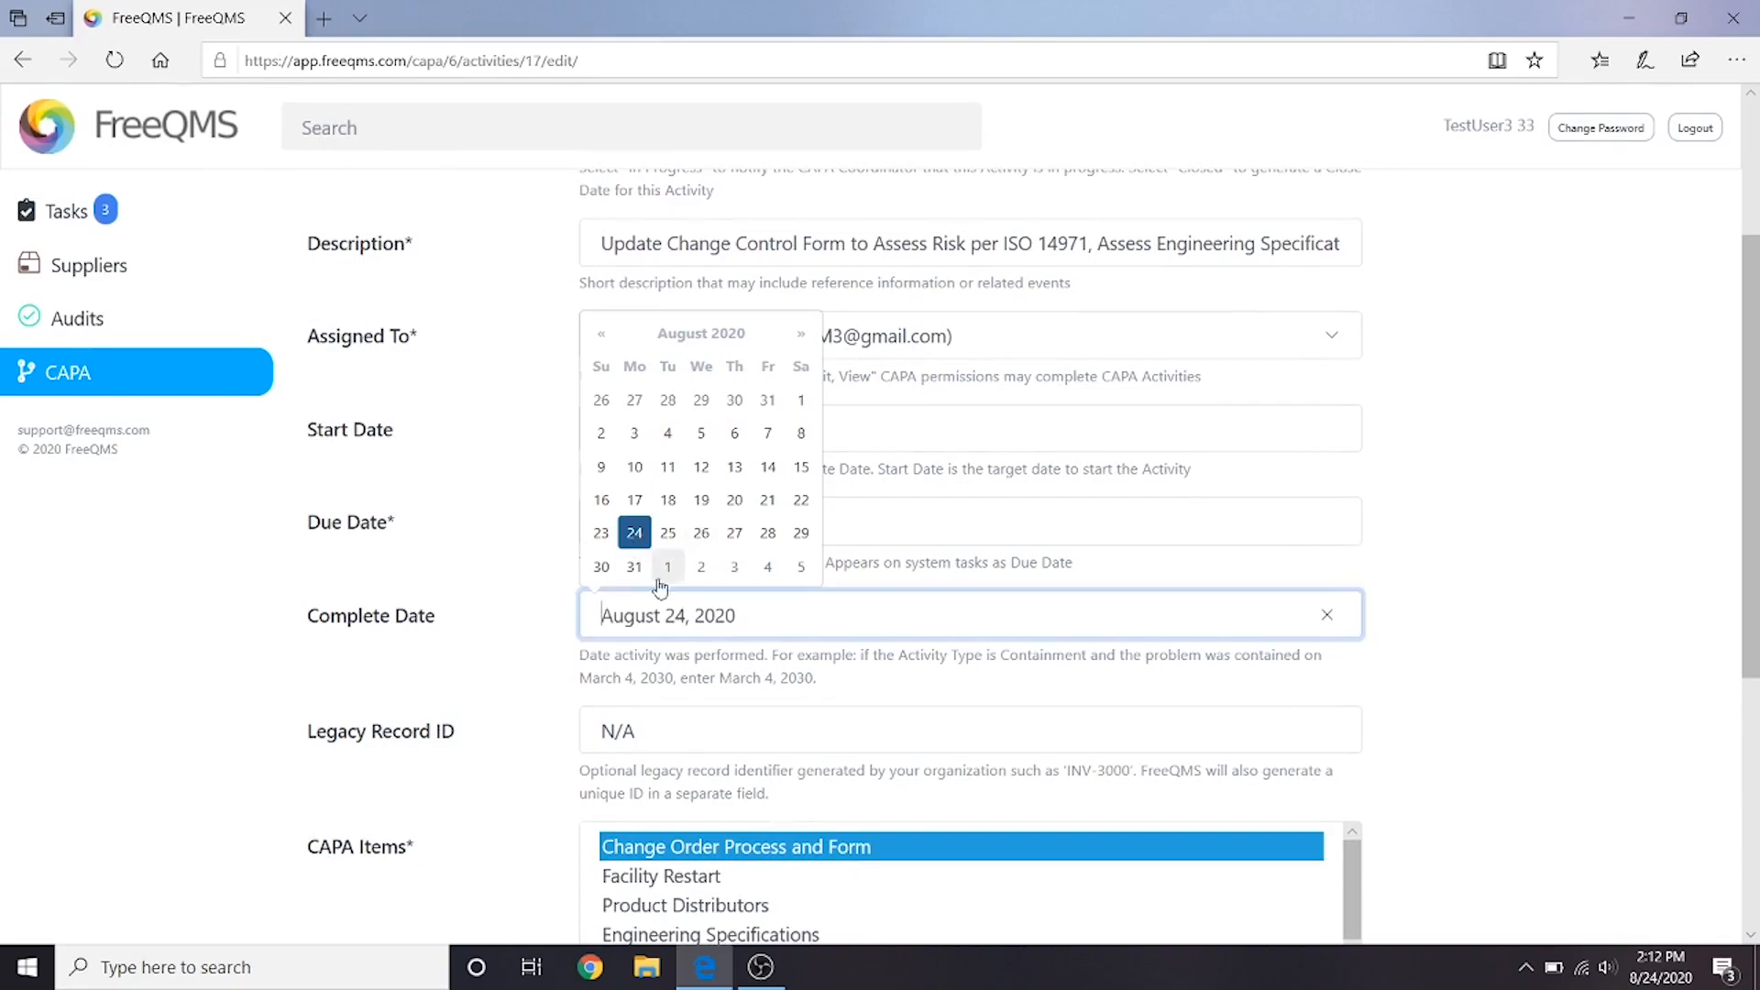
- Describe the corrective action as "Change Order SOP and Form updated through Change Order XX-500 to include Risk Assessment to ISO 14971."
left_click(719, 658)
scroll(719, 658, "down", 5)
left_click(1188, 607)
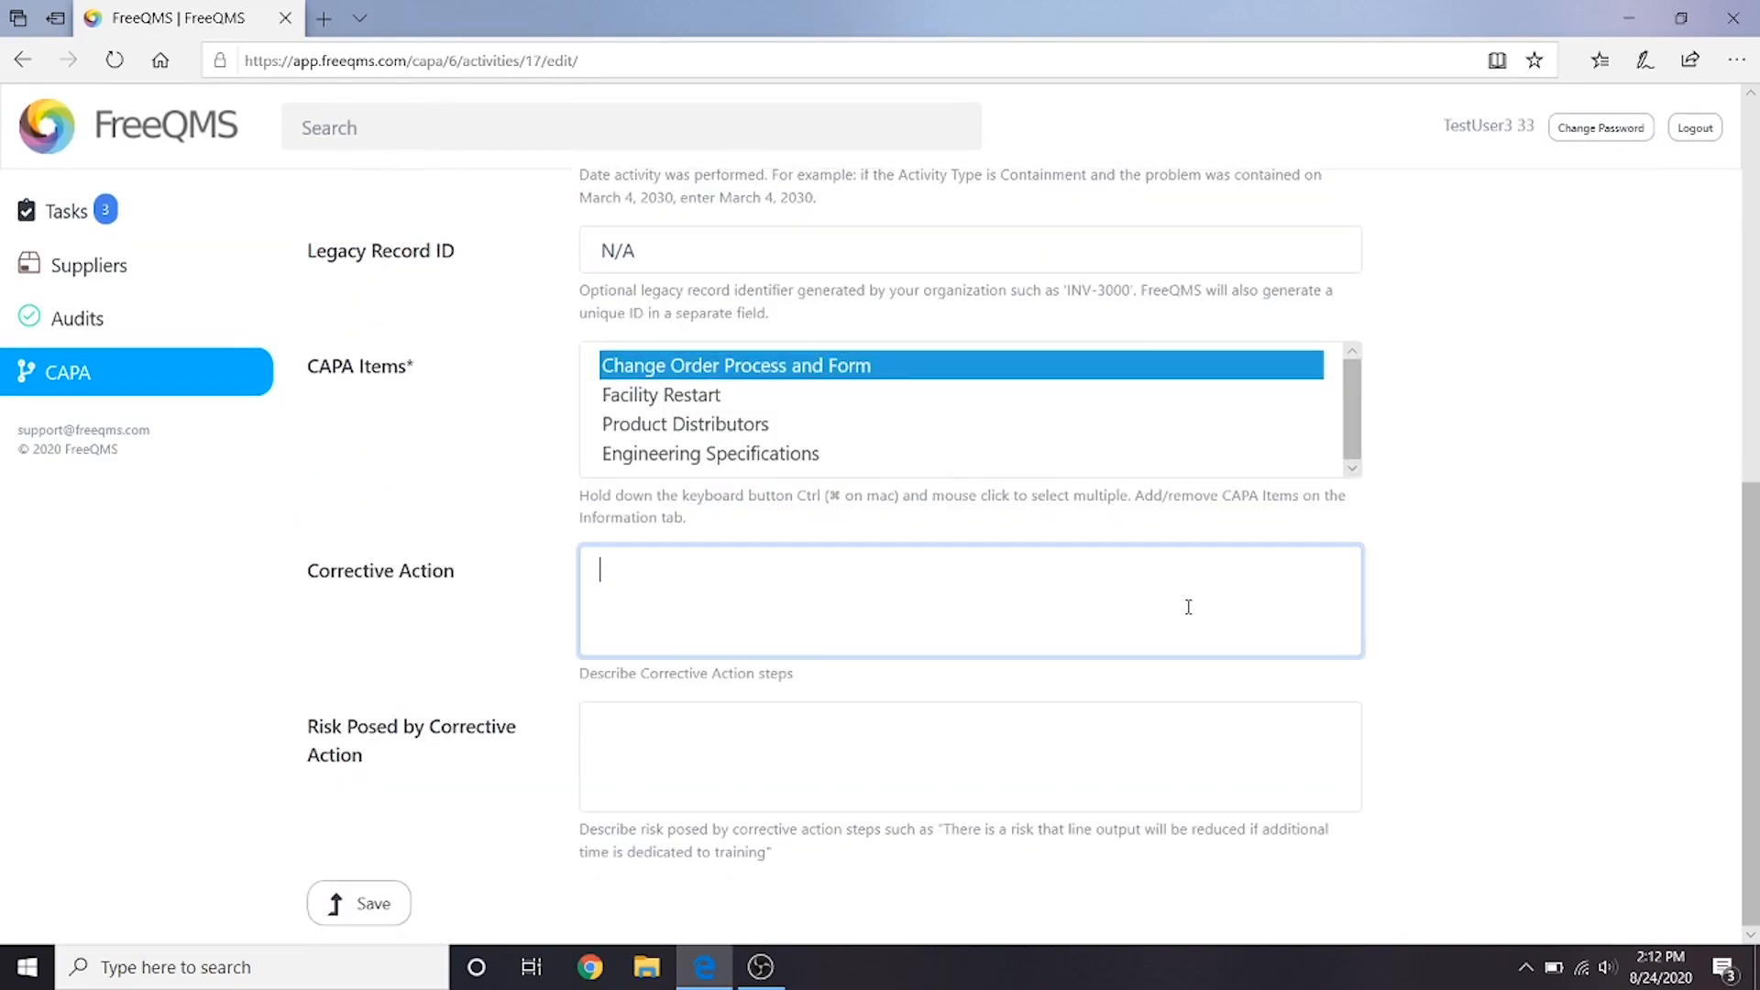
type("Change Order SOP and Form updated through Change ")
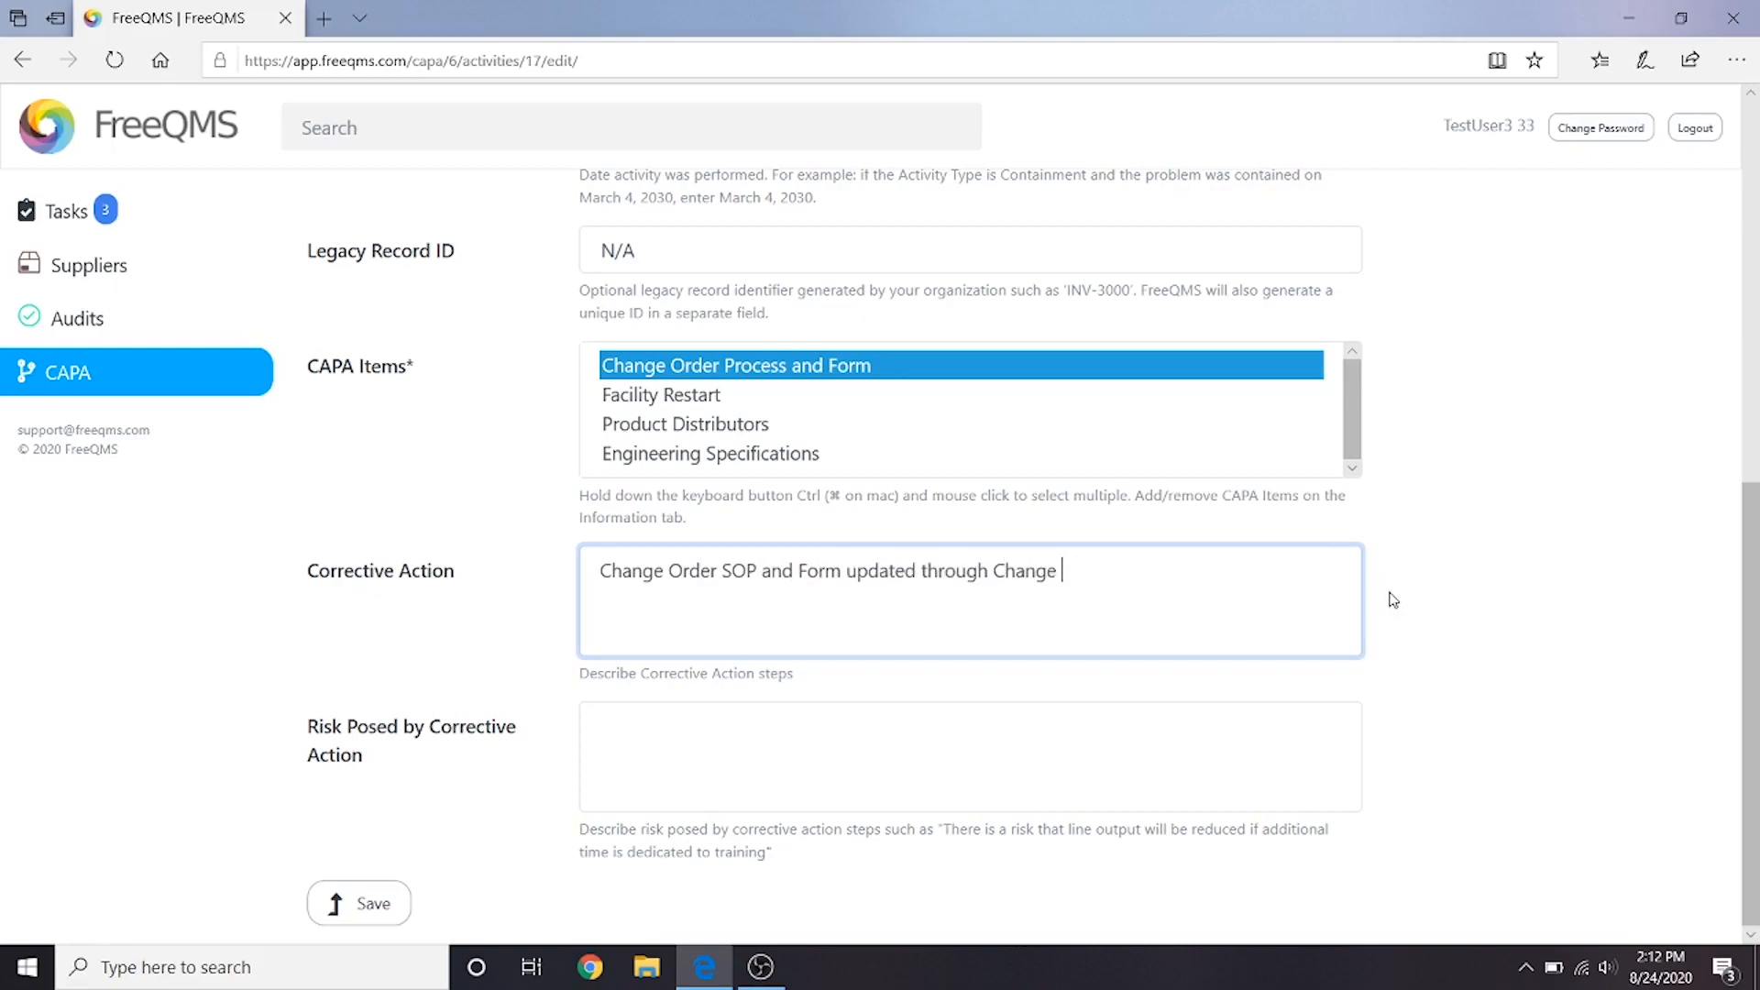
type("Order XX-500 to include Risk A")
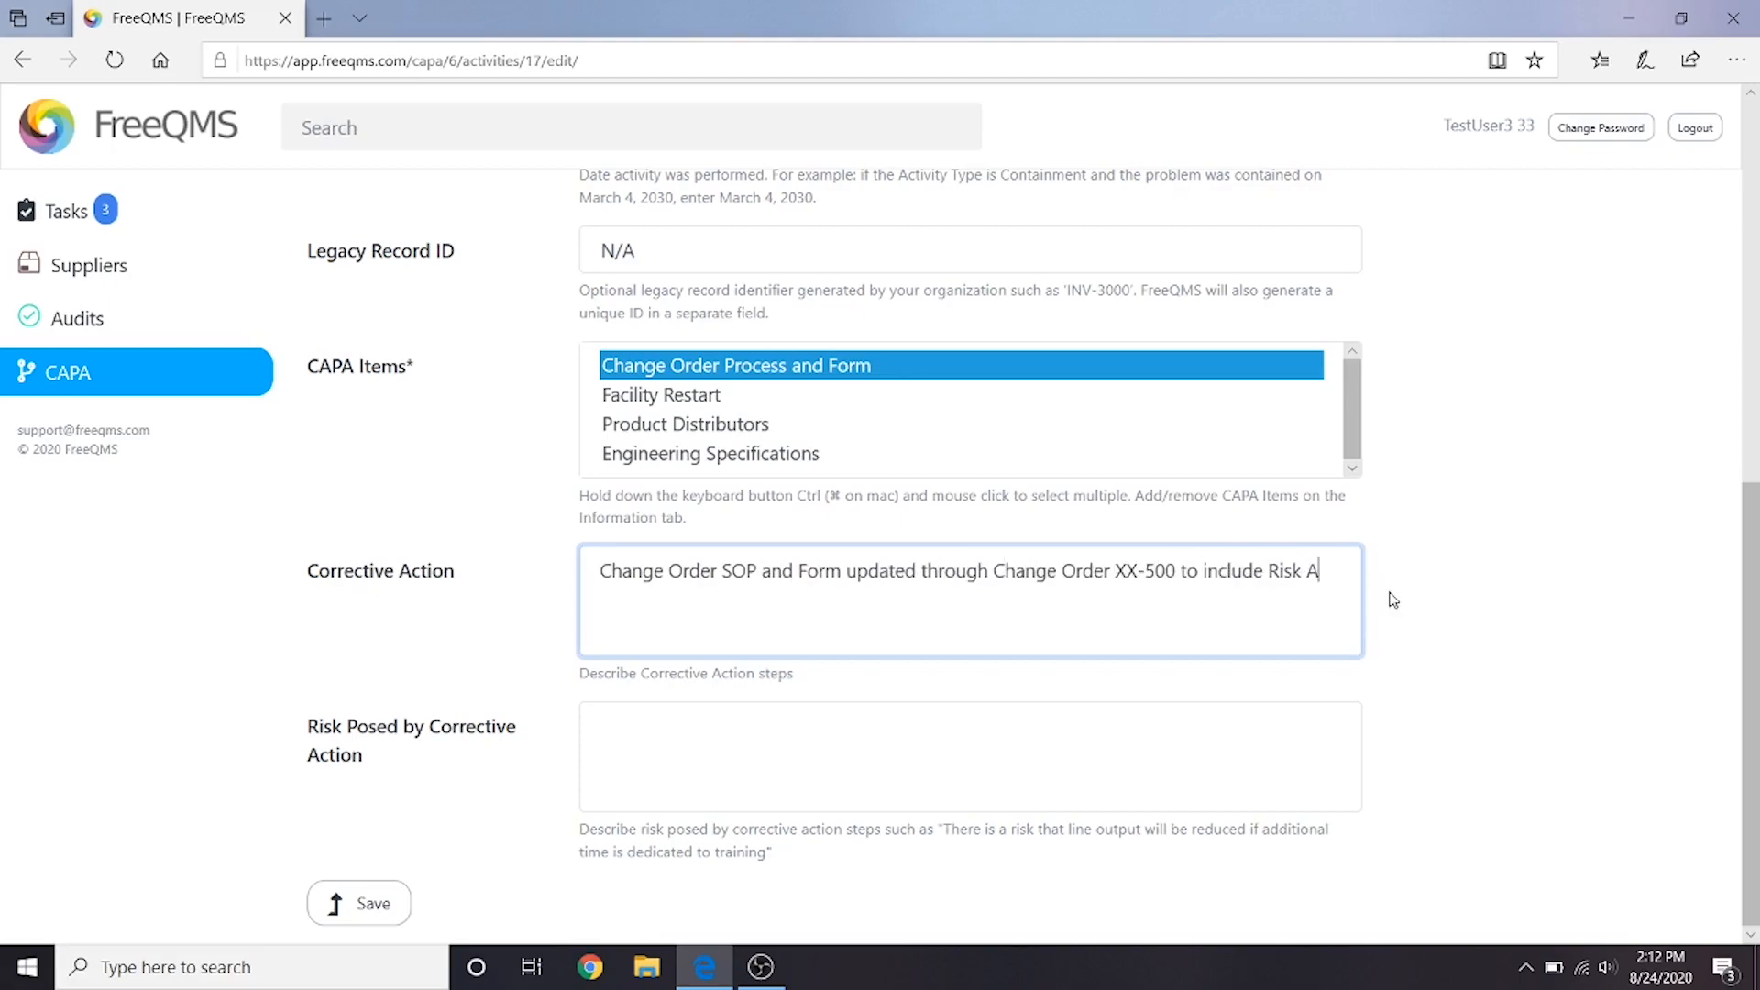
type("ssessment to ISO 14971")
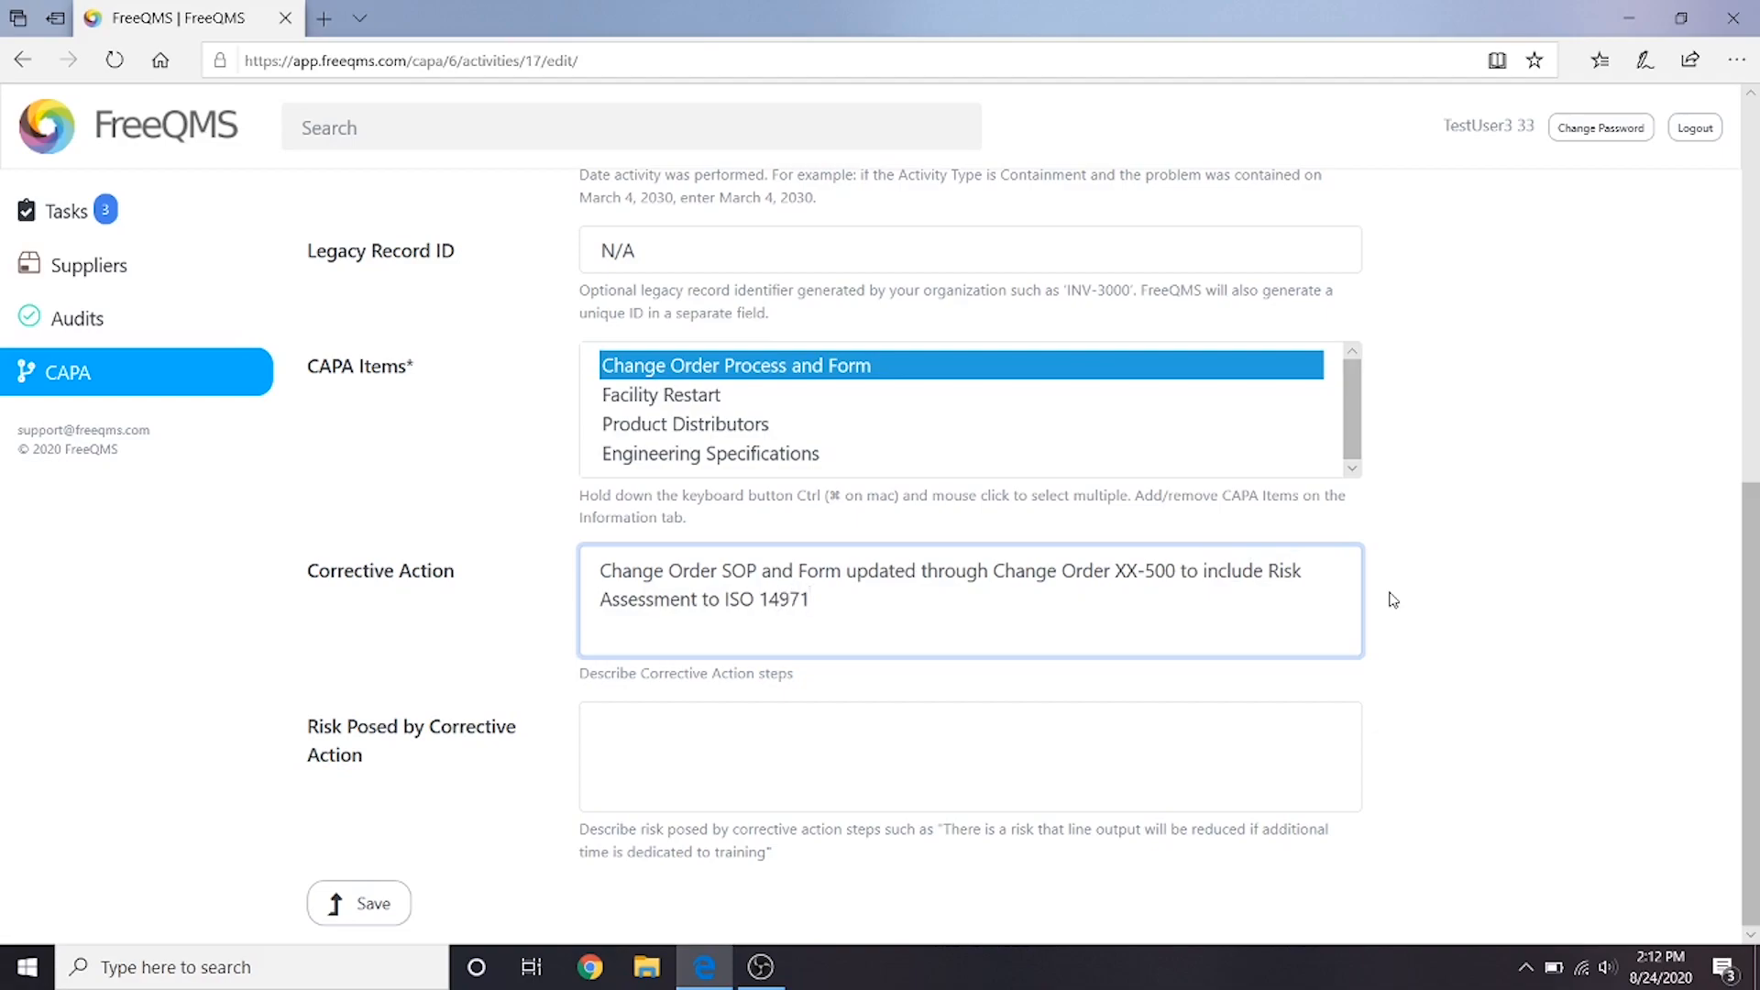
type(". All relevant employees trained to a")
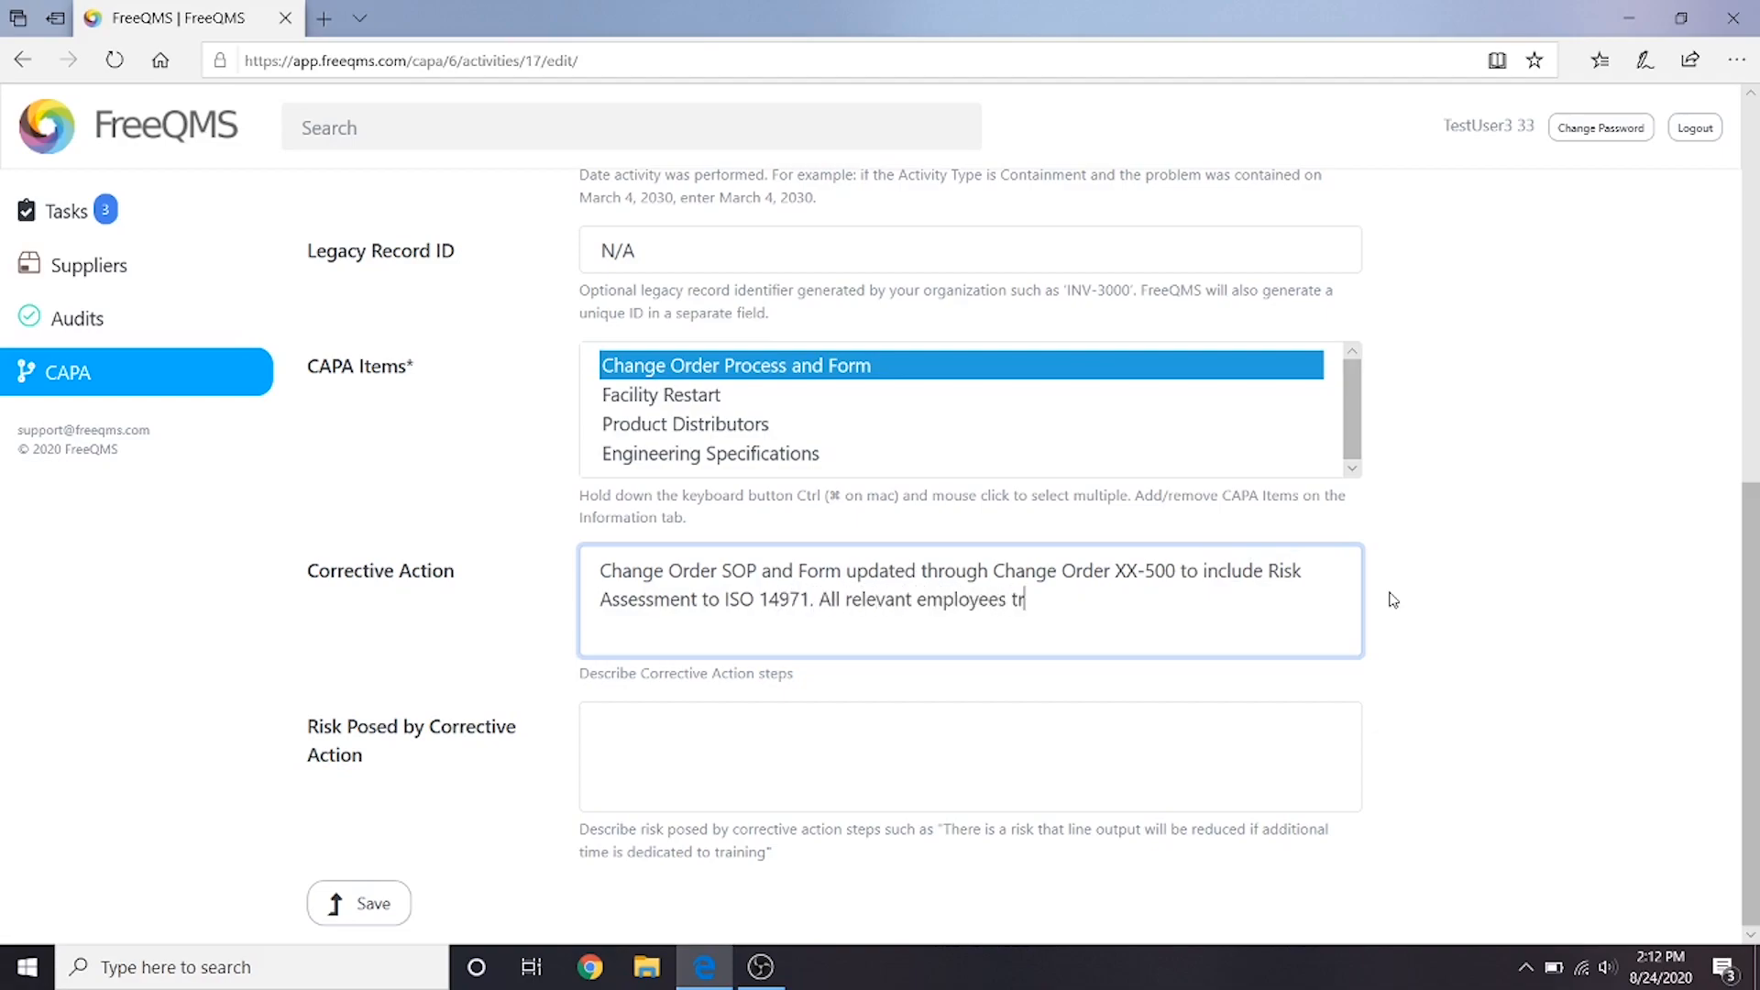
- Continue the corrective action description with "All relevant employees trained to new procedure. Change Order XX-501 opened to re-assess"
key("BackSpace")
key("BackSpace")
type("new procedure. Change O")
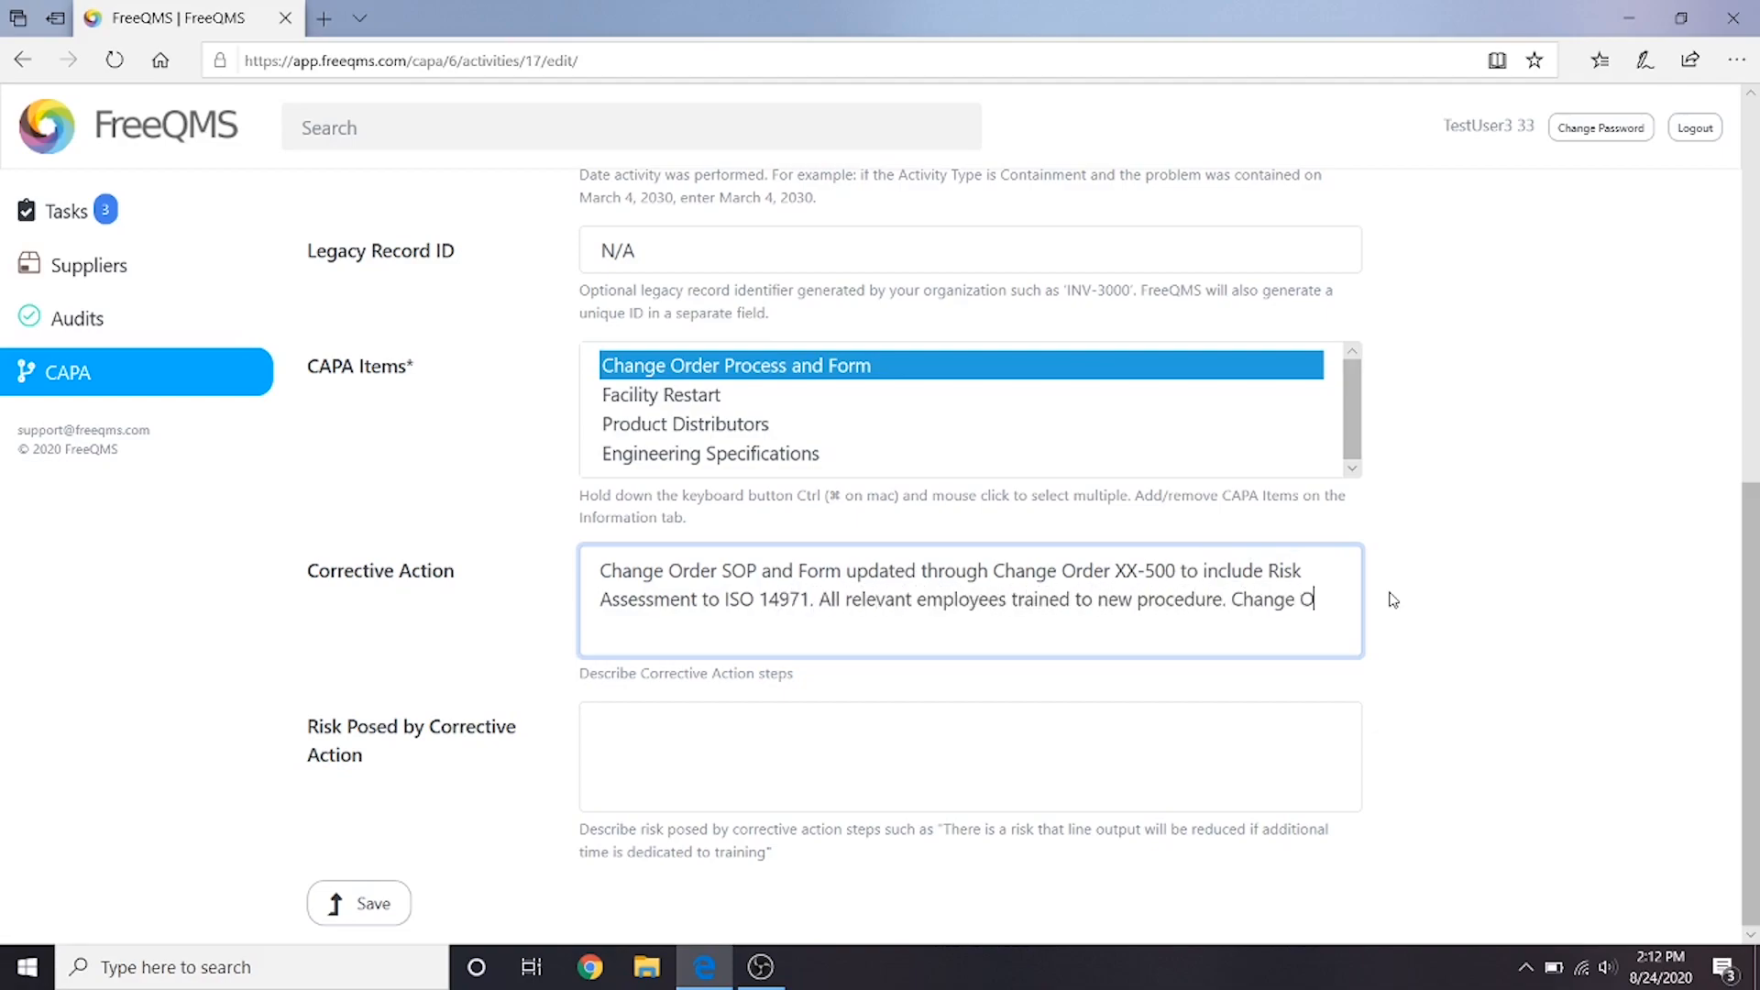
type("rder XX-501 opened to re-as")
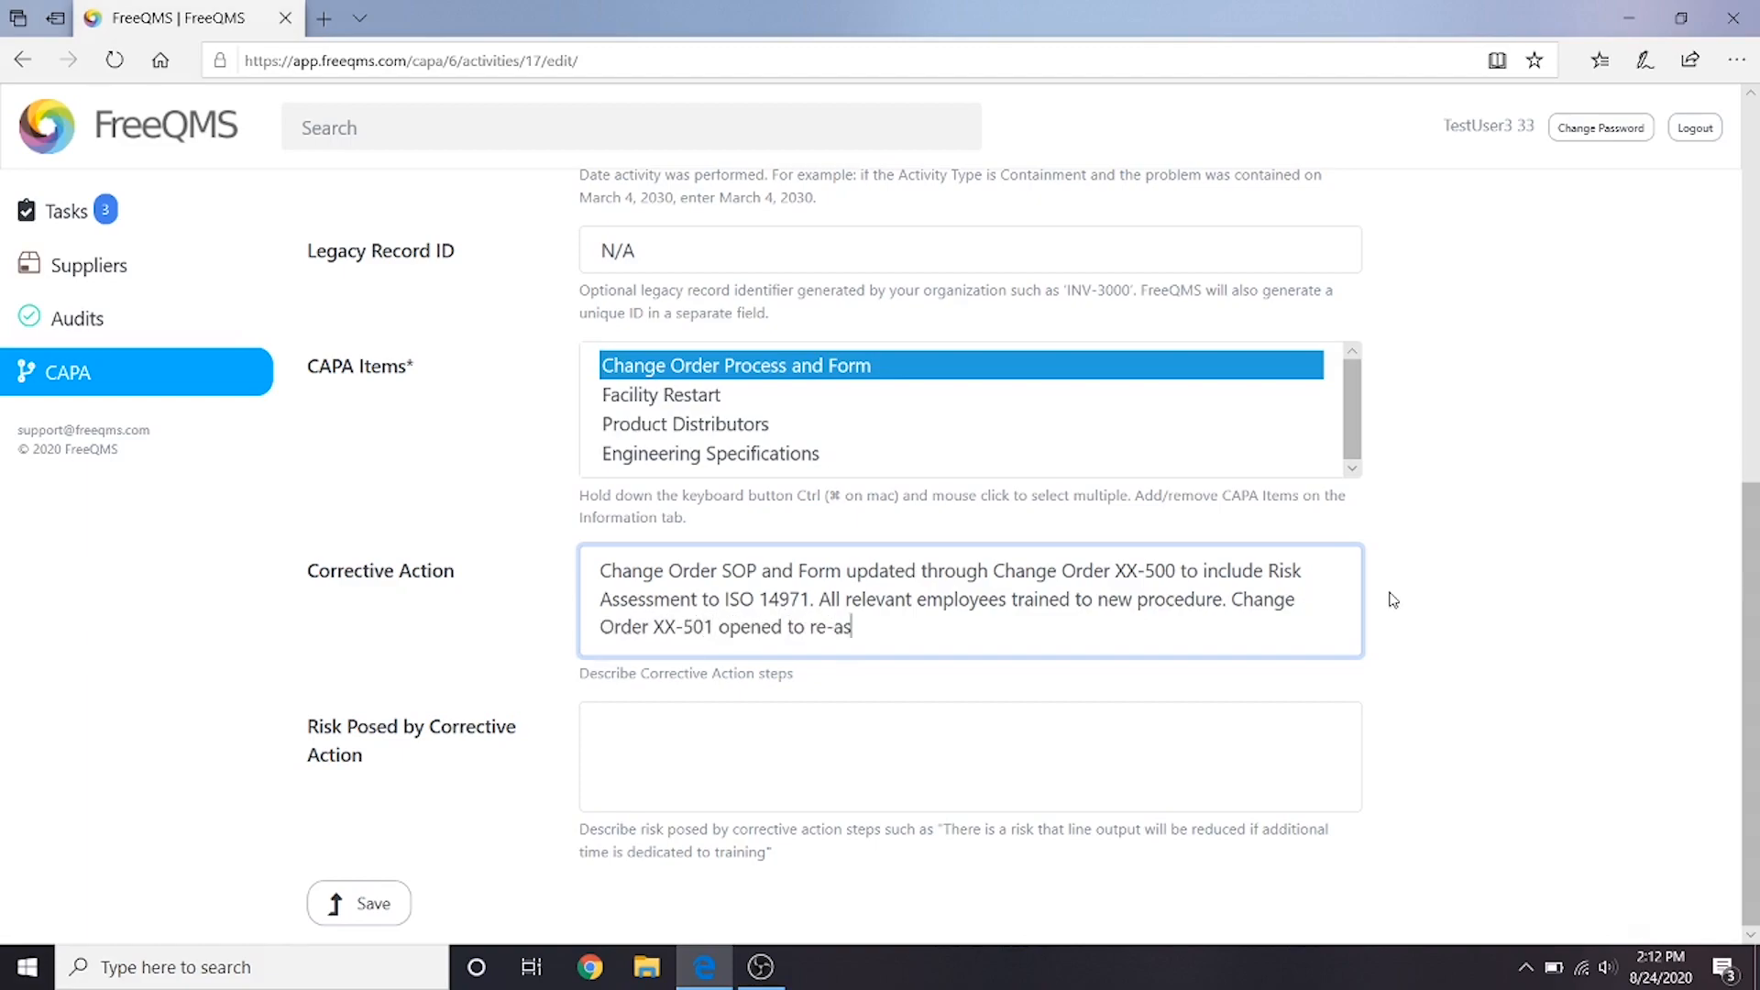
type("sess all engineering files. All engineering files from")
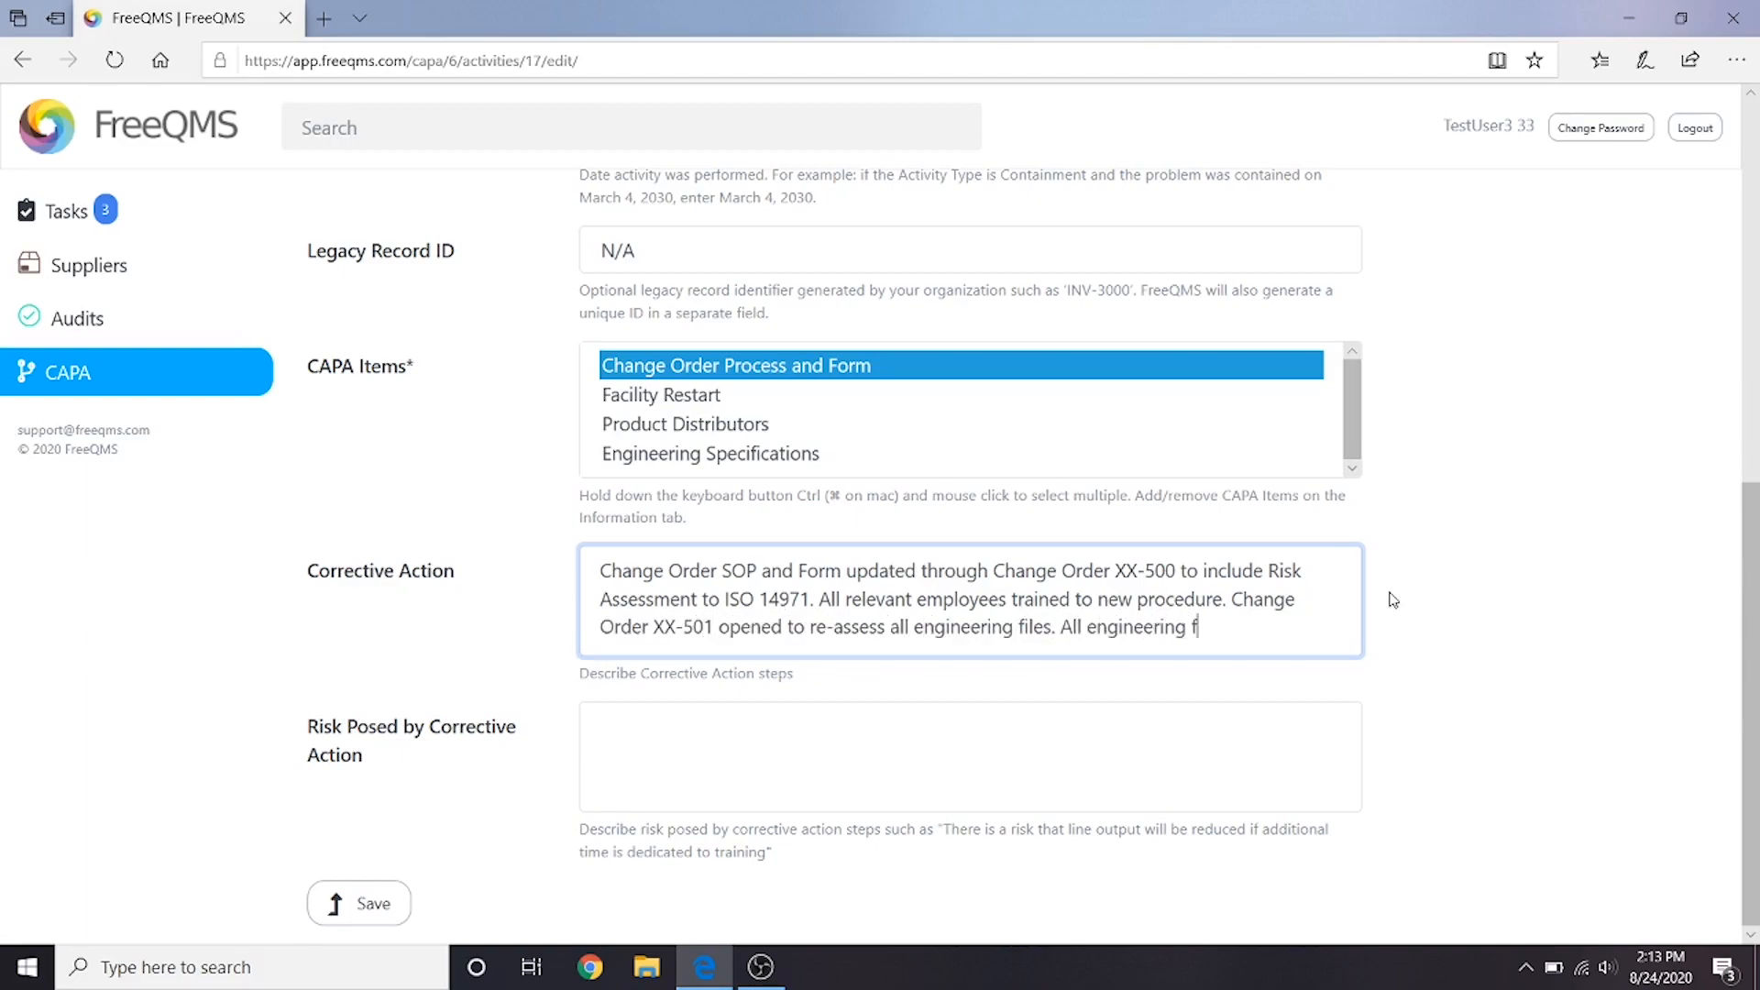
- Finish the corrective action description with "all engineering files. All engineering files for affected products are assessed and updated as required."
key("BackSpace")
key("BackSpace")
key("BackSpace")
key("BackSpace")
type("for affected products are assessed and updated as required.")
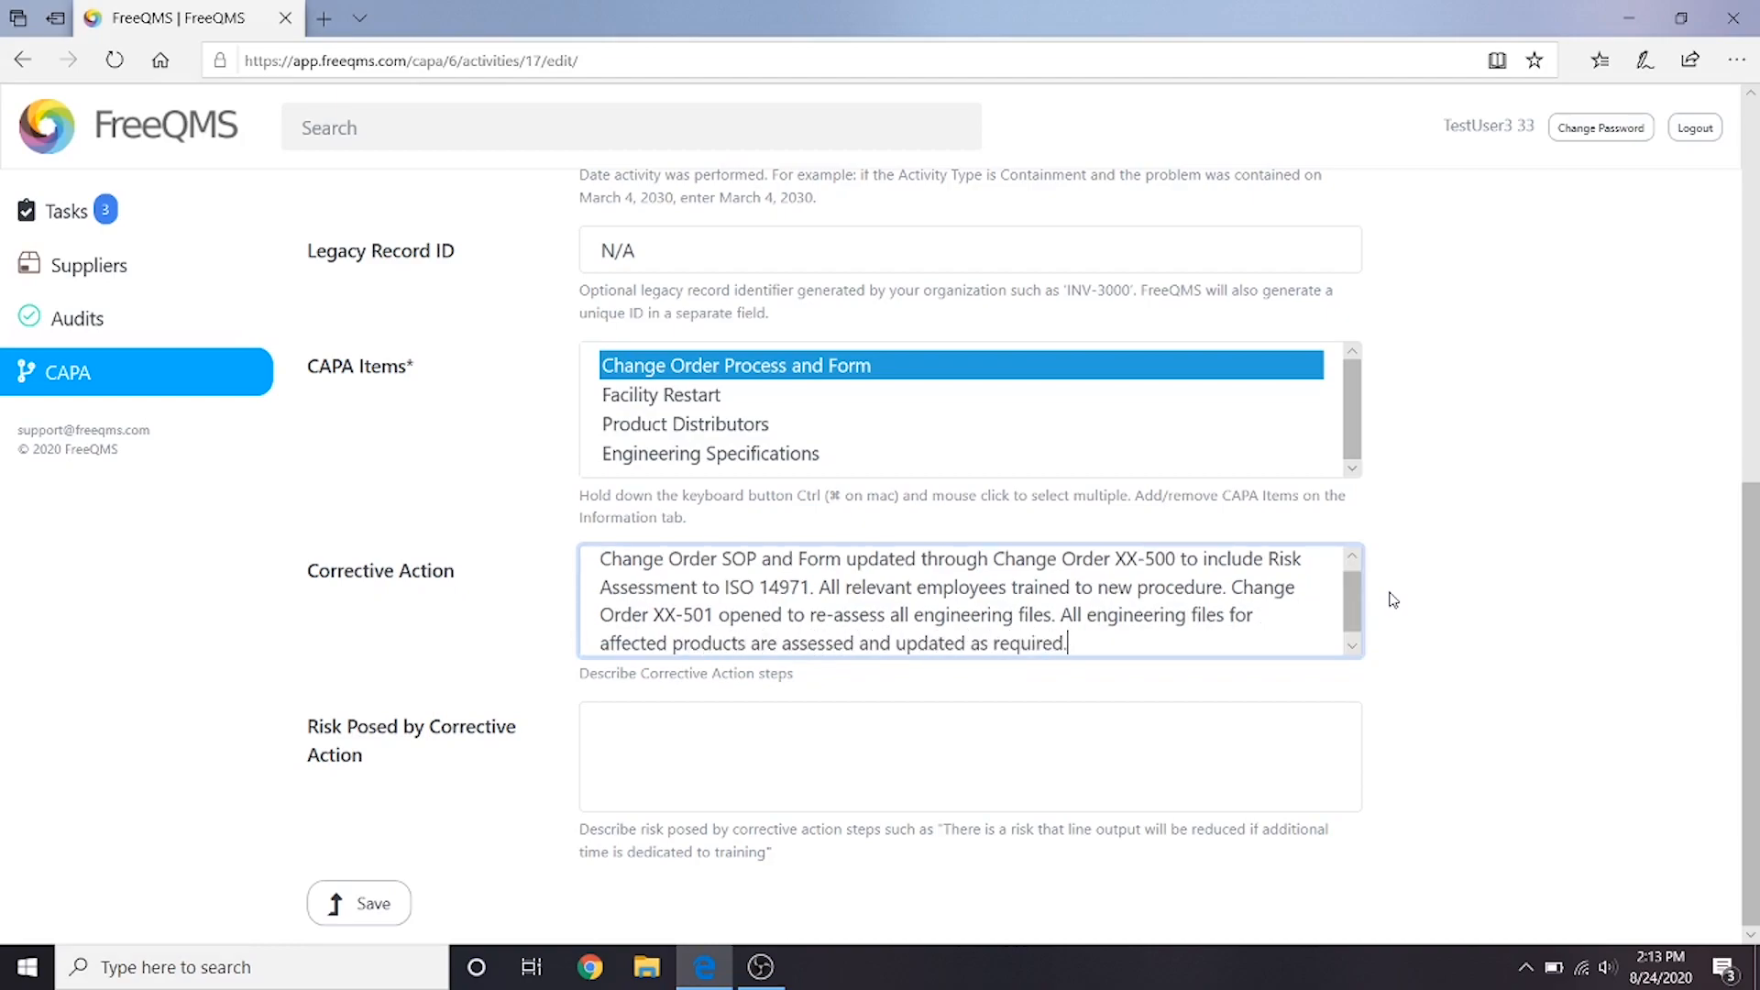
- Enter the posed risk "Change Order risk assessments require qualified personnel to complete. Average time of completion for Change Orders may be longer." and save the activity
left_click(888, 739)
type("Change O")
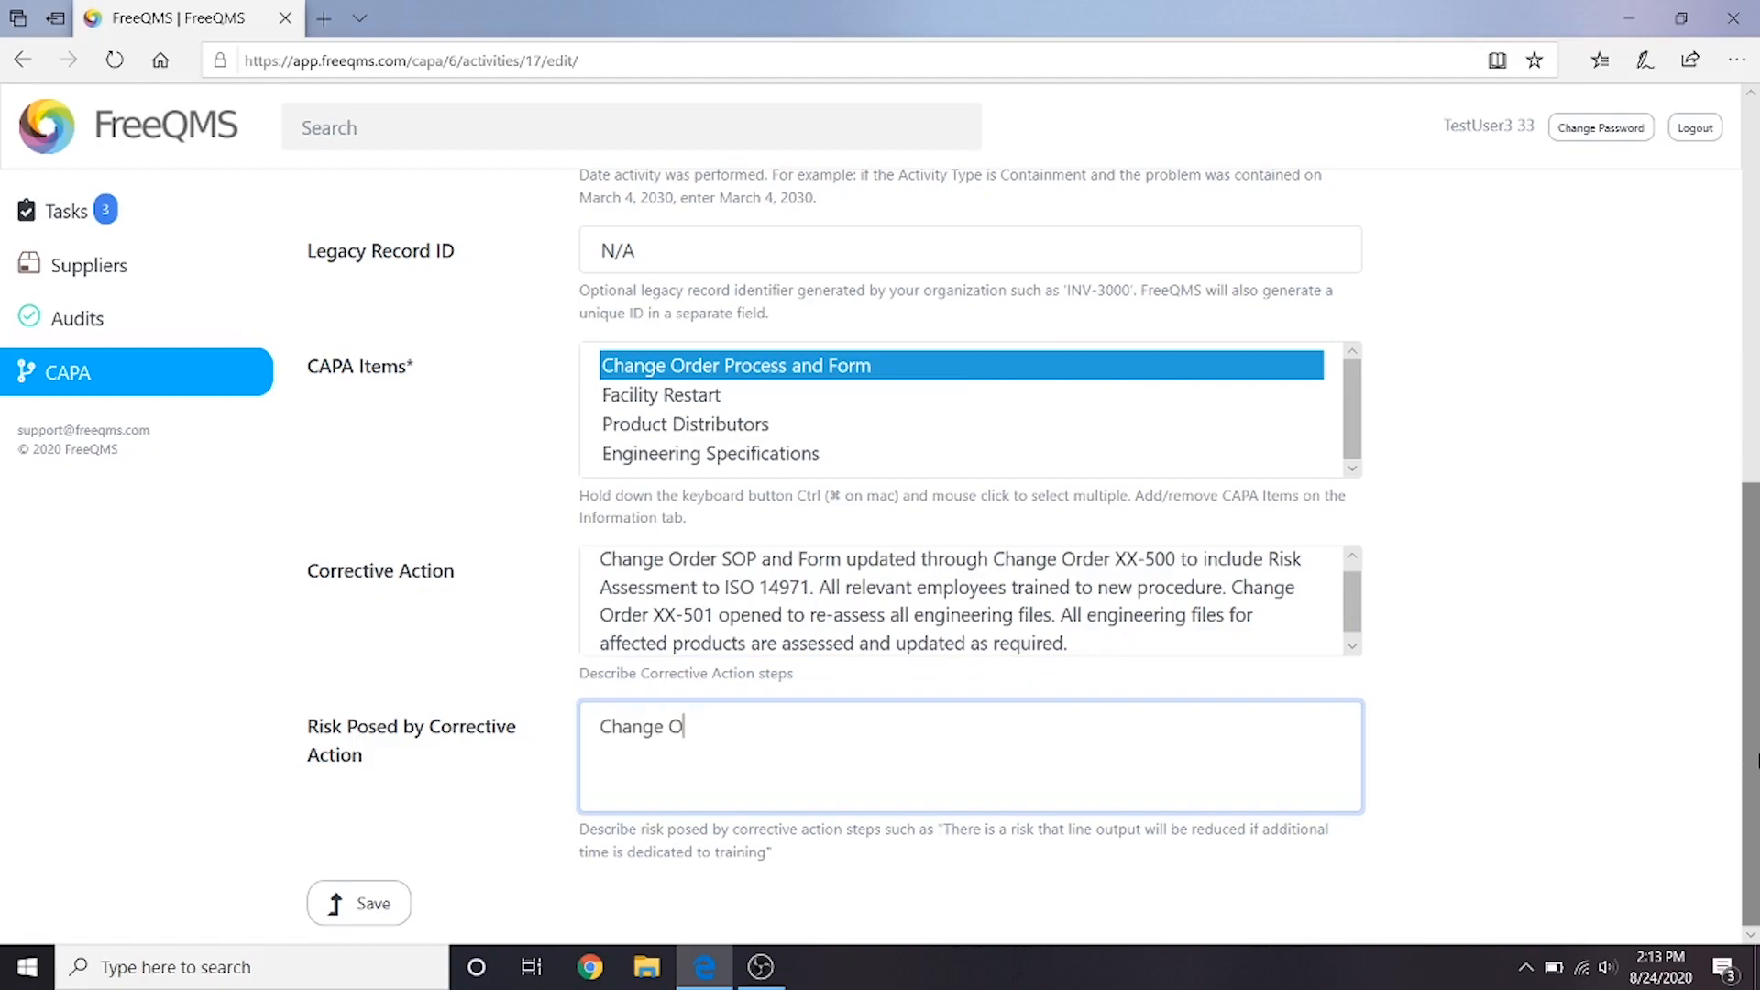
type("rder risk assessments require qualified pers")
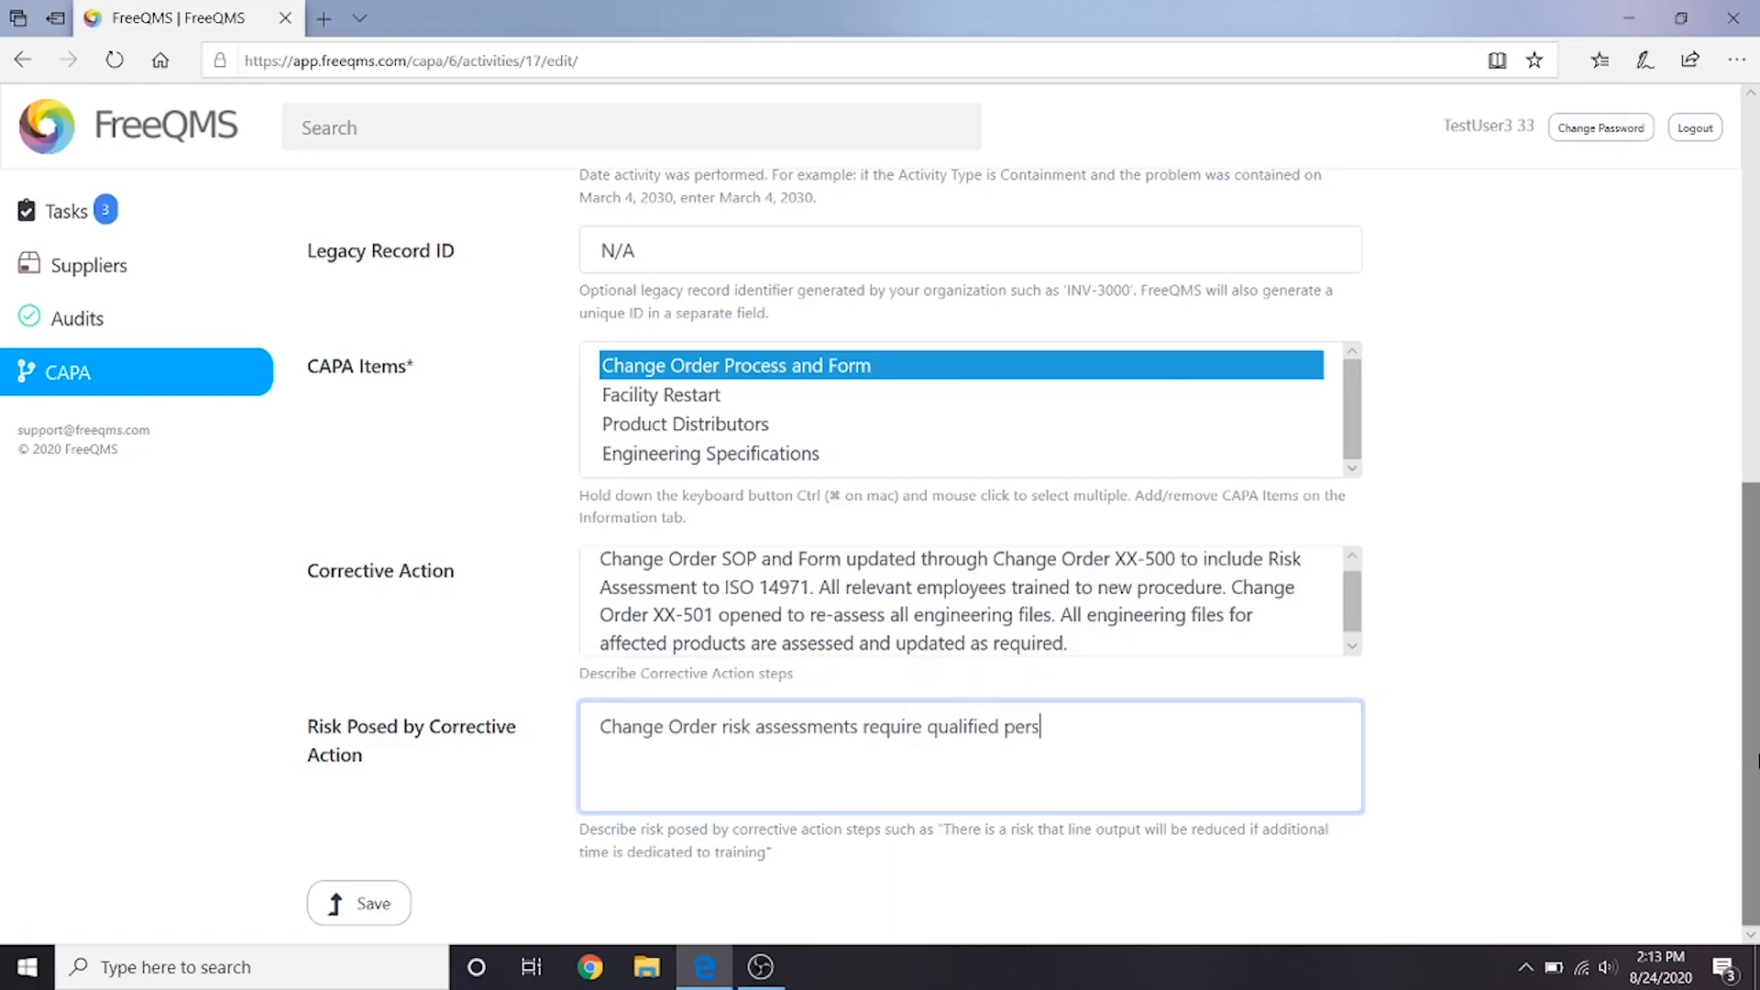
type("onnel to complete. Average time of complet")
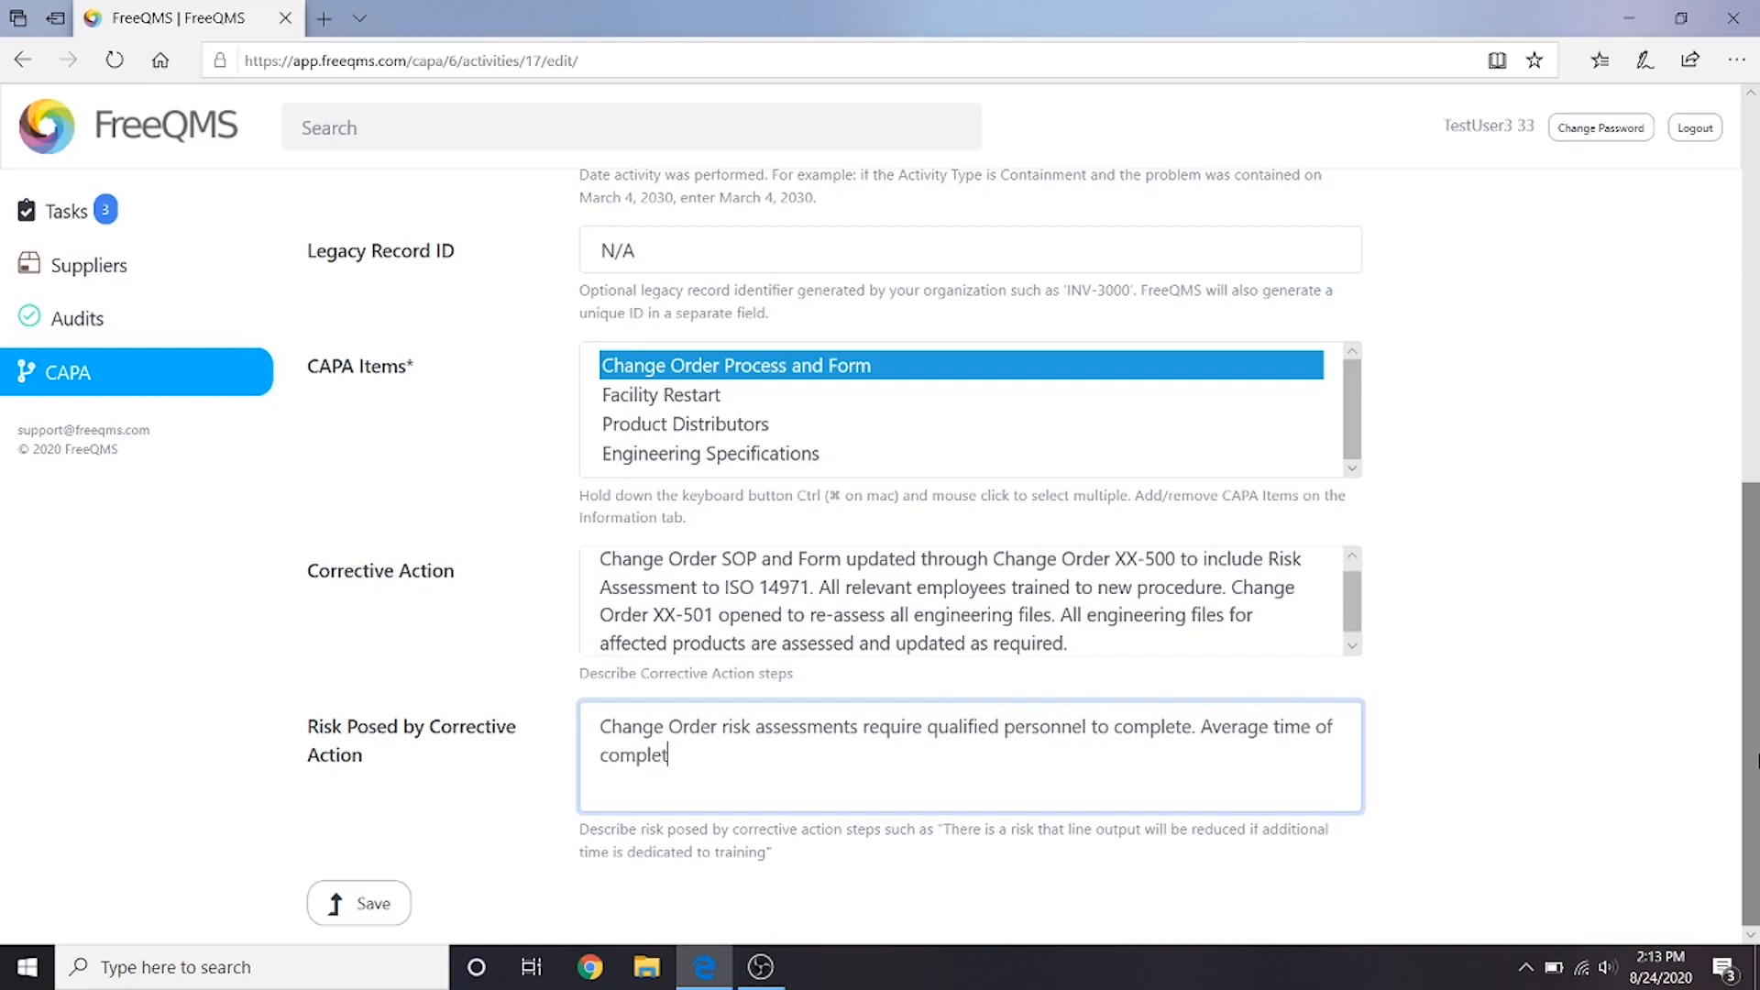
type("ion for Change Orders may be longer.")
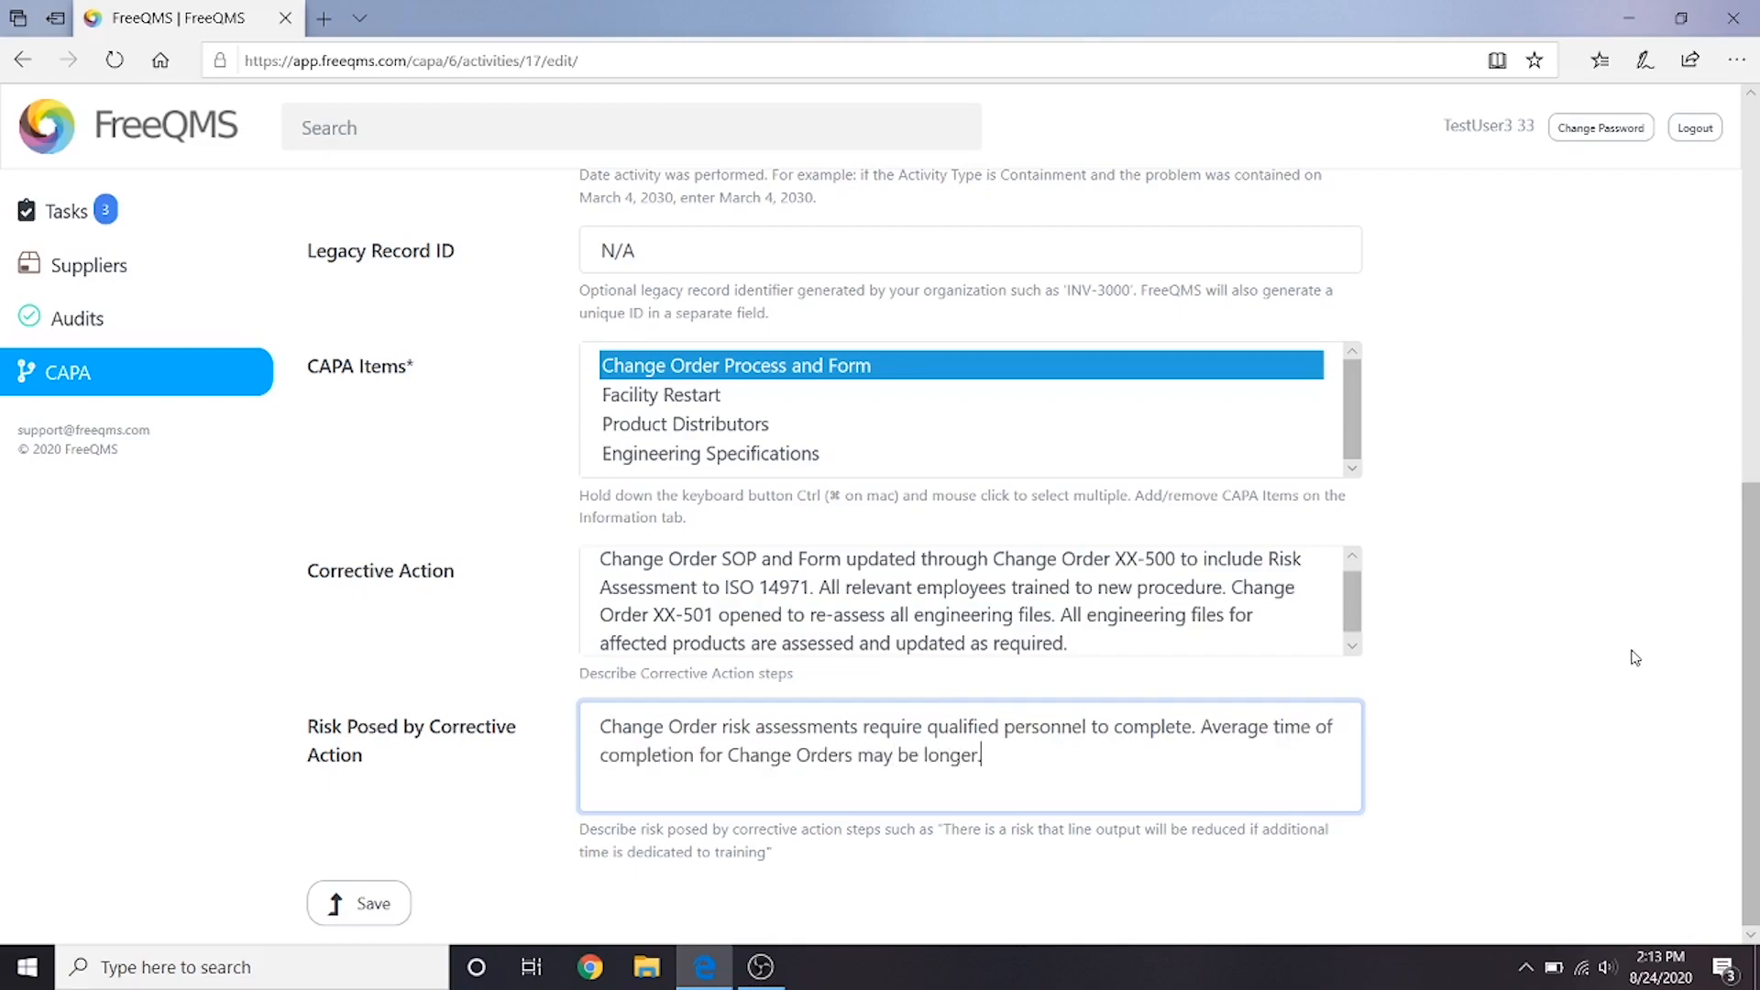
left_click(368, 905)
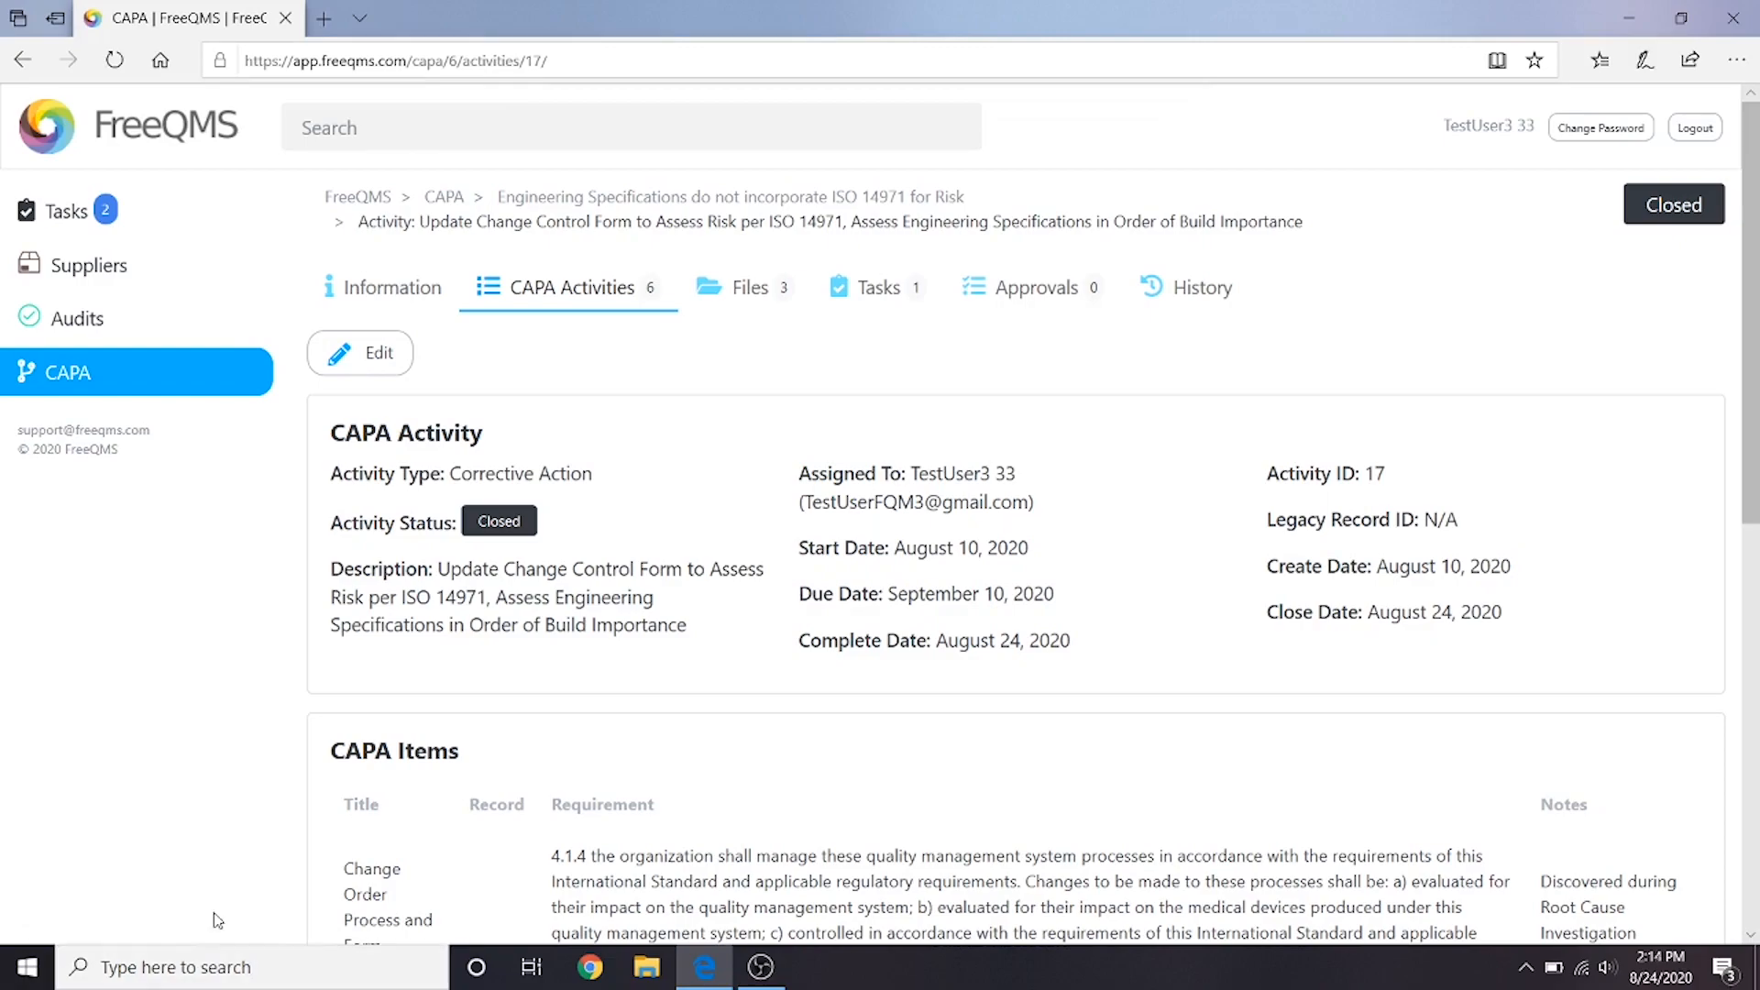
- Start an activity verification with evidence "See attached PDF of updated Change Order XX-500 Change Order SOP and Form and Change Order XX-501 Engineering Documents."
scroll(656, 679, "down", 9)
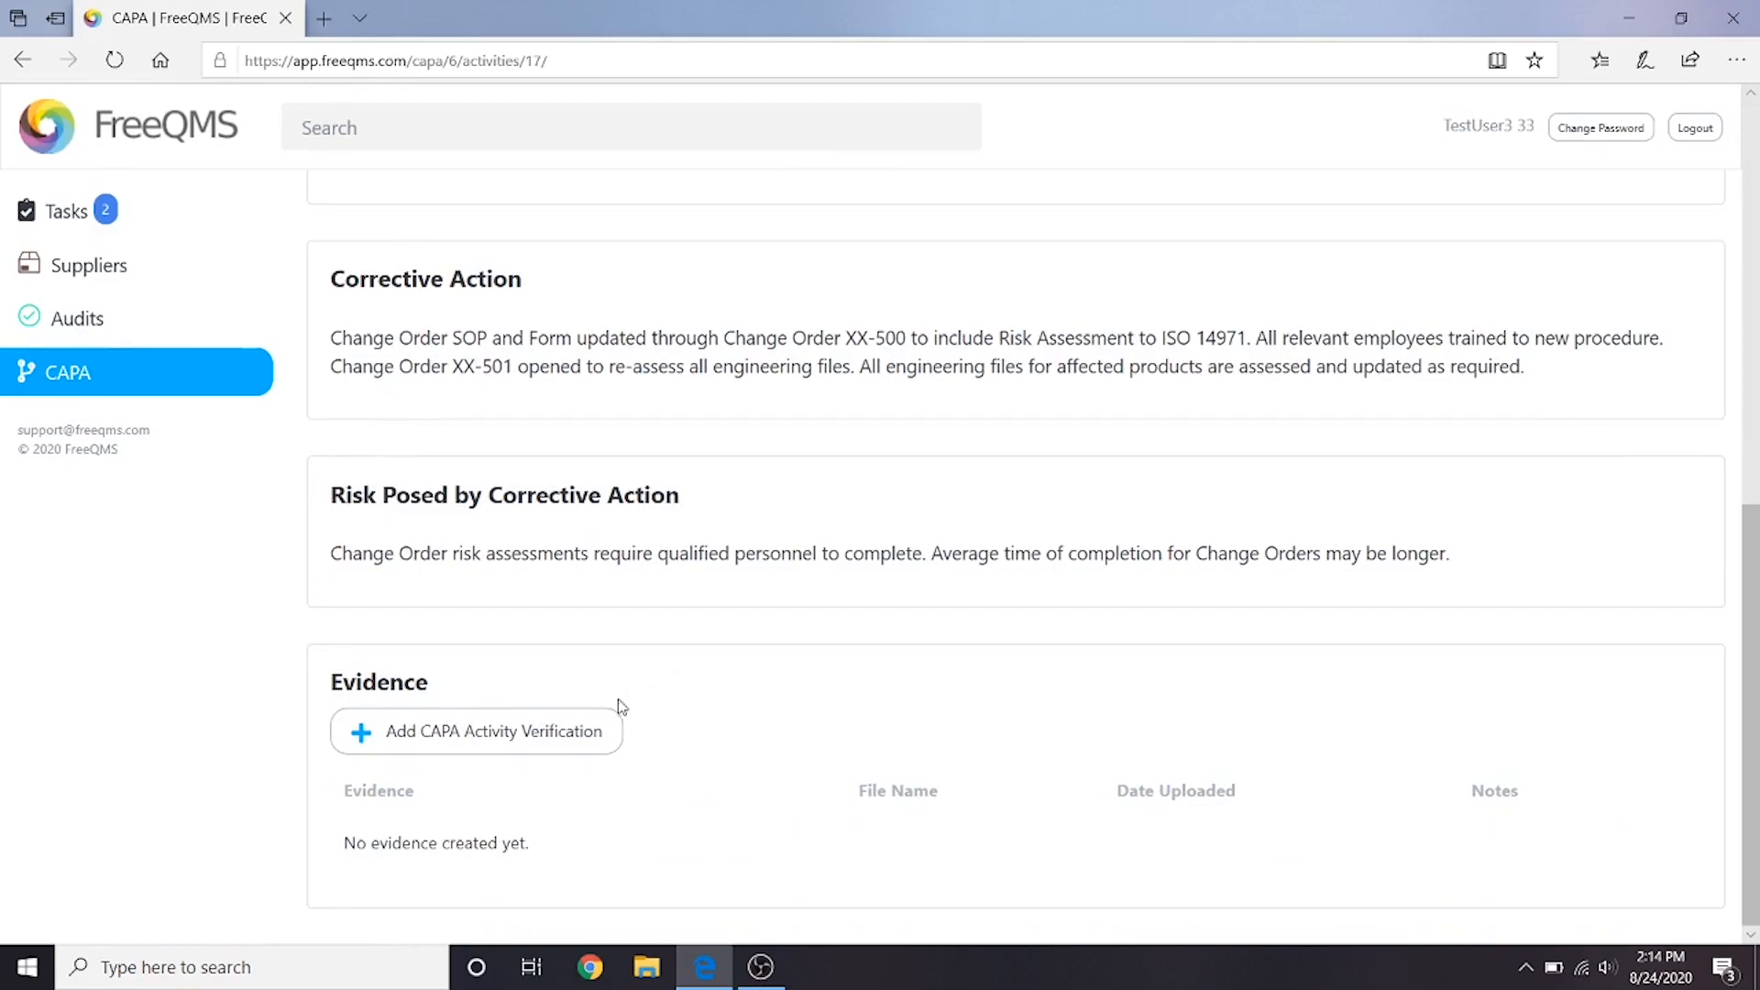
left_click(556, 754)
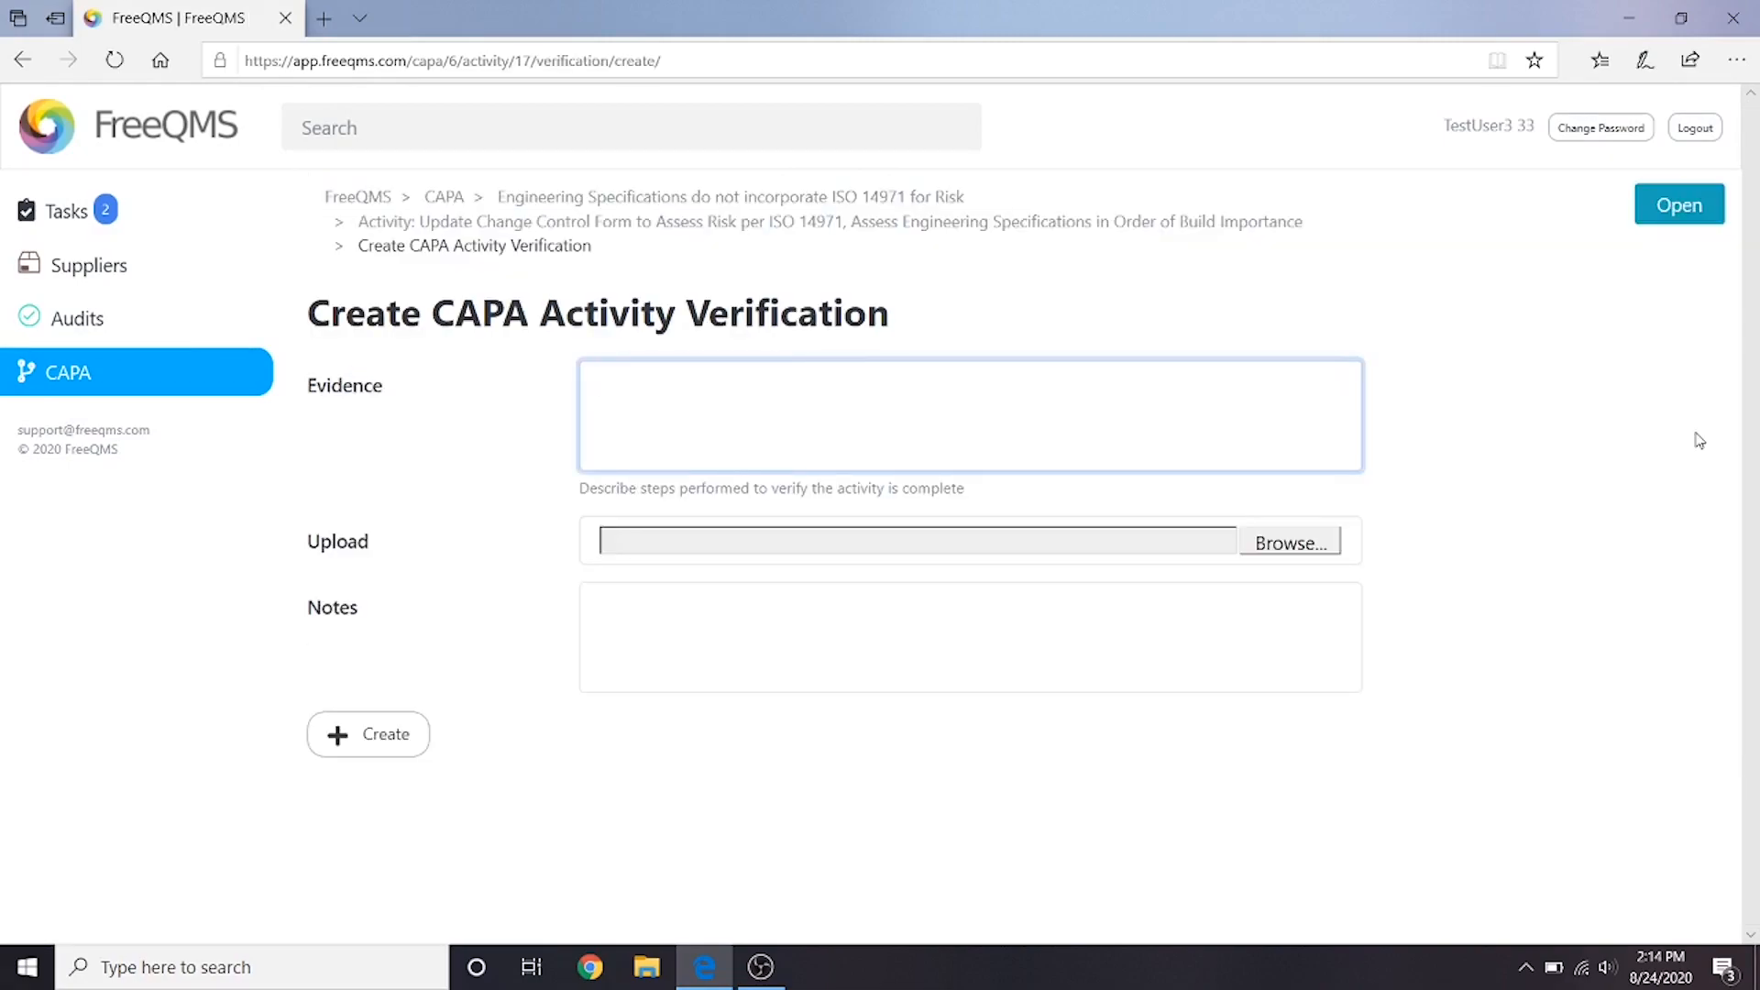
type("See attached PDF of updated Change Order XX-500")
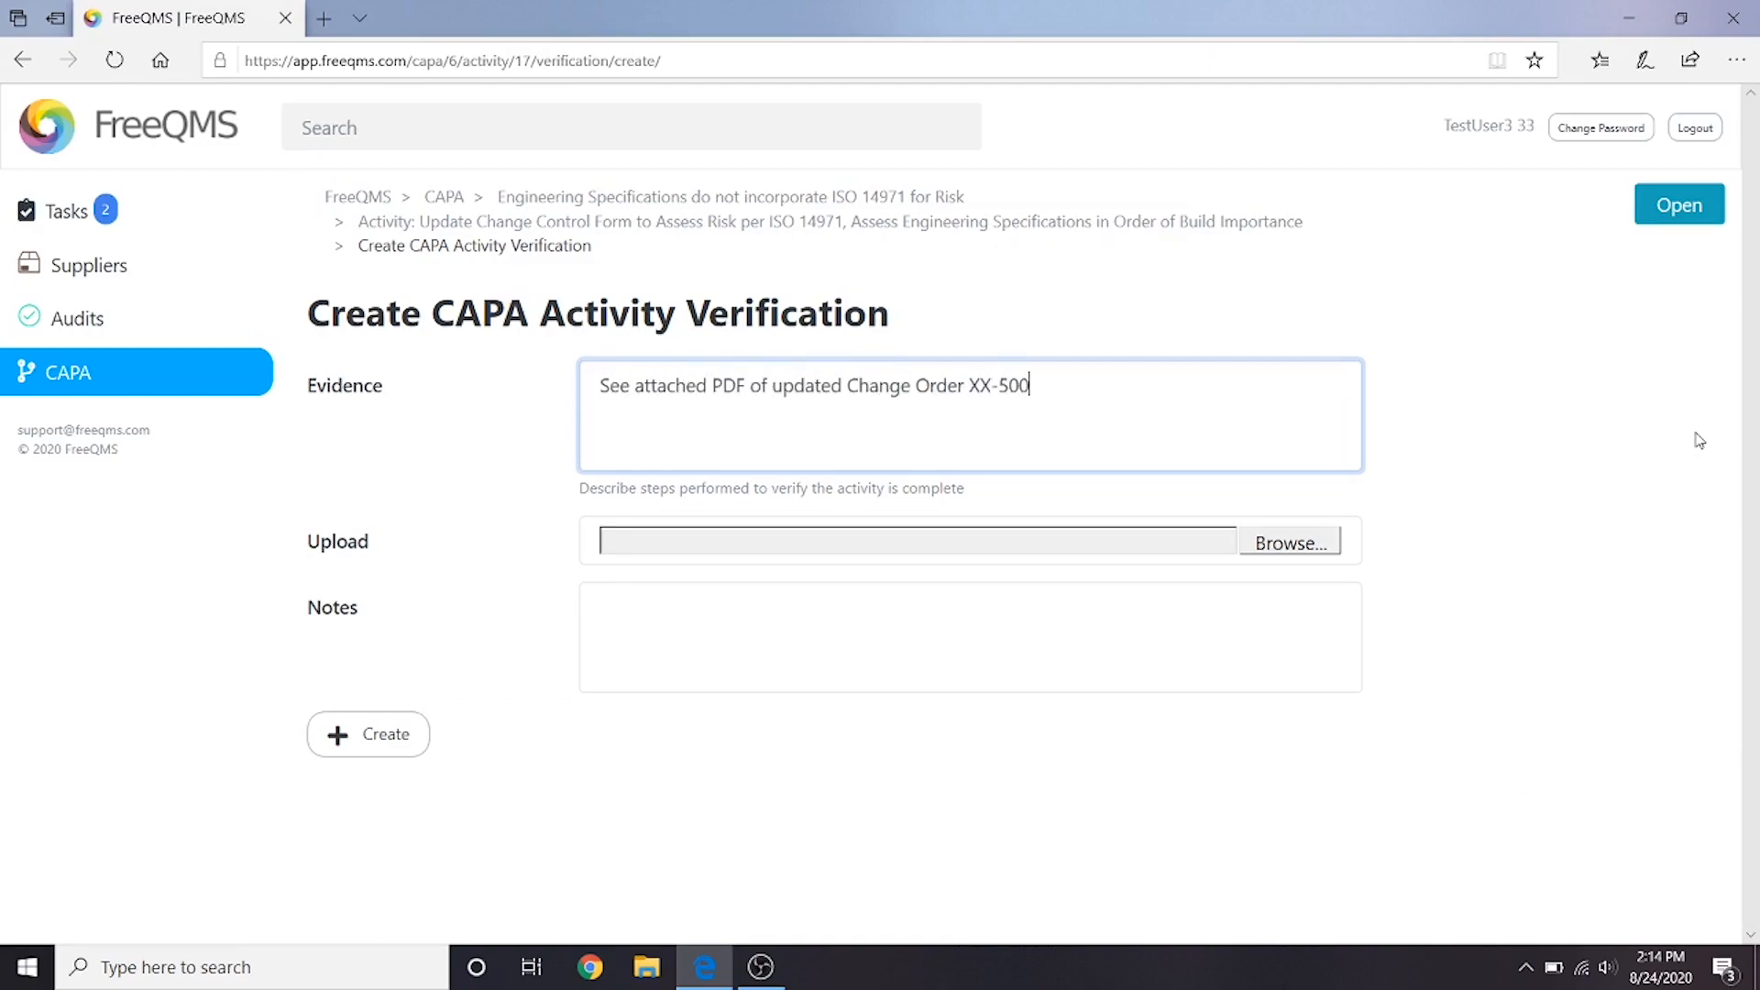
type(" Change Order SOP and Form a")
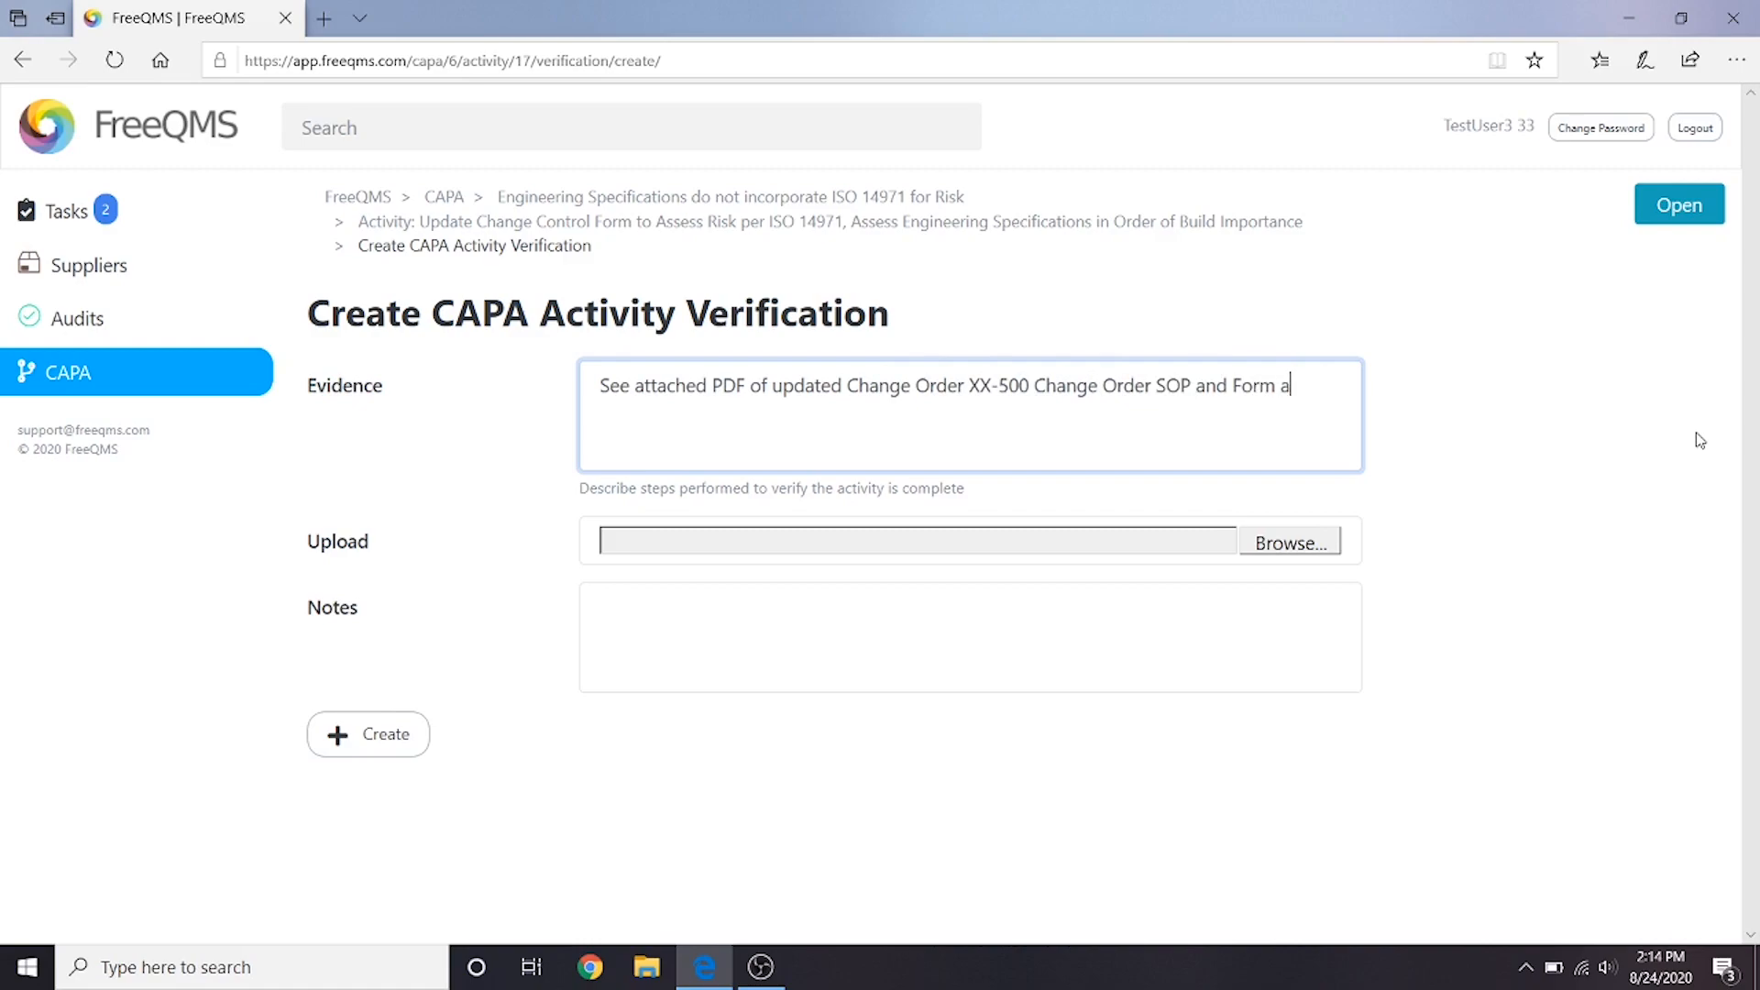
type("nd Change Order XX-501 Engineering Documents.")
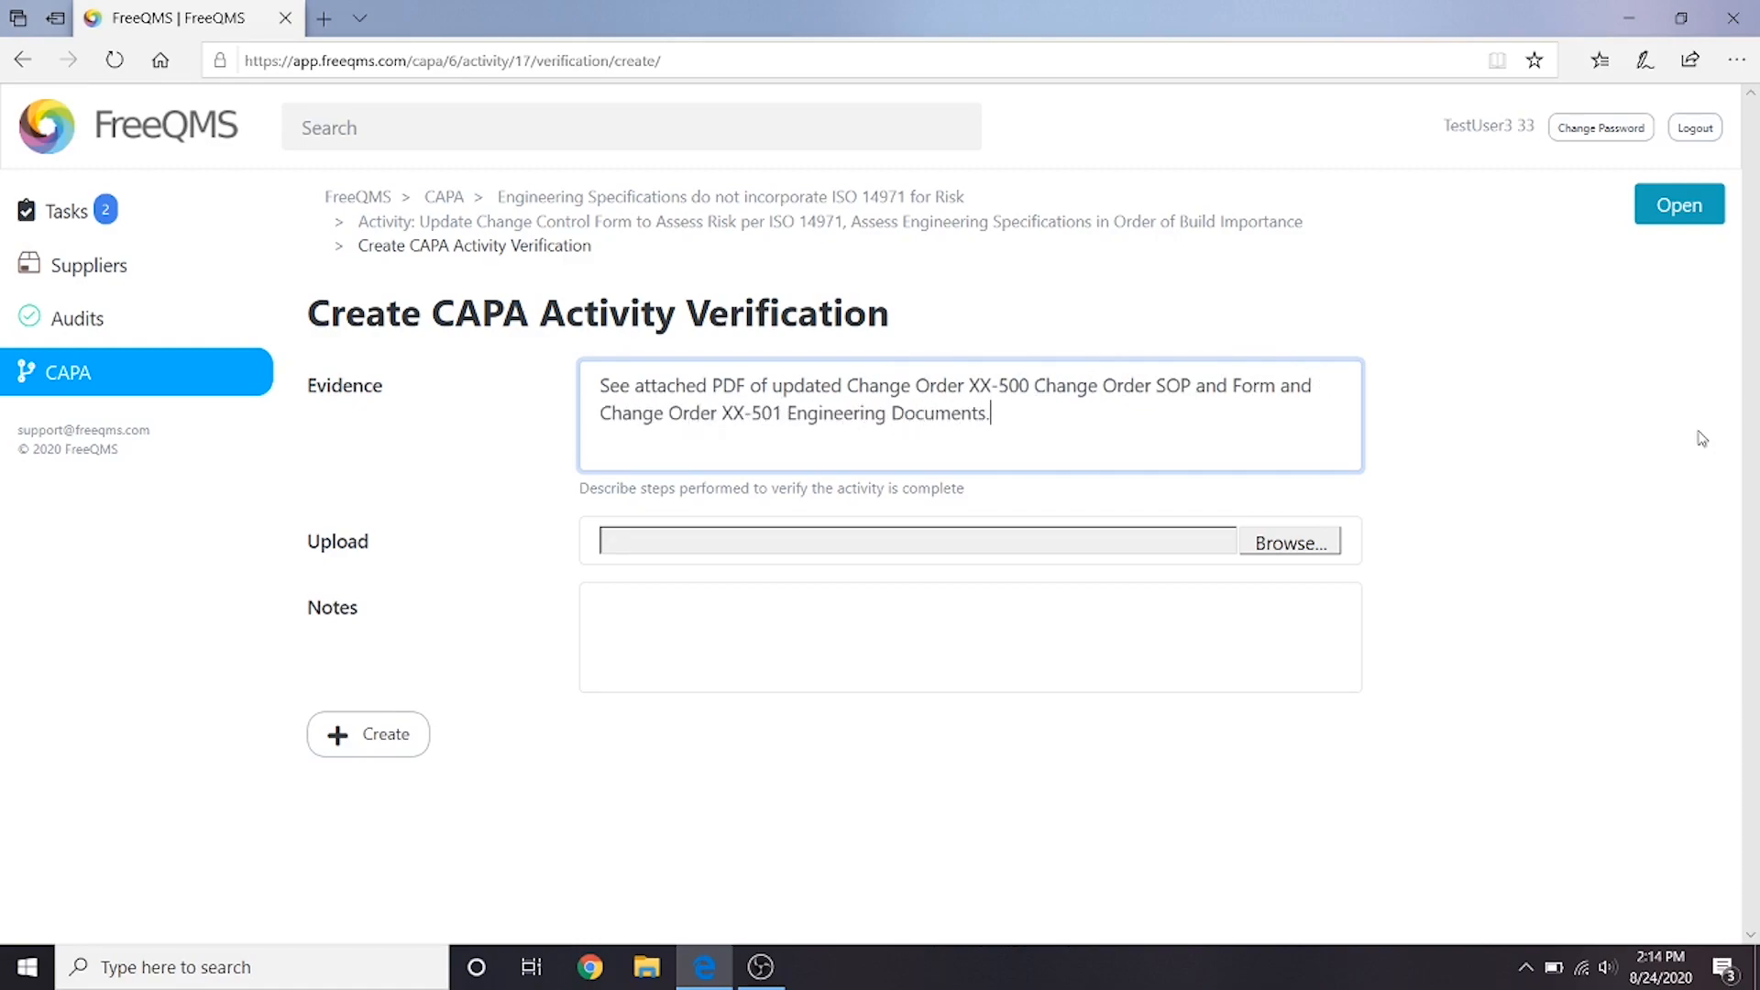
- Attach the file CAPA Corrective Action Evidence of Updated Change Order Procedure to the verification
left_click(1305, 545)
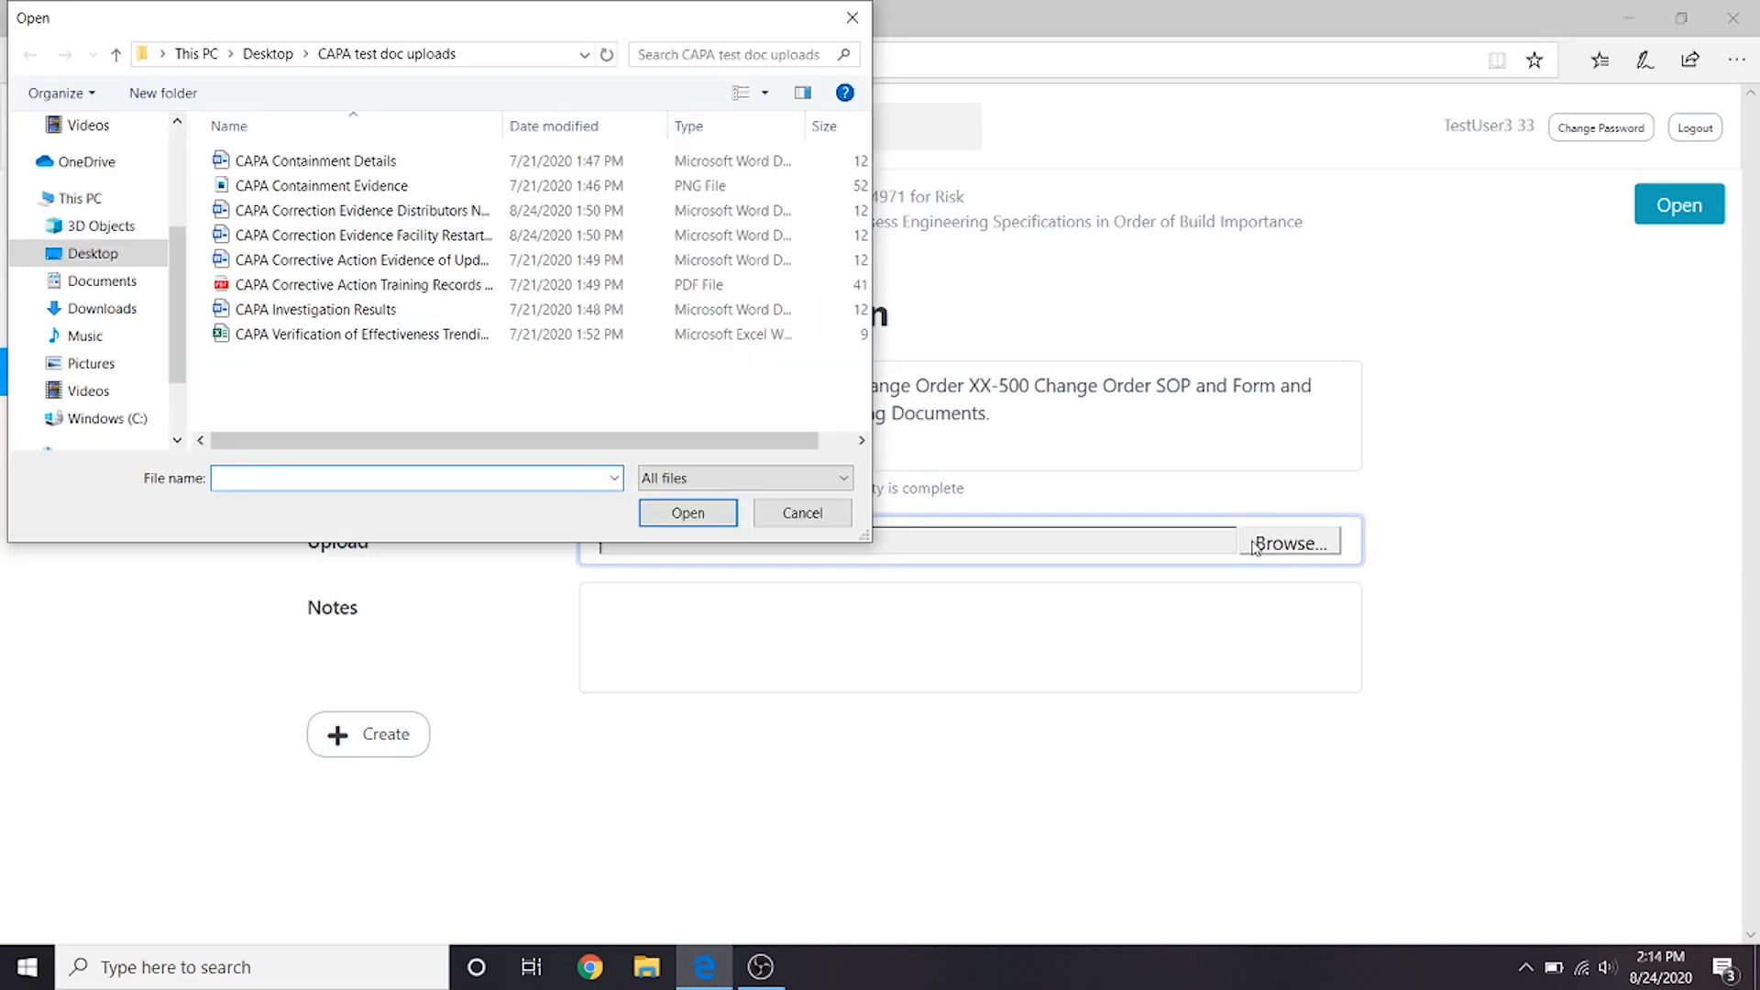
left_click(562, 261)
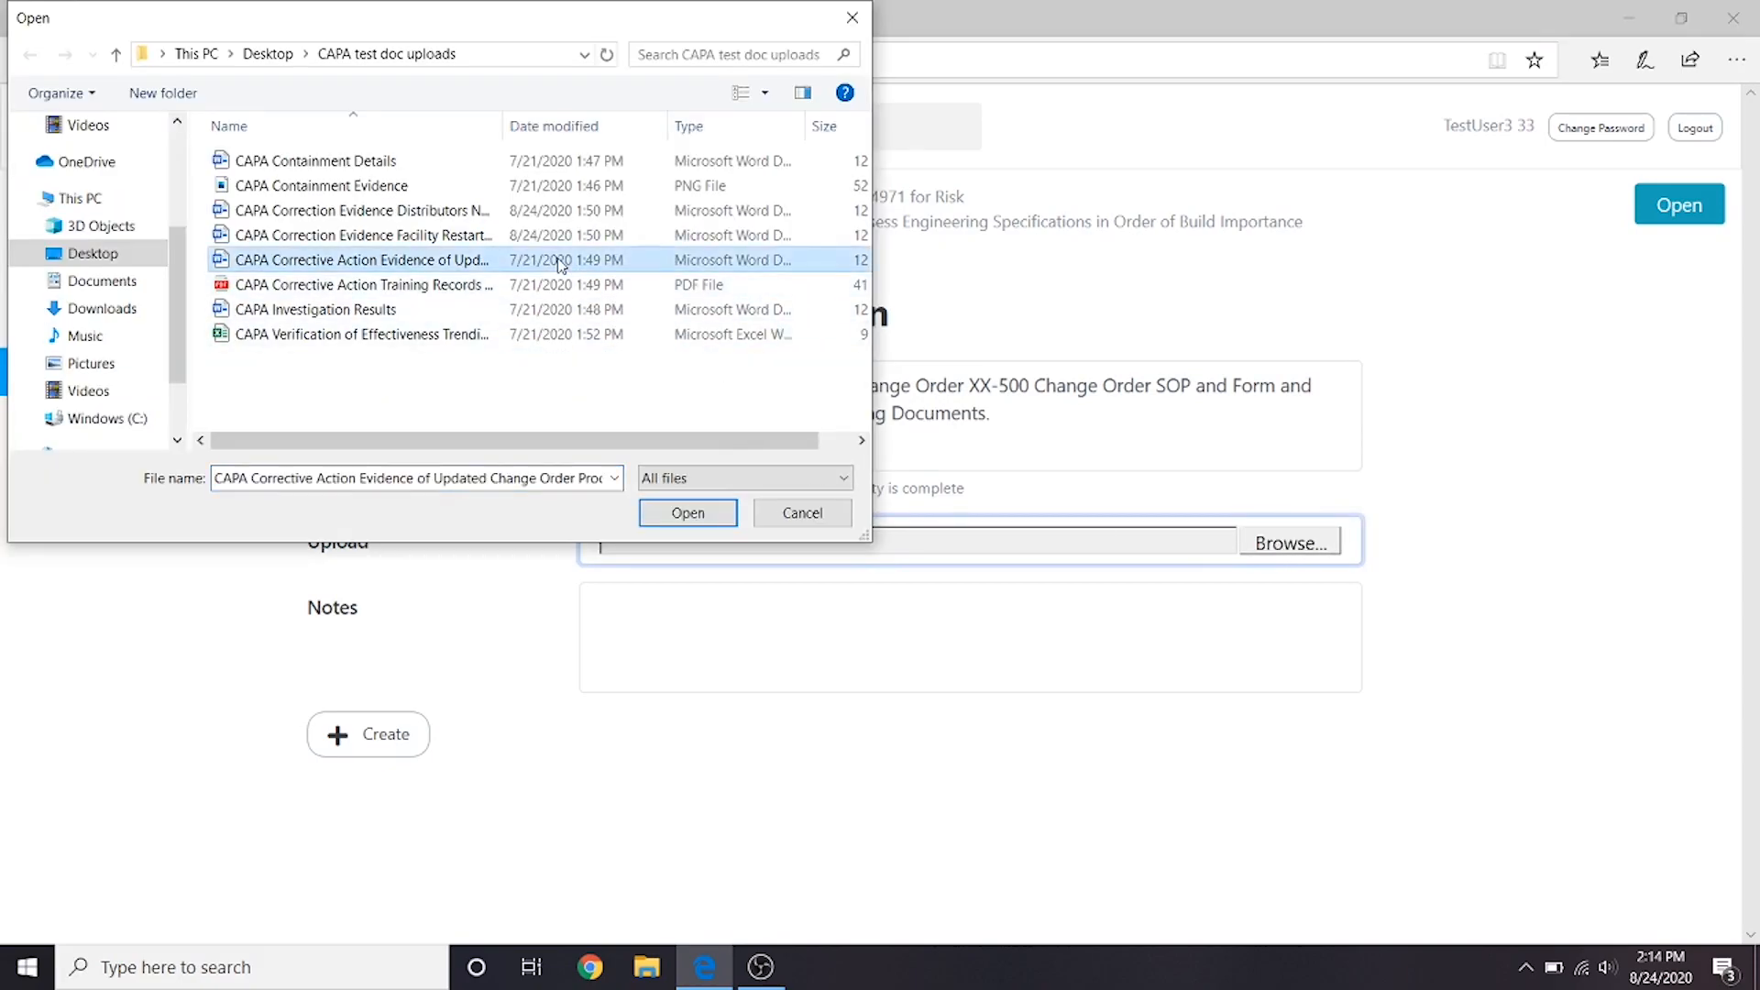
left_click(712, 511)
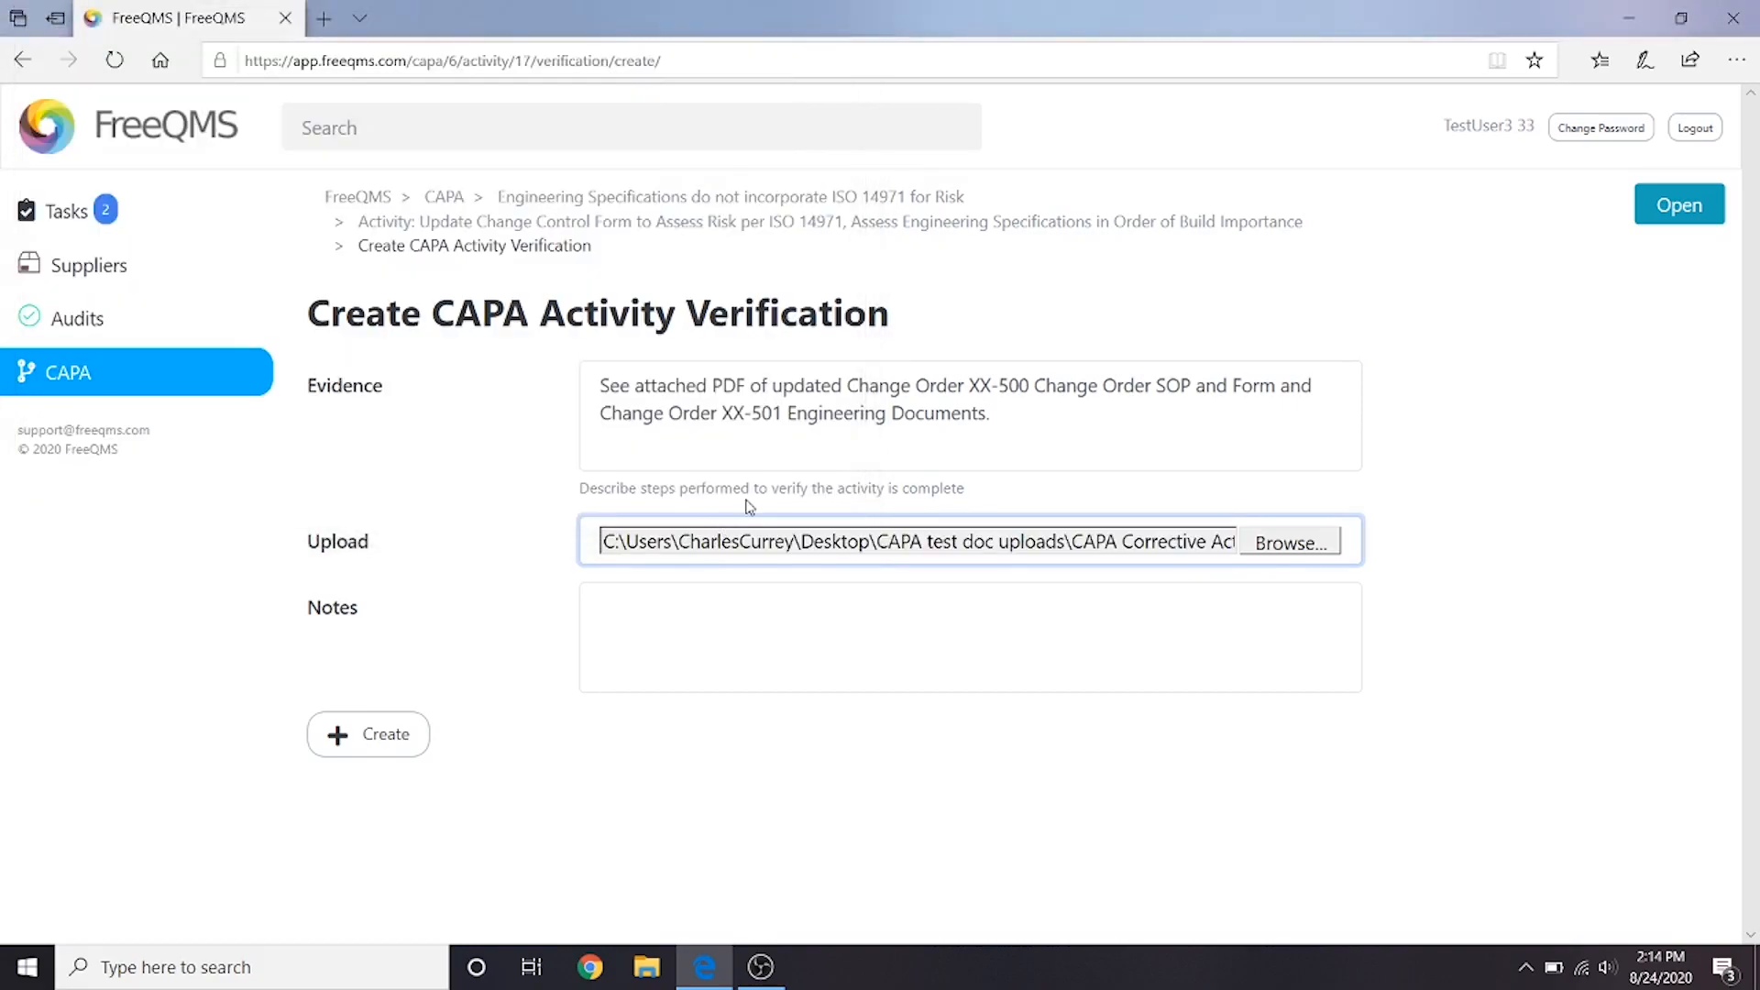
- Enter the verification notes "See next Evidence for proof of training" and create the verification
left_click(786, 603)
type("See next Evidence for proof of training")
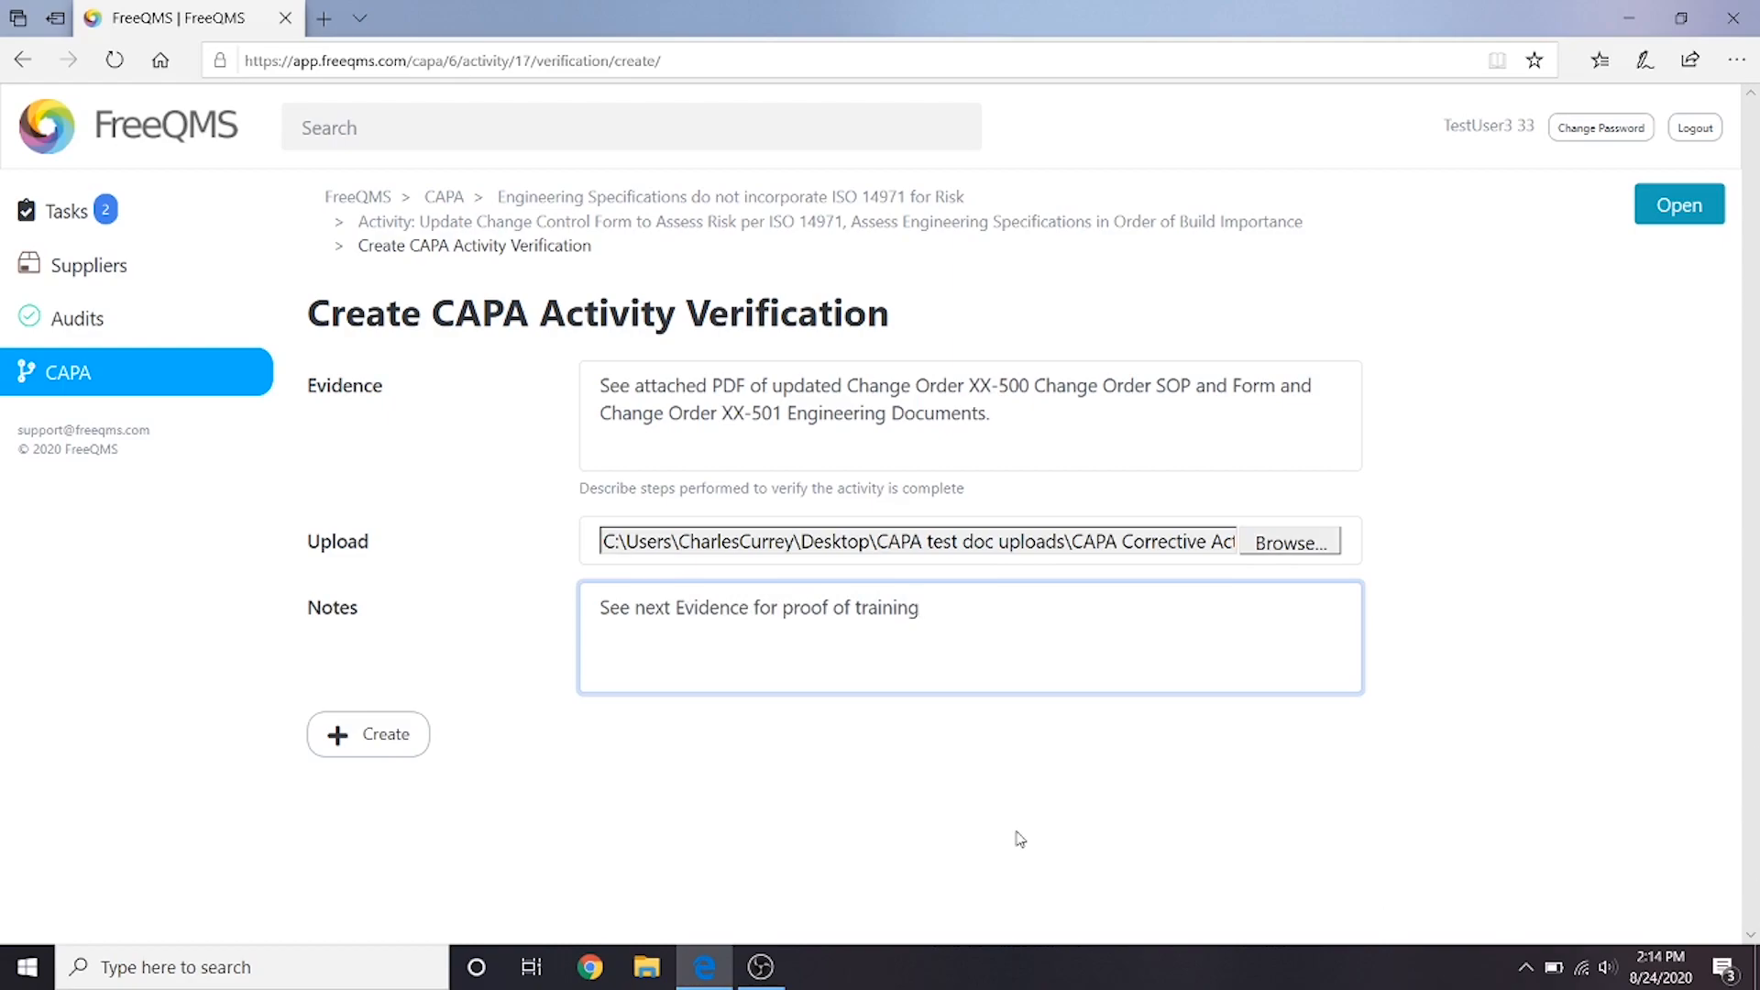
left_click(390, 747)
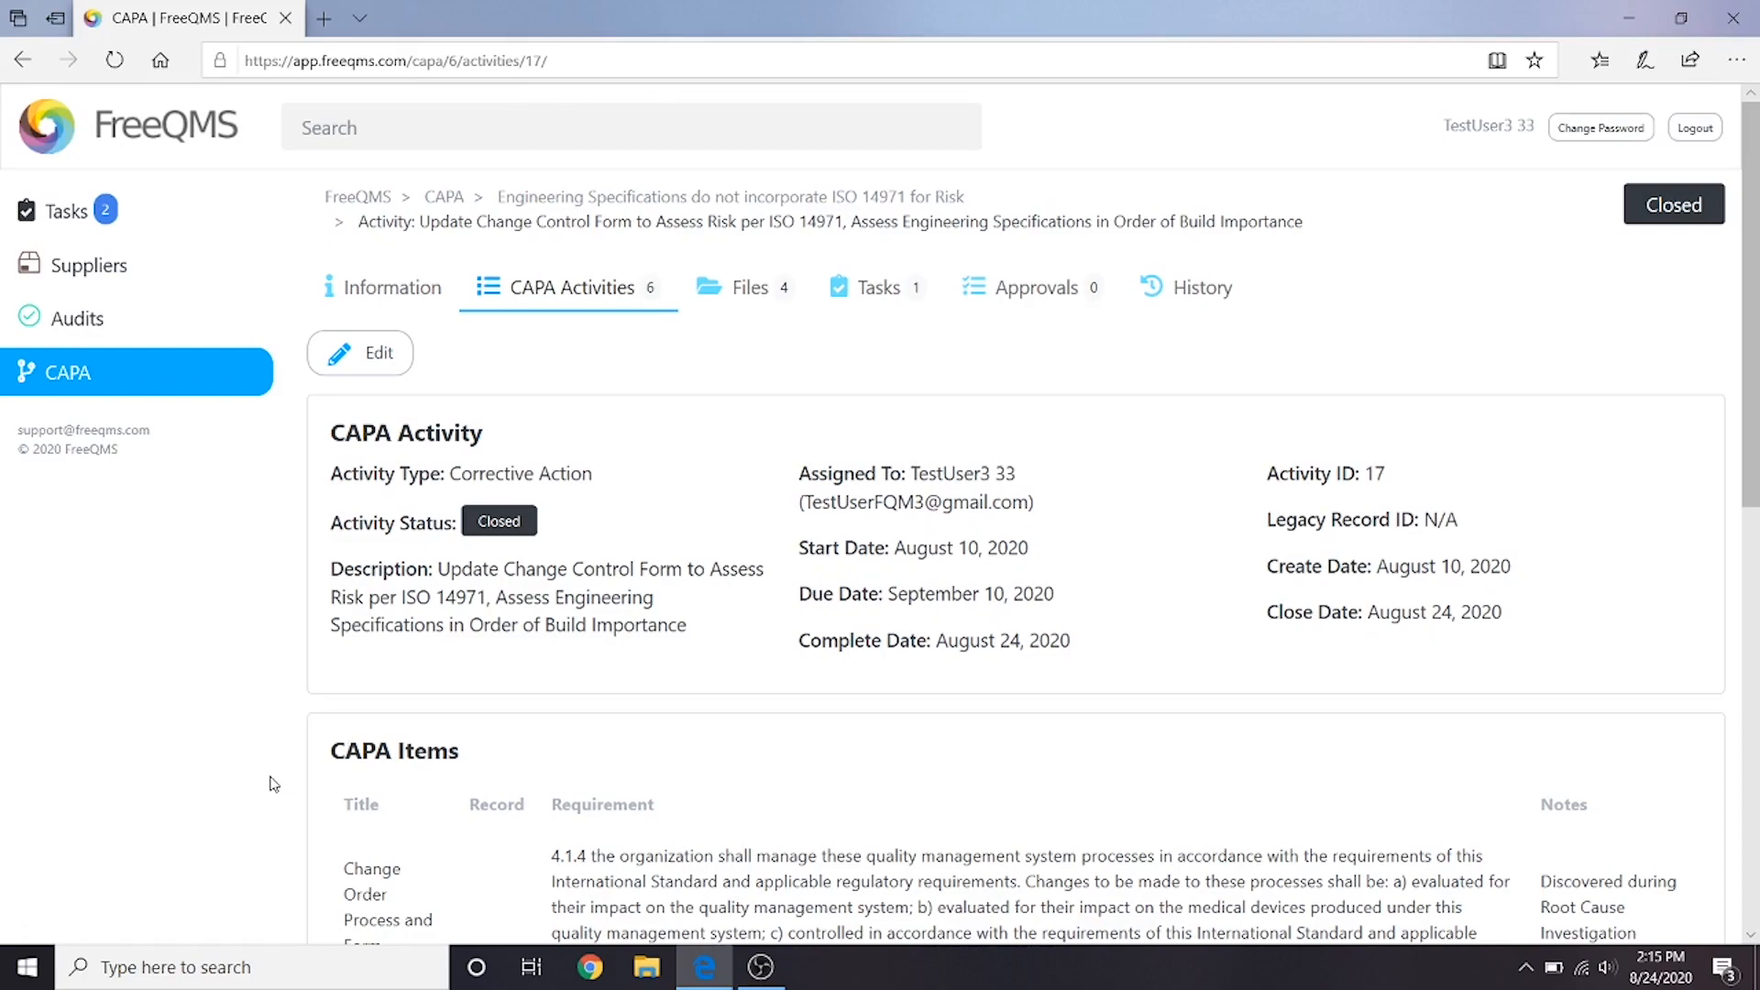
- Add another verification with evidence "Training records for affected employees on new Change Order process" and attach the CAPA Corrective Action Training Records PDF
scroll(258, 793, "down", 10)
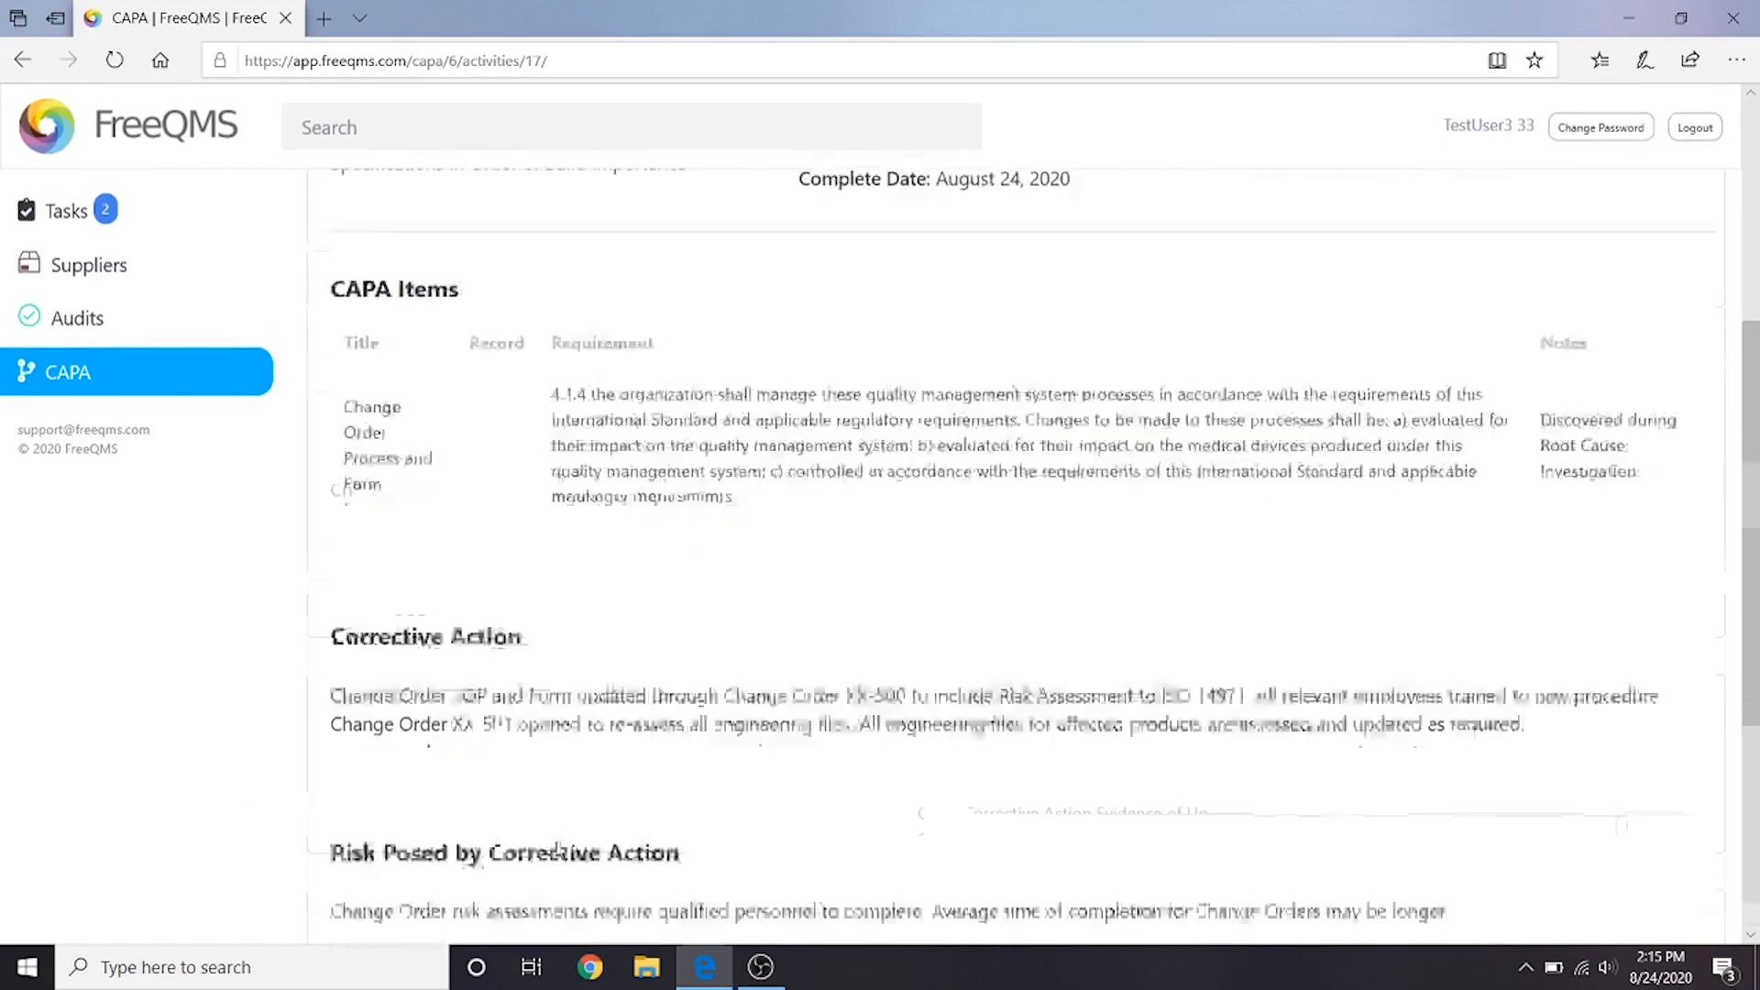
left_click(579, 667)
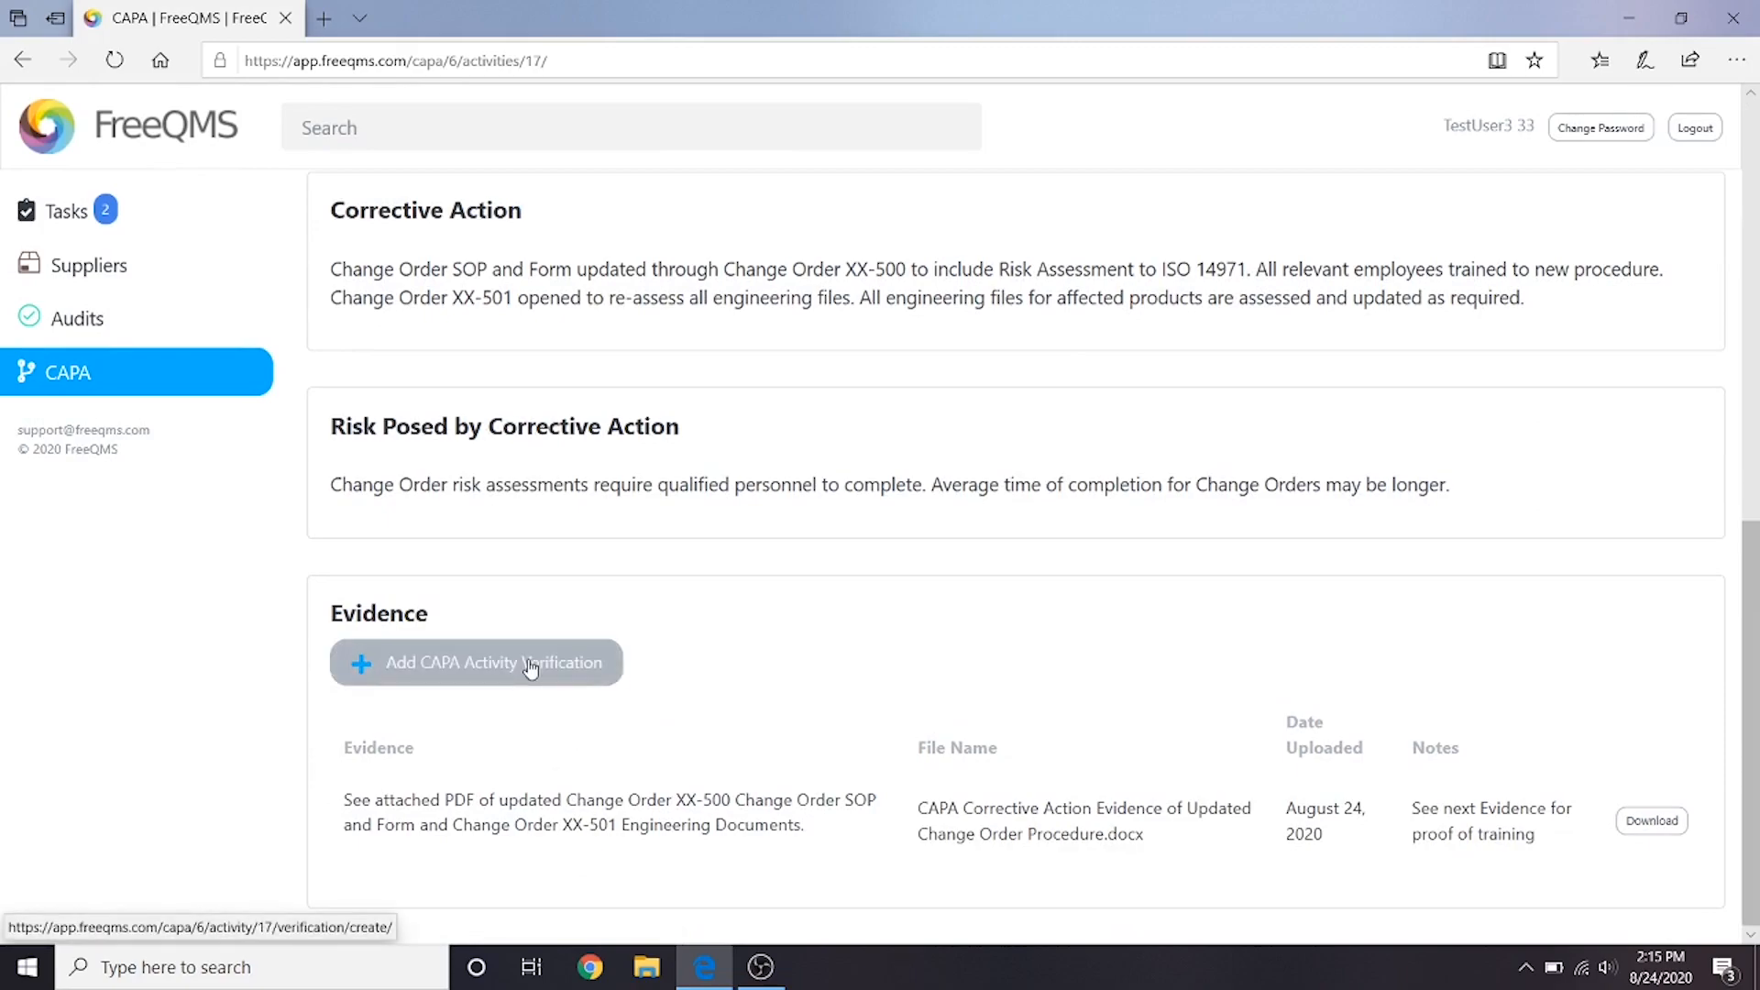
left_click(597, 383)
type("Training records for affec")
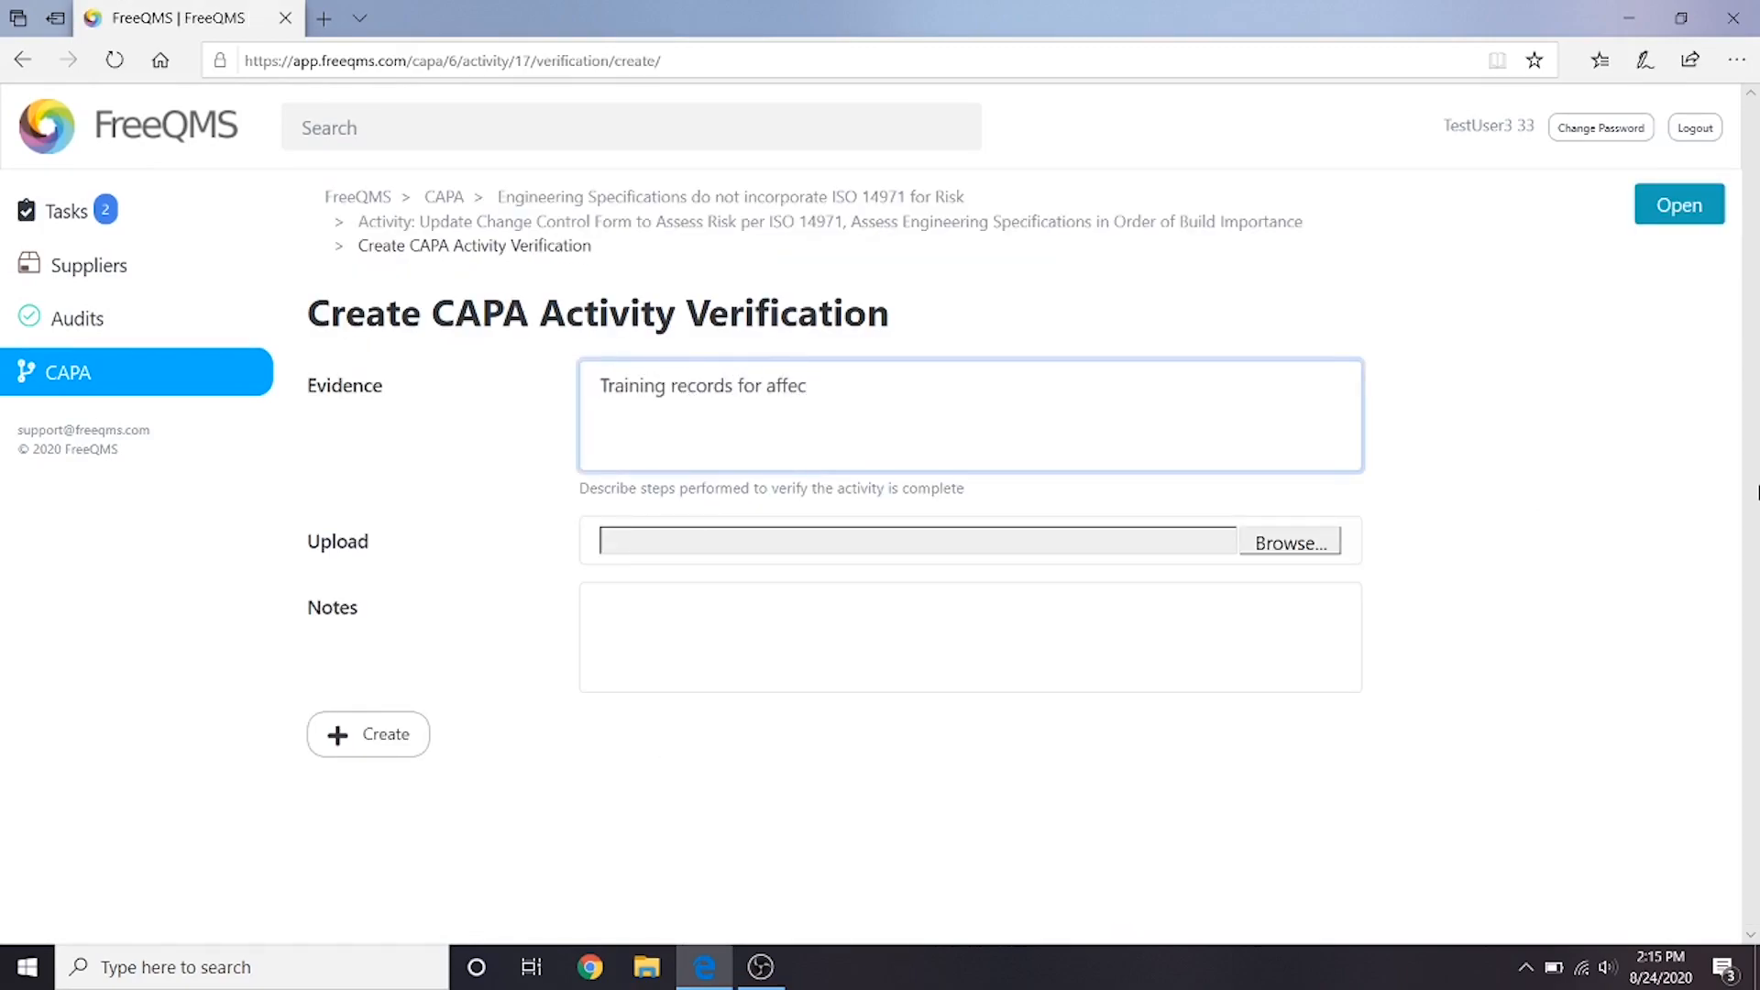
type("ted employees on new Change Order process")
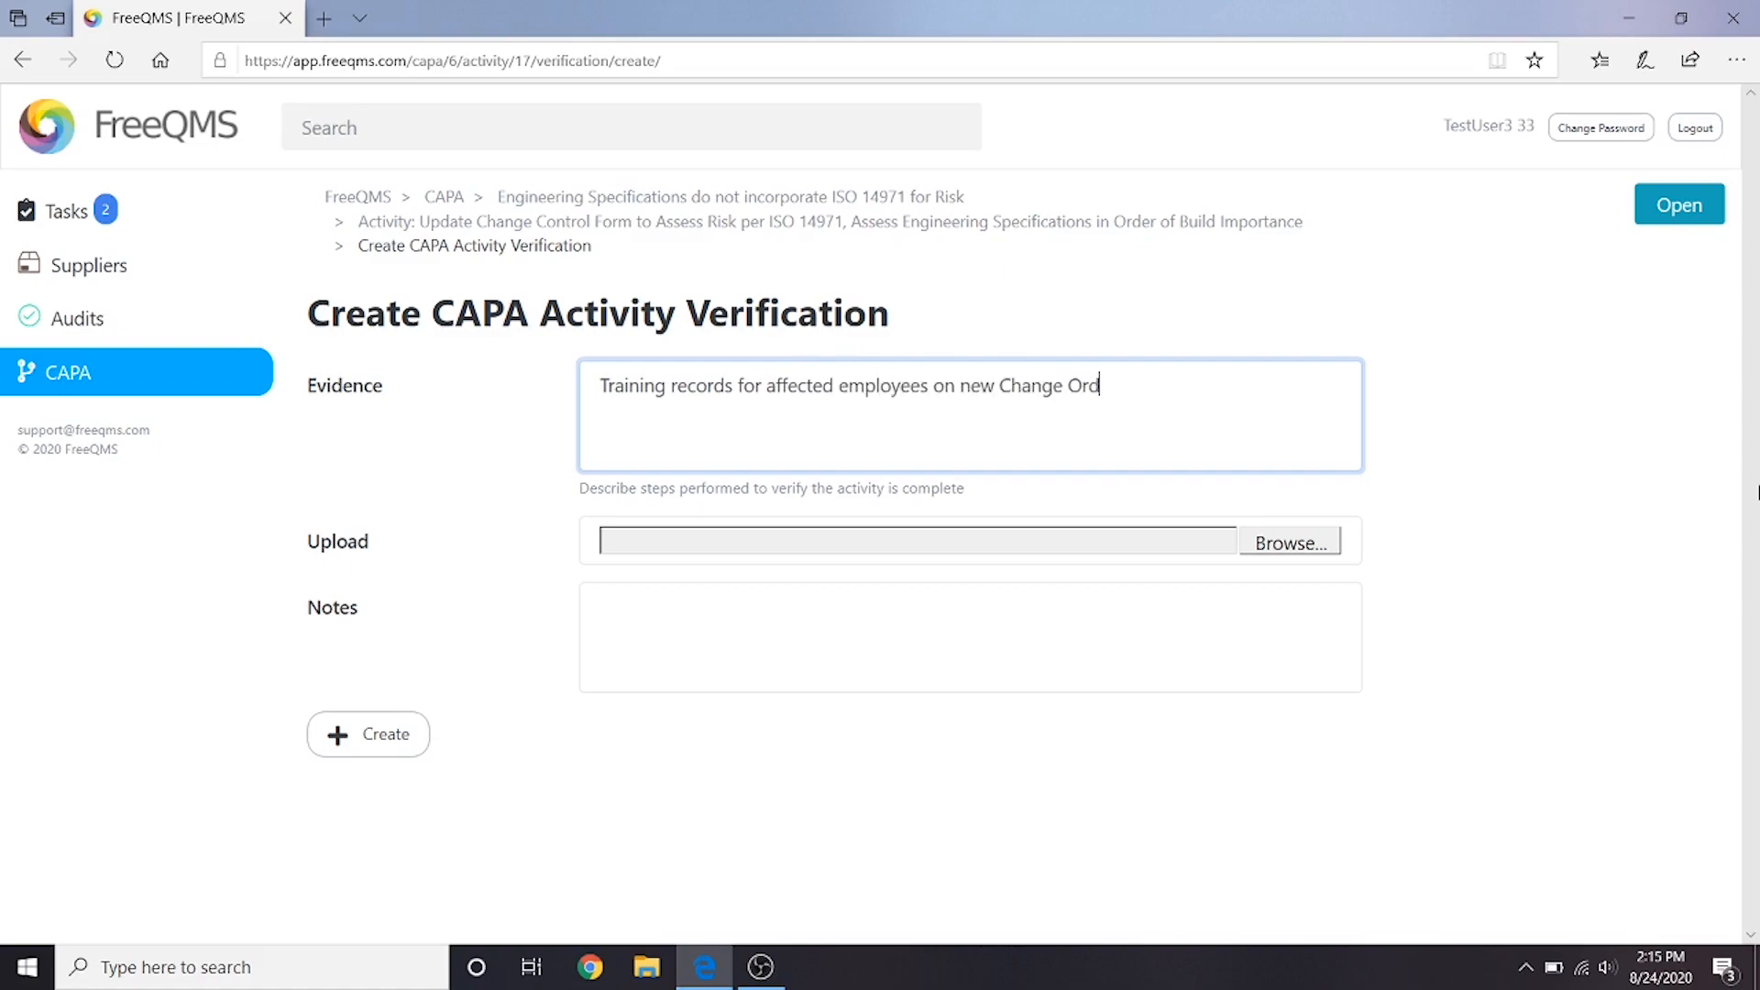
left_click(1306, 541)
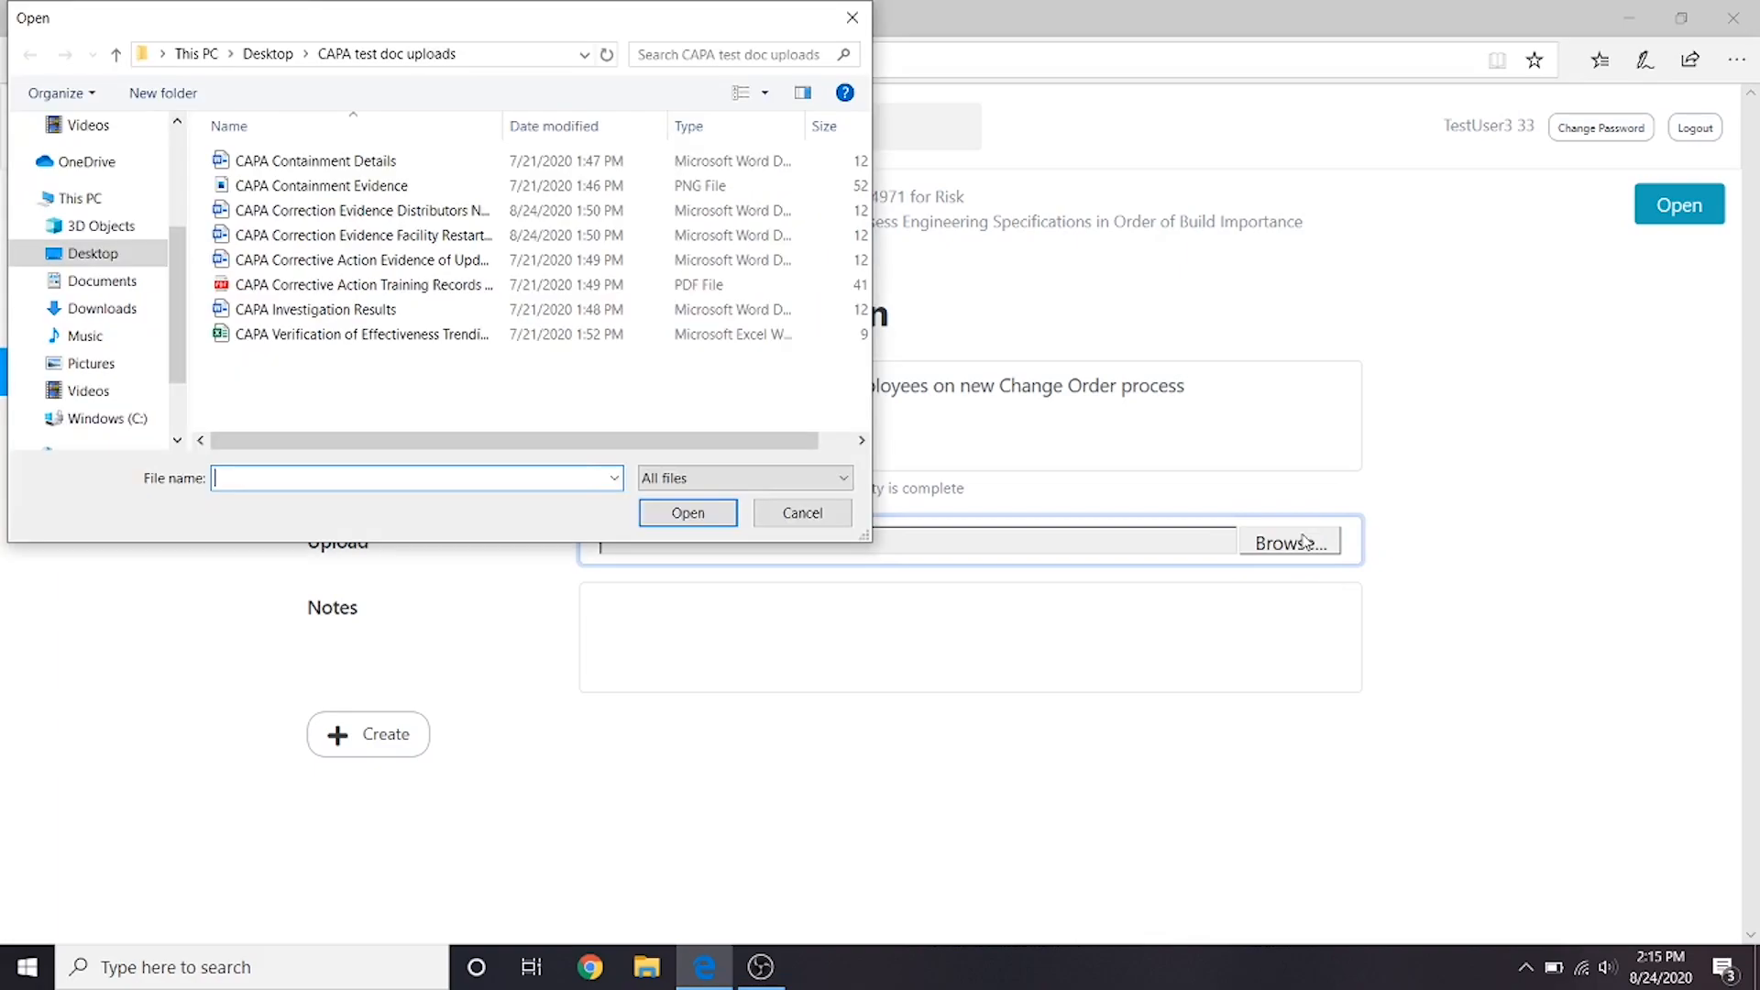
left_click(513, 286)
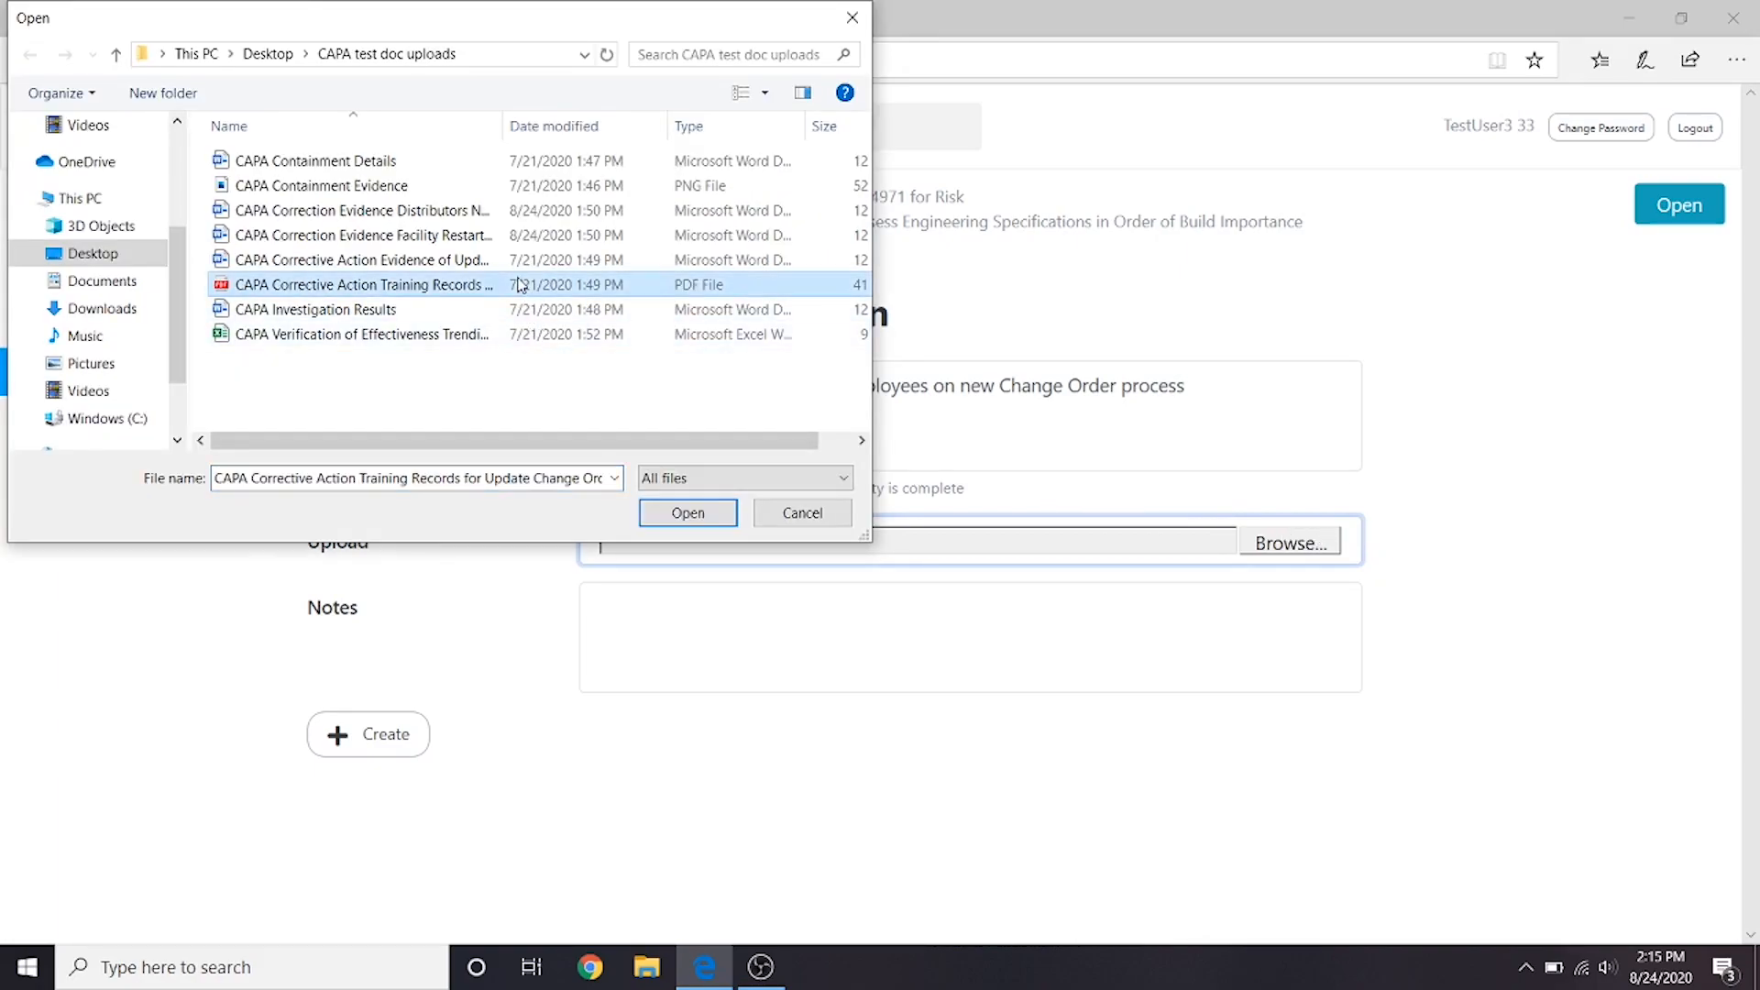
left_click(689, 513)
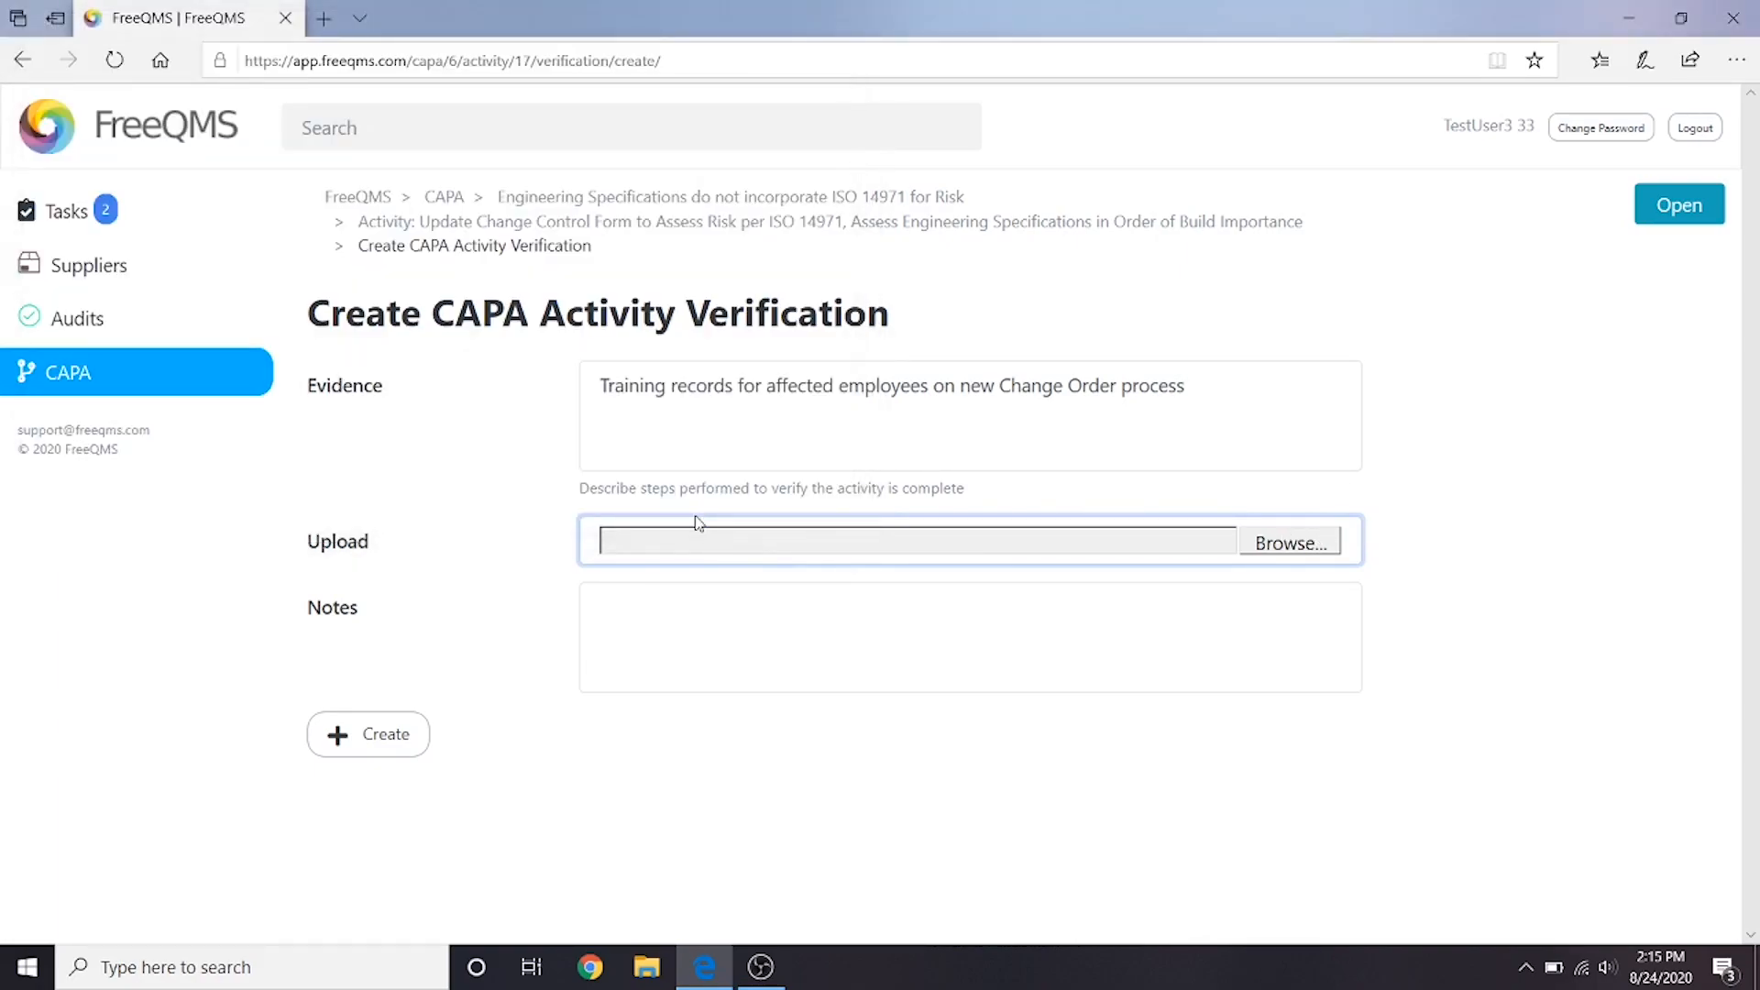
- Enter "N/A" as the training records verification's notes and create the verification
left_click(739, 621)
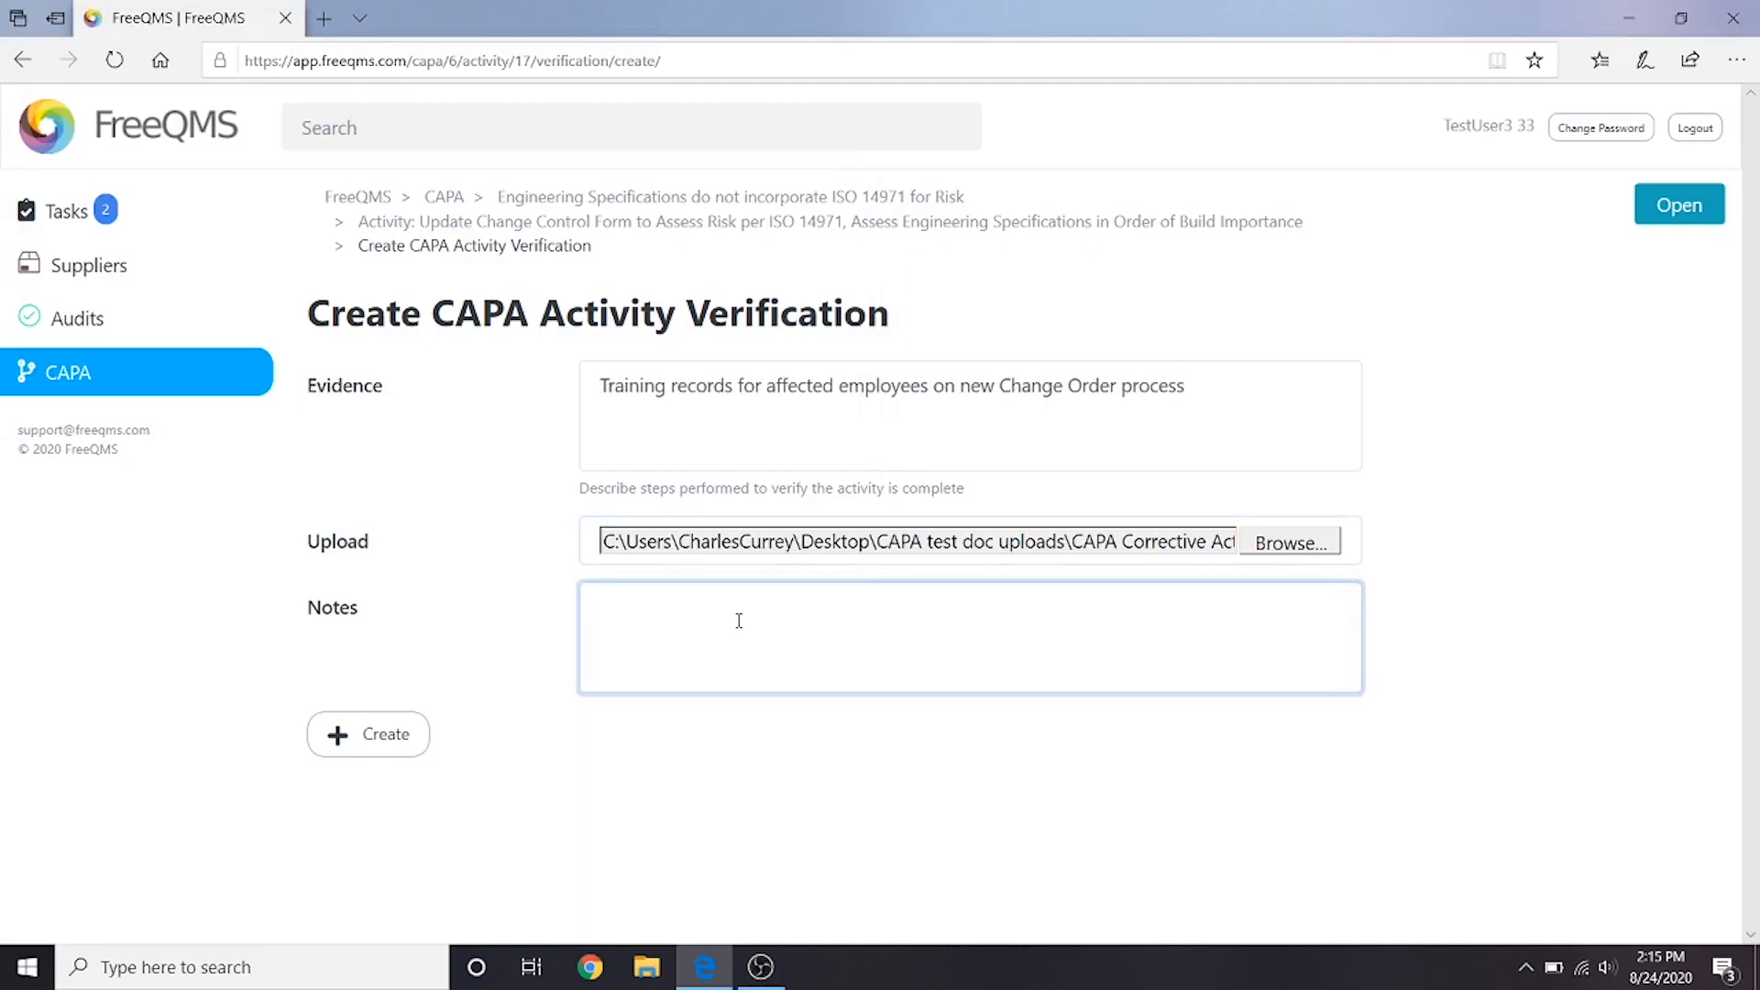
type("N/A")
left_click(370, 728)
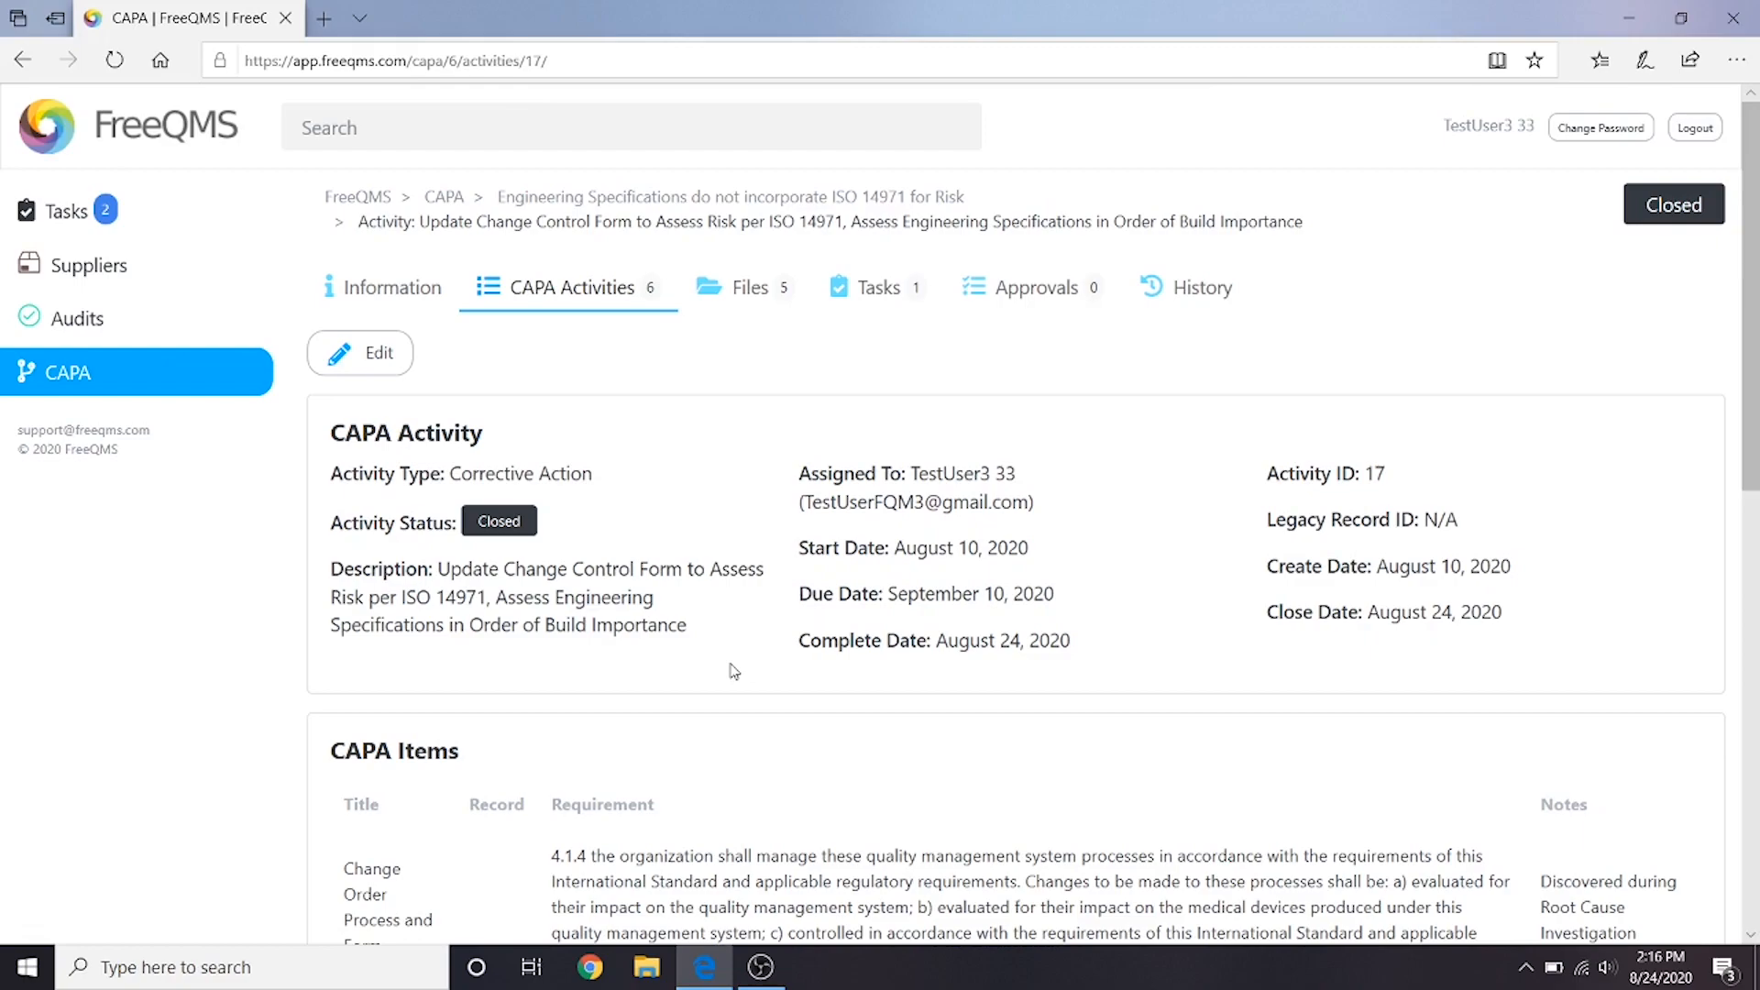
- Return to the CAPA's activities and open the correction activity "Restart Facility after Instituting Corrective Actions"
left_click(577, 288)
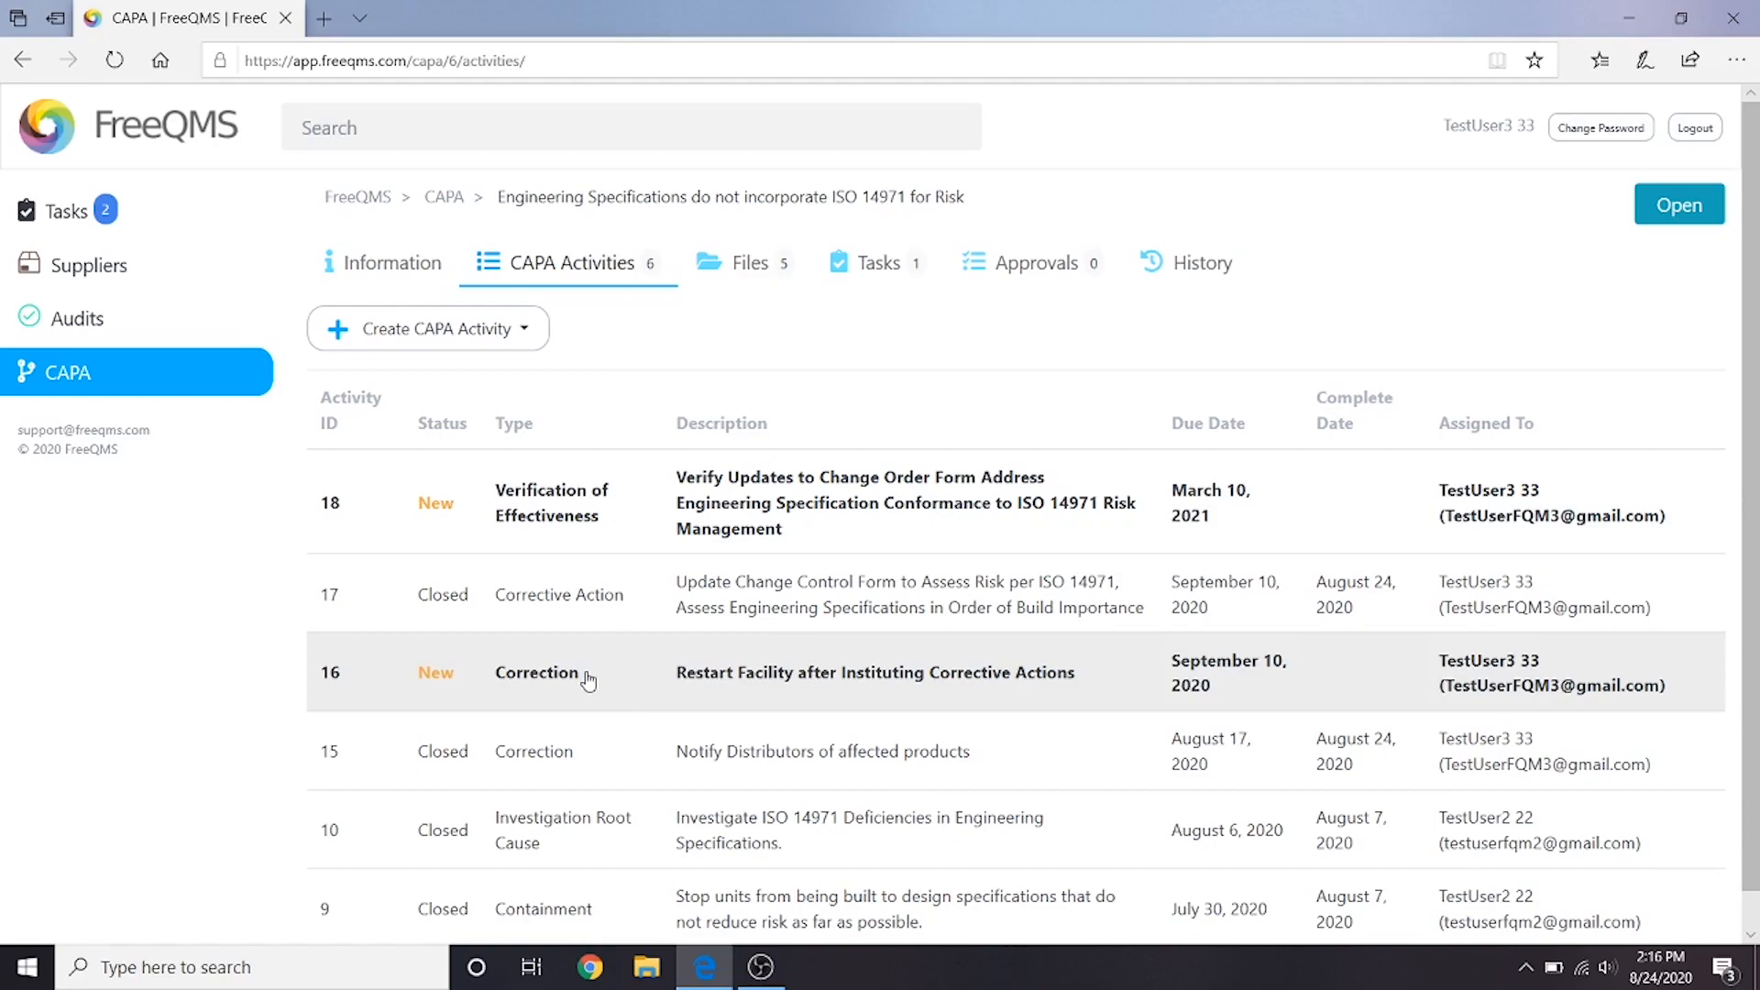
left_click(618, 677)
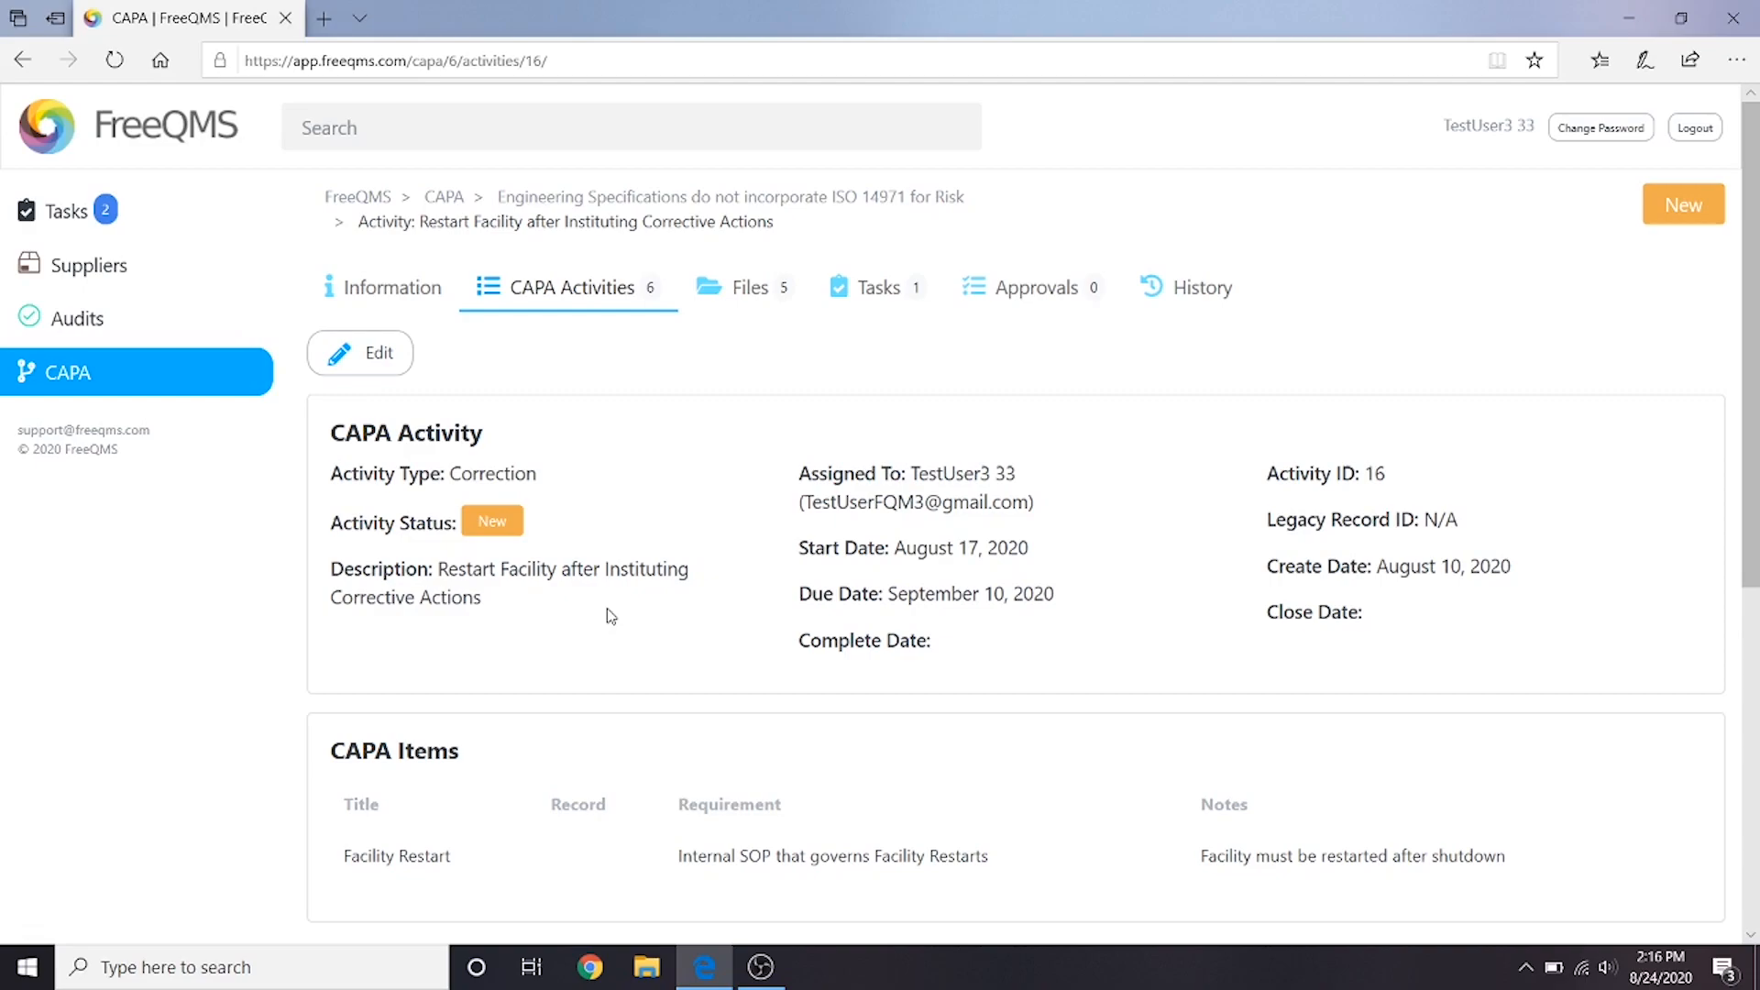
- Edit the facility restart correction activity, setting its status to Closed and its complete date to August 24, 2020
left_click(344, 371)
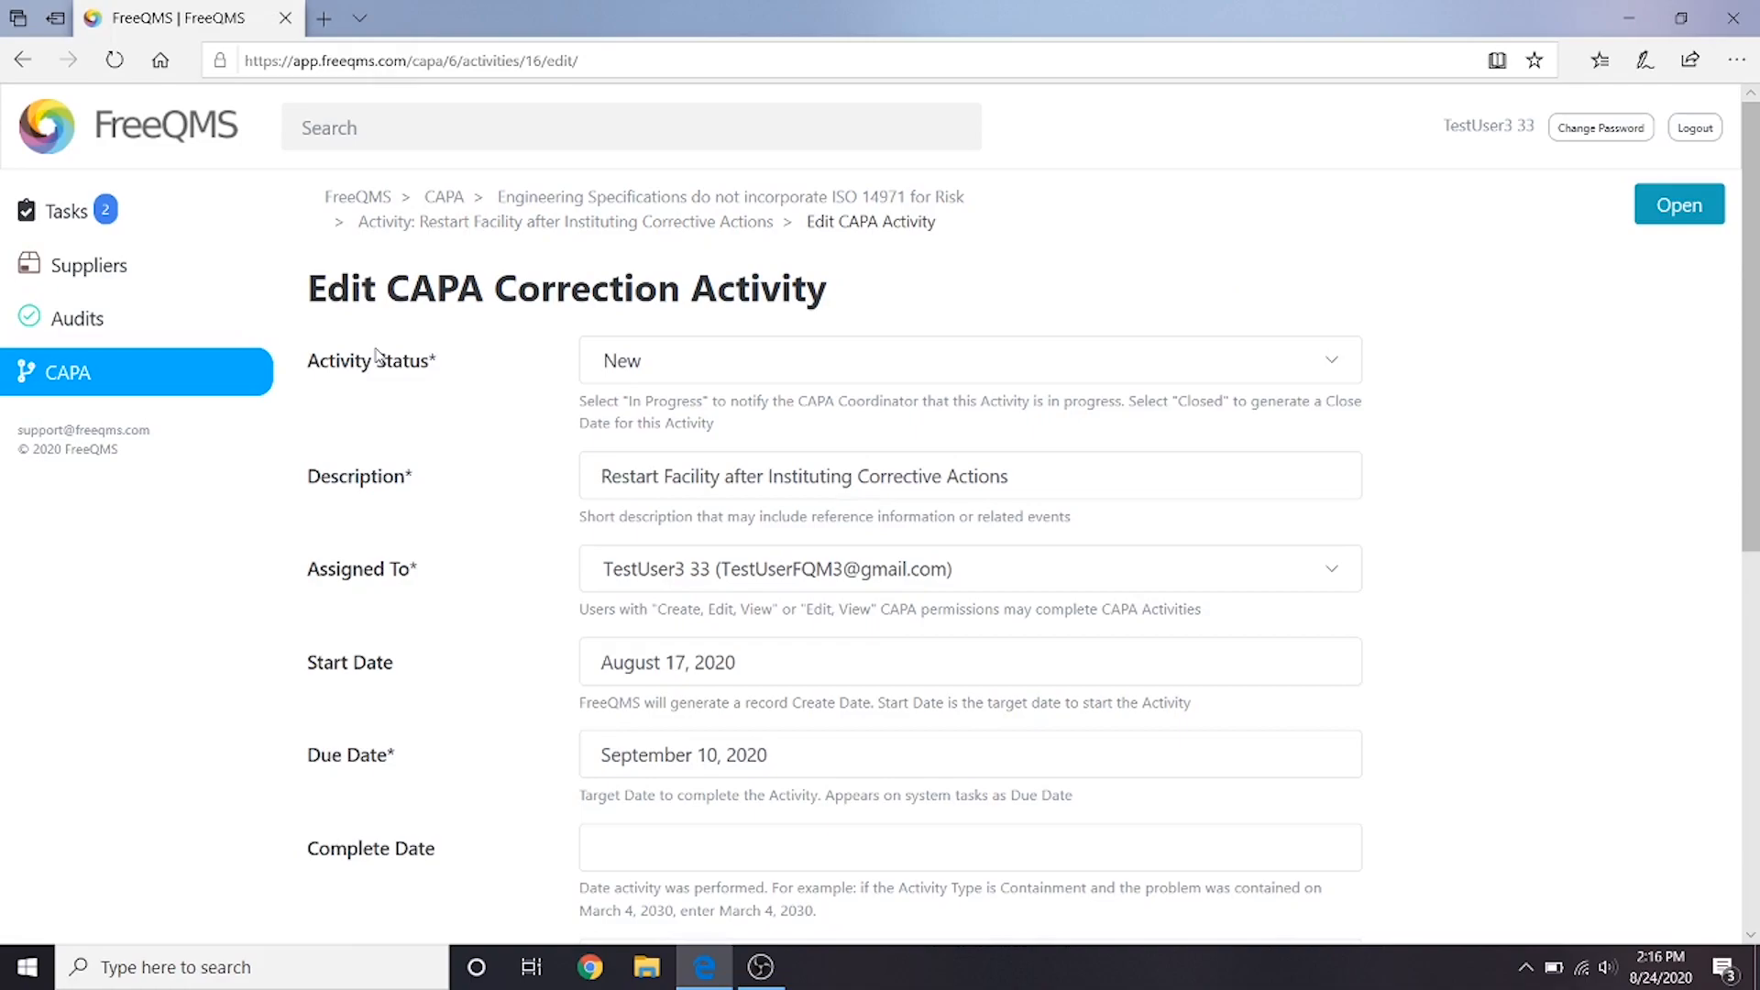
left_click(701, 360)
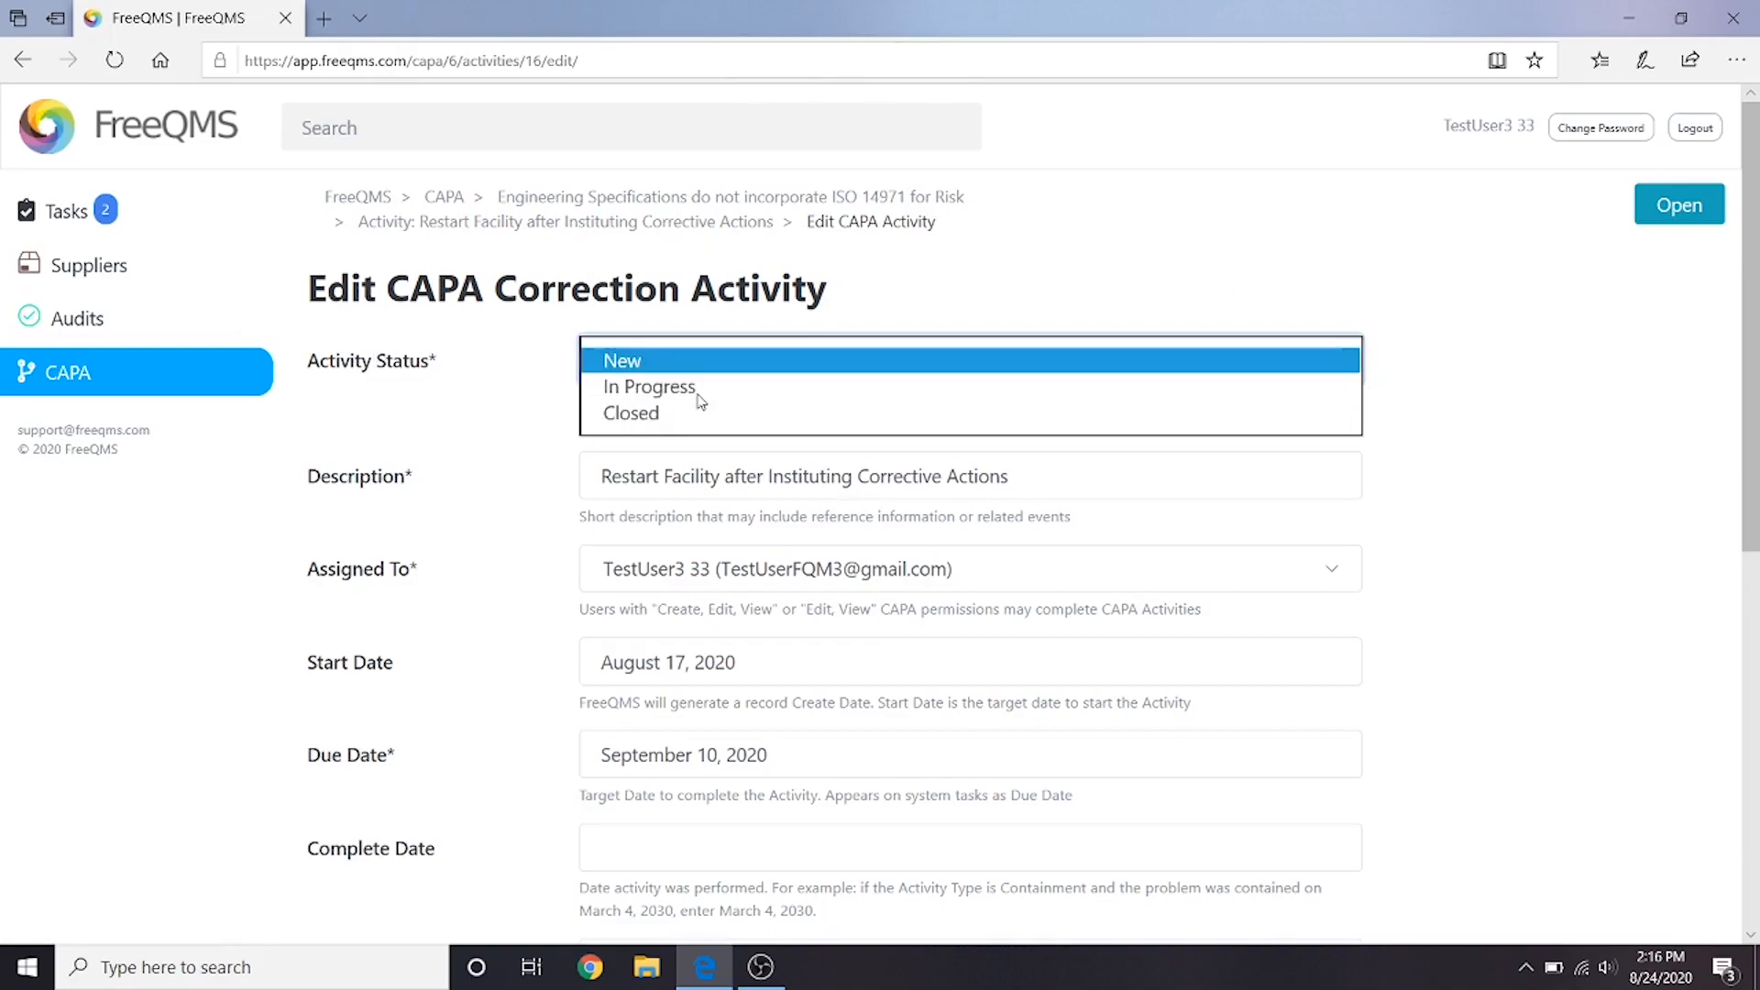
left_click(672, 404)
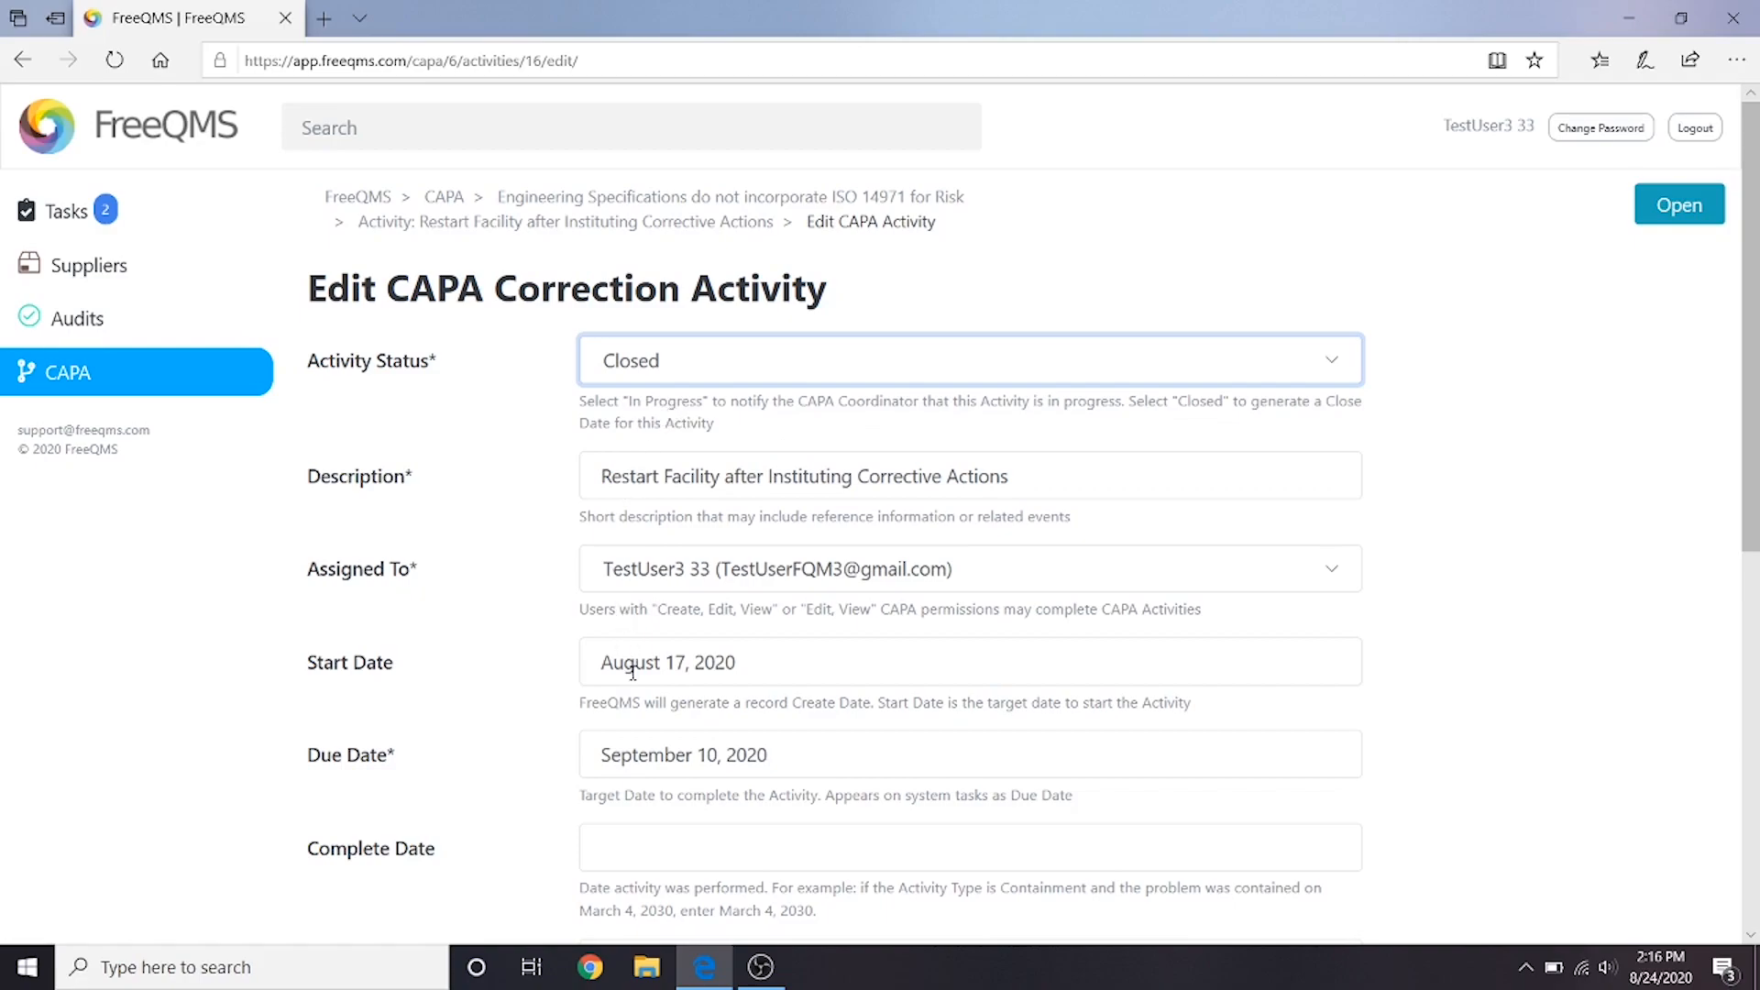
scroll(632, 669, "down", 1)
left_click(623, 717)
left_click(633, 641)
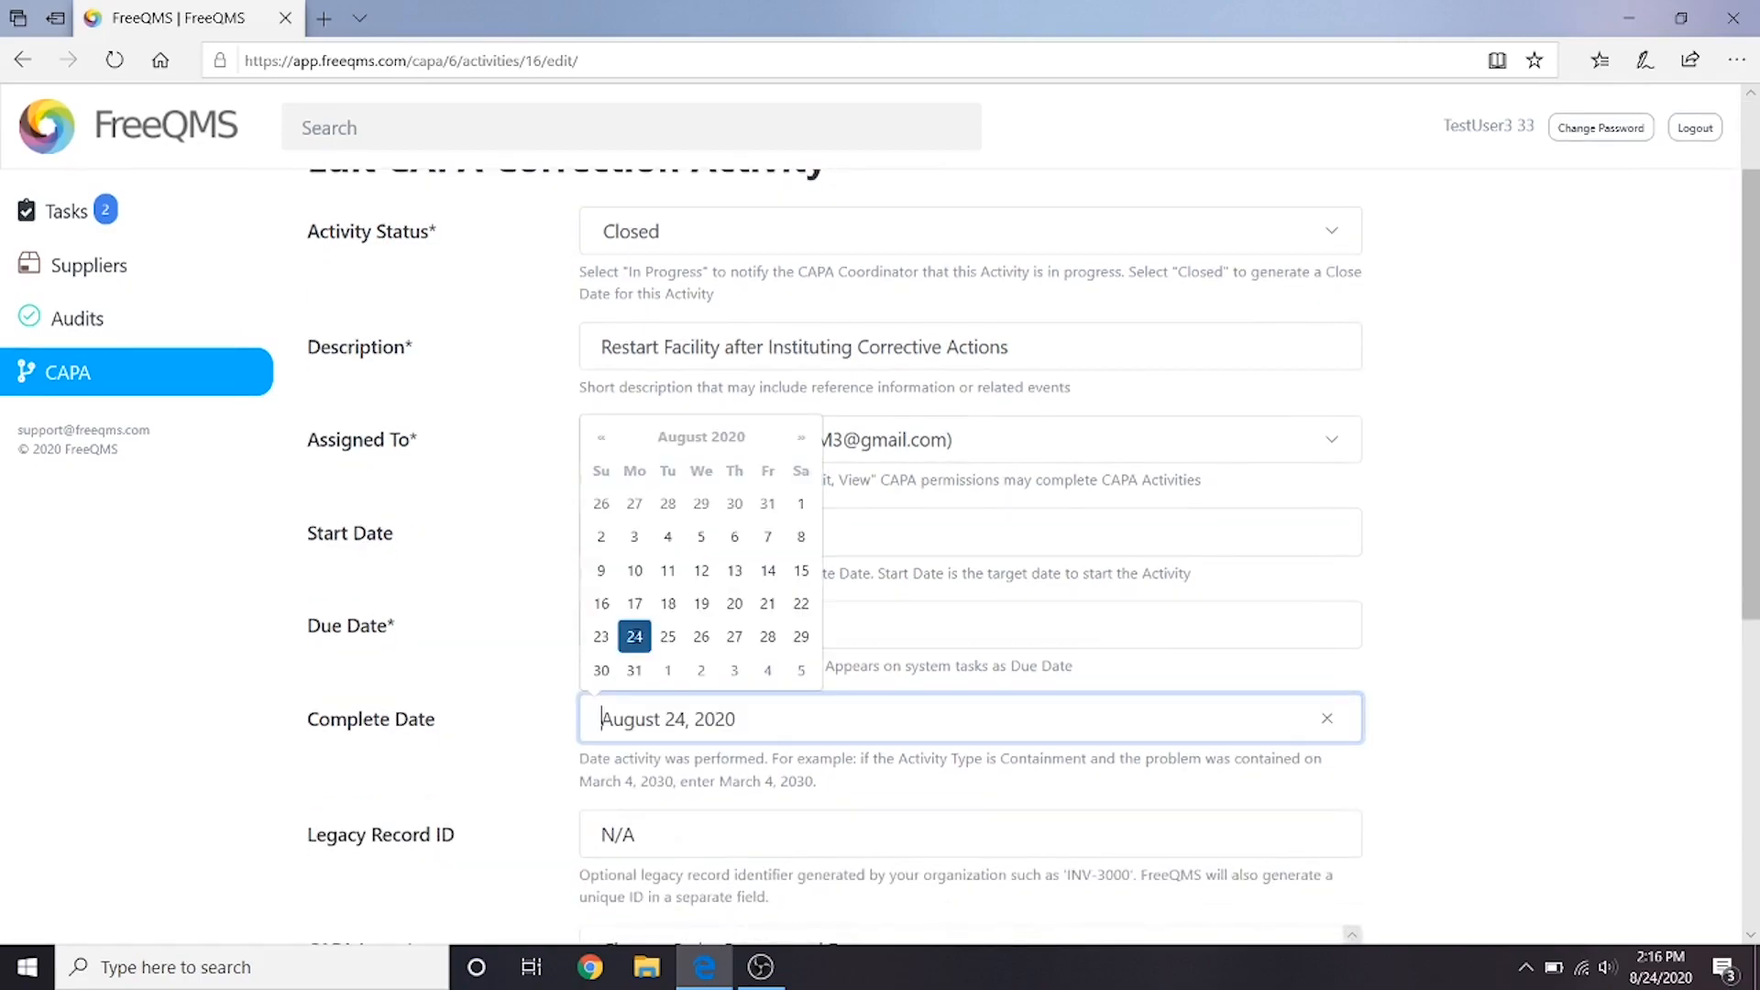
left_click(546, 677)
- Enter the correction description "Facility restarted according to facility restart procedure."
scroll(677, 680, "down", 3)
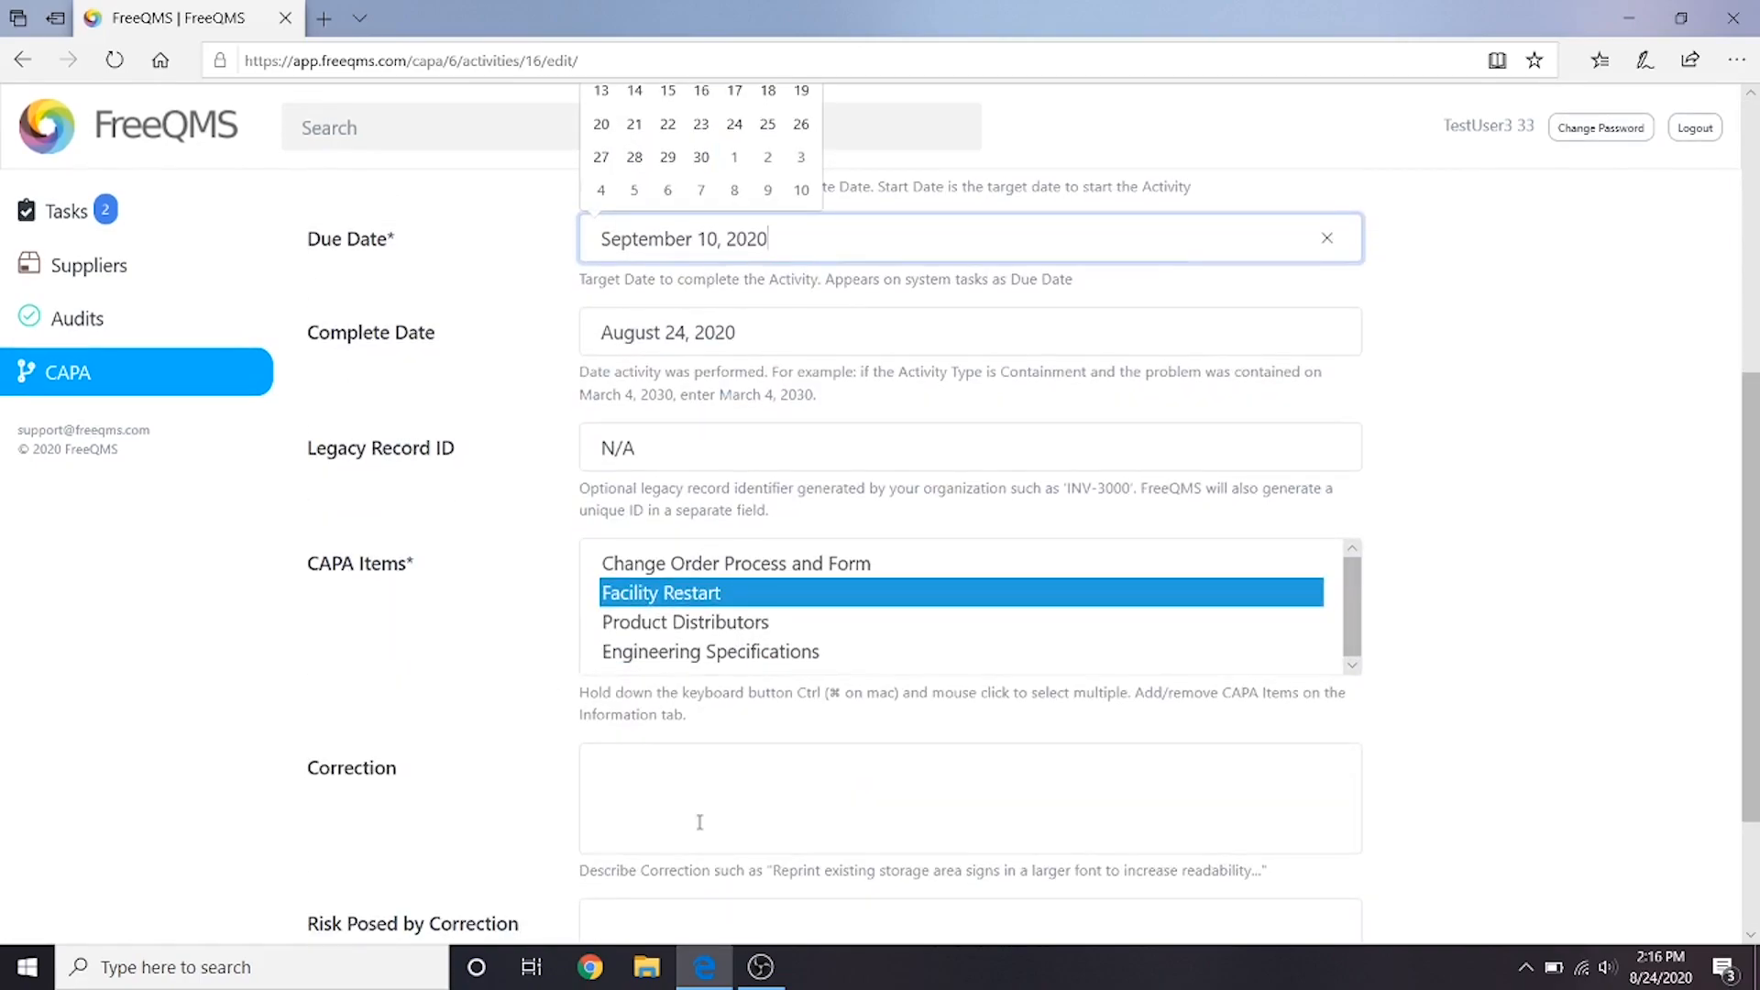
left_click(666, 772)
type("Facility restarted ac")
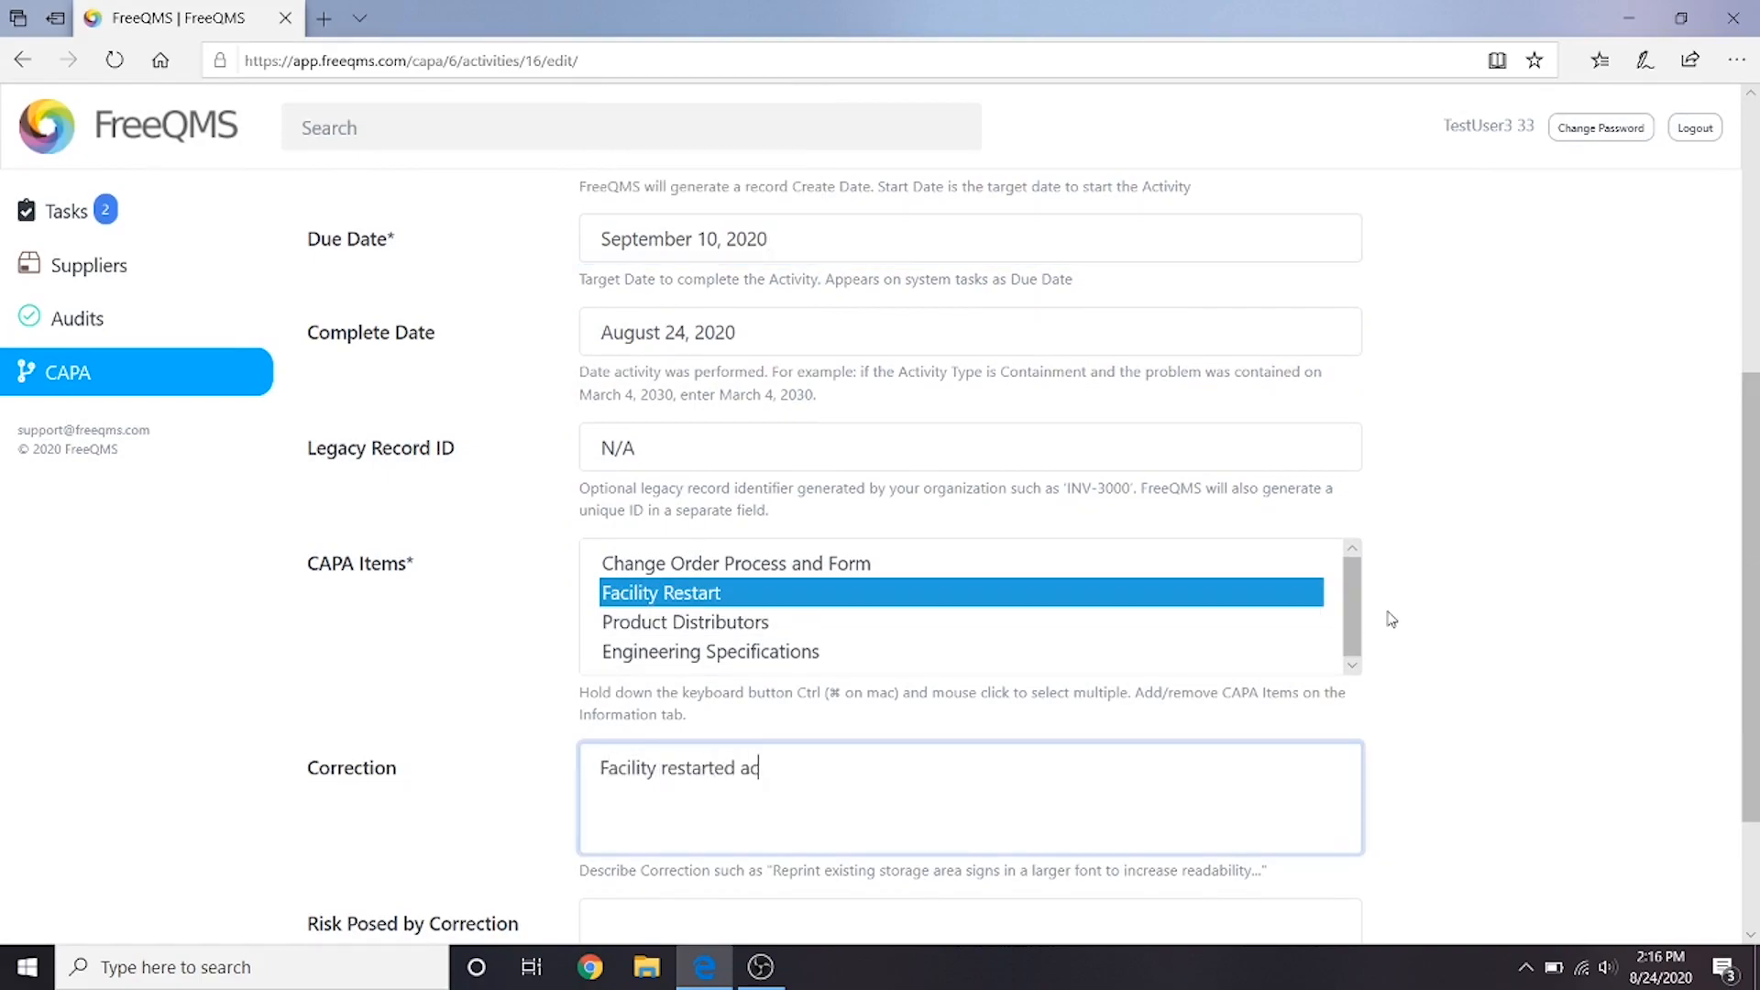
type("cording to facility res")
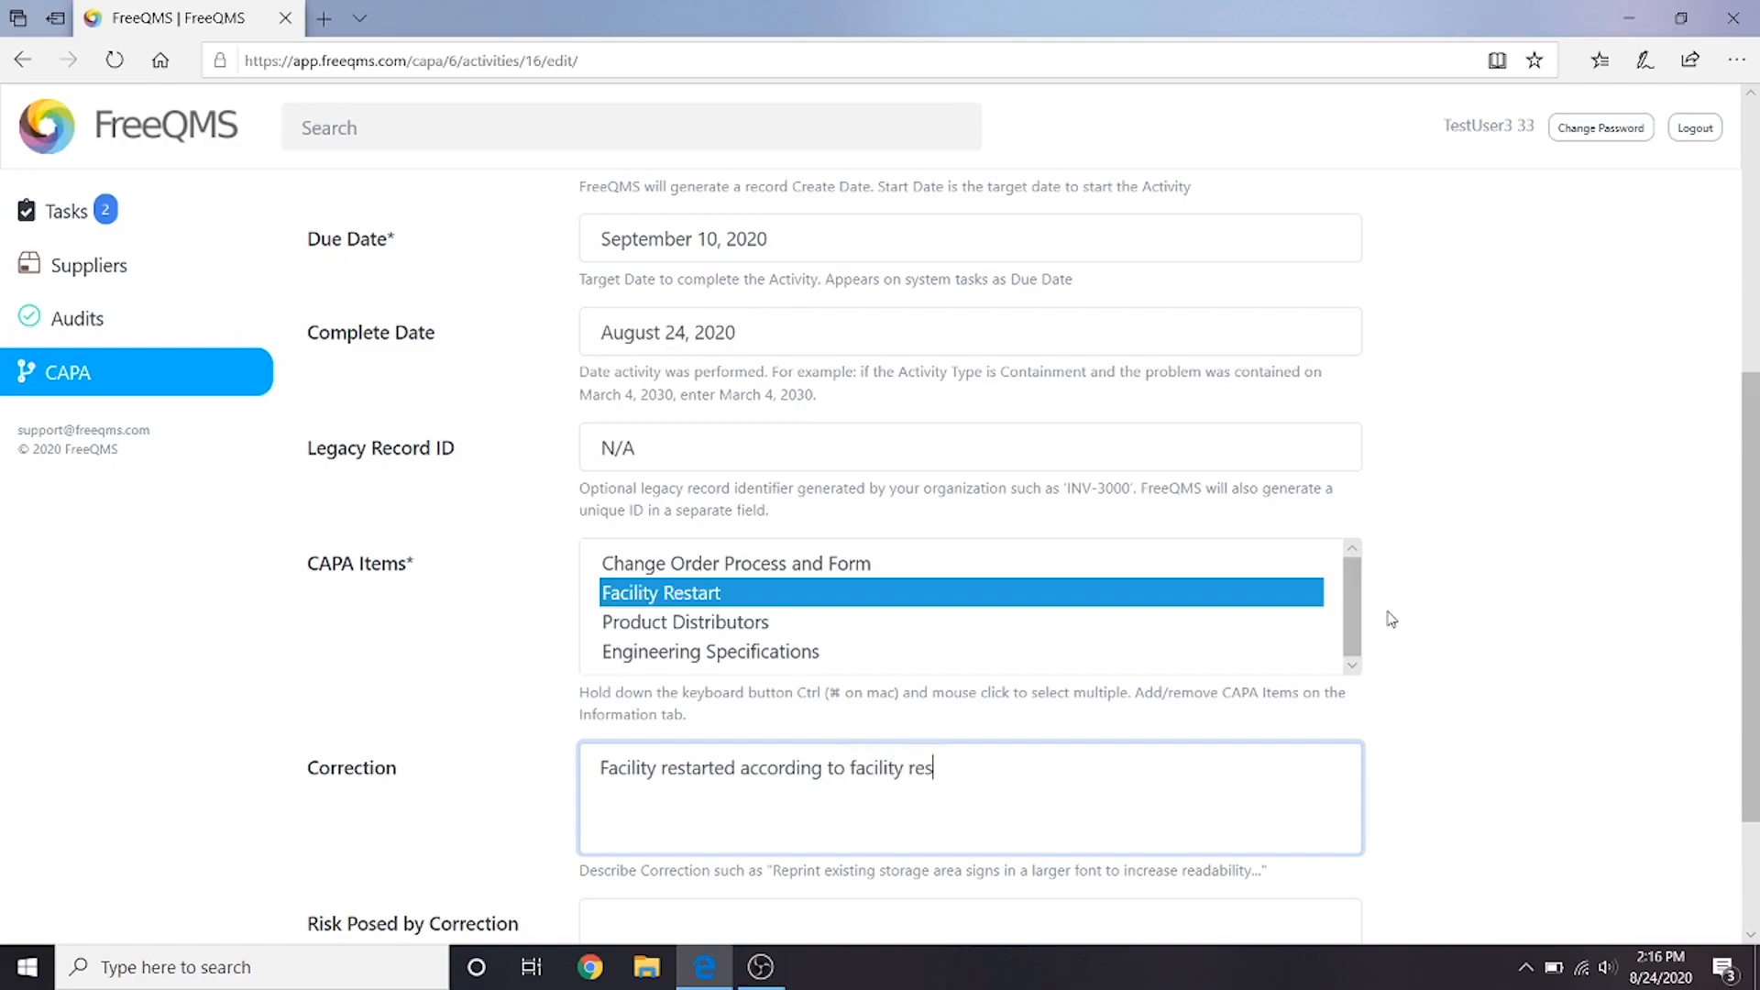
type("tart procedure.")
- Enter "Aspects of facility must be re-verified." as the risk posed by the correction and save the activity
scroll(1390, 620, "down", 2)
left_click(1093, 816)
type("Aspects of proc")
key("BackSpace")
key("BackSpace")
key("BackSpace")
key("BackSpace")
type("facility must be re-verified.")
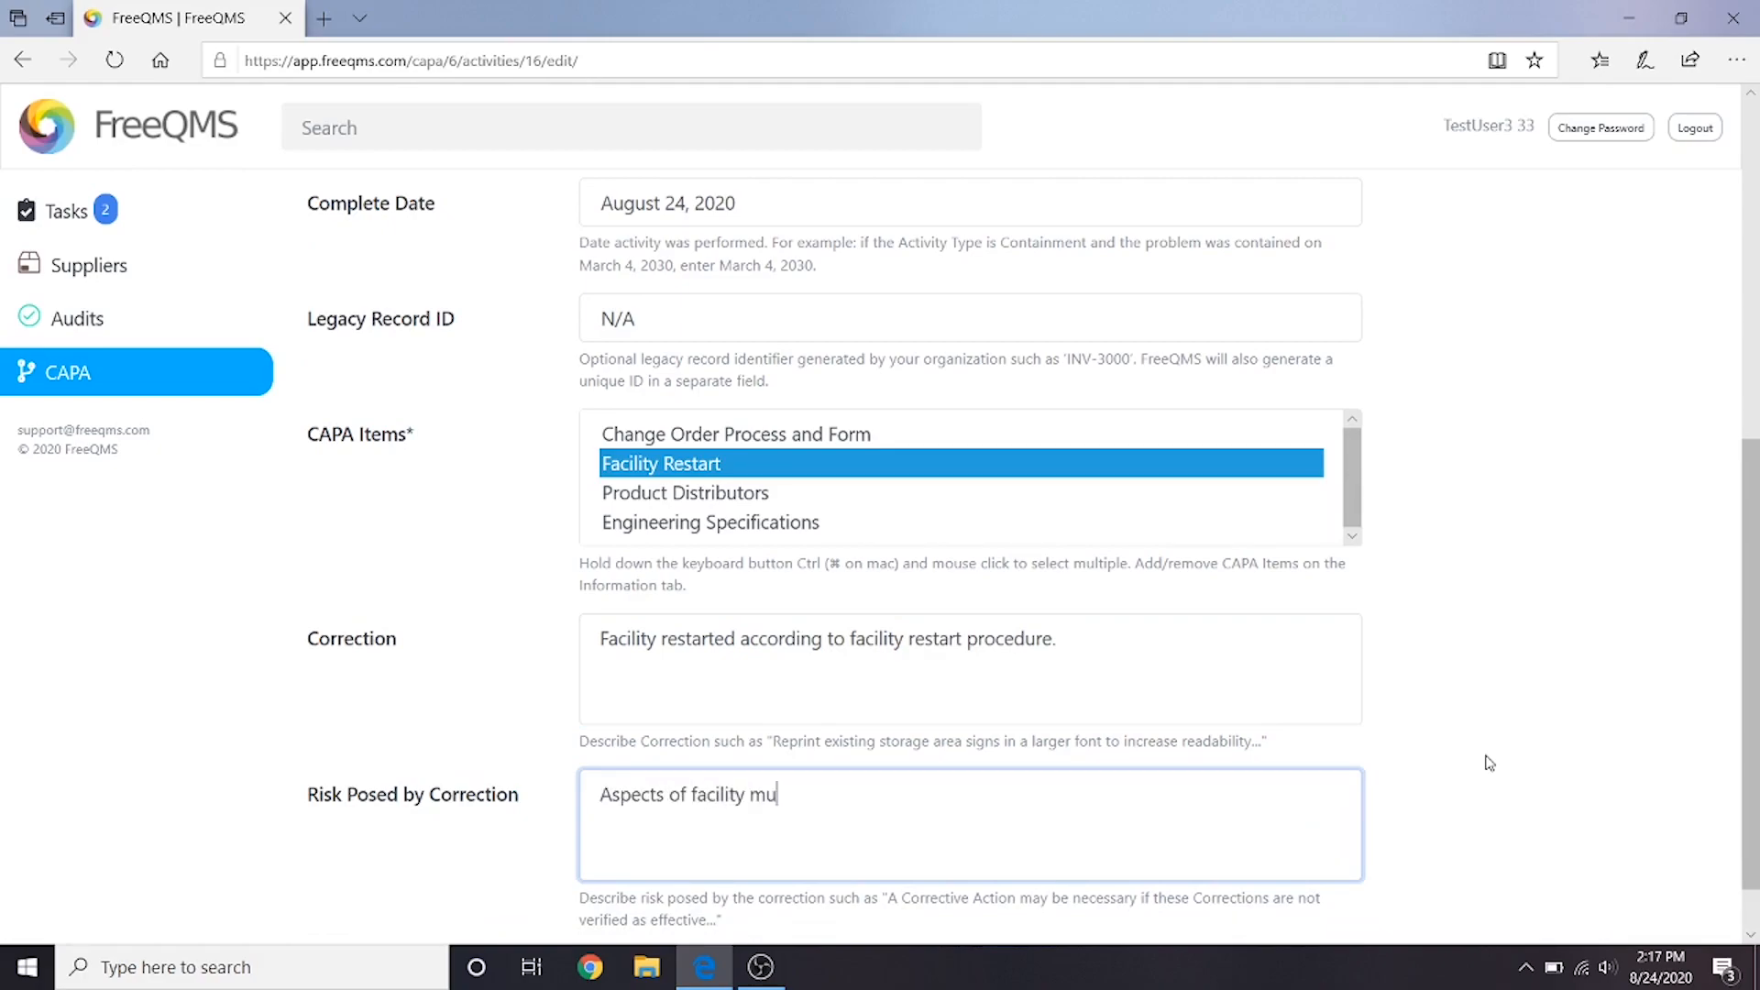
scroll(1508, 763, "down", 1)
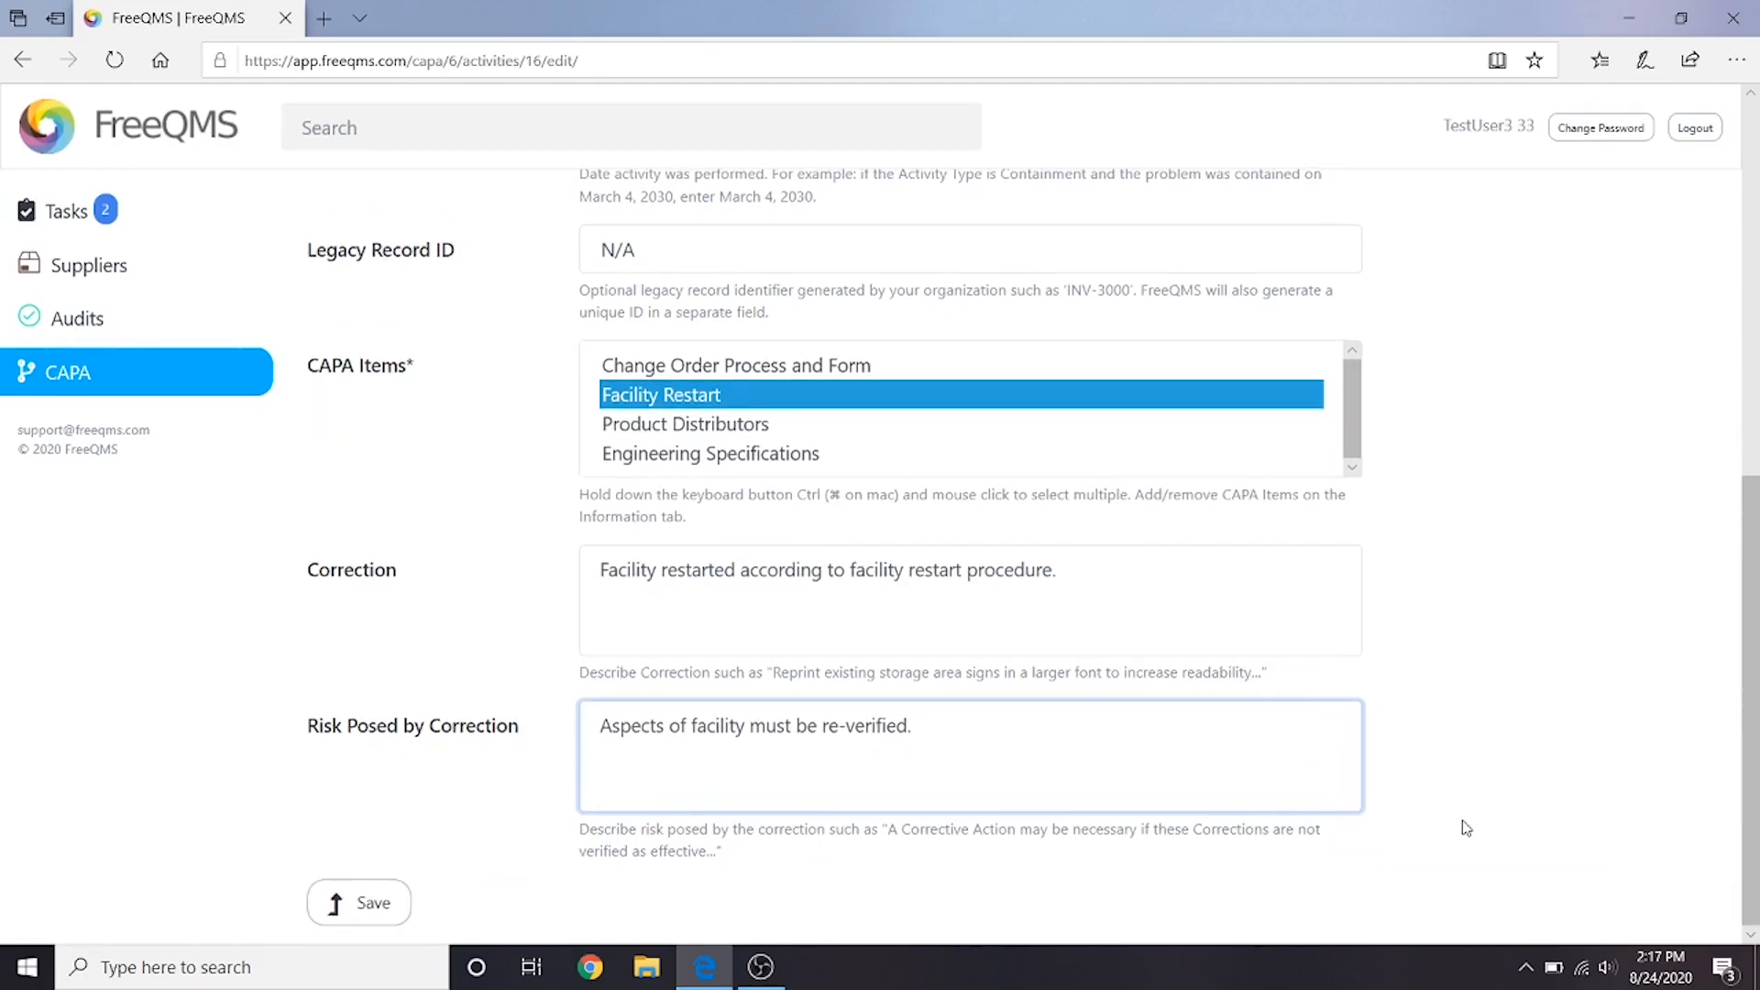
left_click(333, 907)
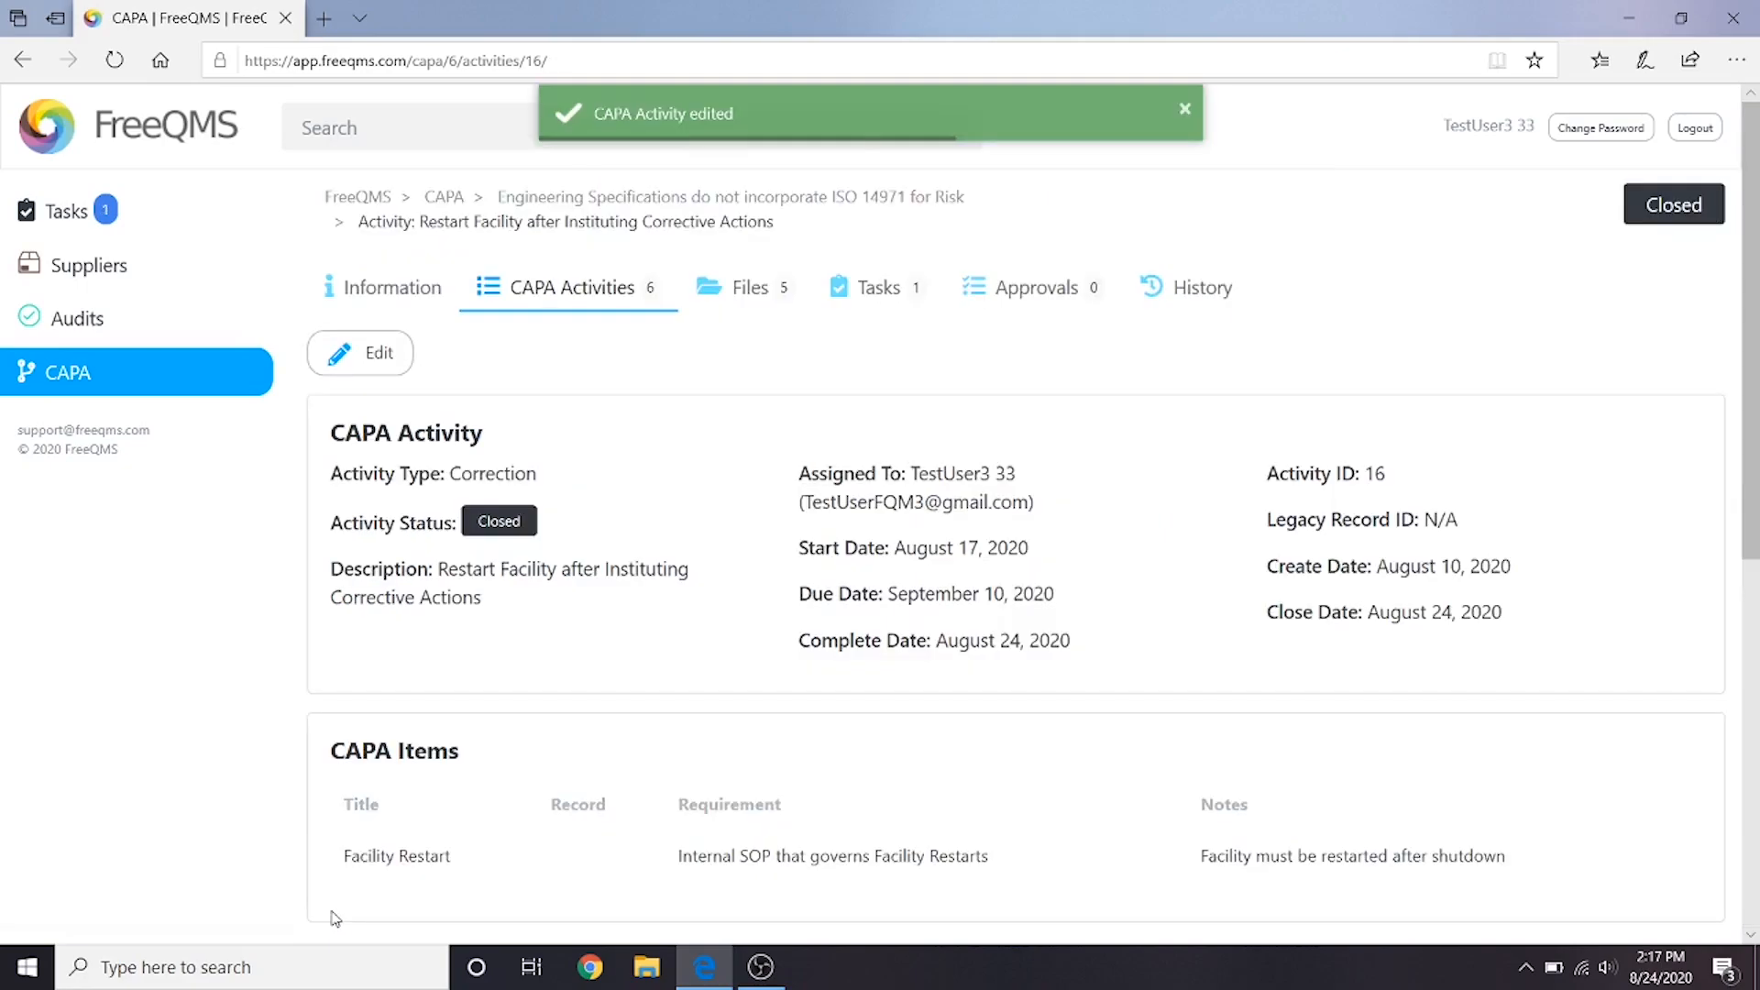
- Add a verification with evidence "See attached completed Facility Restart form." and attach the CAPA Correction Evidence Facility Restart document
scroll(385, 863, "down", 1)
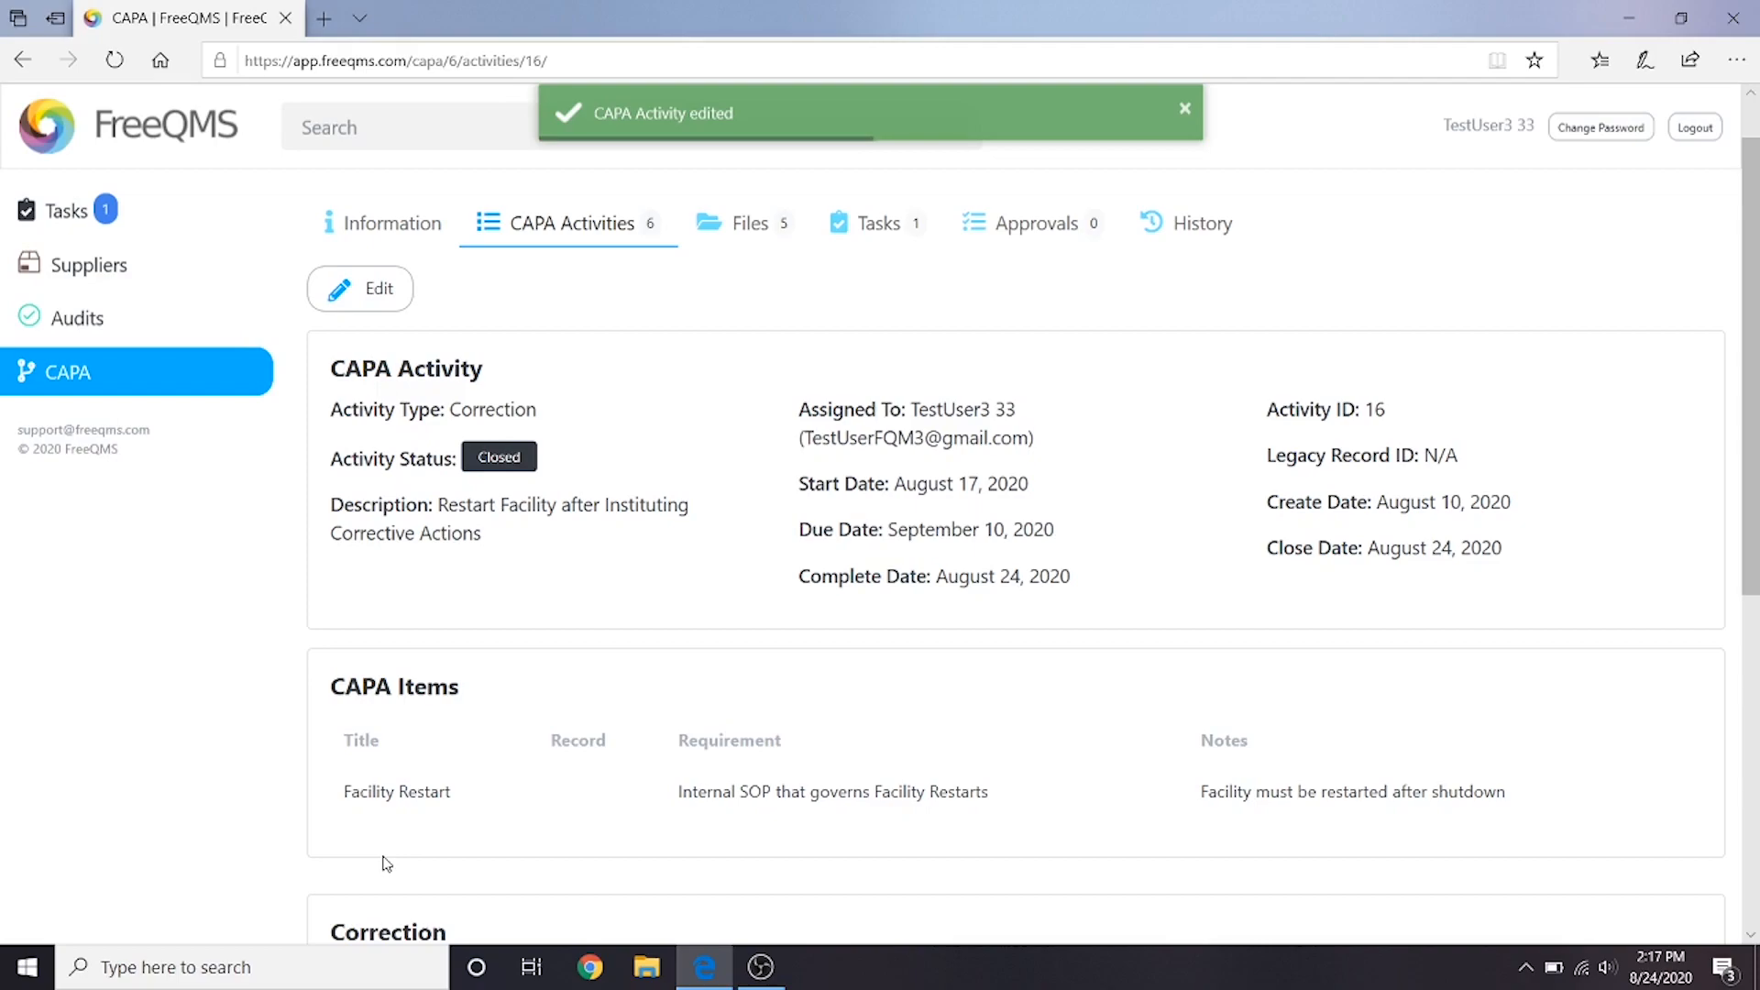
type("ee")
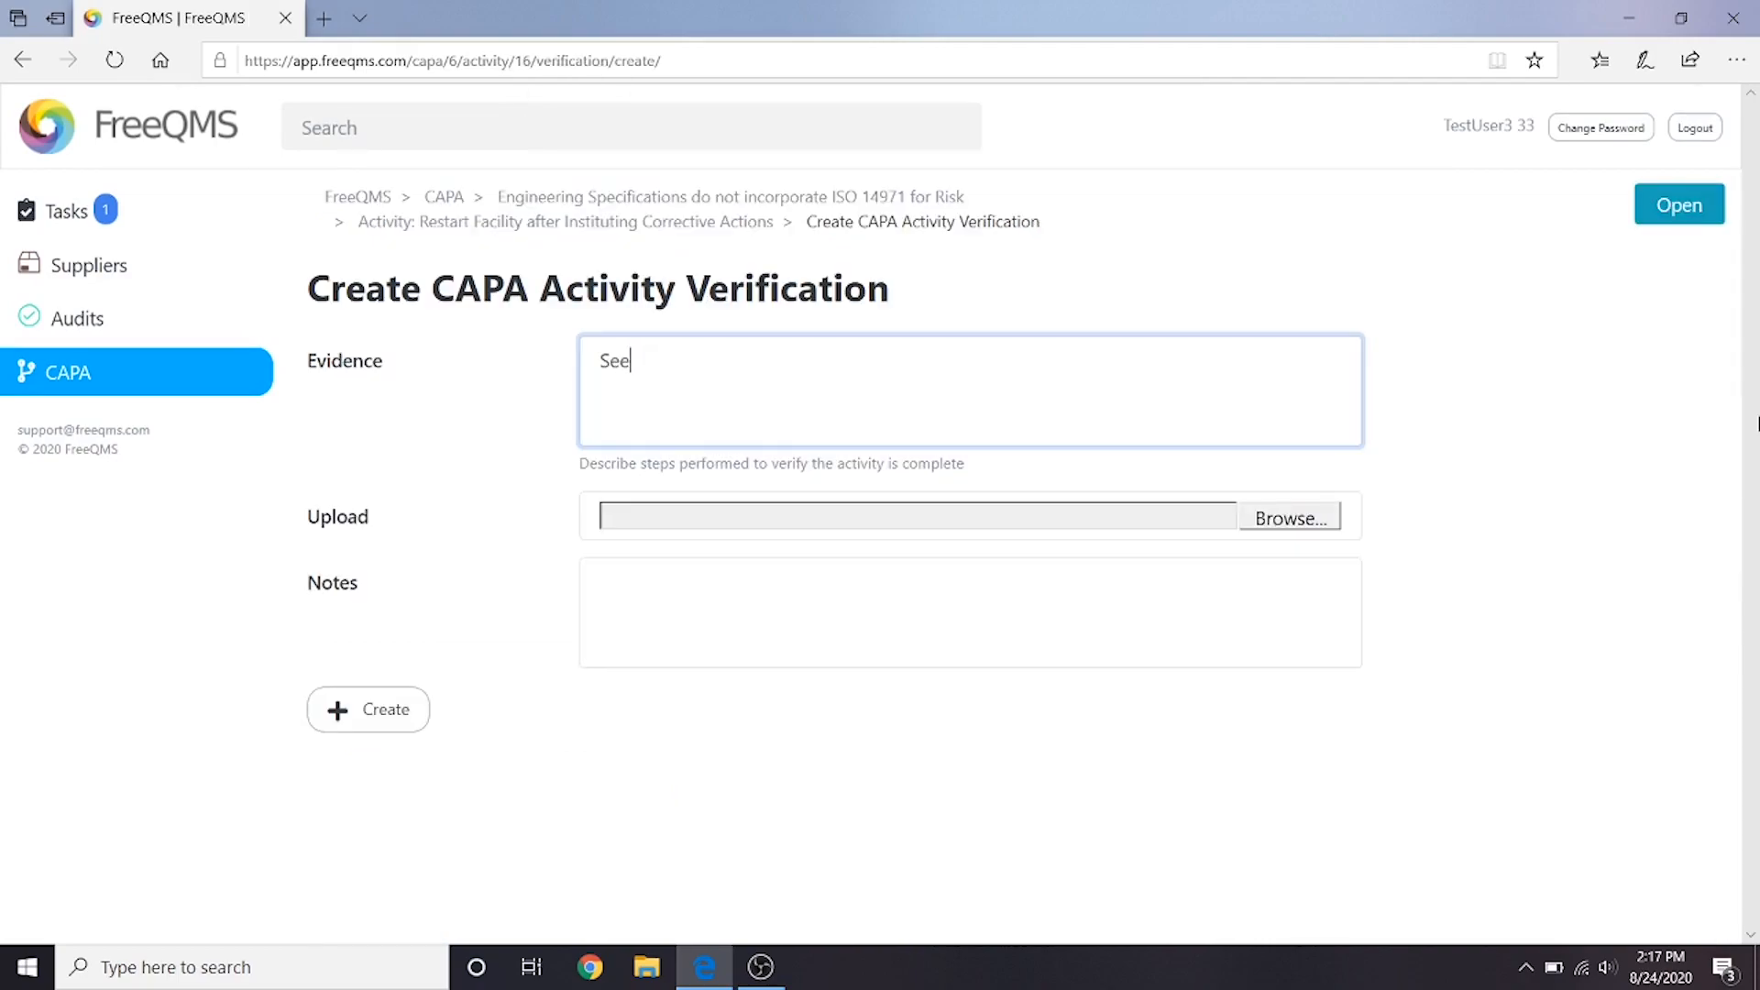
type(" attached completed Facility Restart form.")
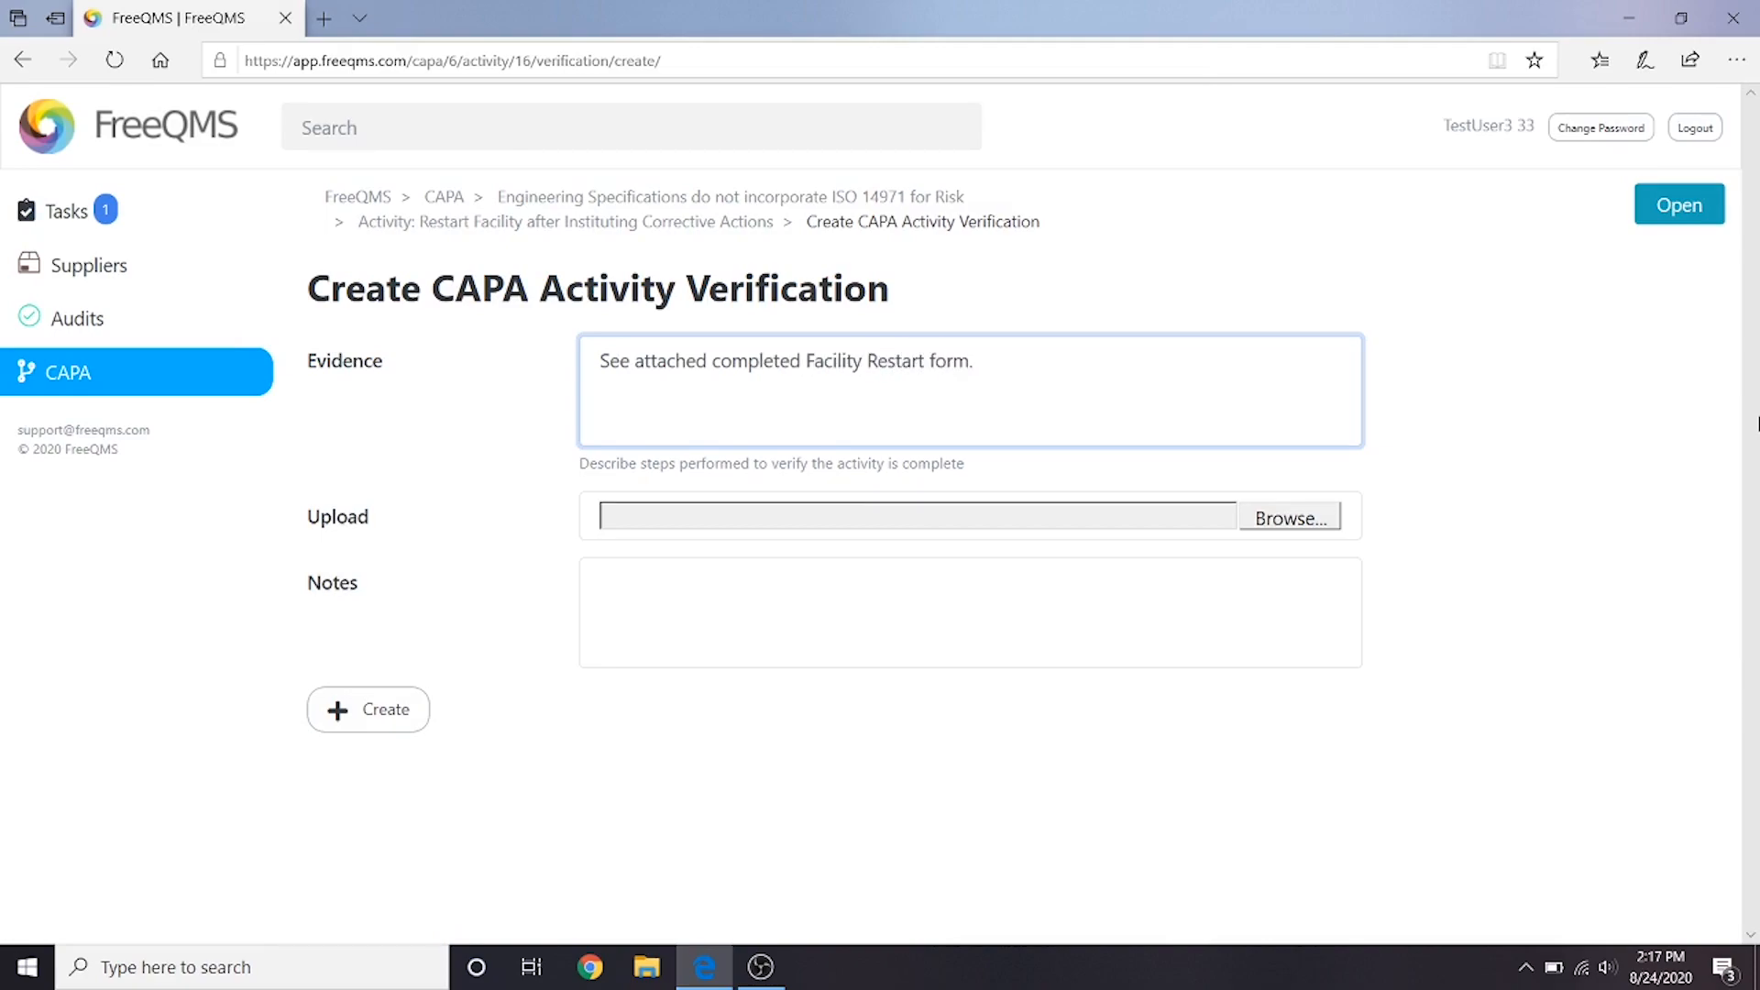
left_click(1303, 526)
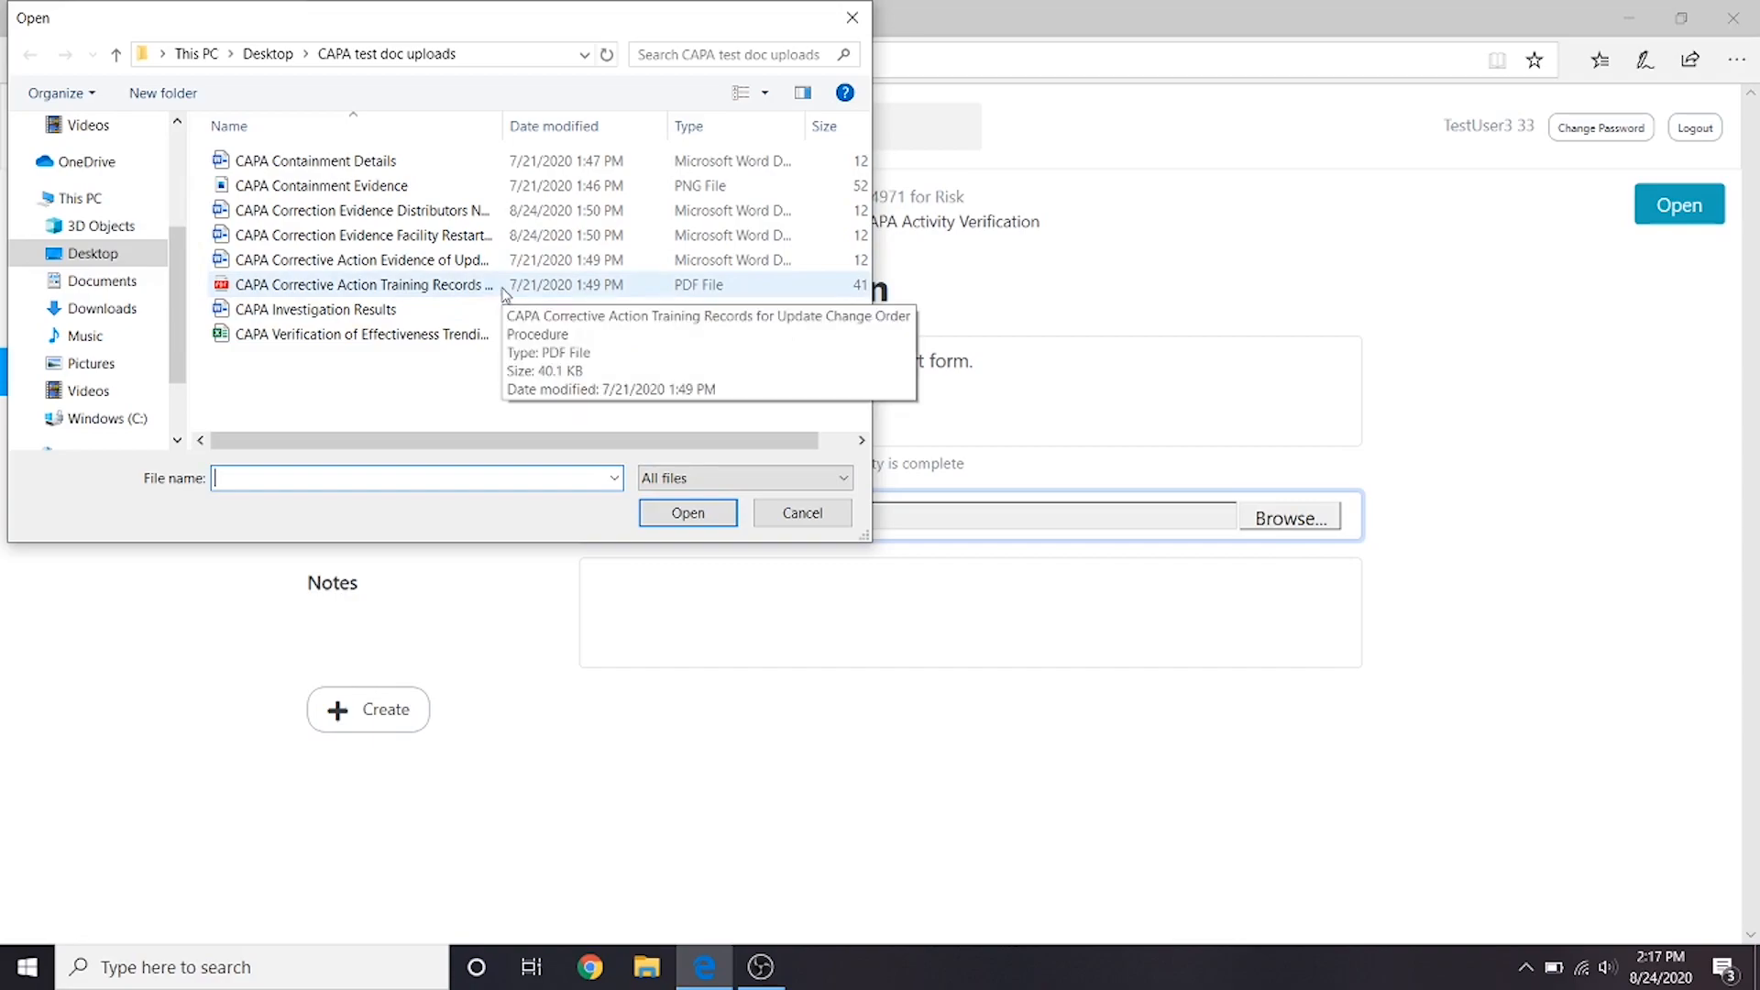
double_click(510, 236)
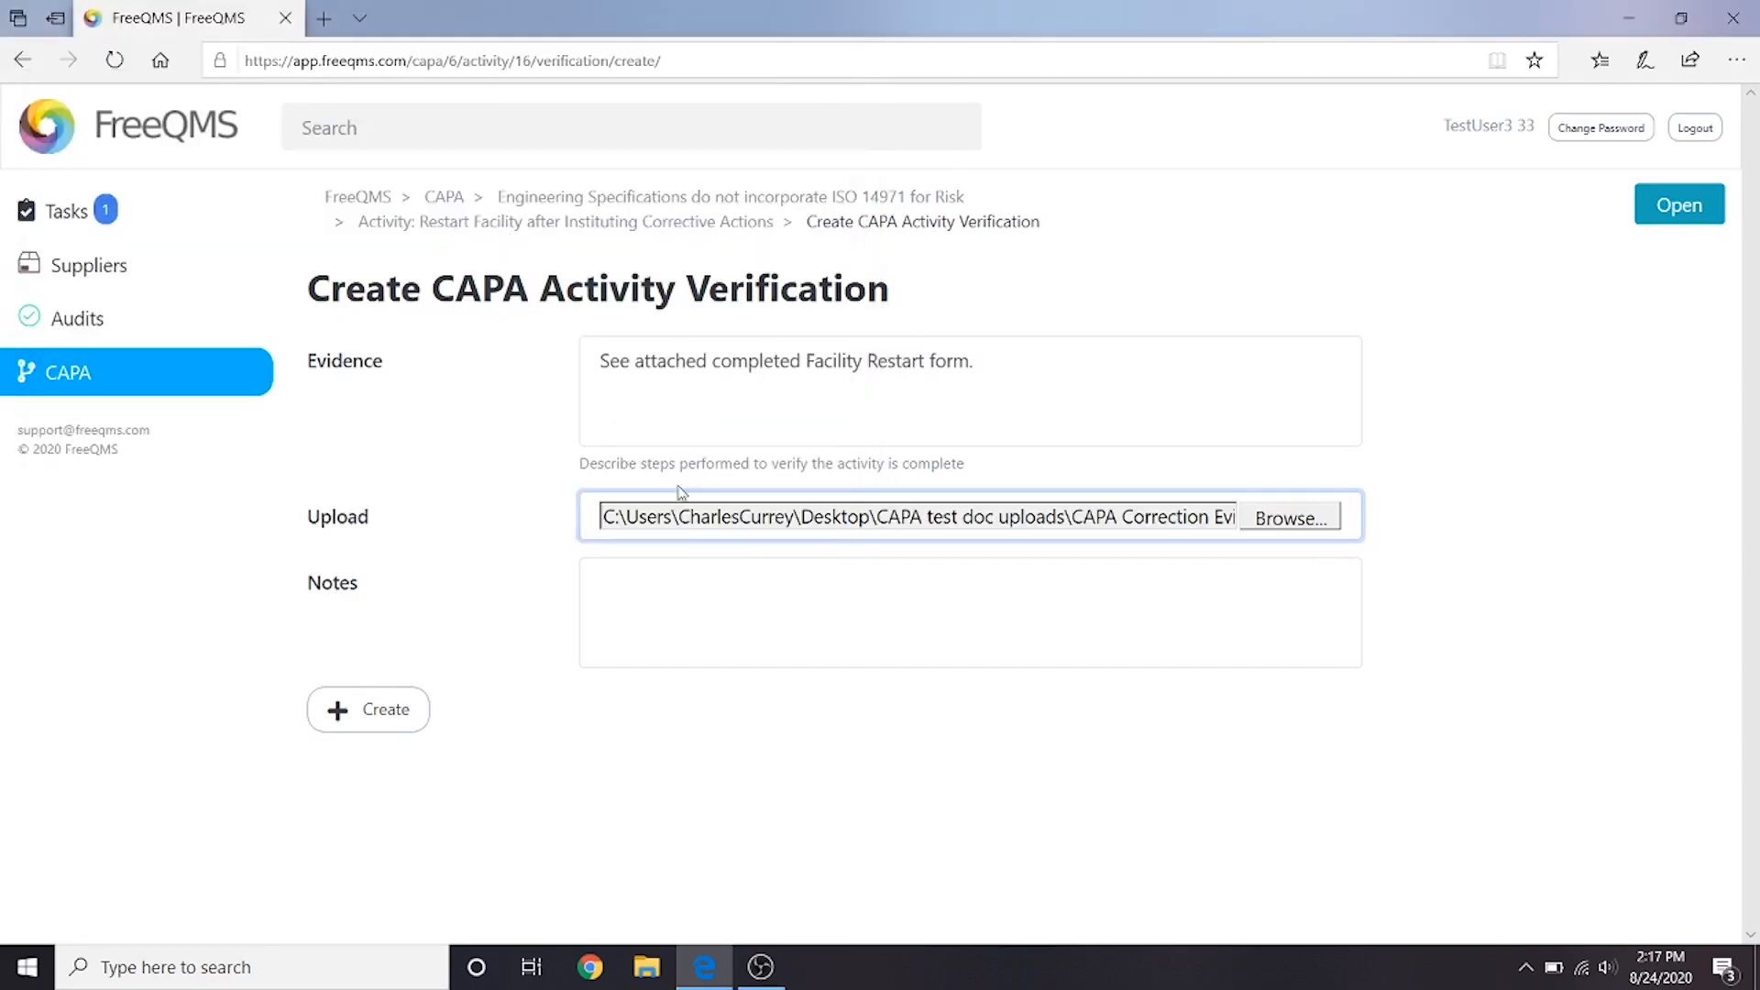
- Enter the verification notes "Form completed by facilities team." and create the verification
left_click(726, 602)
type("Form complete")
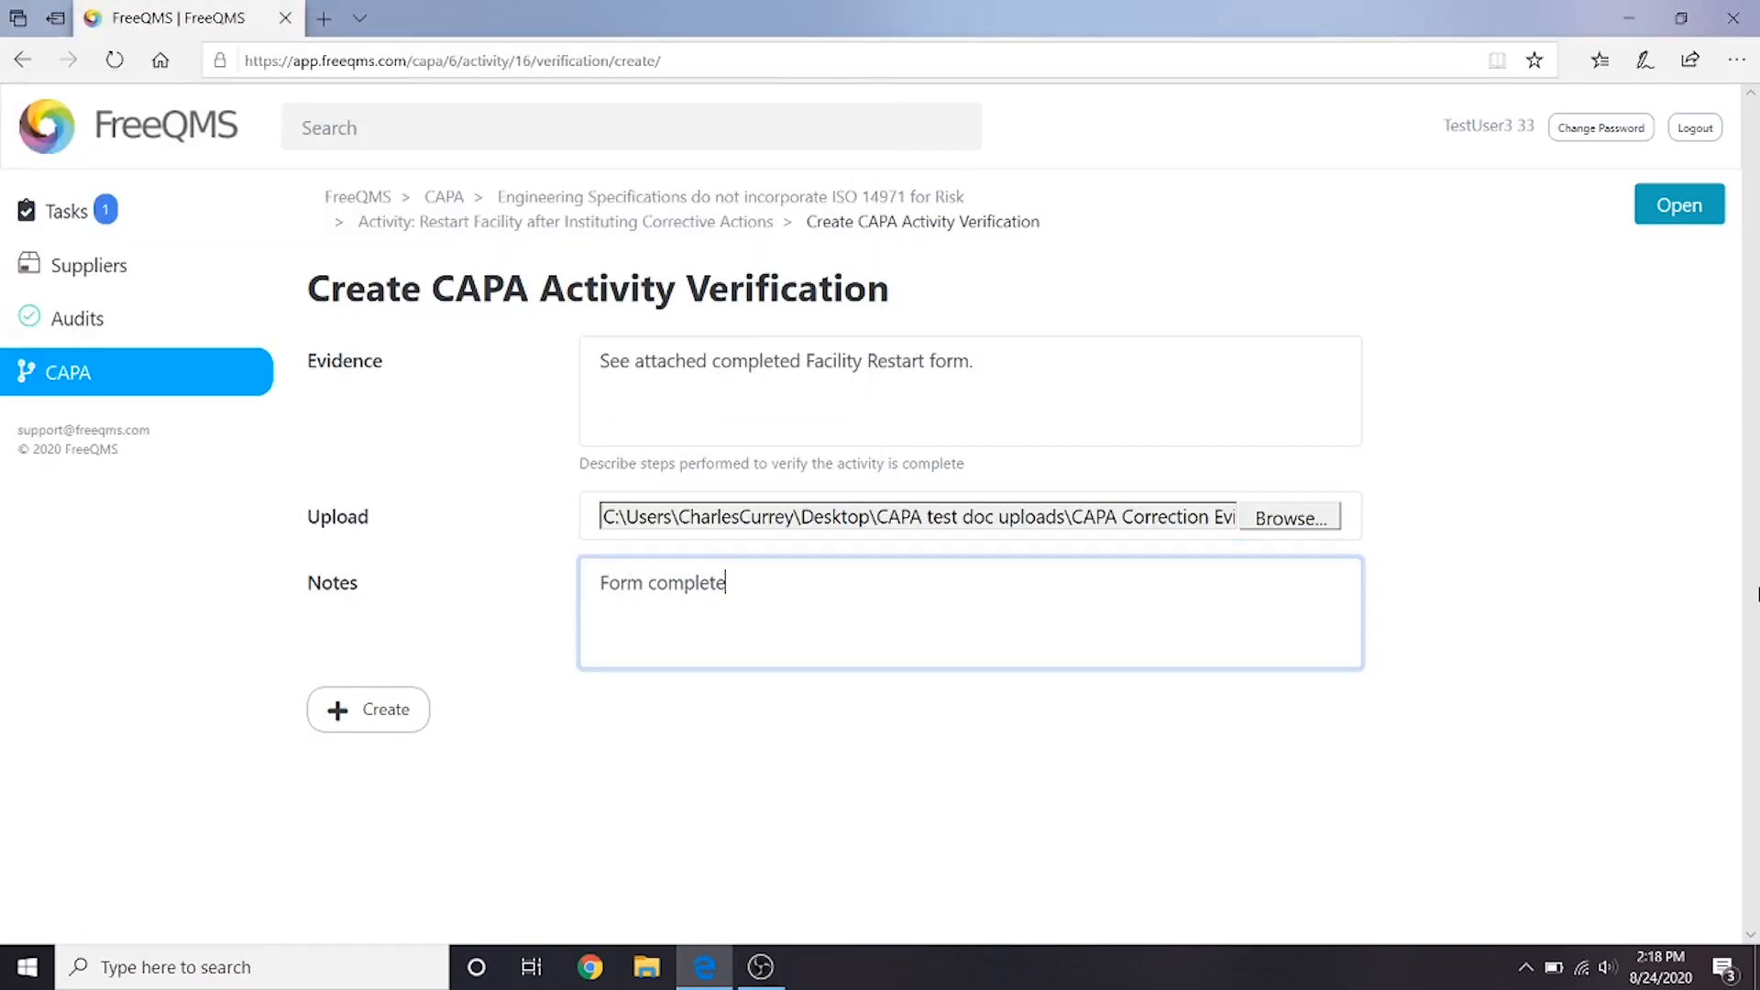
type("d by facilities team.")
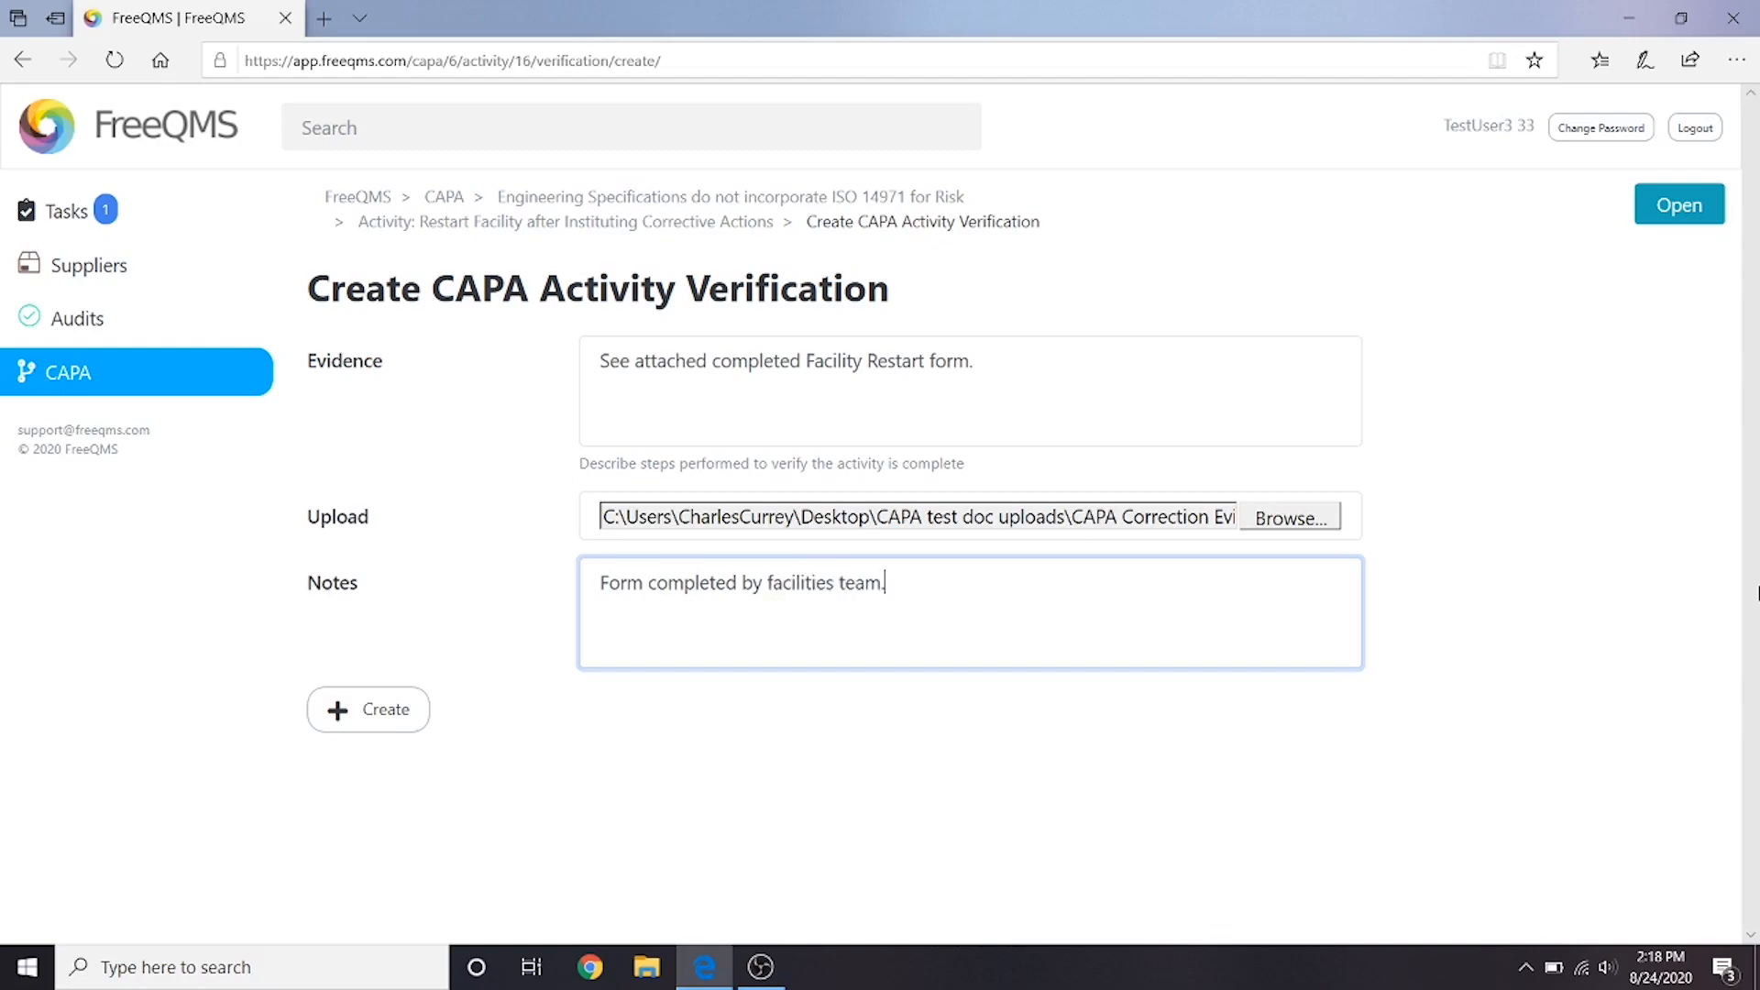
left_click(385, 717)
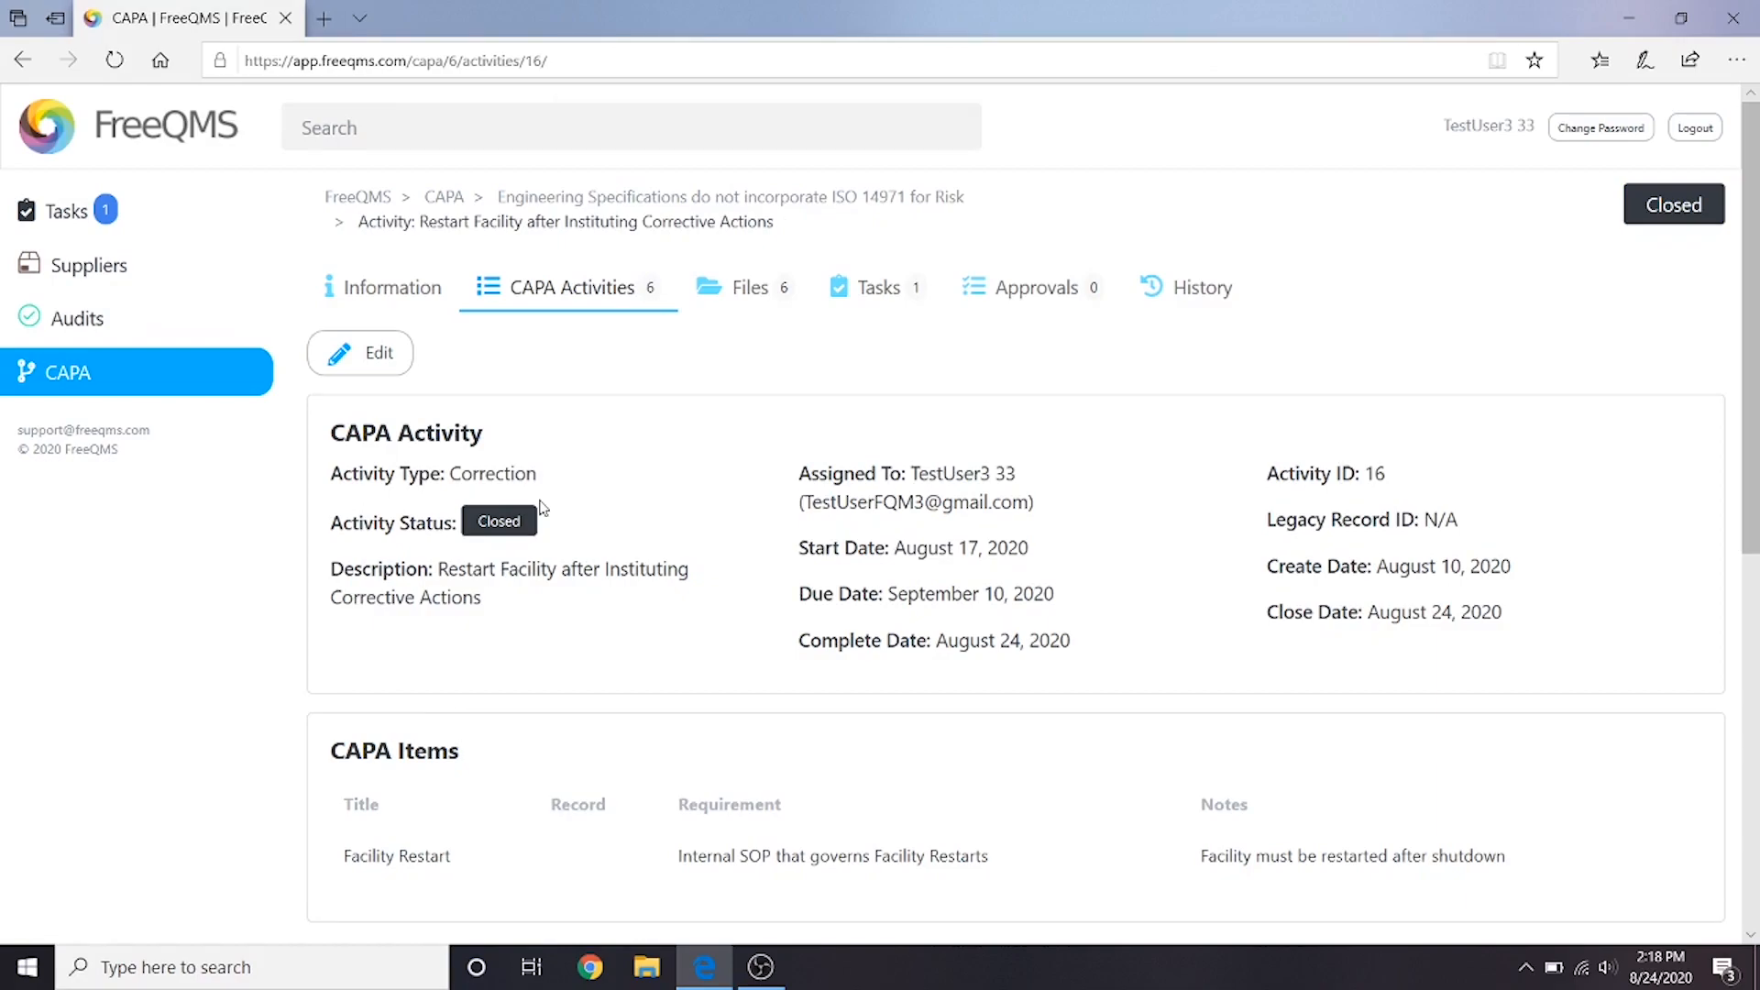
- Return to the CAPA's activities and open the Verification of Effectiveness activity for editing
left_click(552, 287)
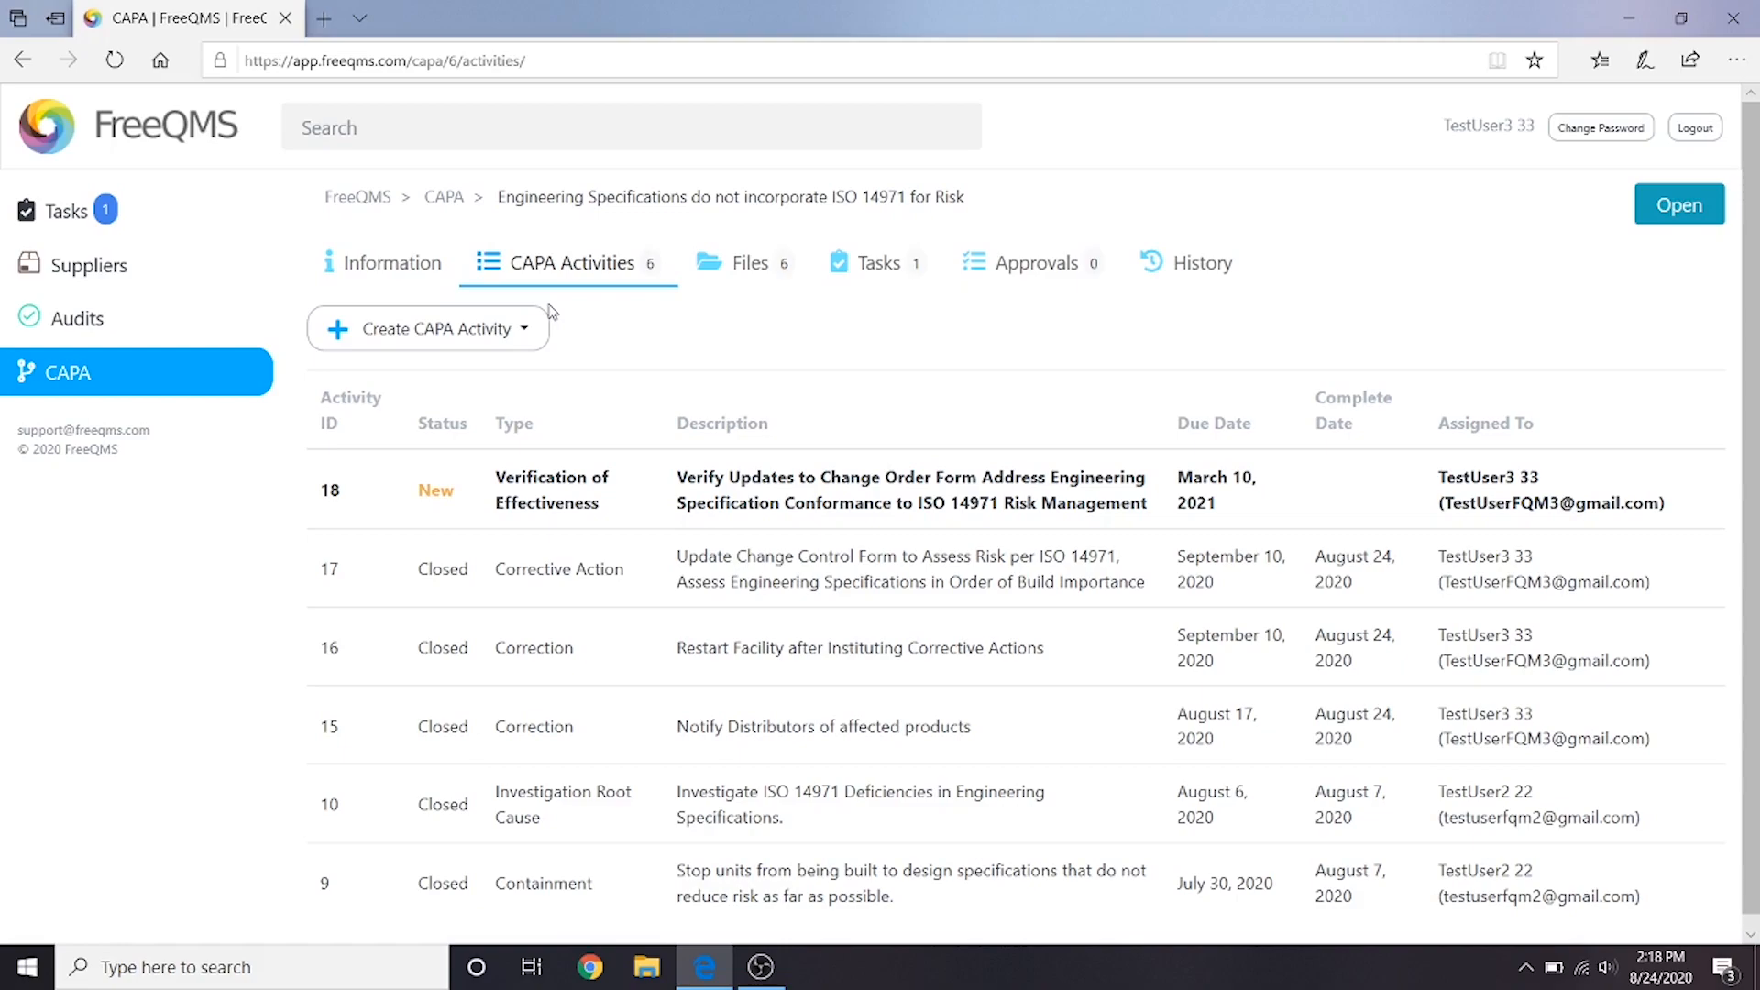
left_click(567, 487)
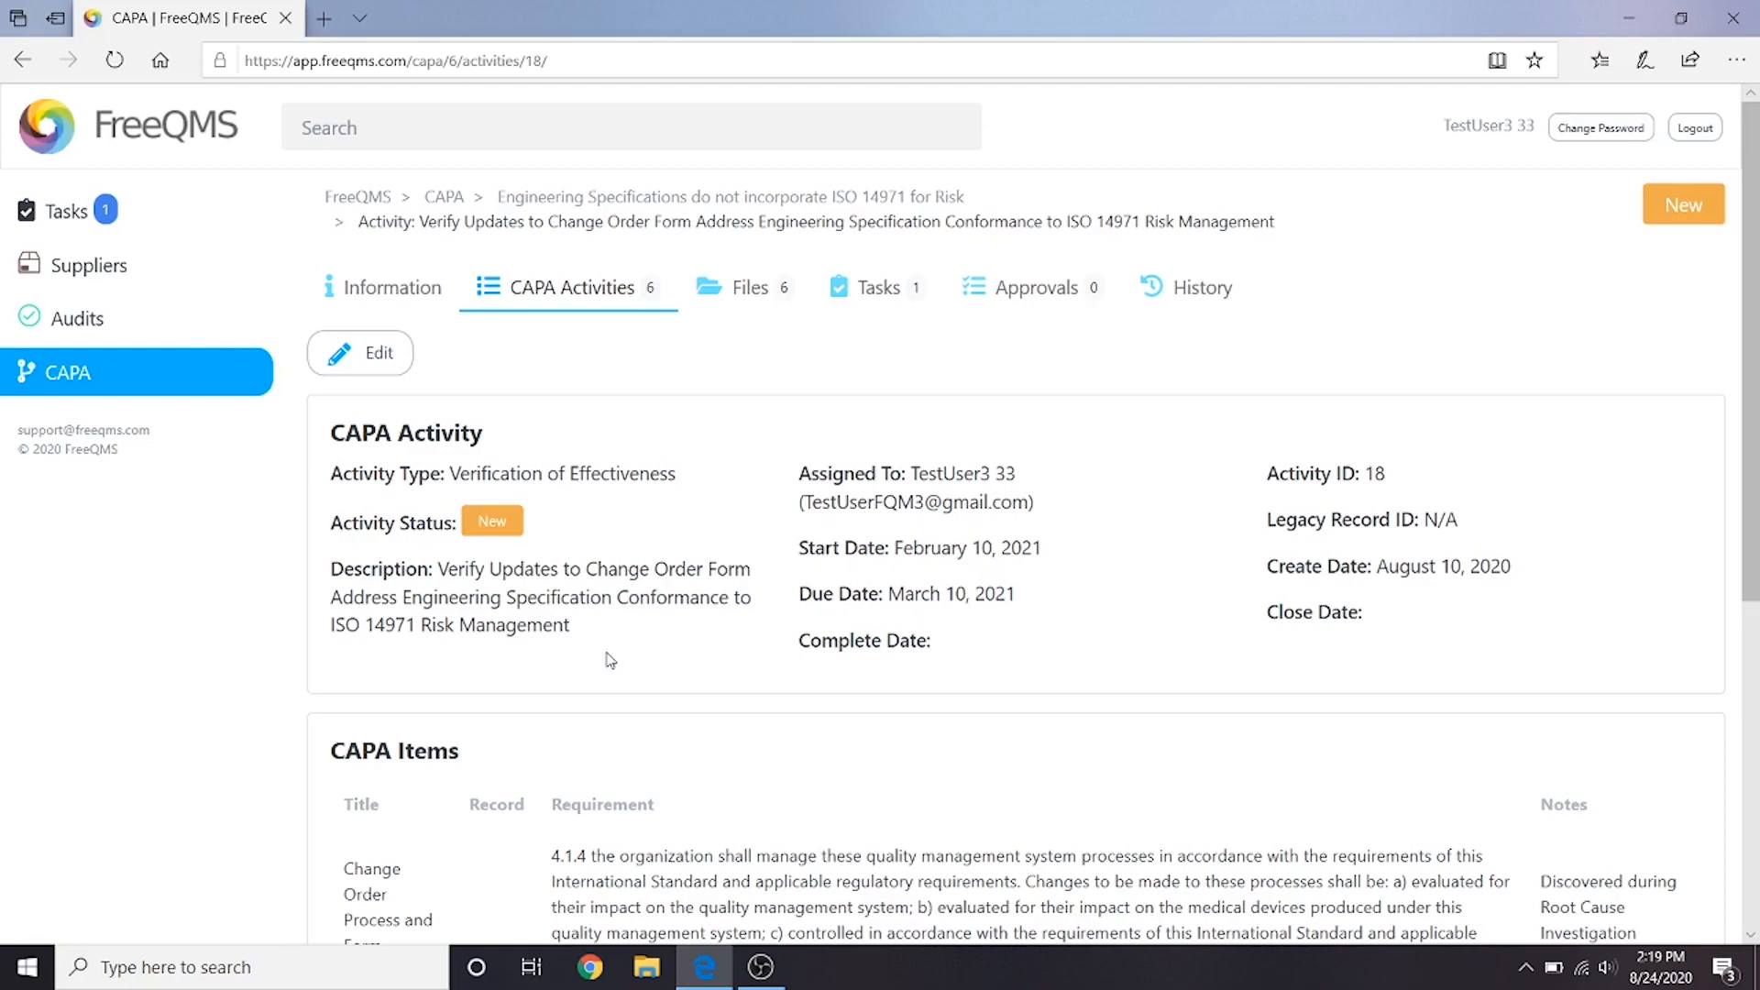
left_click(376, 355)
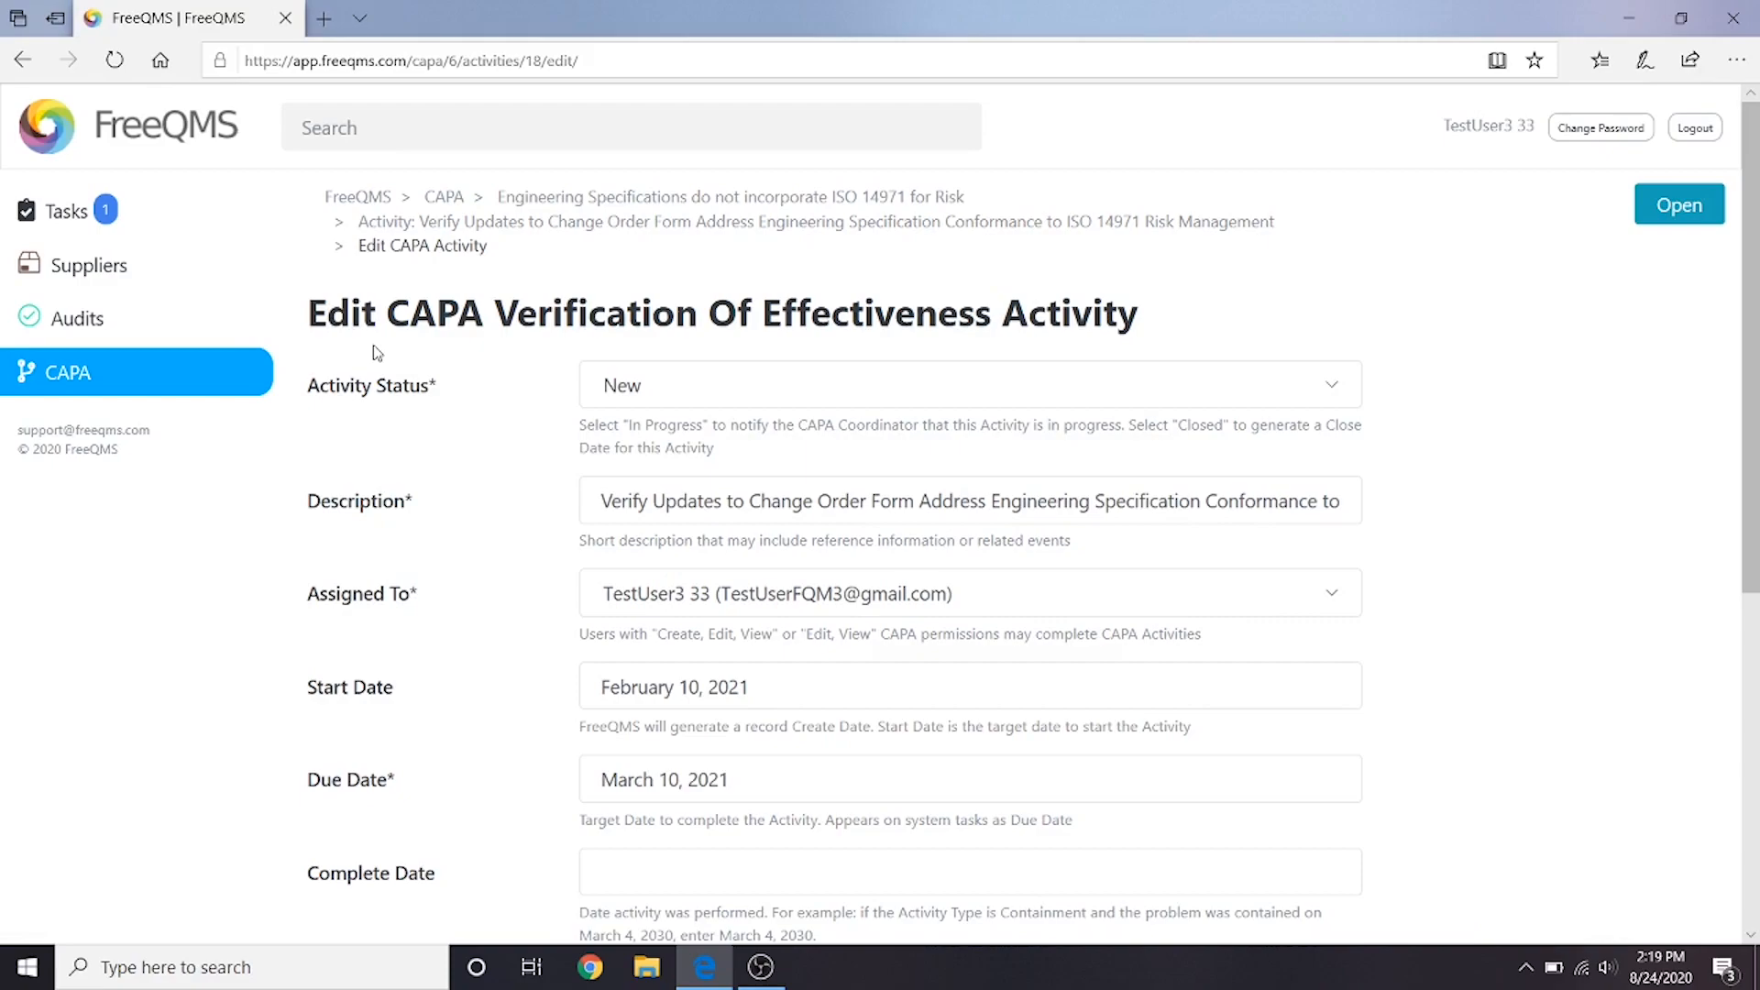
- Set the Verification of Effectiveness activity's status to In Progress and its complete date to August 24, 2020
scroll(379, 393, "down", 2)
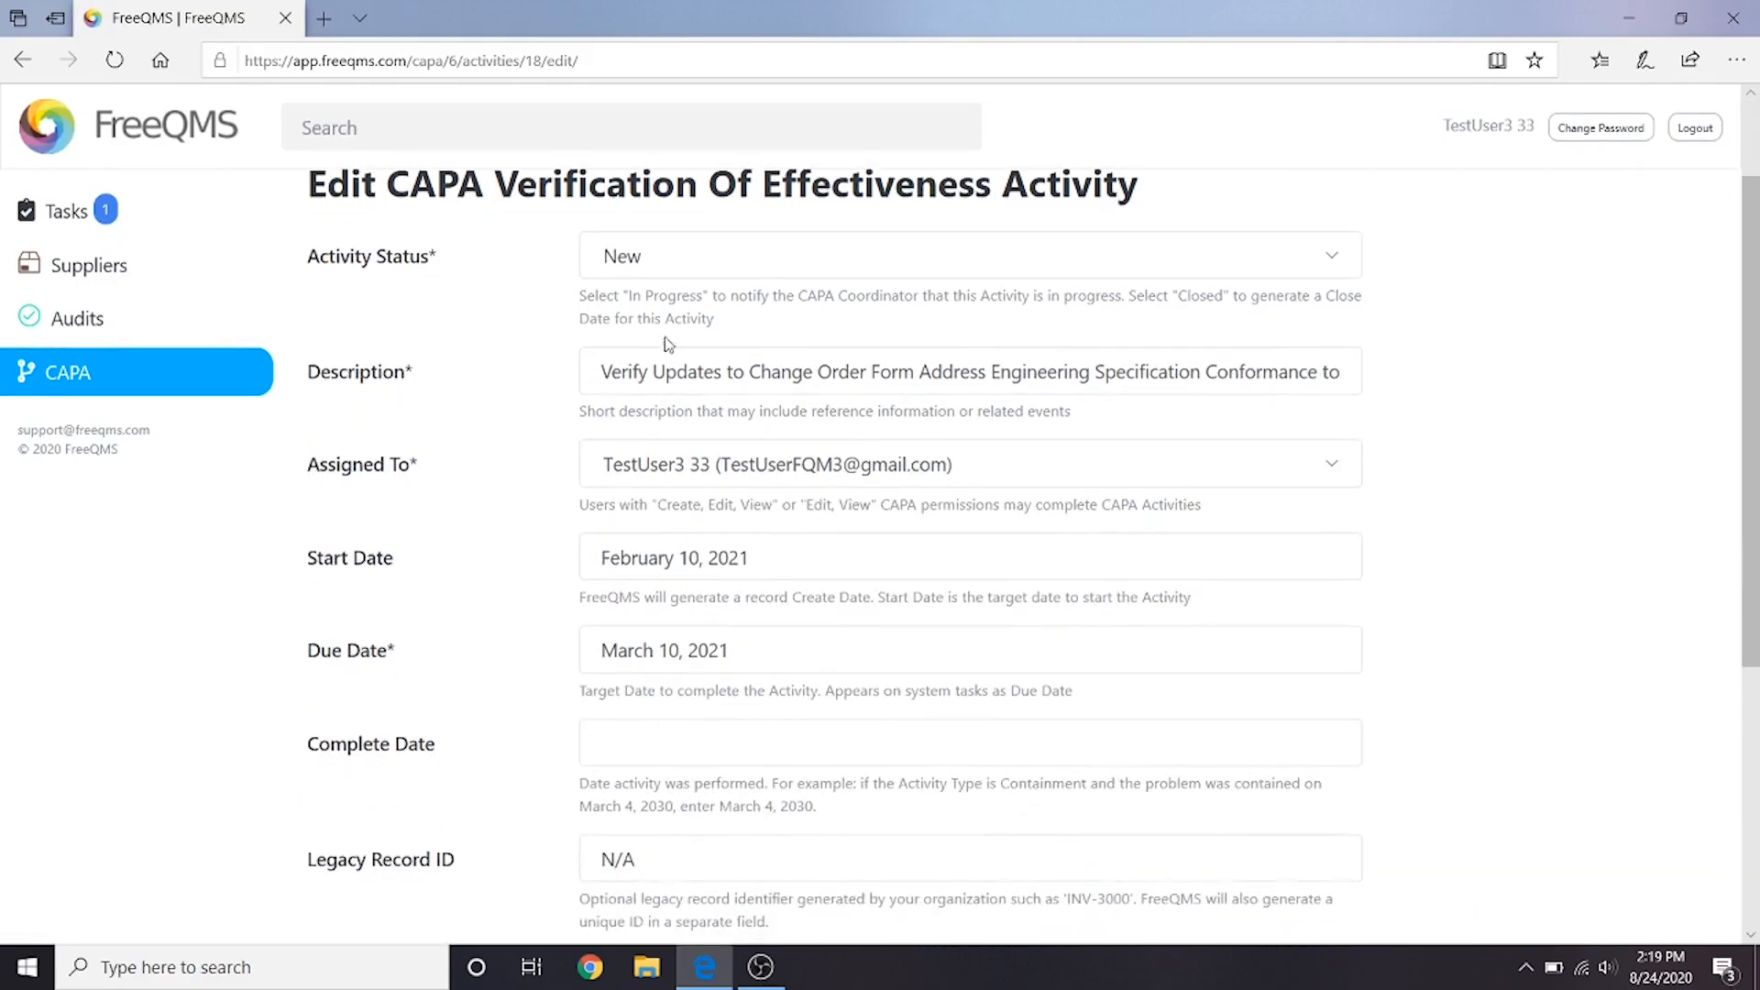
left_click(783, 275)
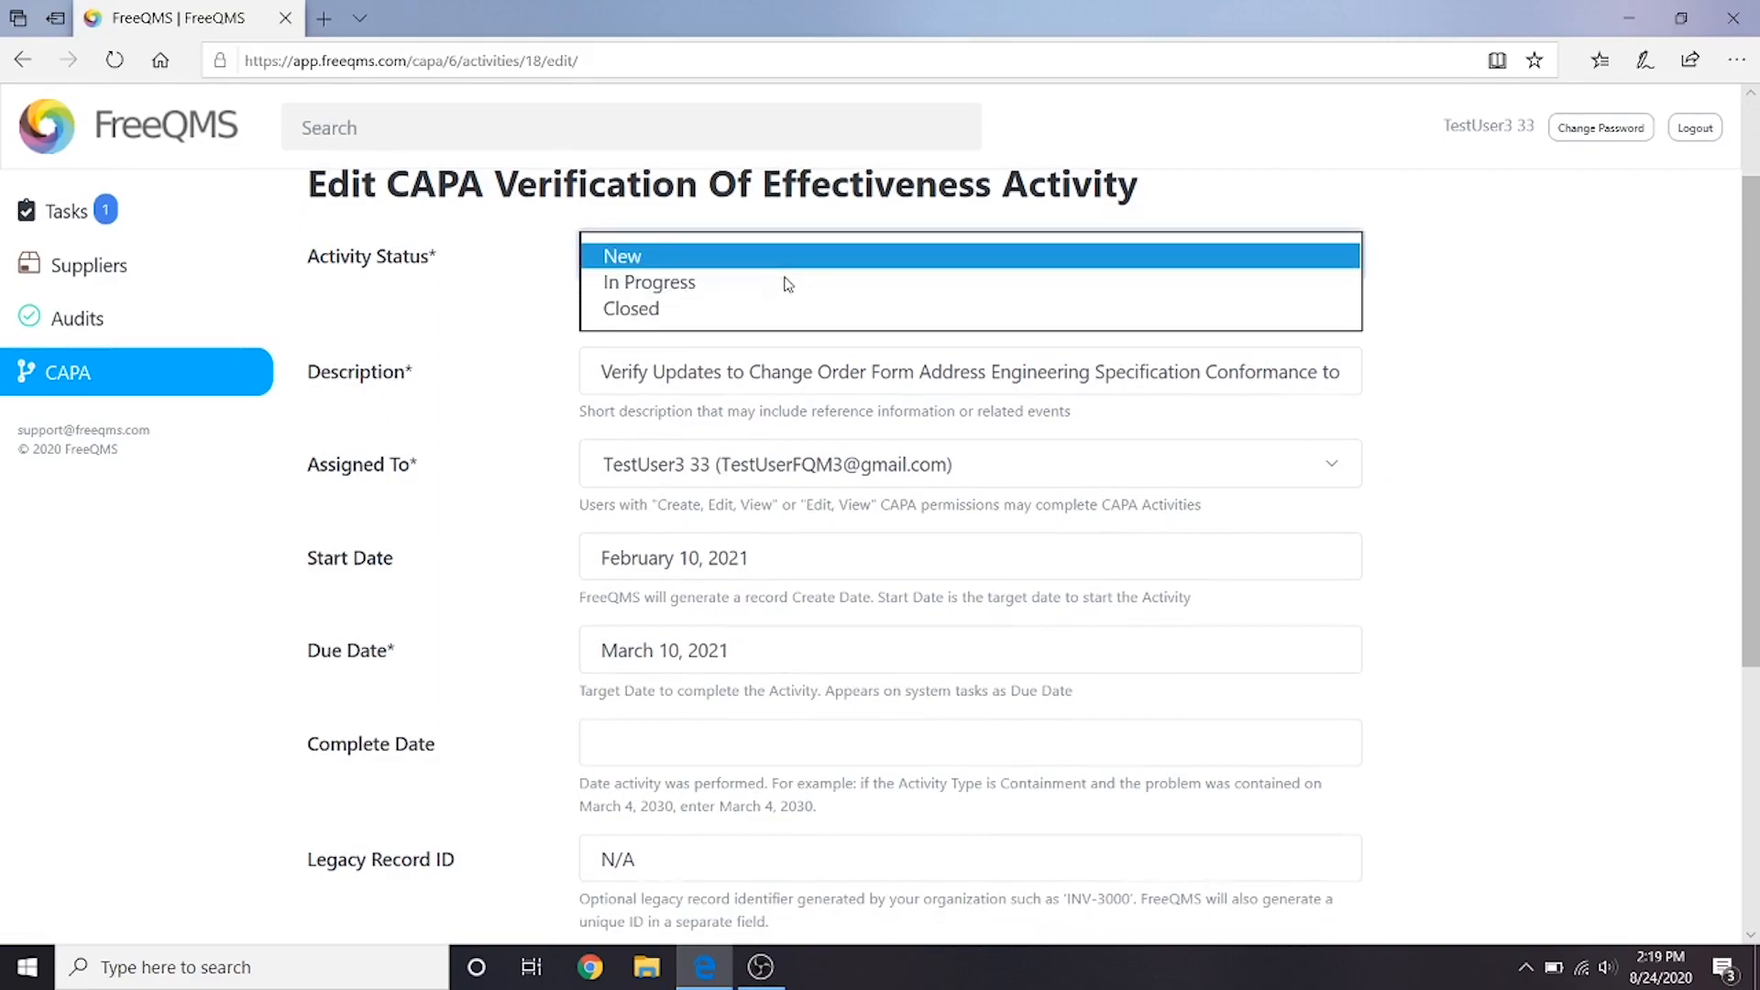
left_click(775, 289)
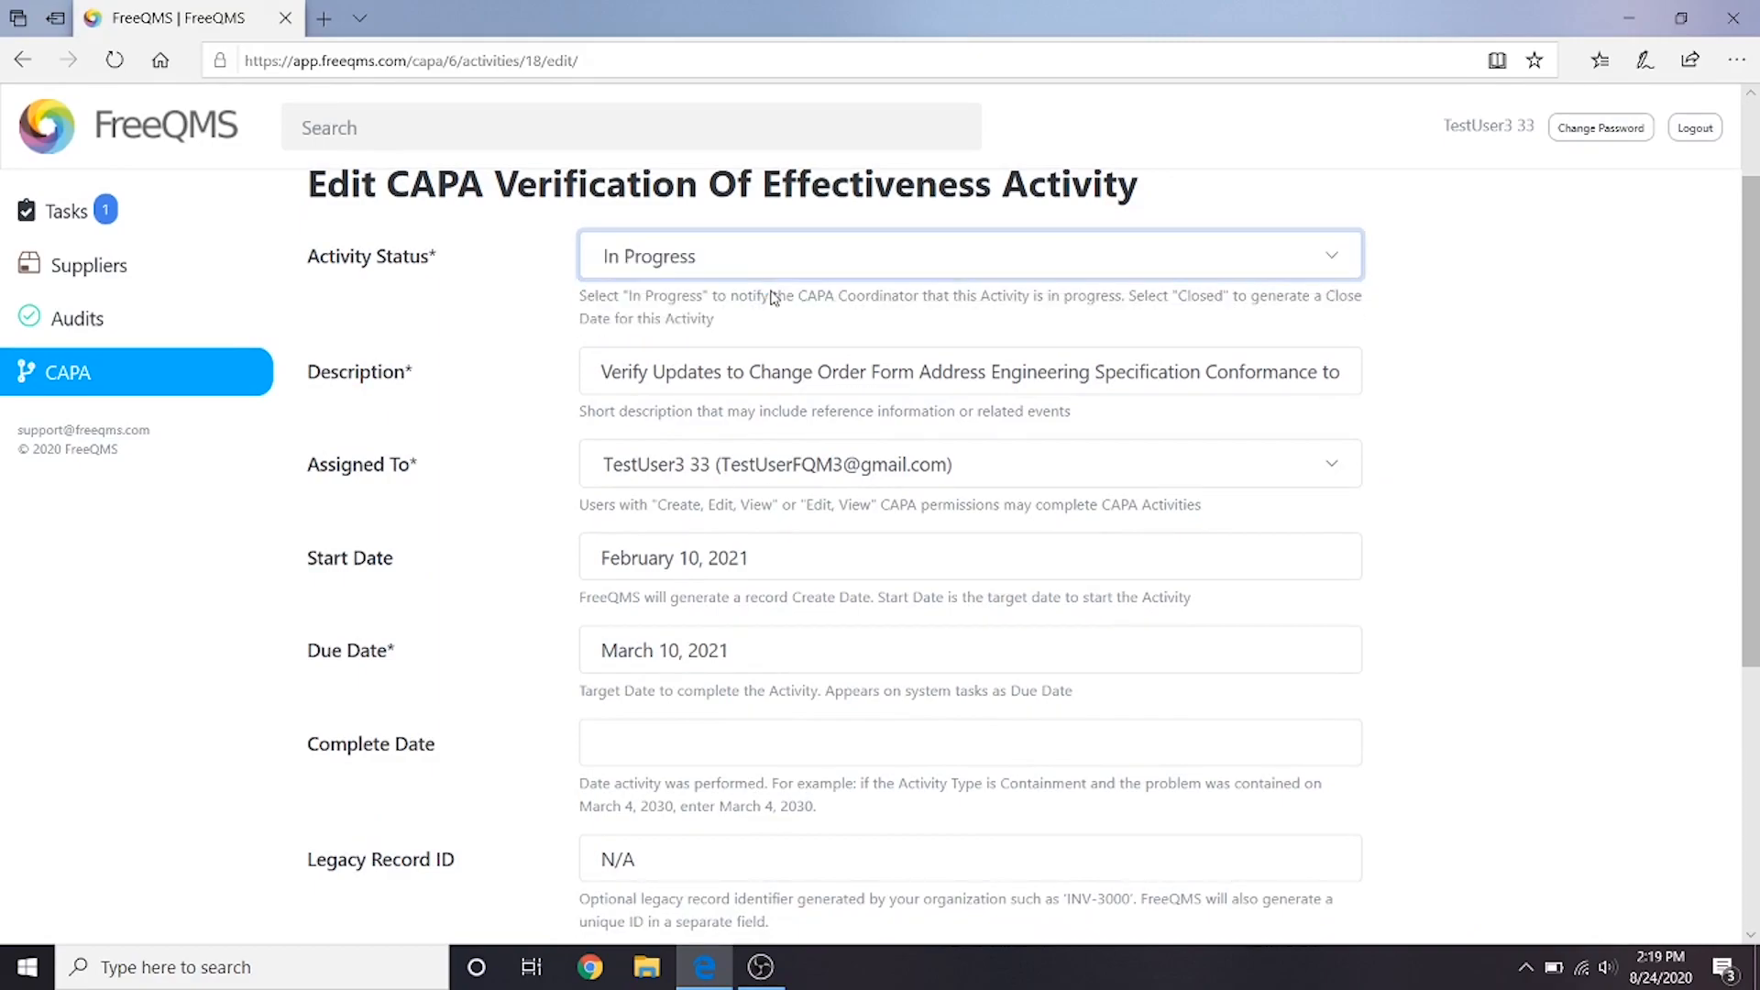
scroll(767, 303, "down", 1)
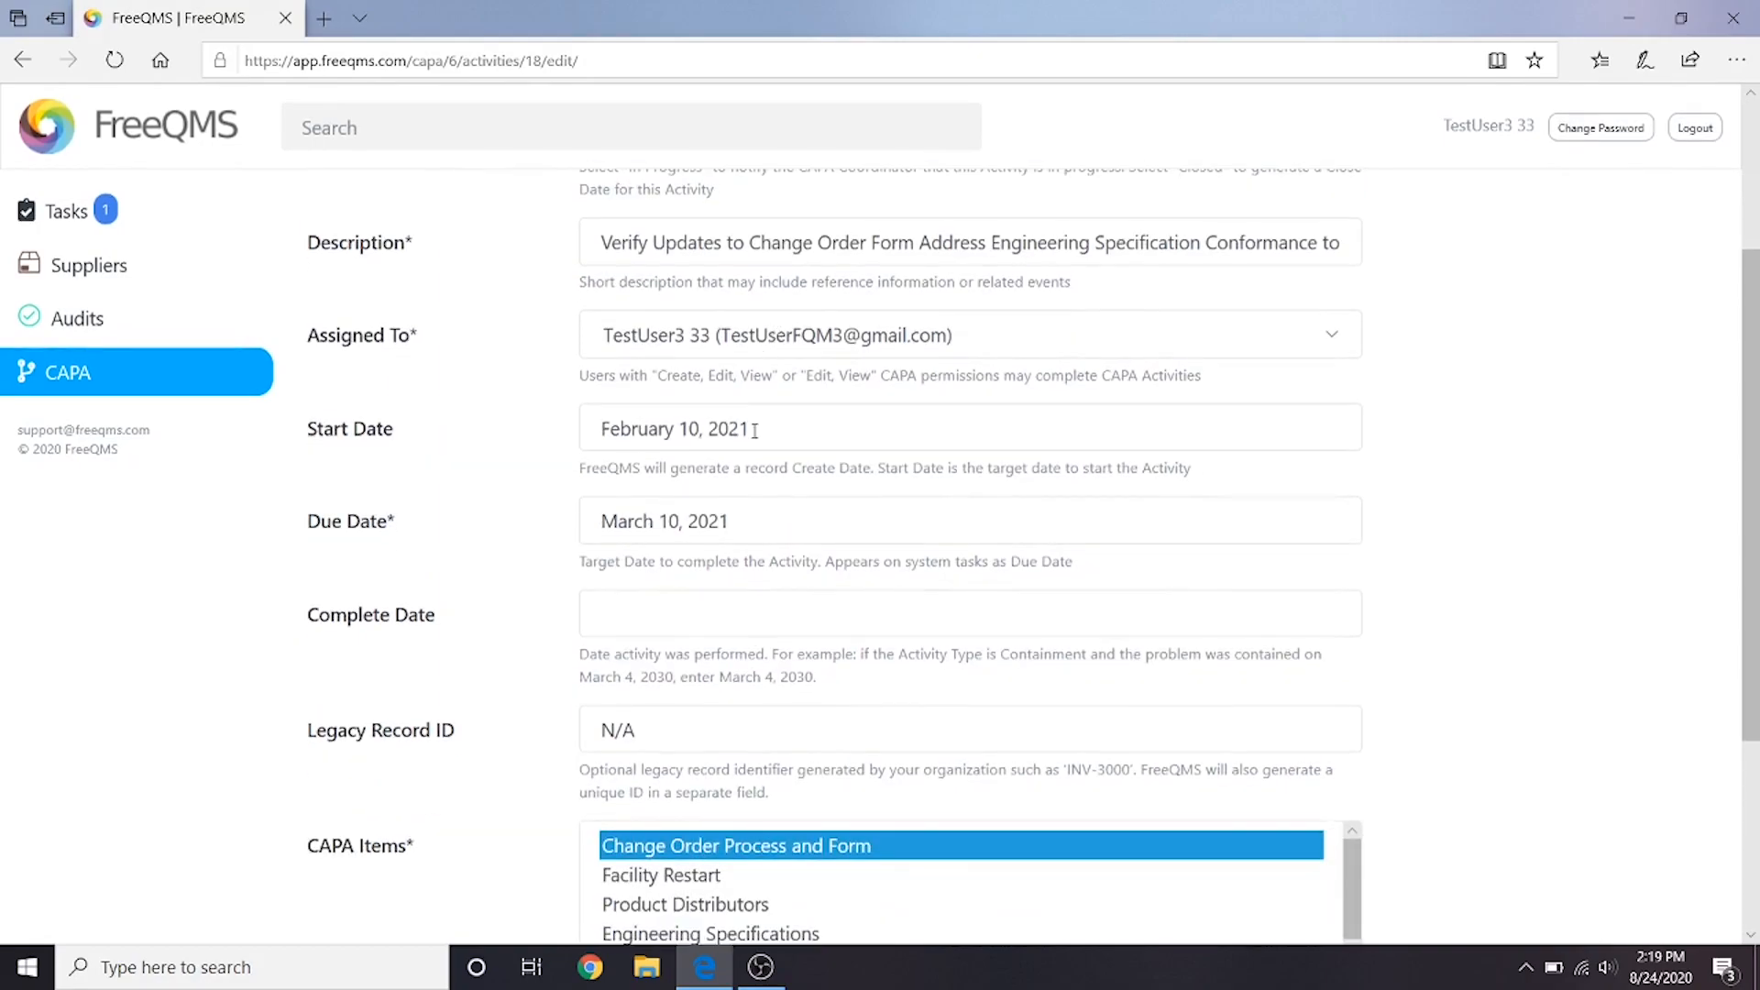
left_click(782, 614)
left_click(635, 531)
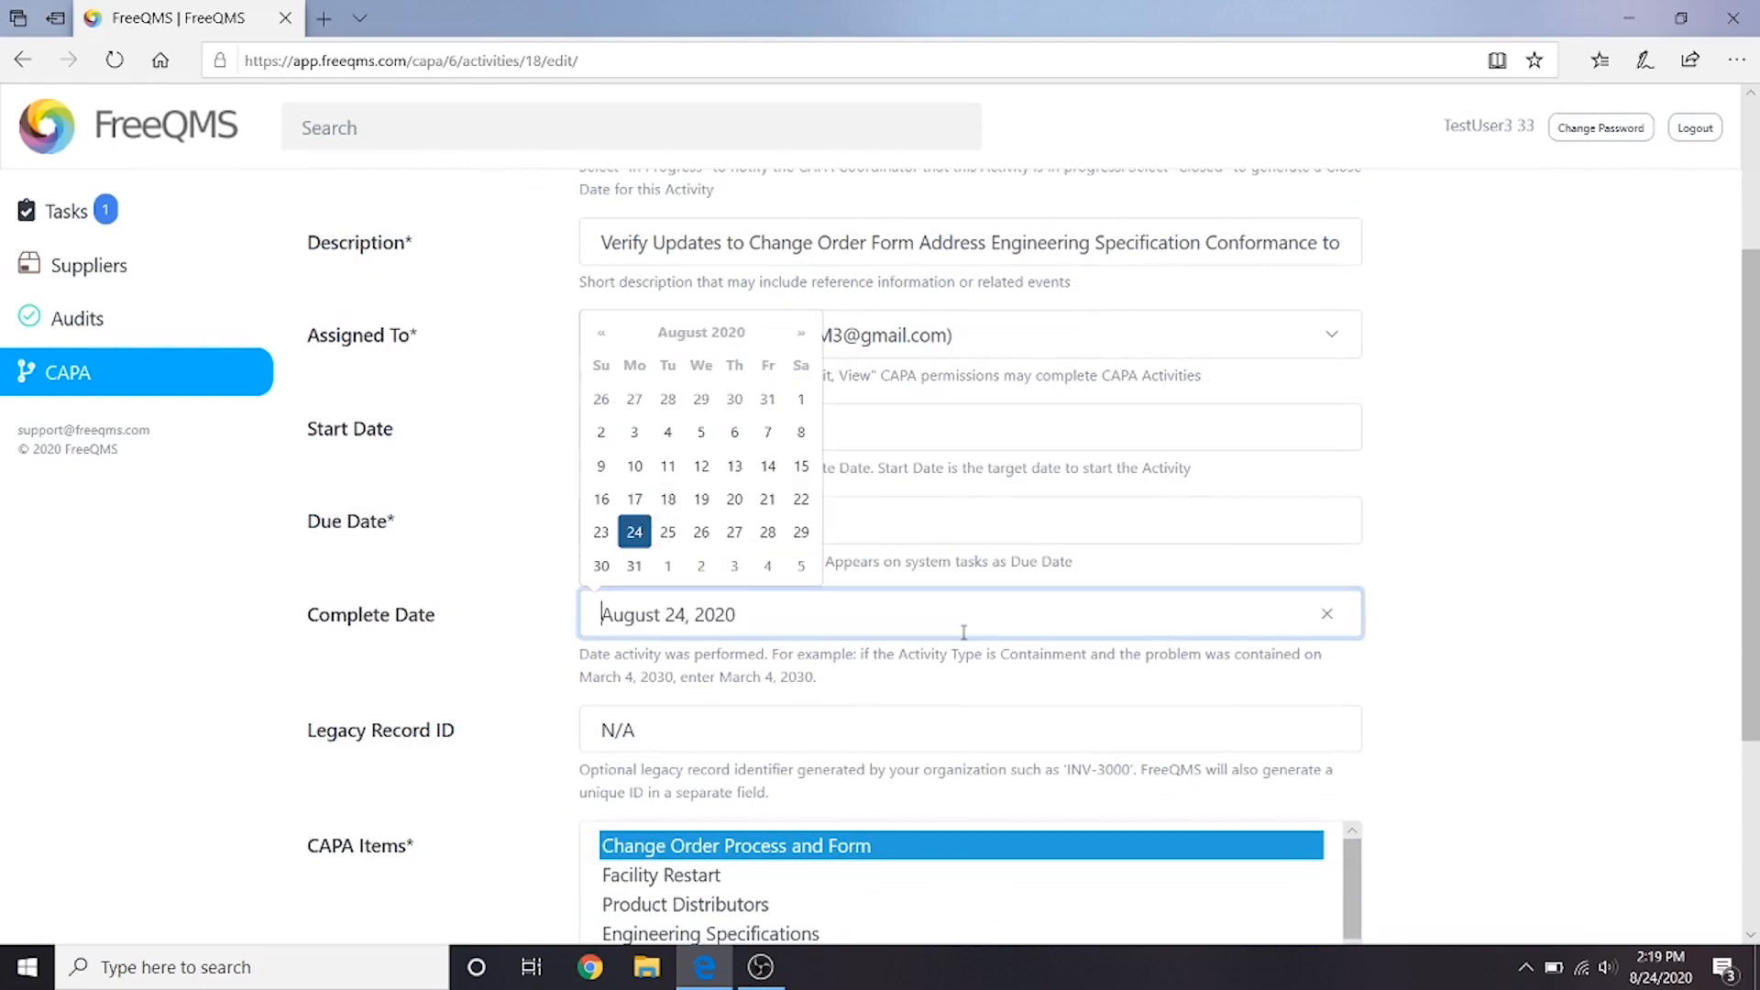
scroll(897, 661, "down", 3)
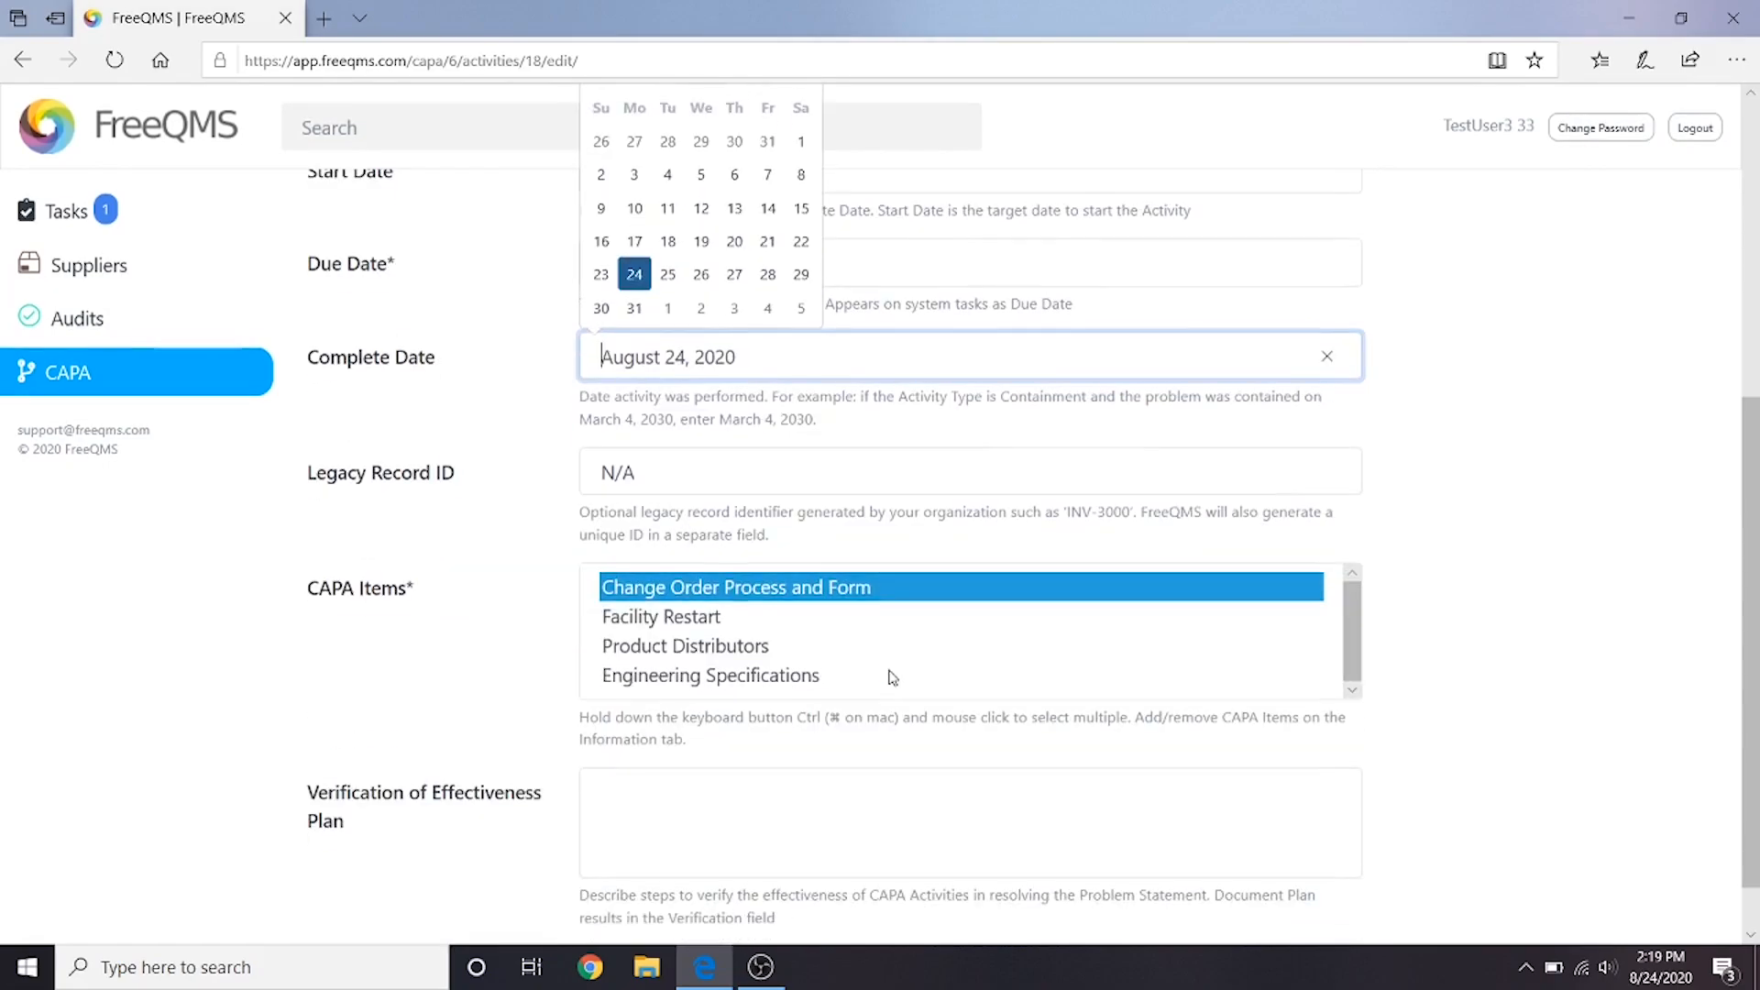
left_click(1455, 630)
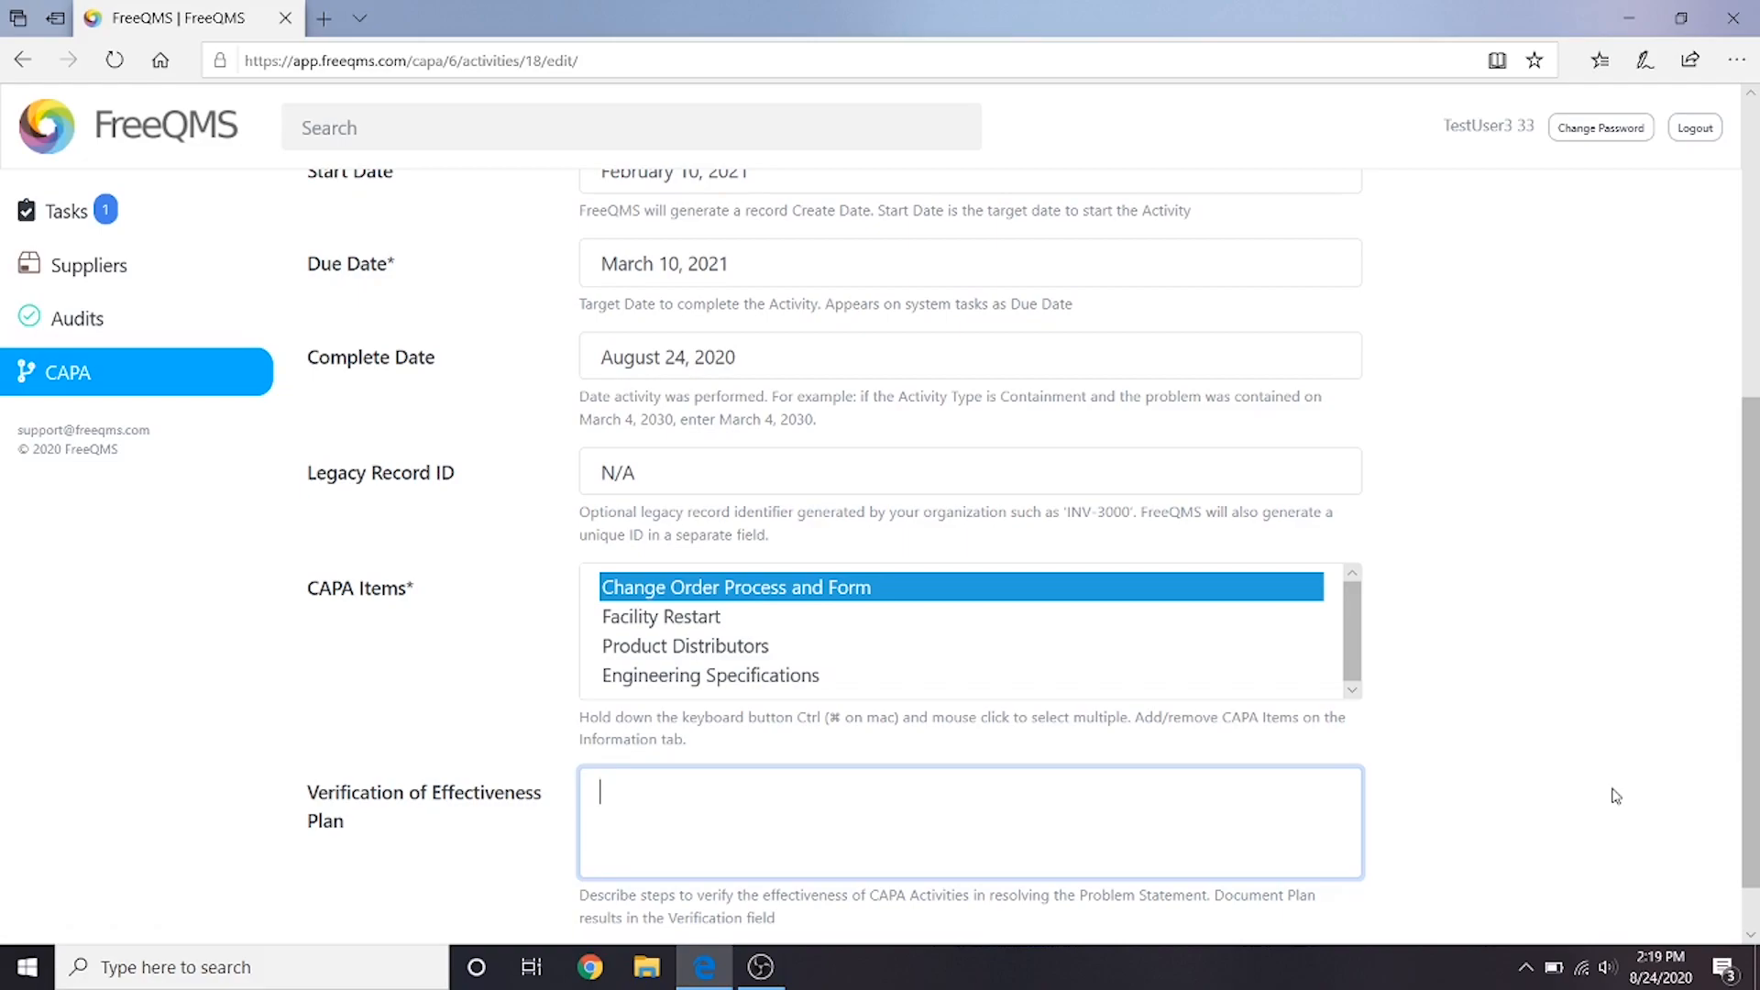
- Begin the verification of effectiveness plan with "Perform review of engineering specifications to assess conformance to ISO 14971."
type("Perform review of engineering specifications ")
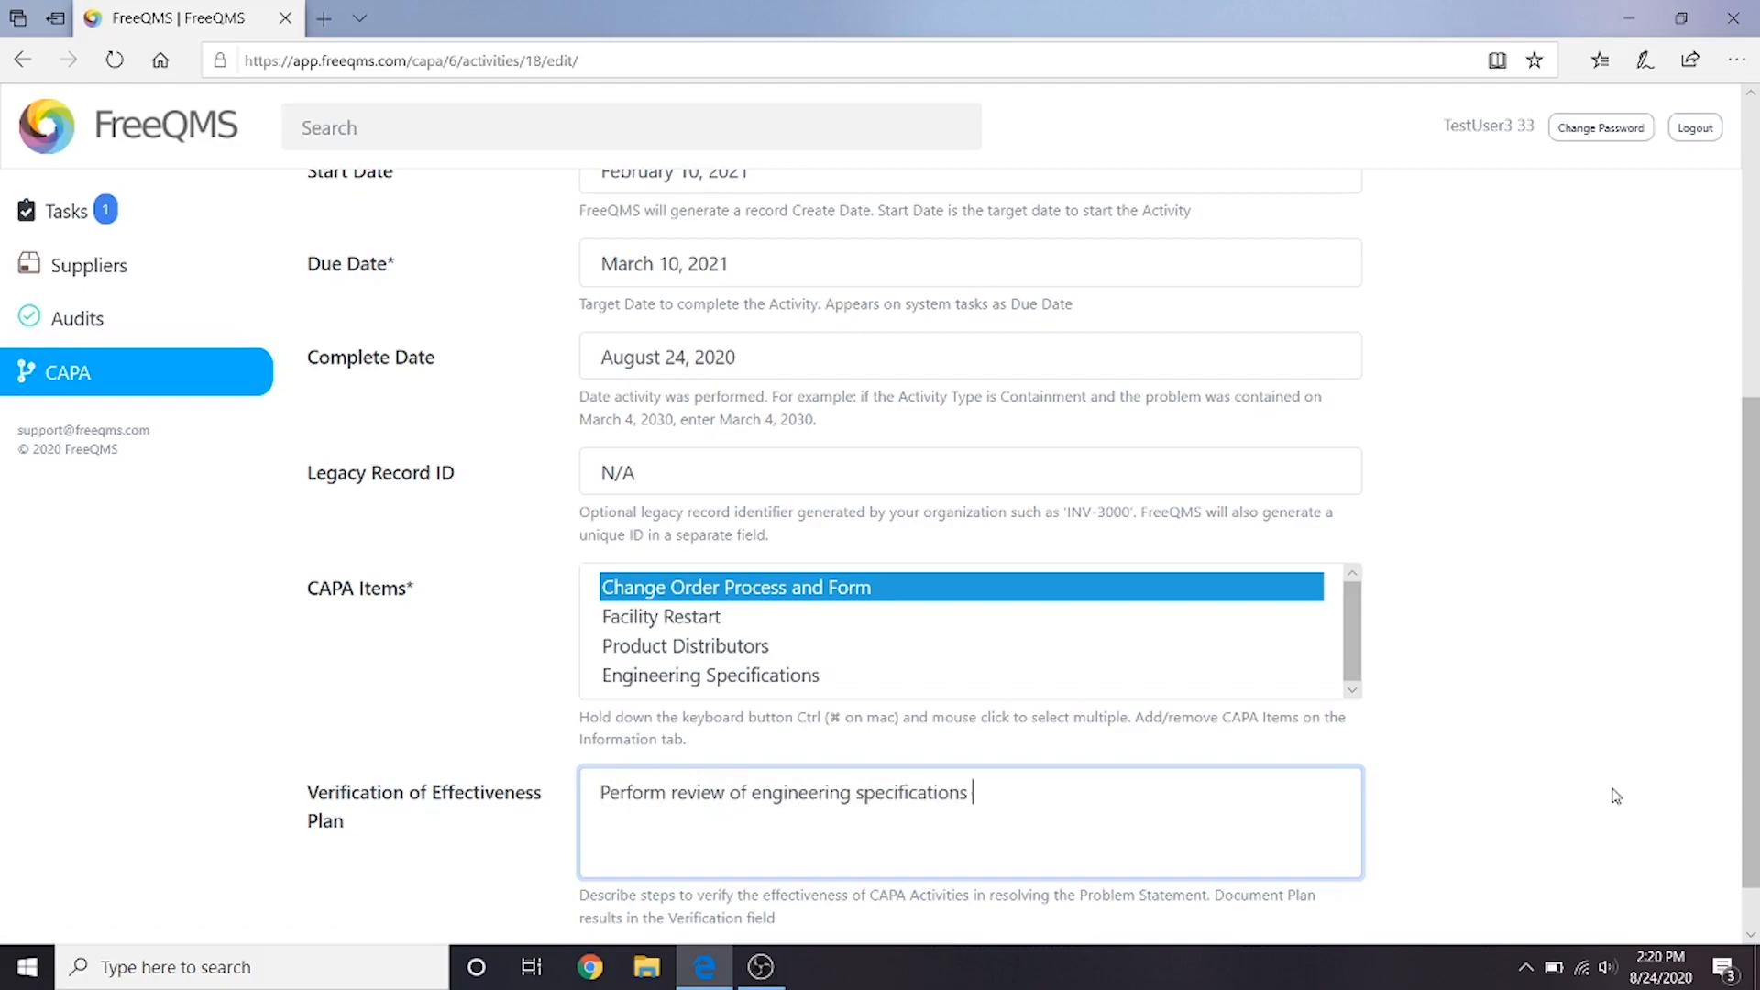
type("to assess conformance to ISO 149")
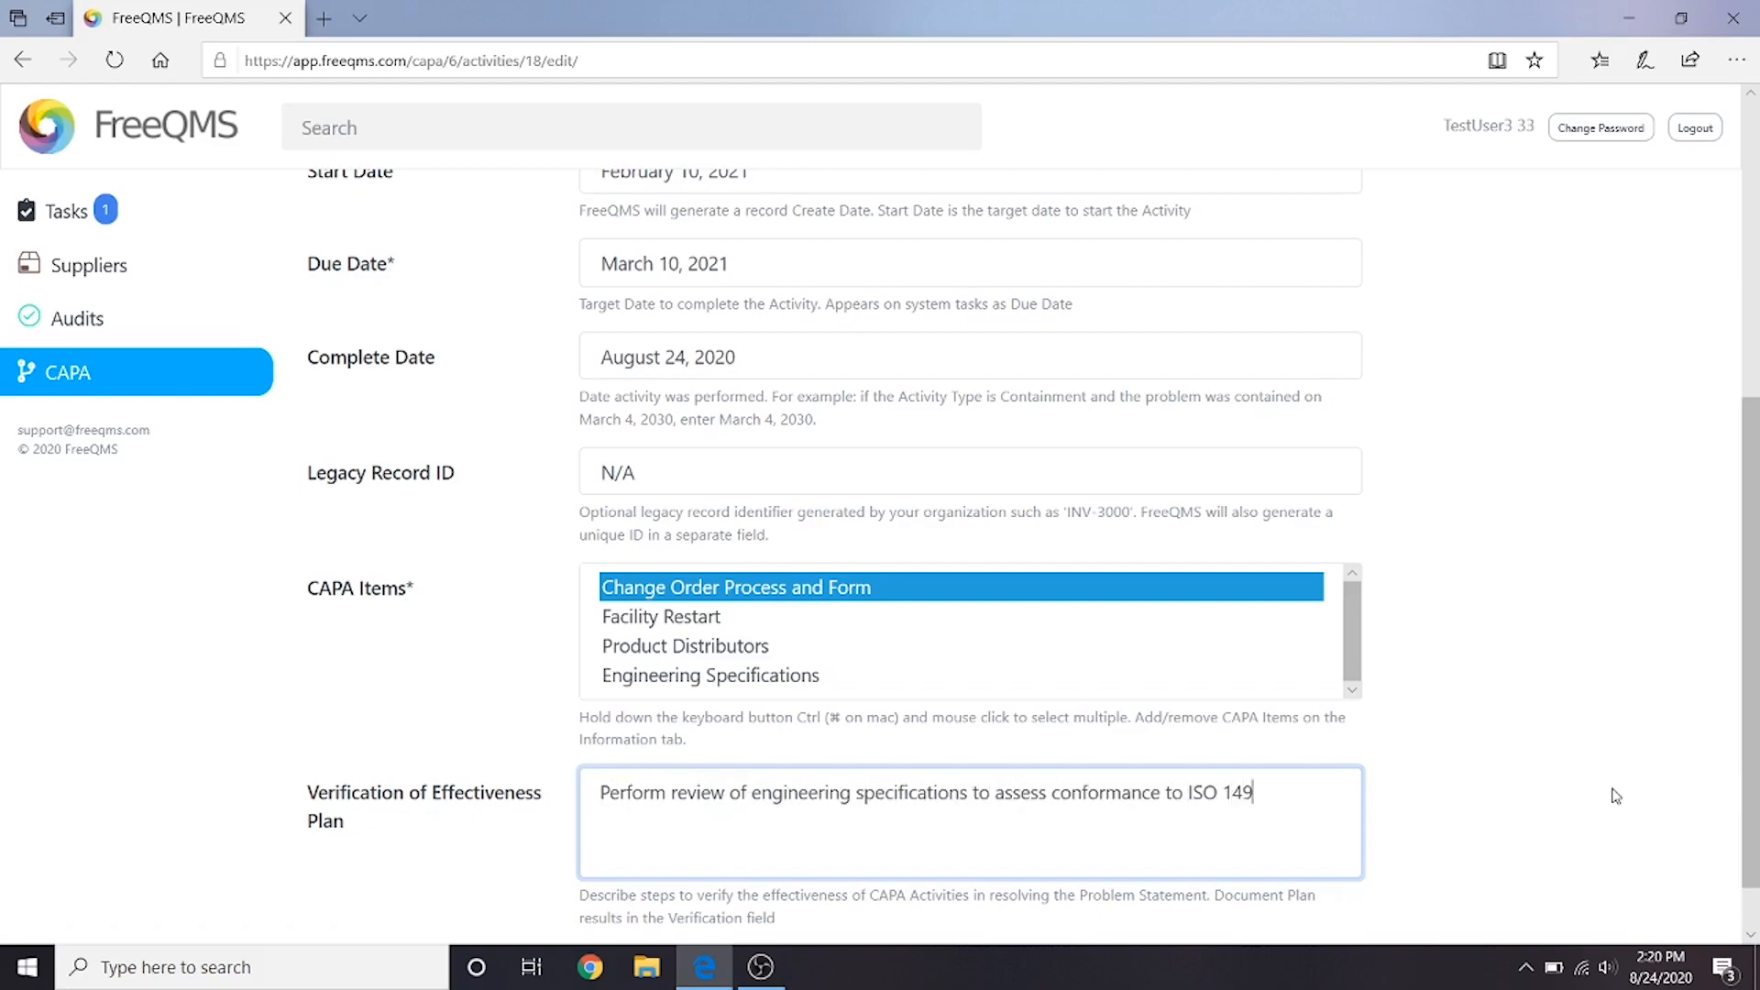
type("71. Trend change orde")
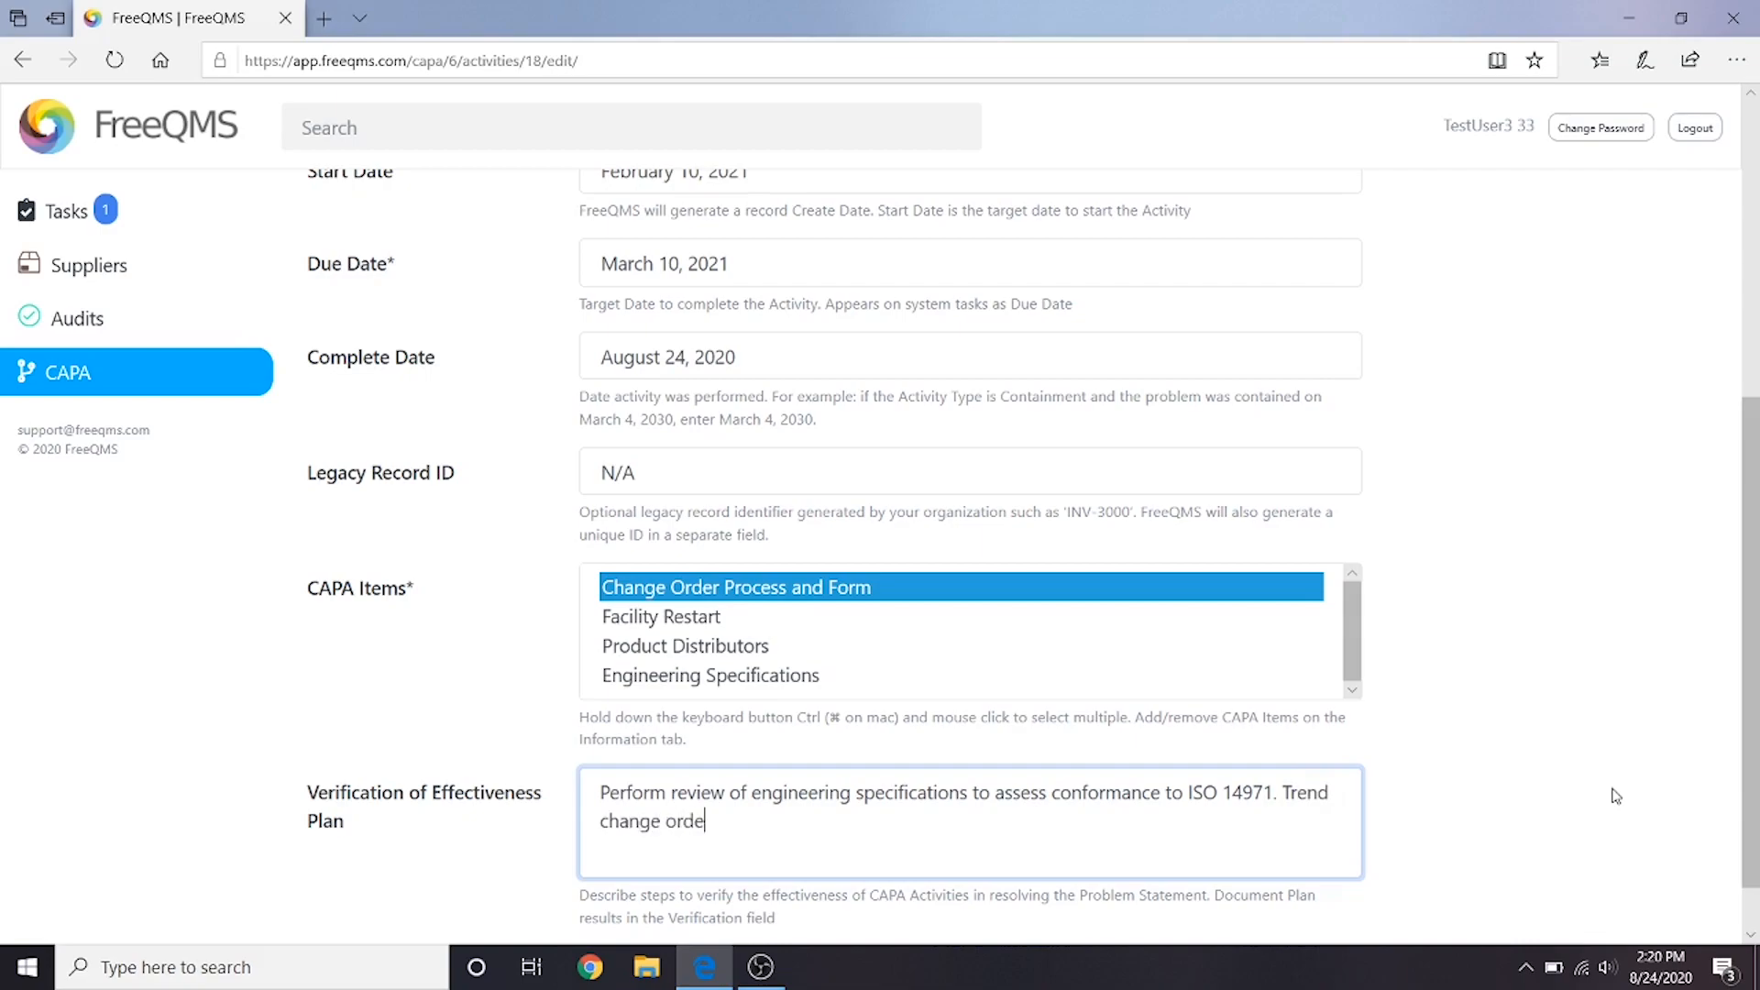
type("r start to finish date to determine eff")
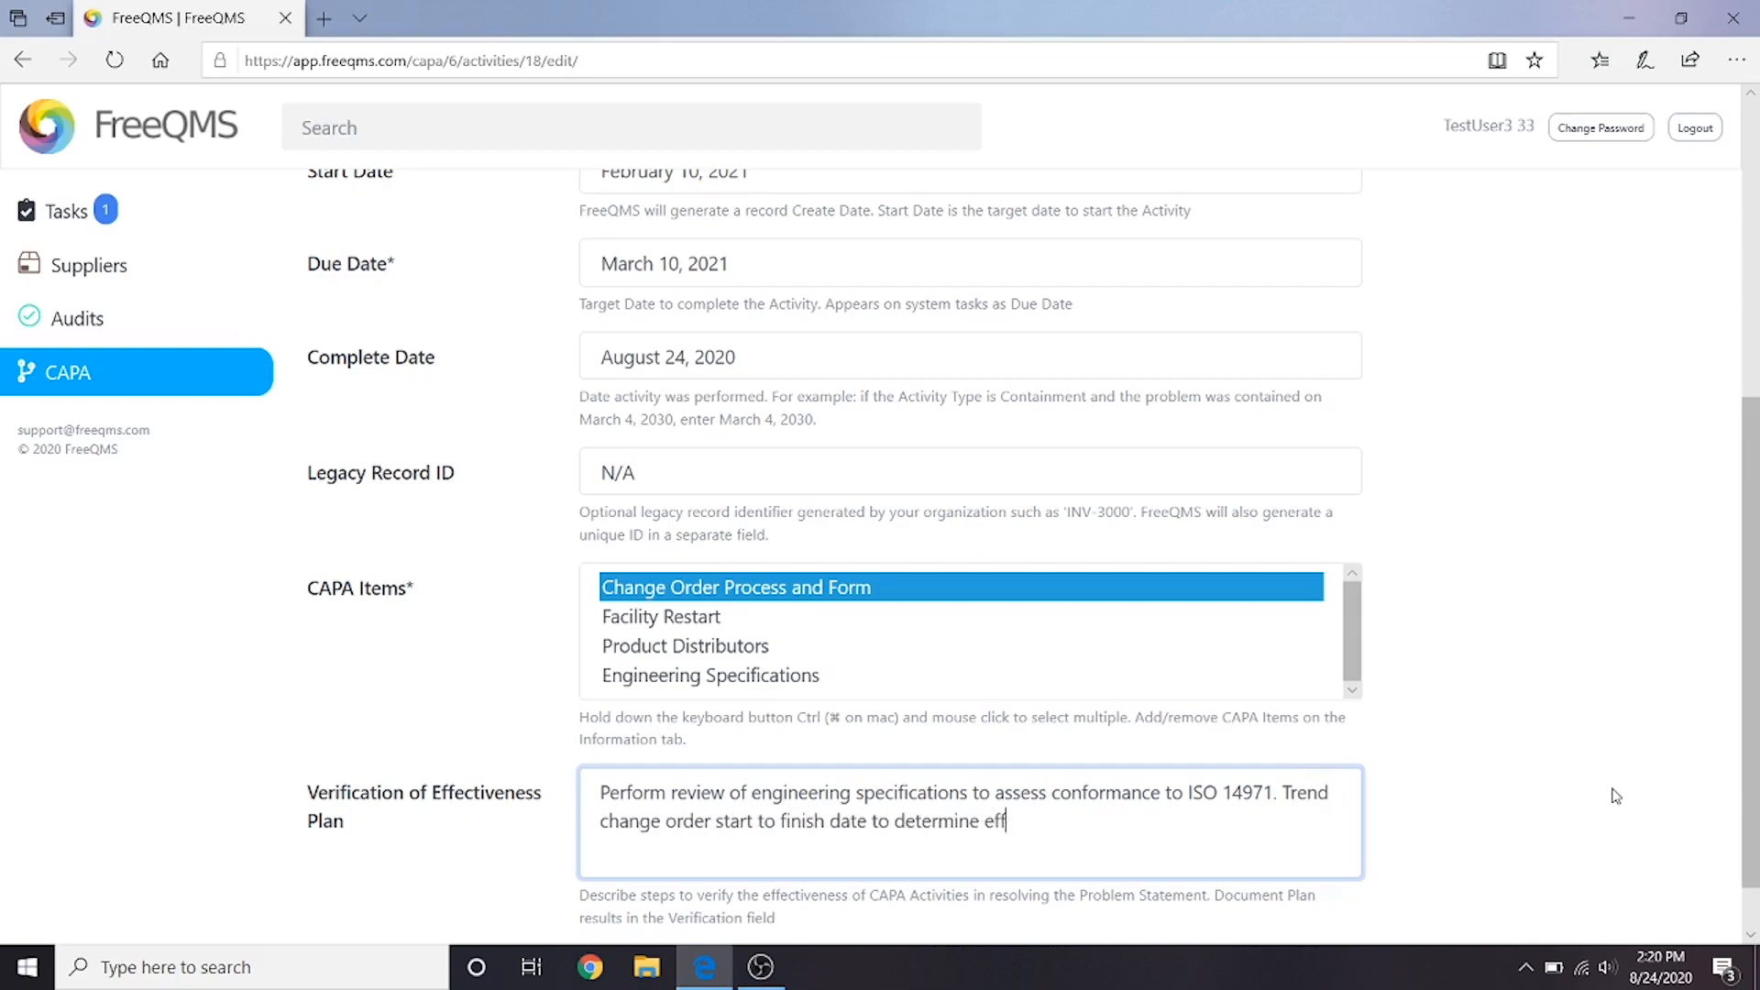
type("ect of efficiency of the ")
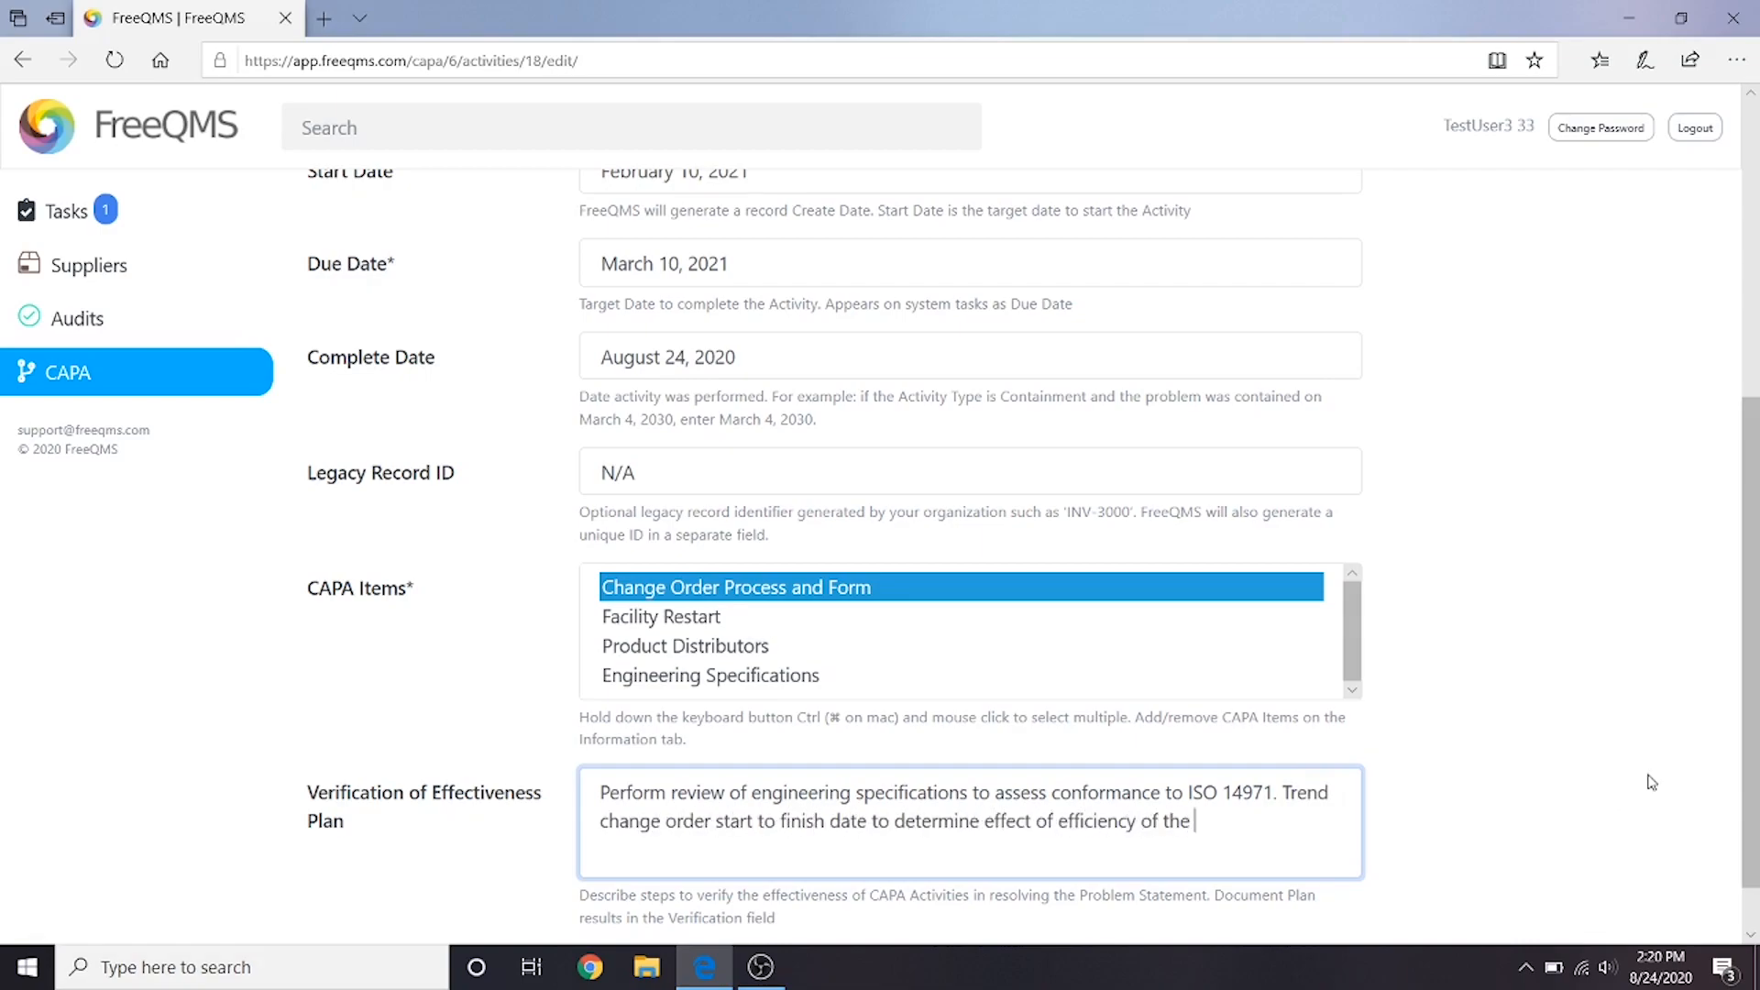
type("change process. Trend nonc")
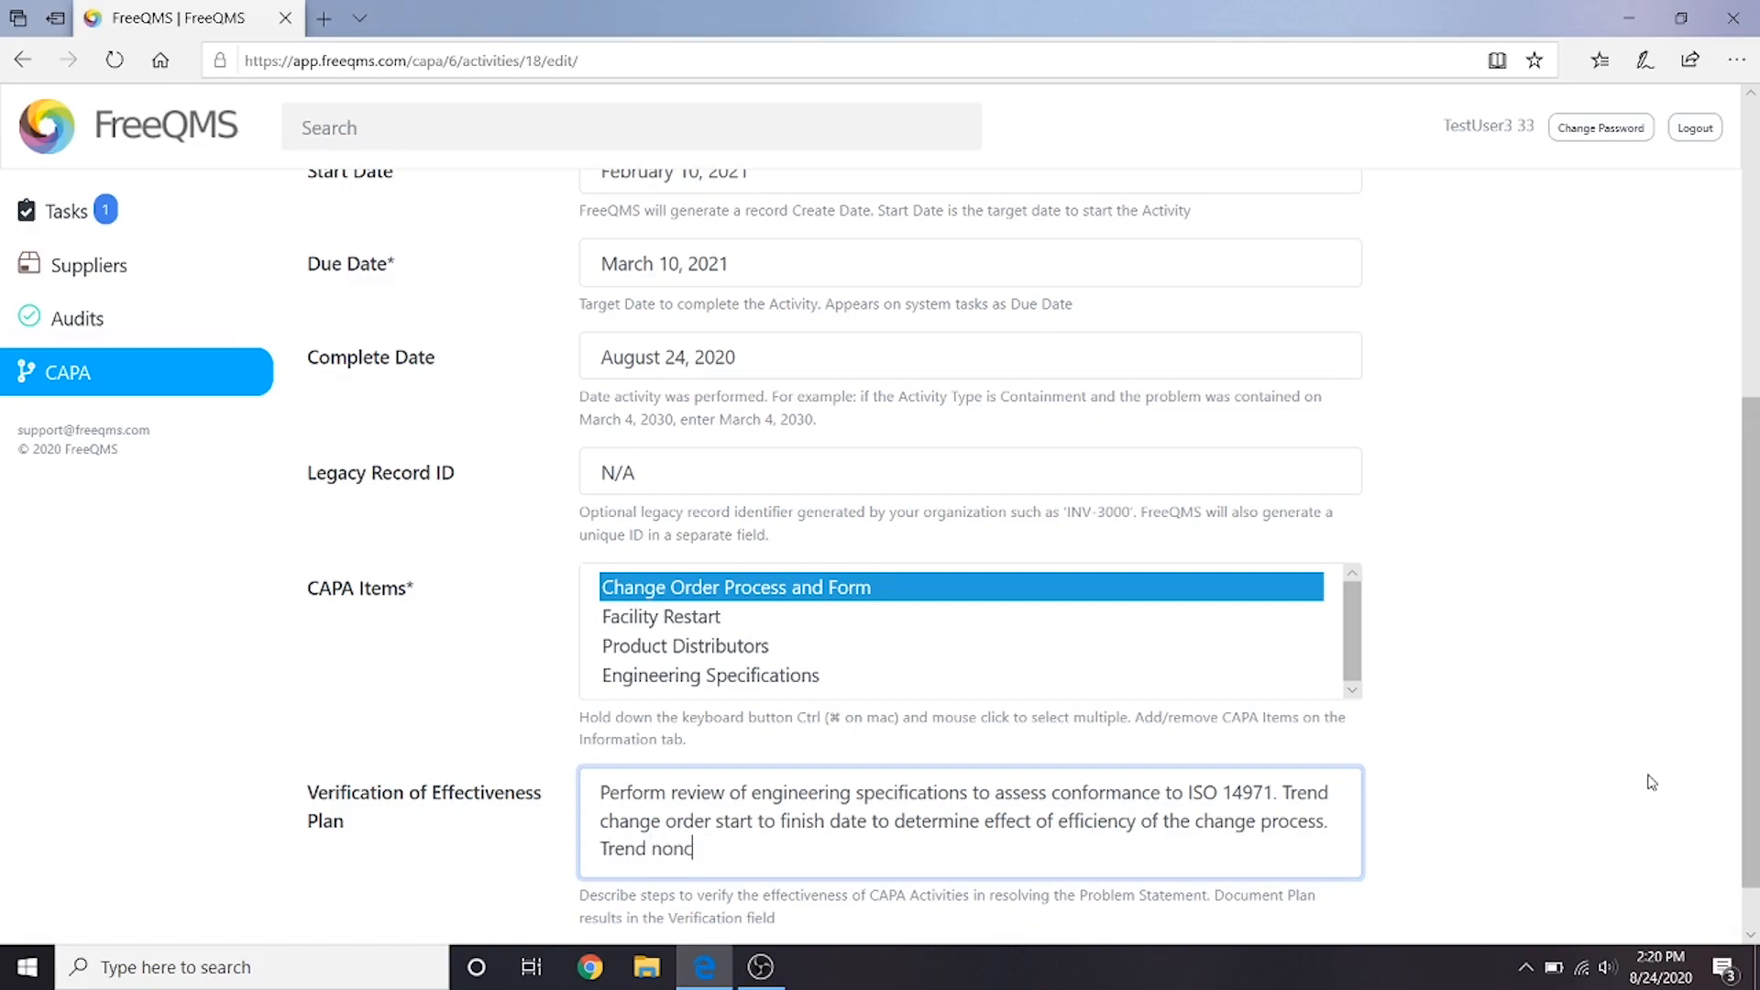
type("onformances and audit find")
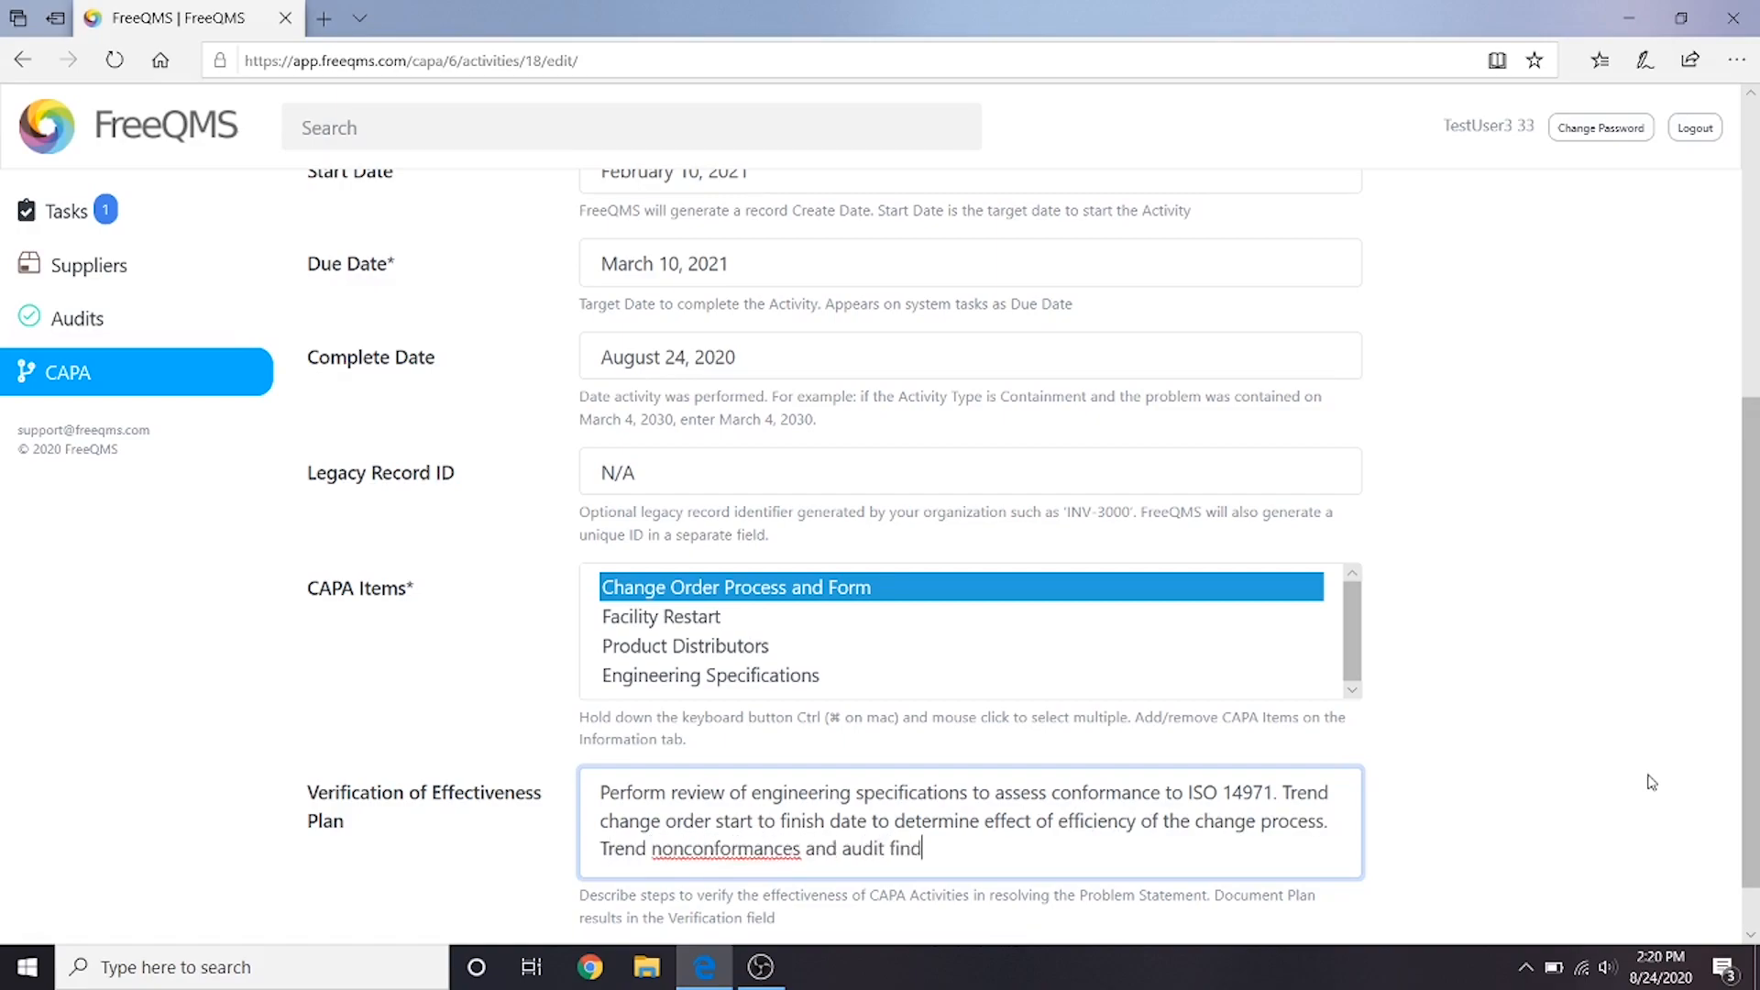
type("ings relating to ISO 14971 t")
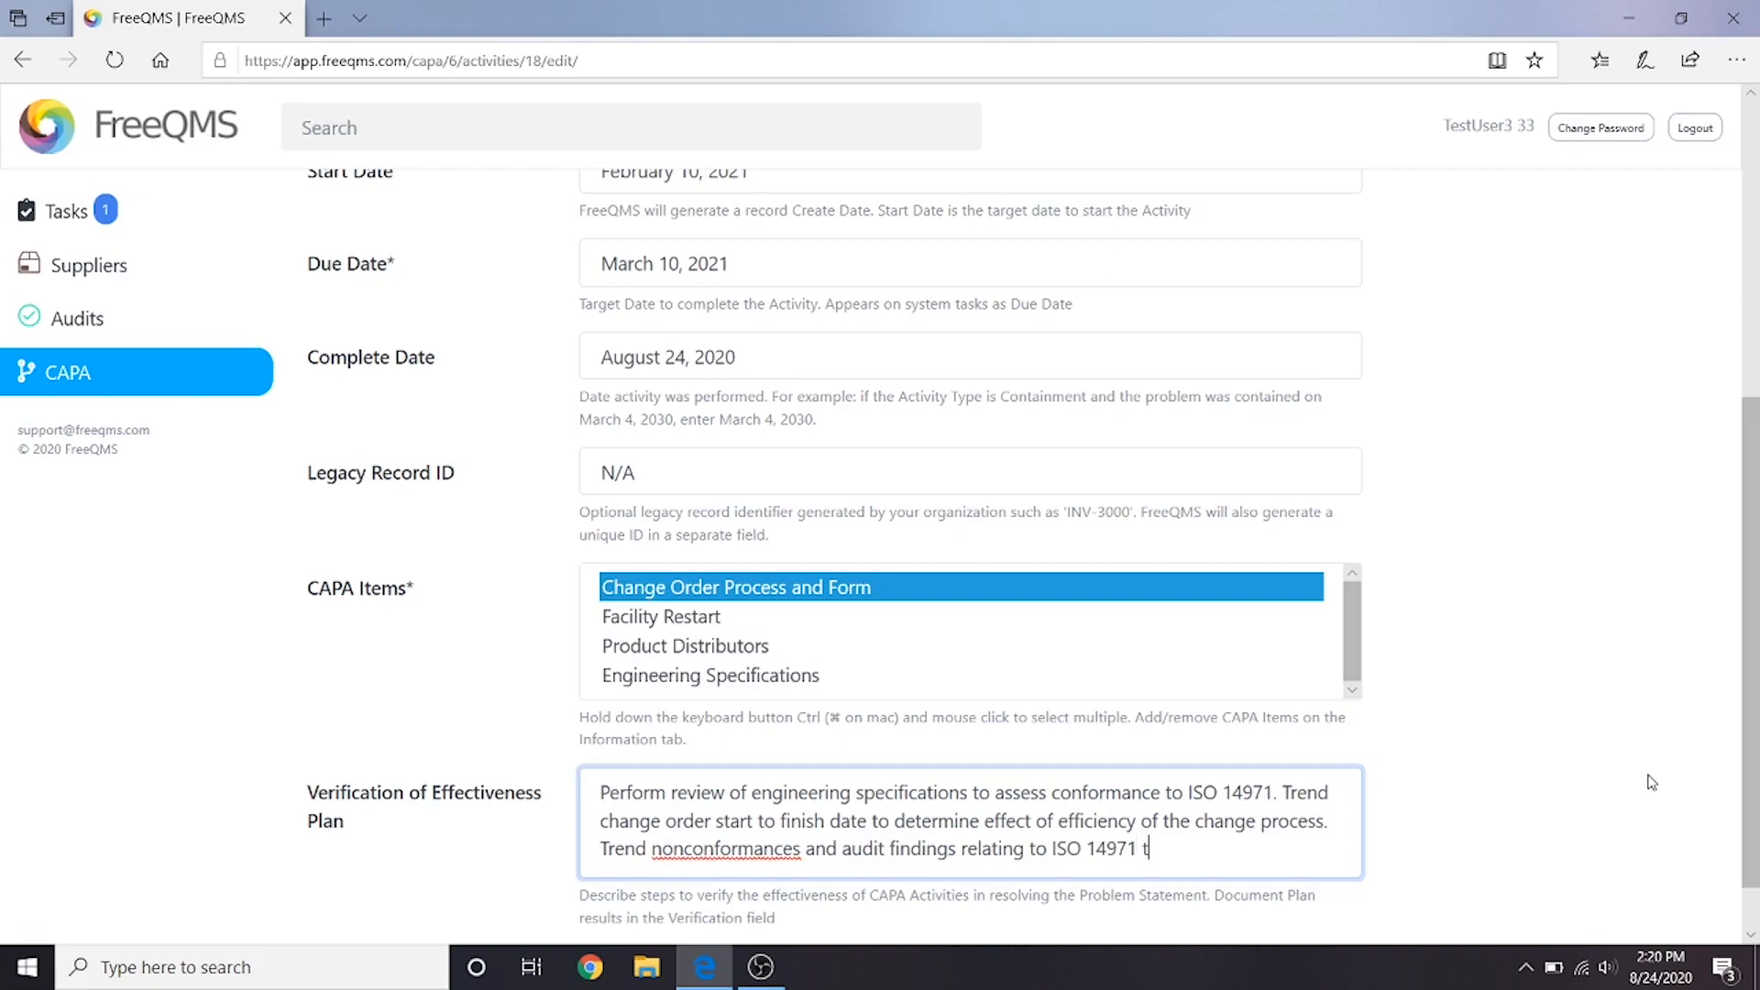
type("o determine effectiveness of changes.")
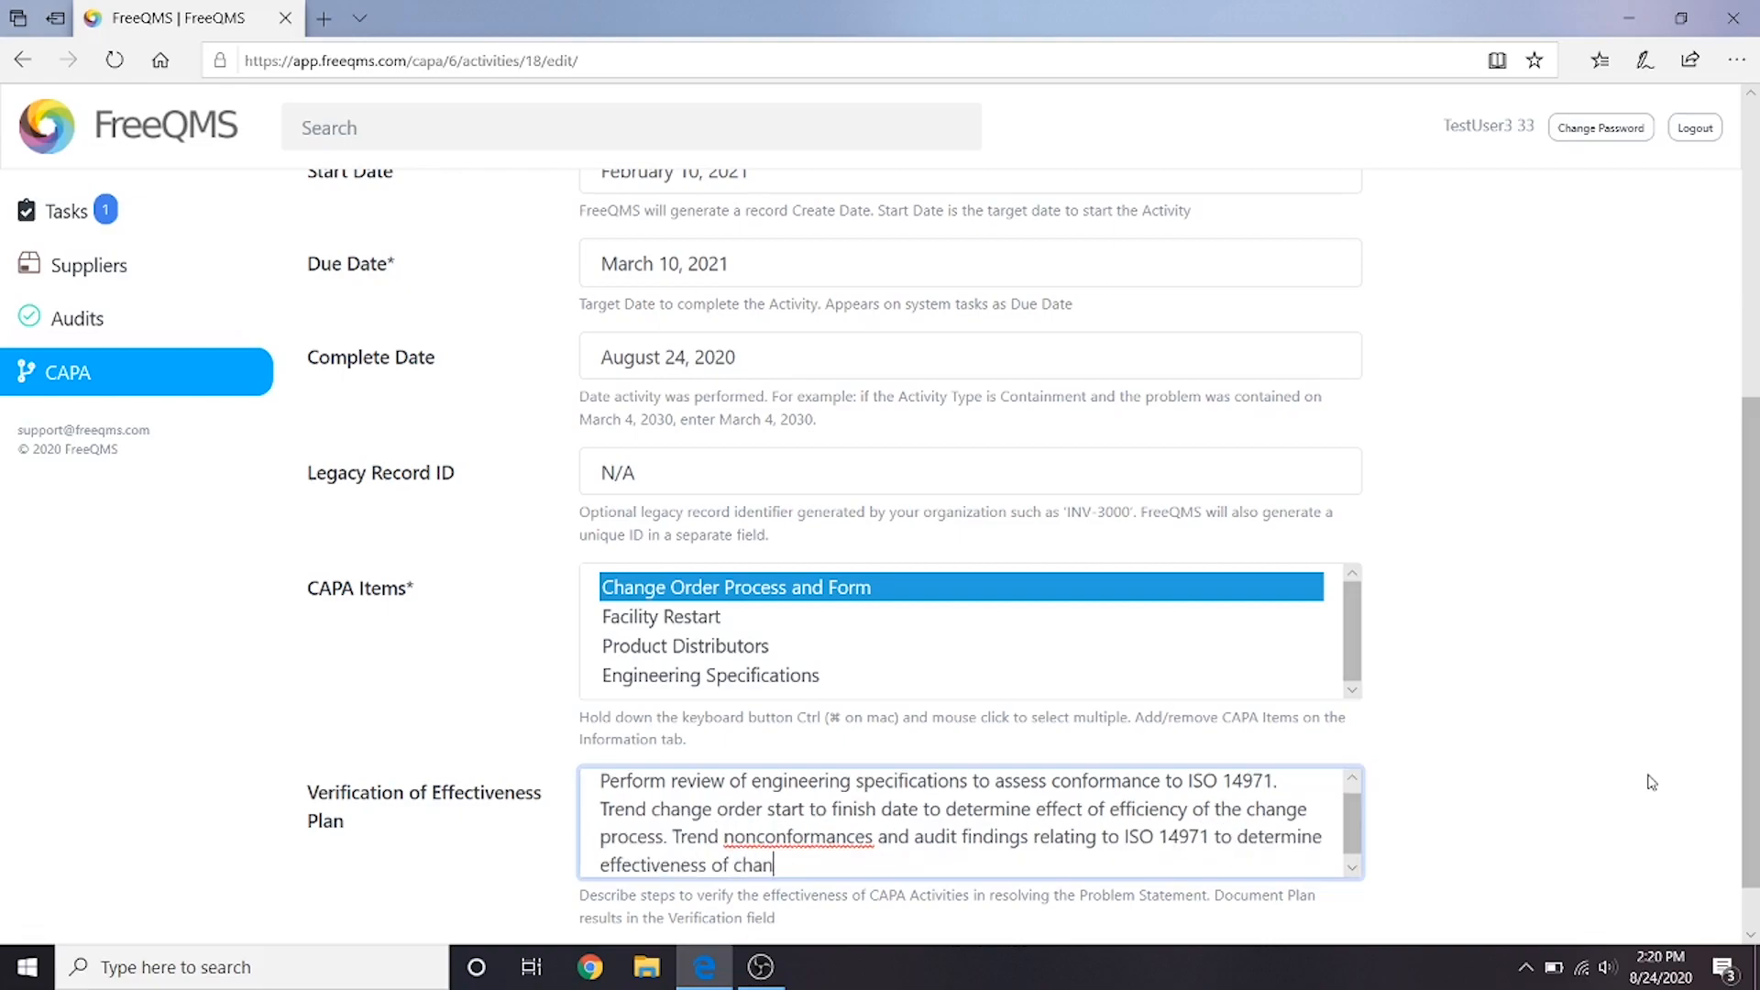
- Finish the plan with "Trend nonconformances and audit findings relating to ISO 14971 to determine effectiveness of changes." and save the activity
scroll(1651, 782, "down", 1)
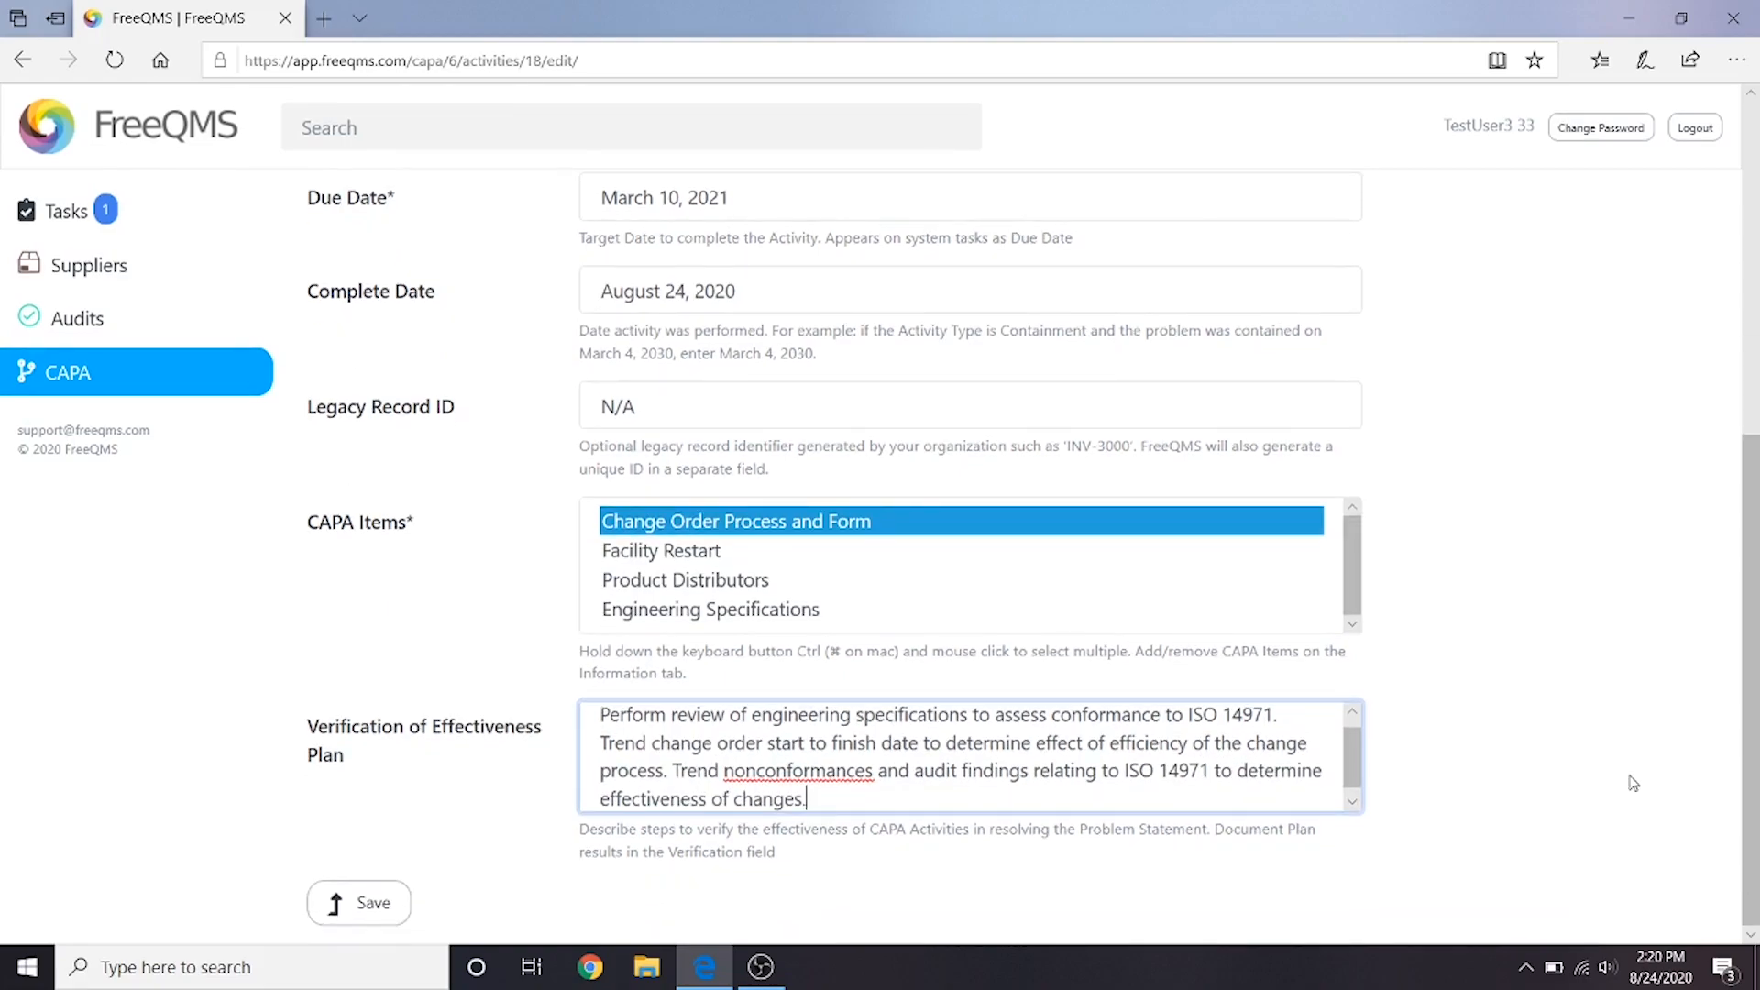
left_click(374, 907)
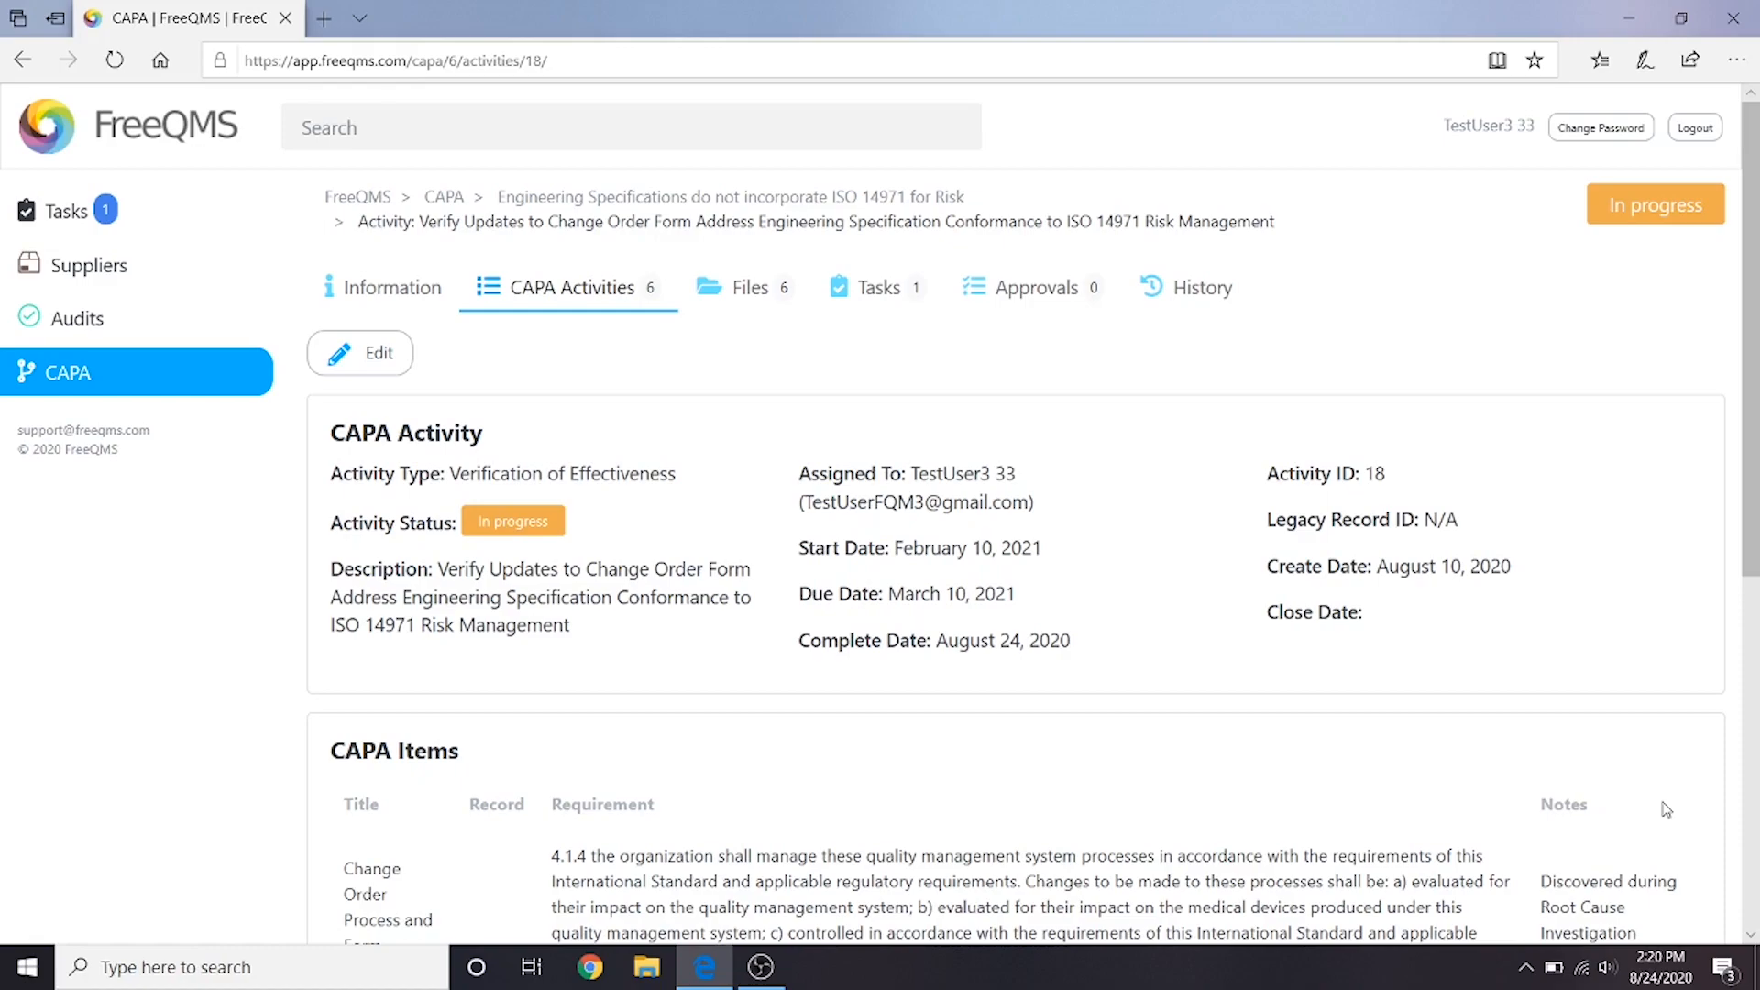
- Add an activity verification and begin its evidence with "See attached PDF including a review of engineering specifications to assess conformance to ISO 14971"
scroll(1558, 811, "down", 7)
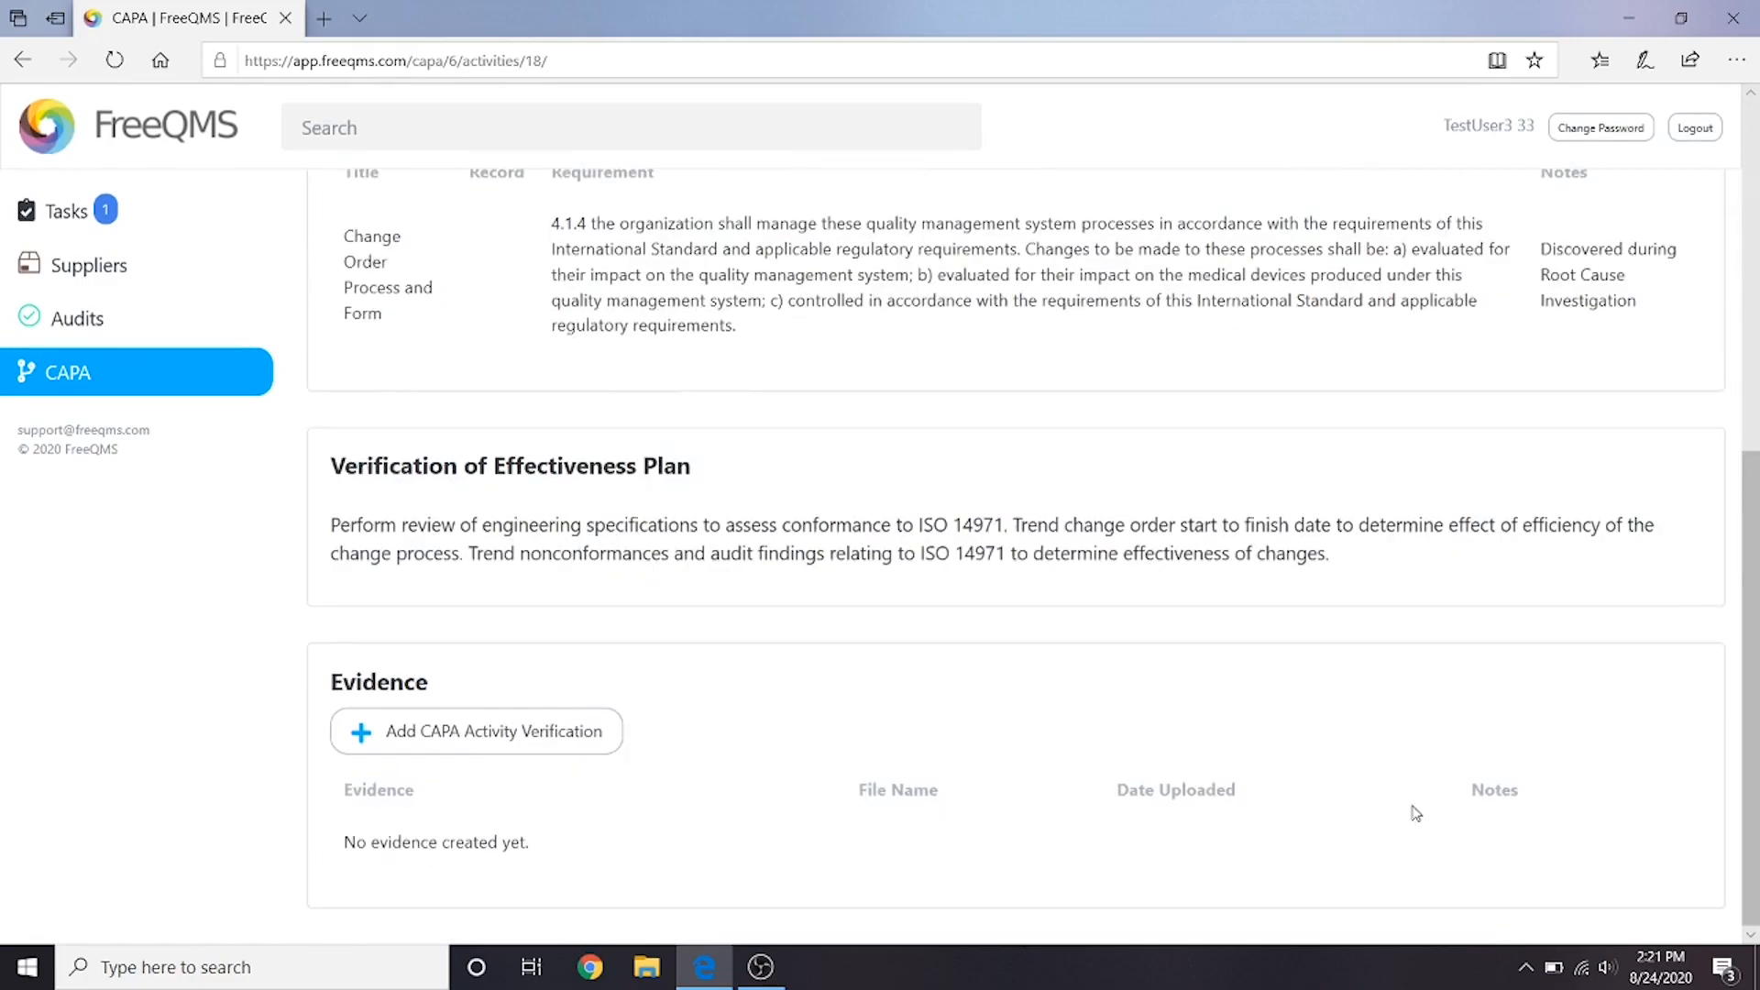
left_click(550, 754)
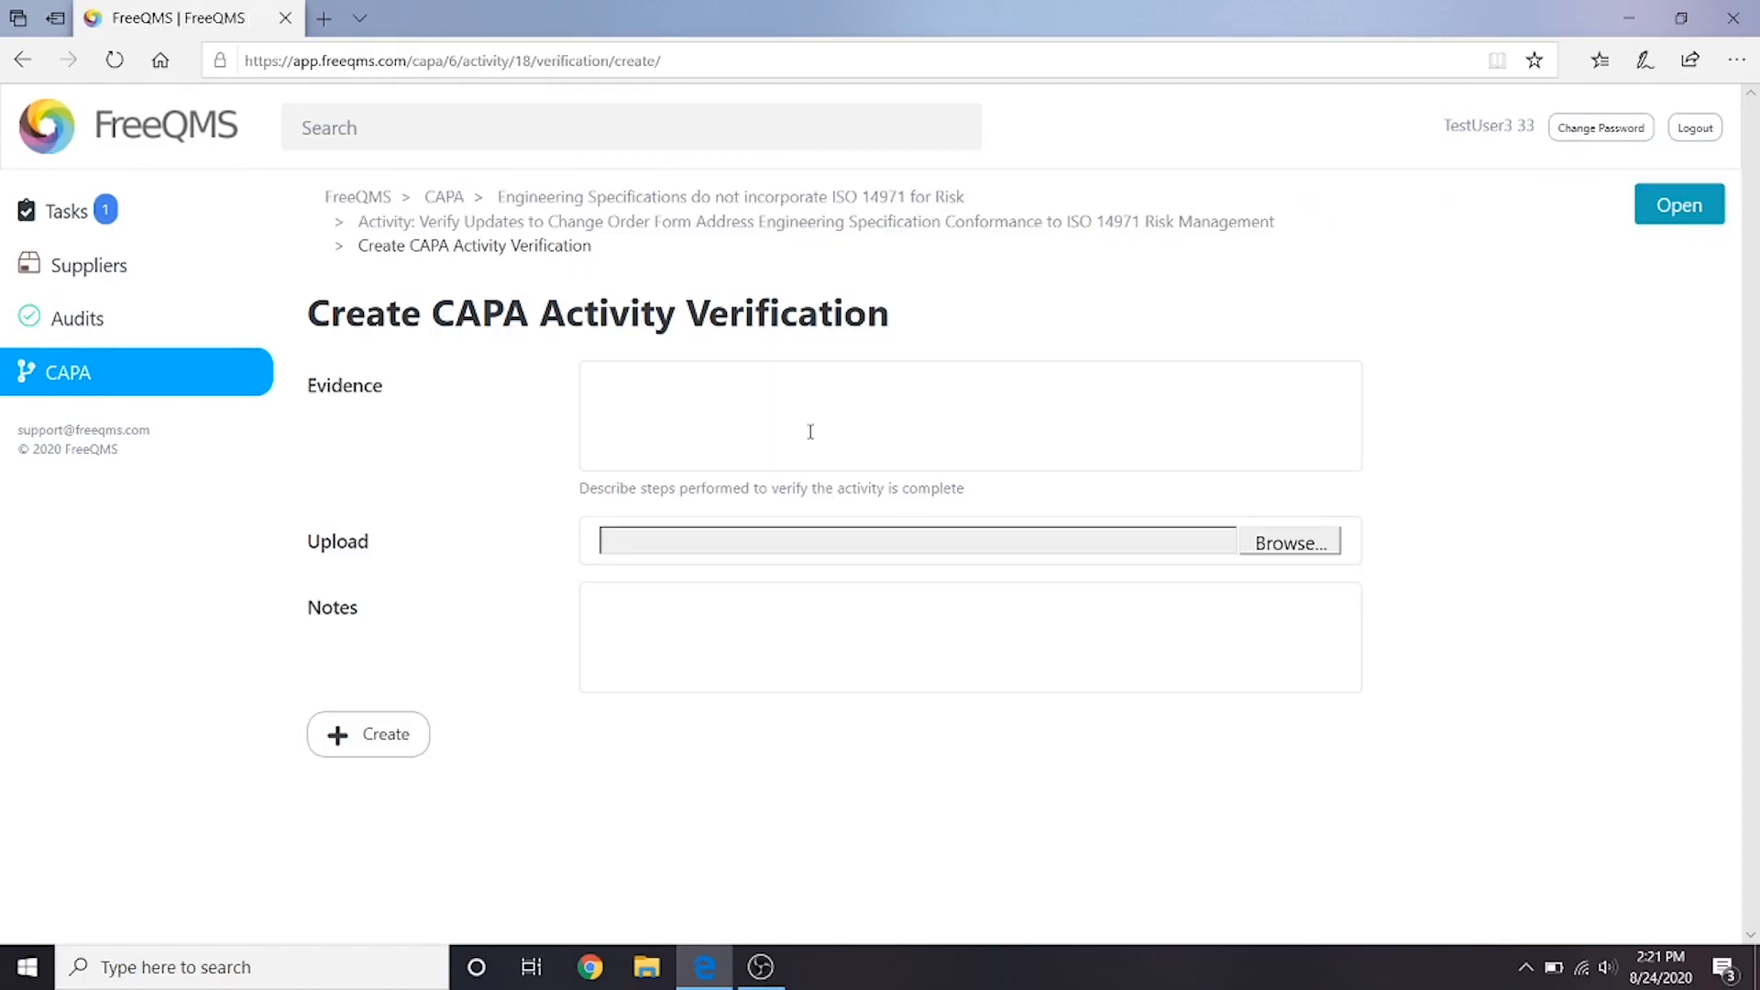
left_click(810, 438)
type("See att")
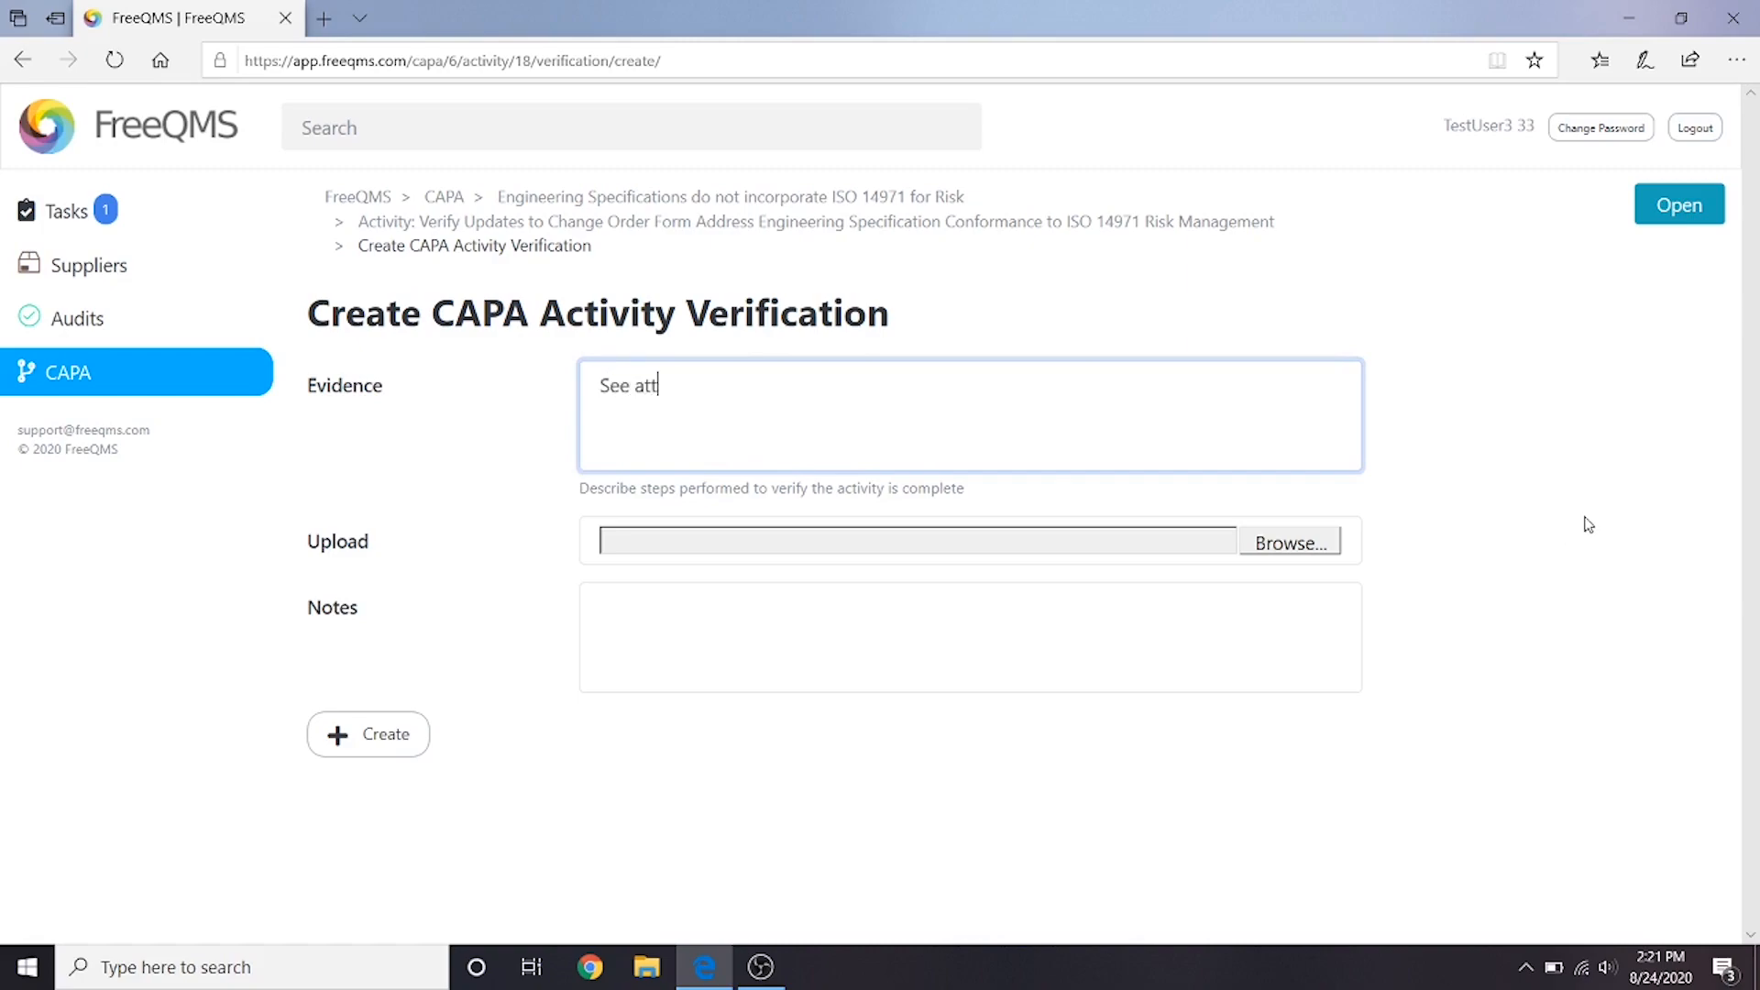
type("ached PDF including a review of engineerin")
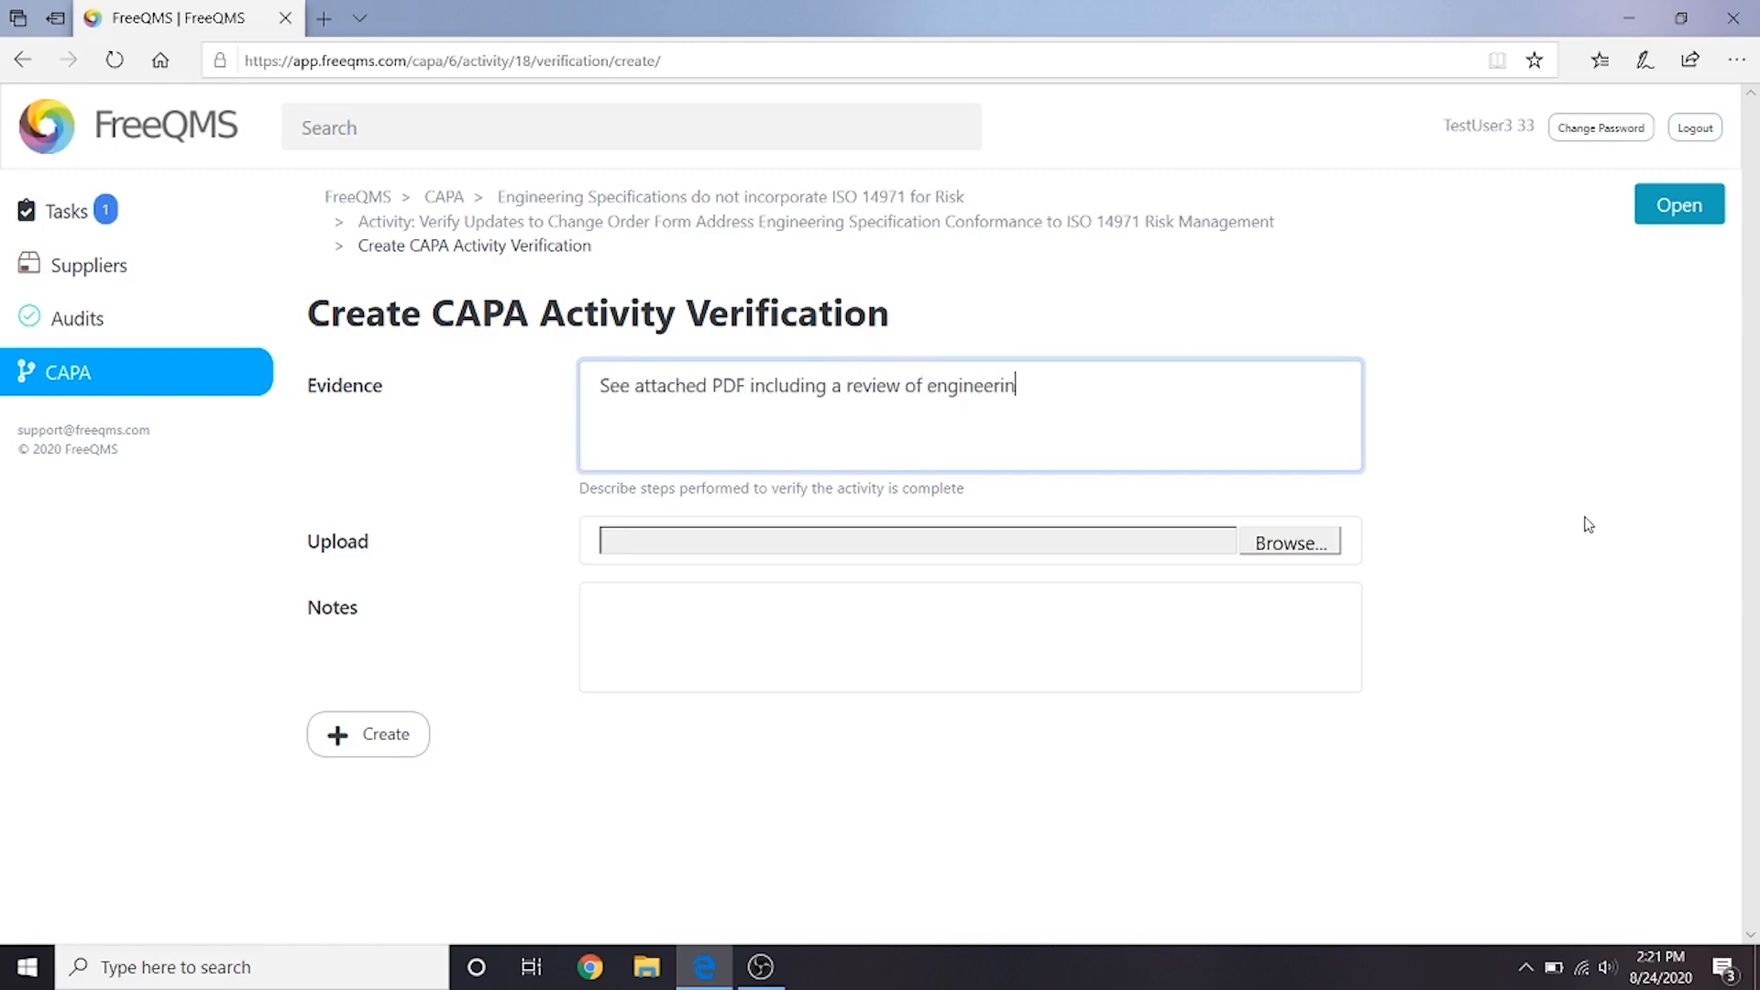
type("g specifications to assess conformance to ISO")
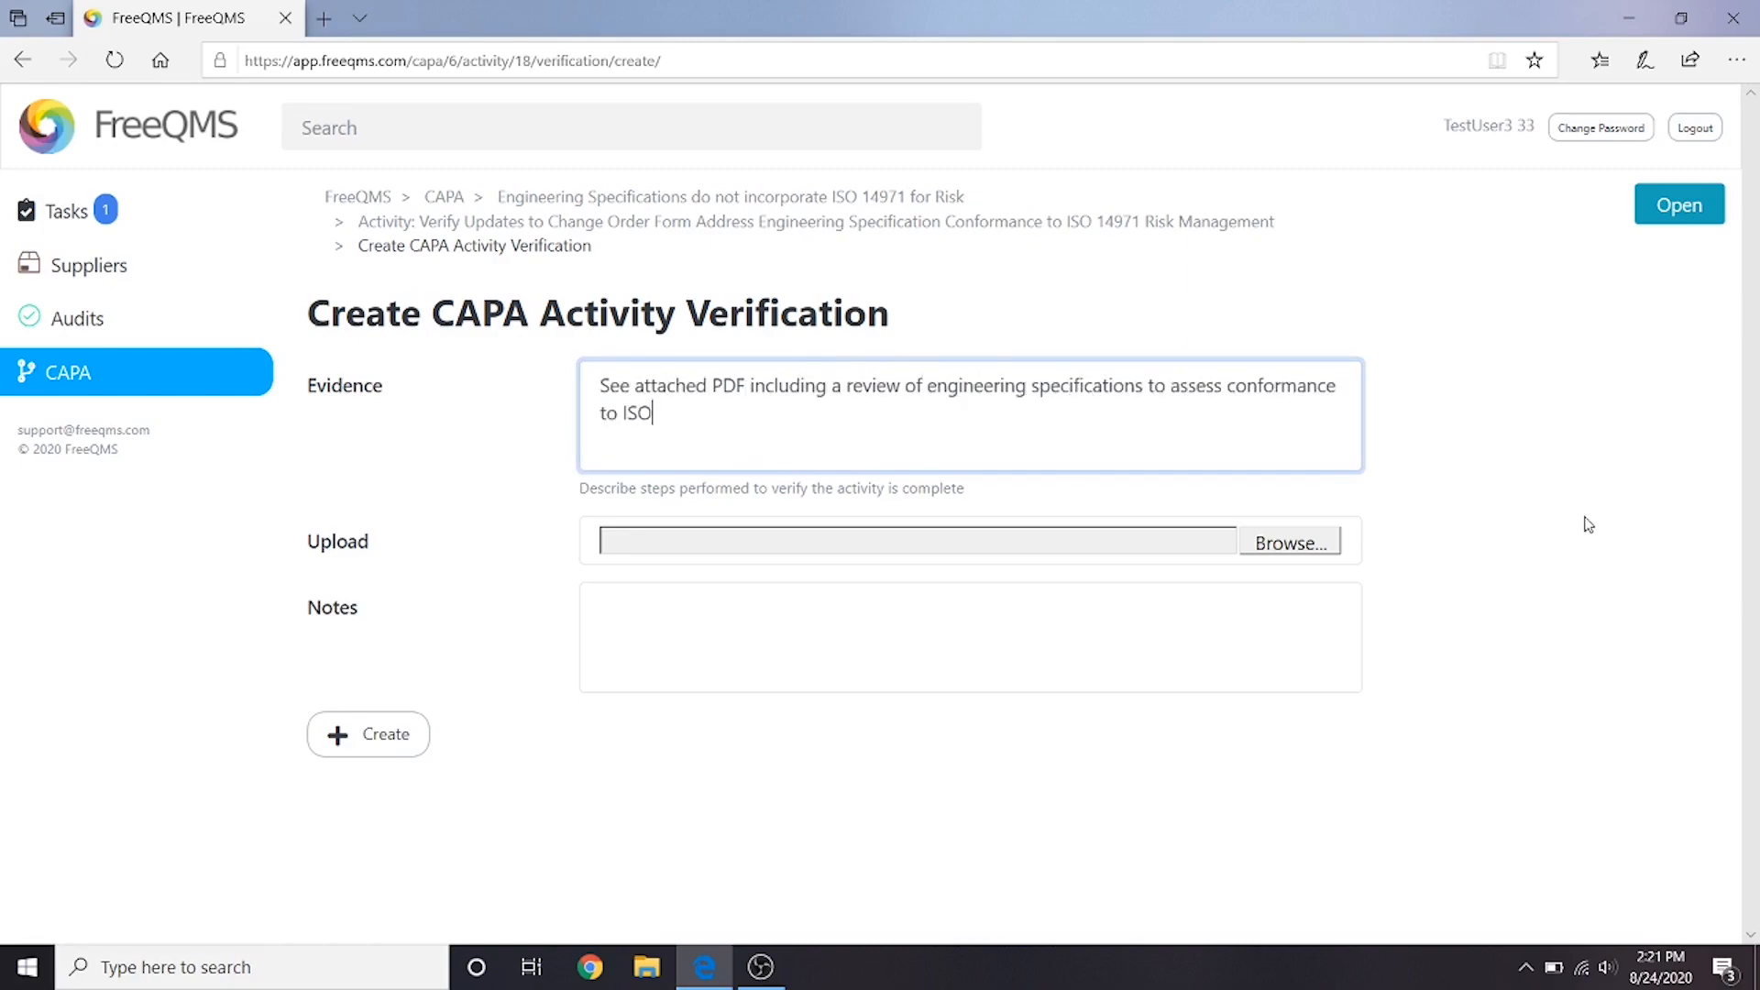
type(" 14971 and a trending ")
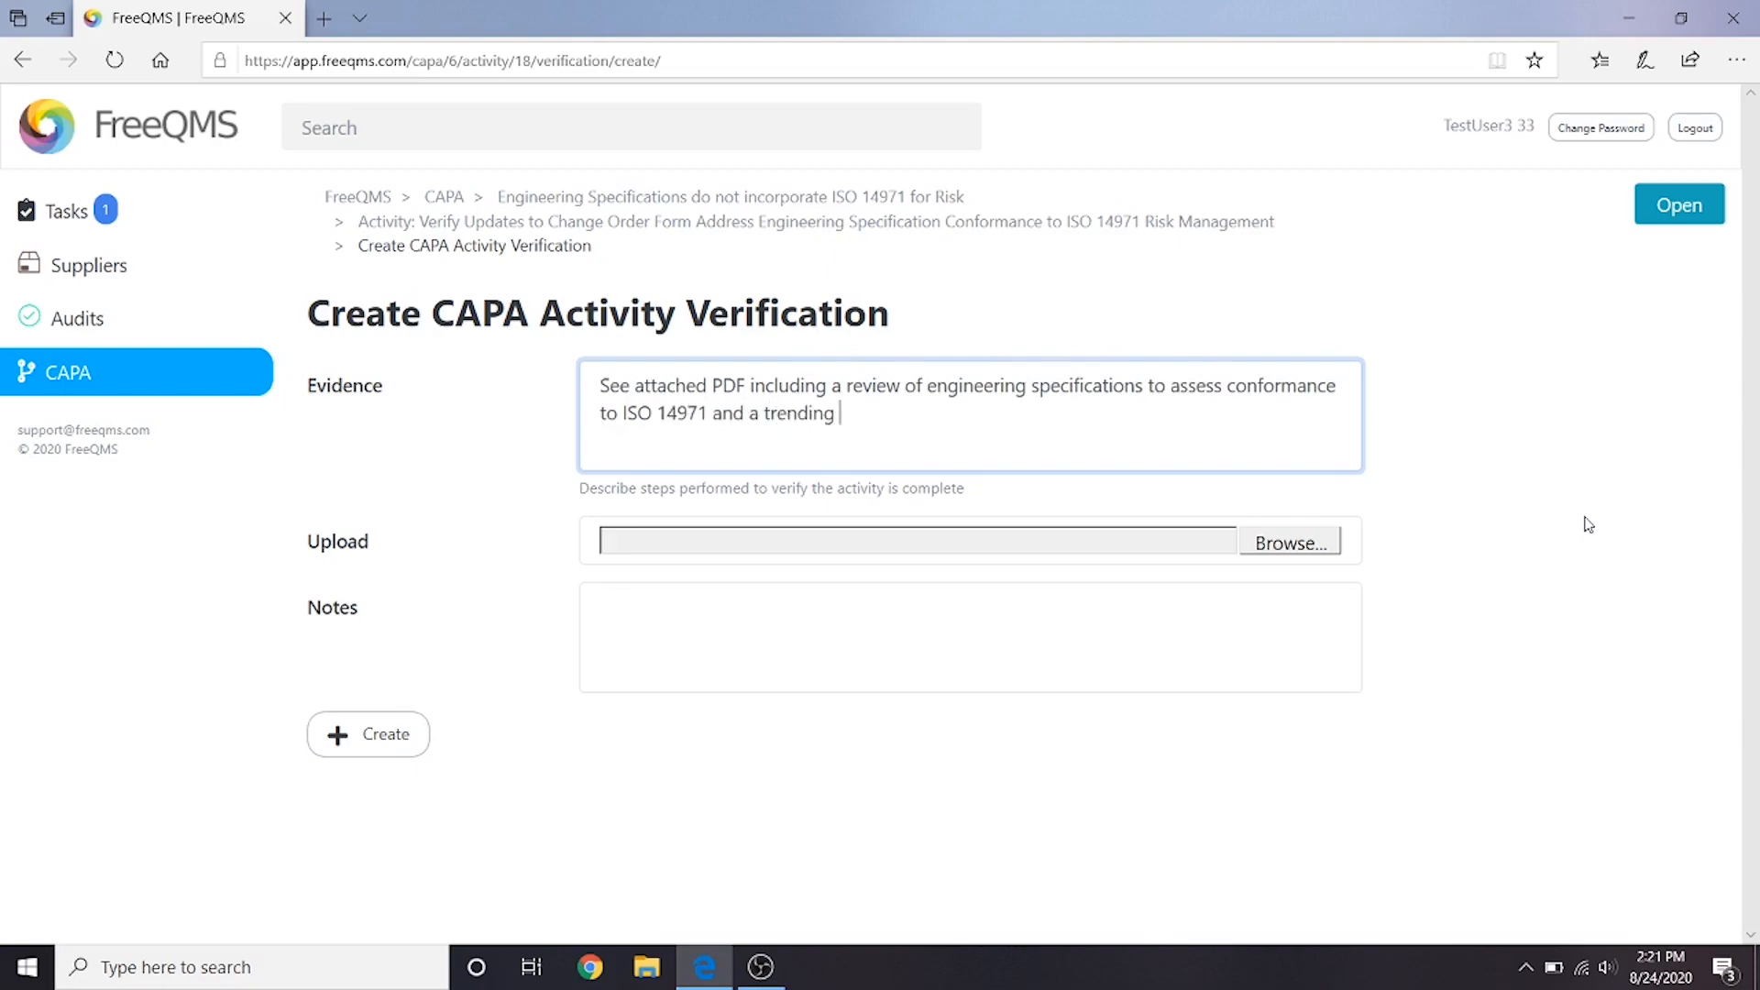
type("of change order start to finish date to d")
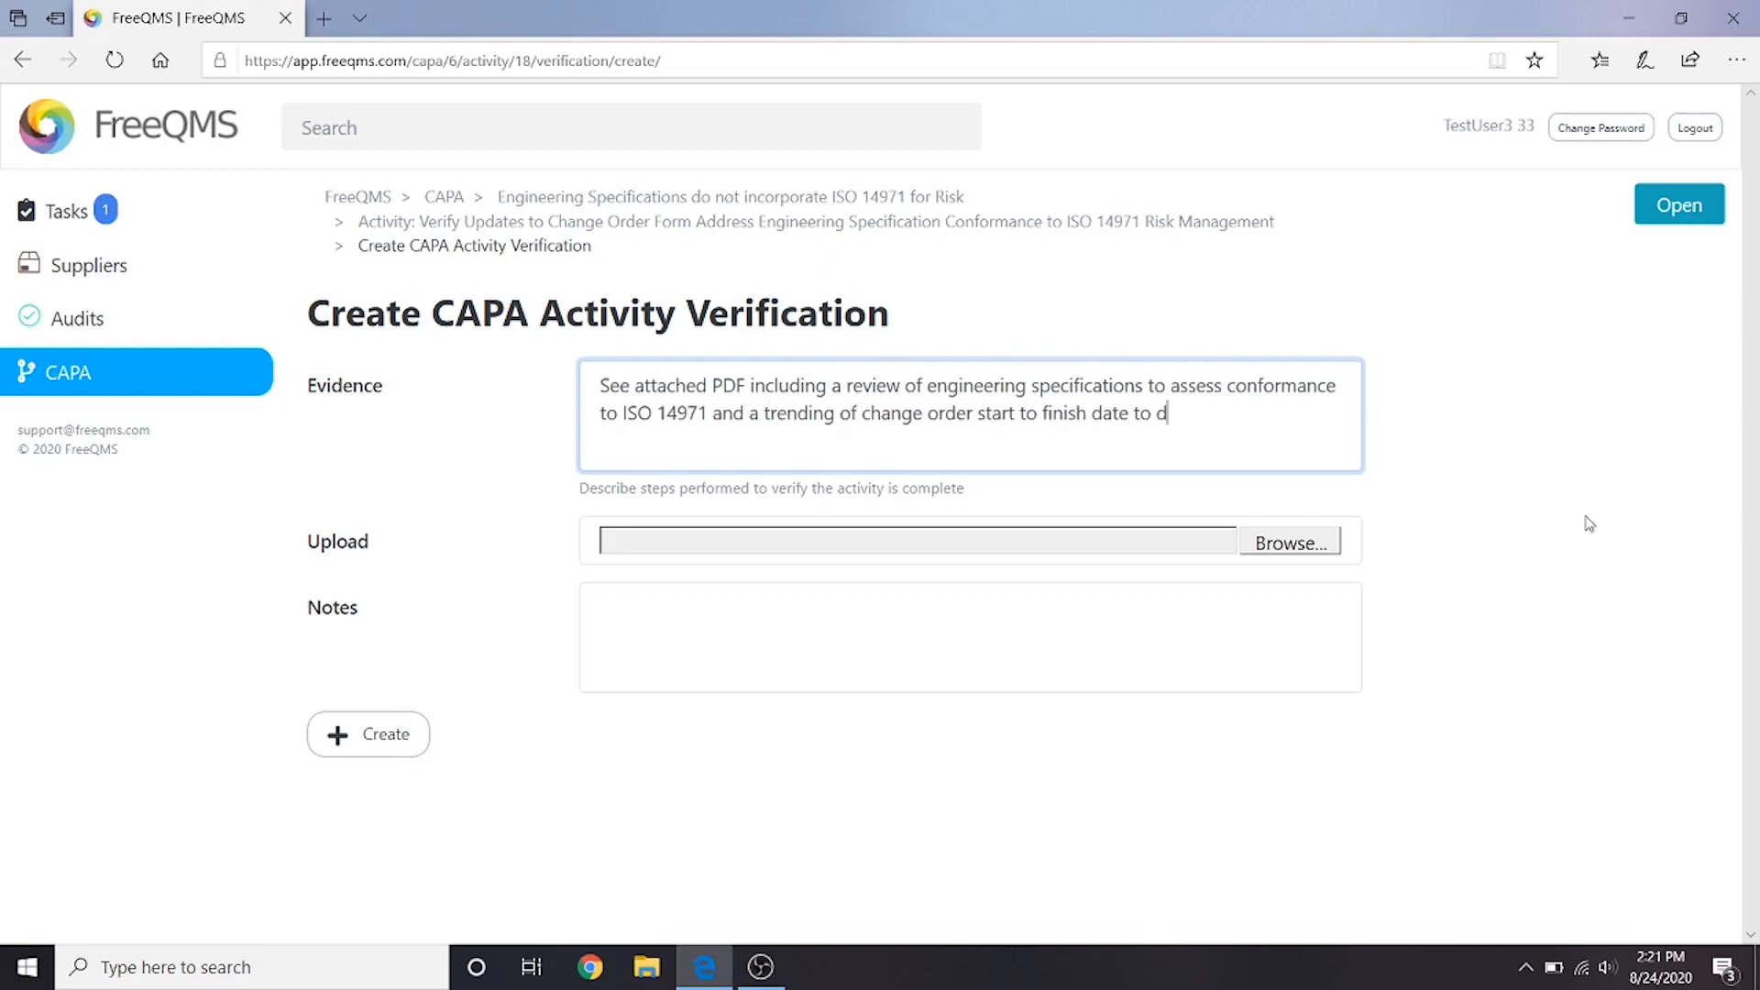
type("etermine effect of efficiency ")
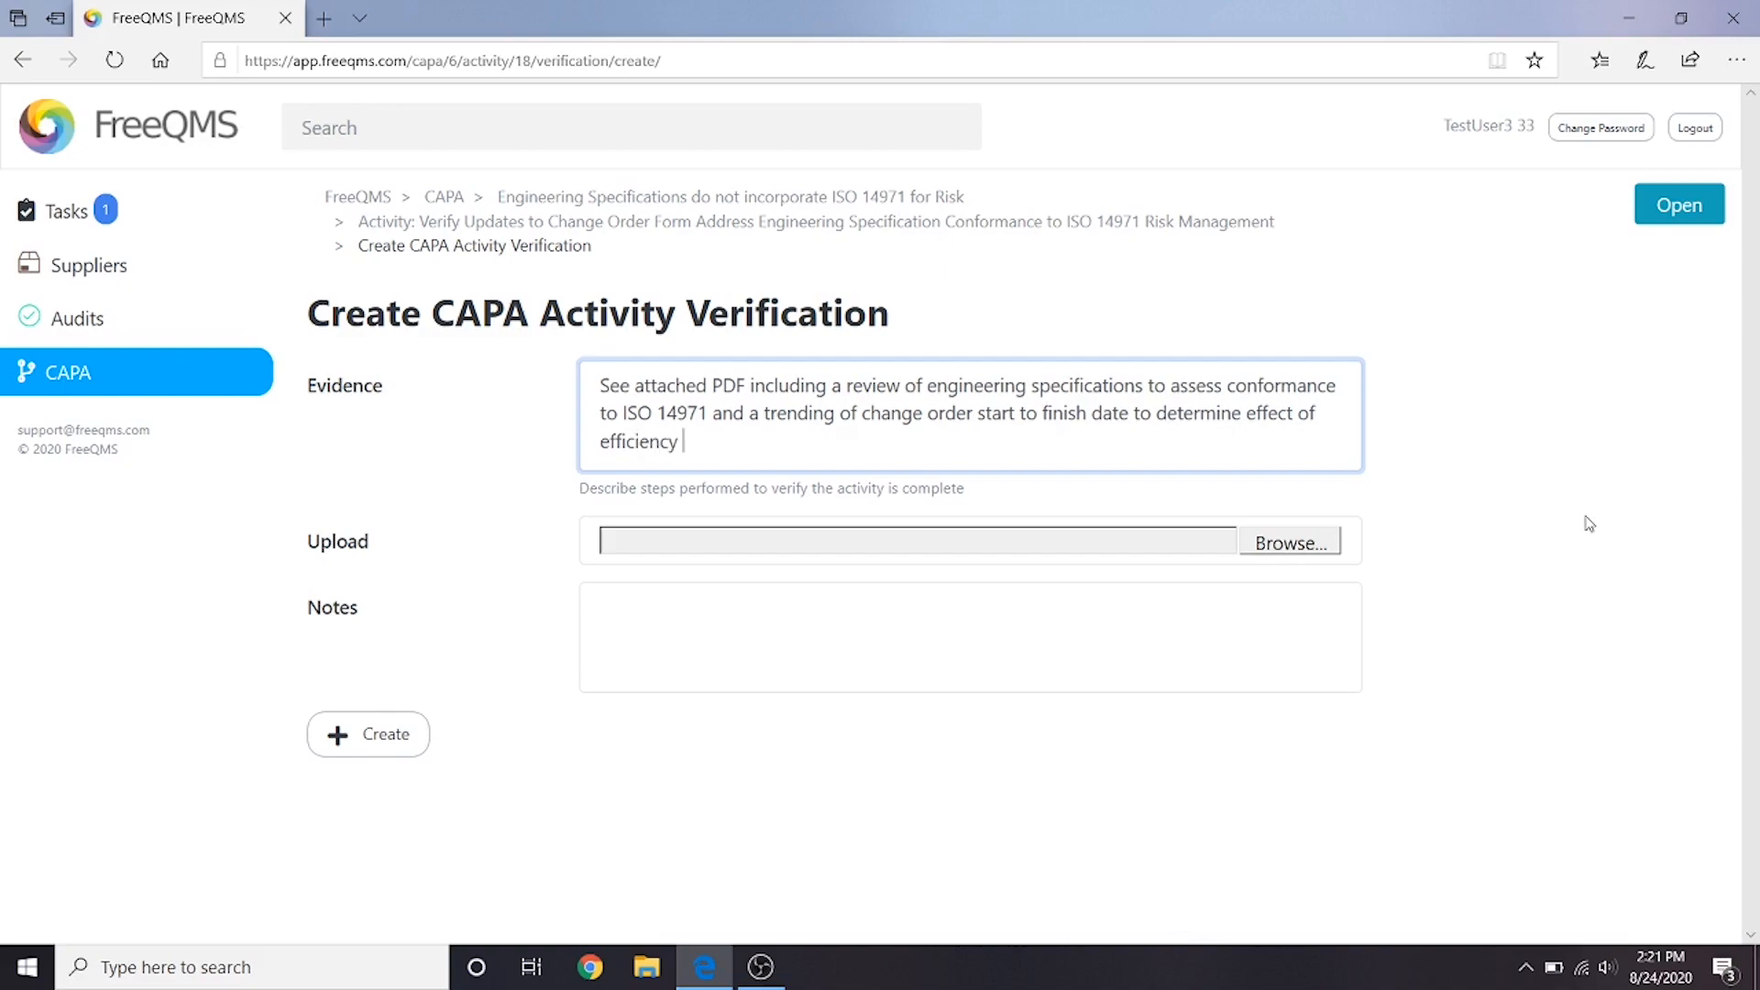
type("of the change process and a ")
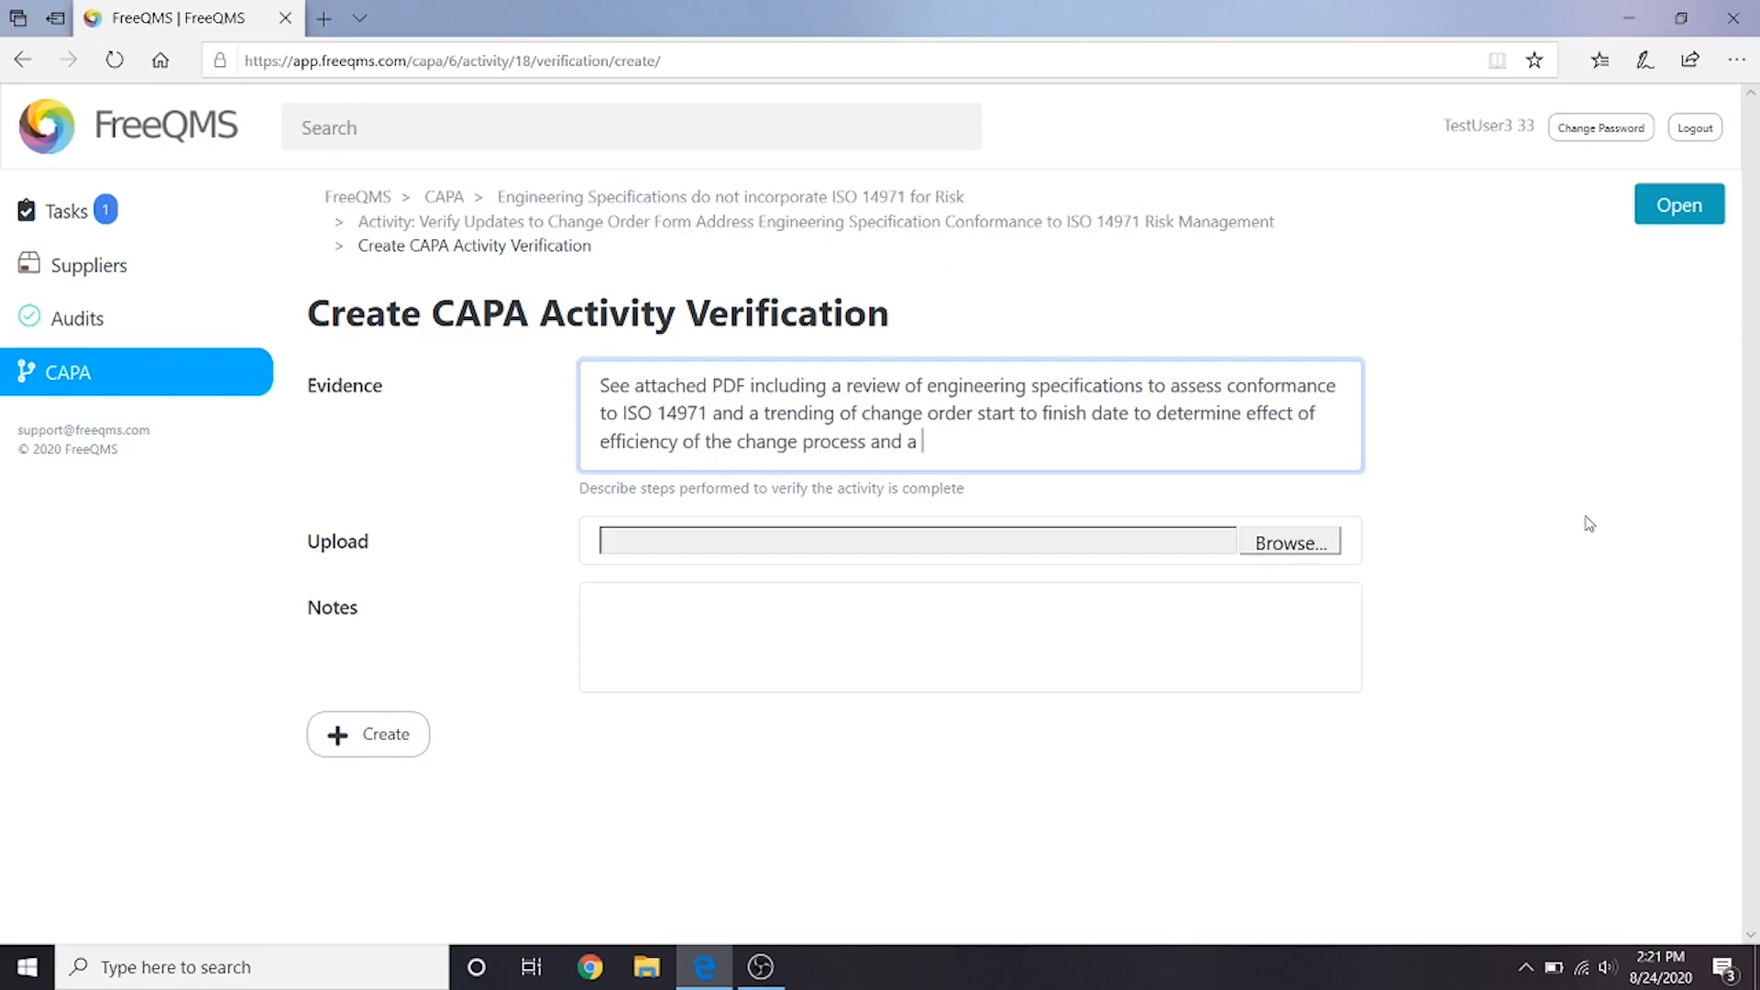
type("trending of nonconformances")
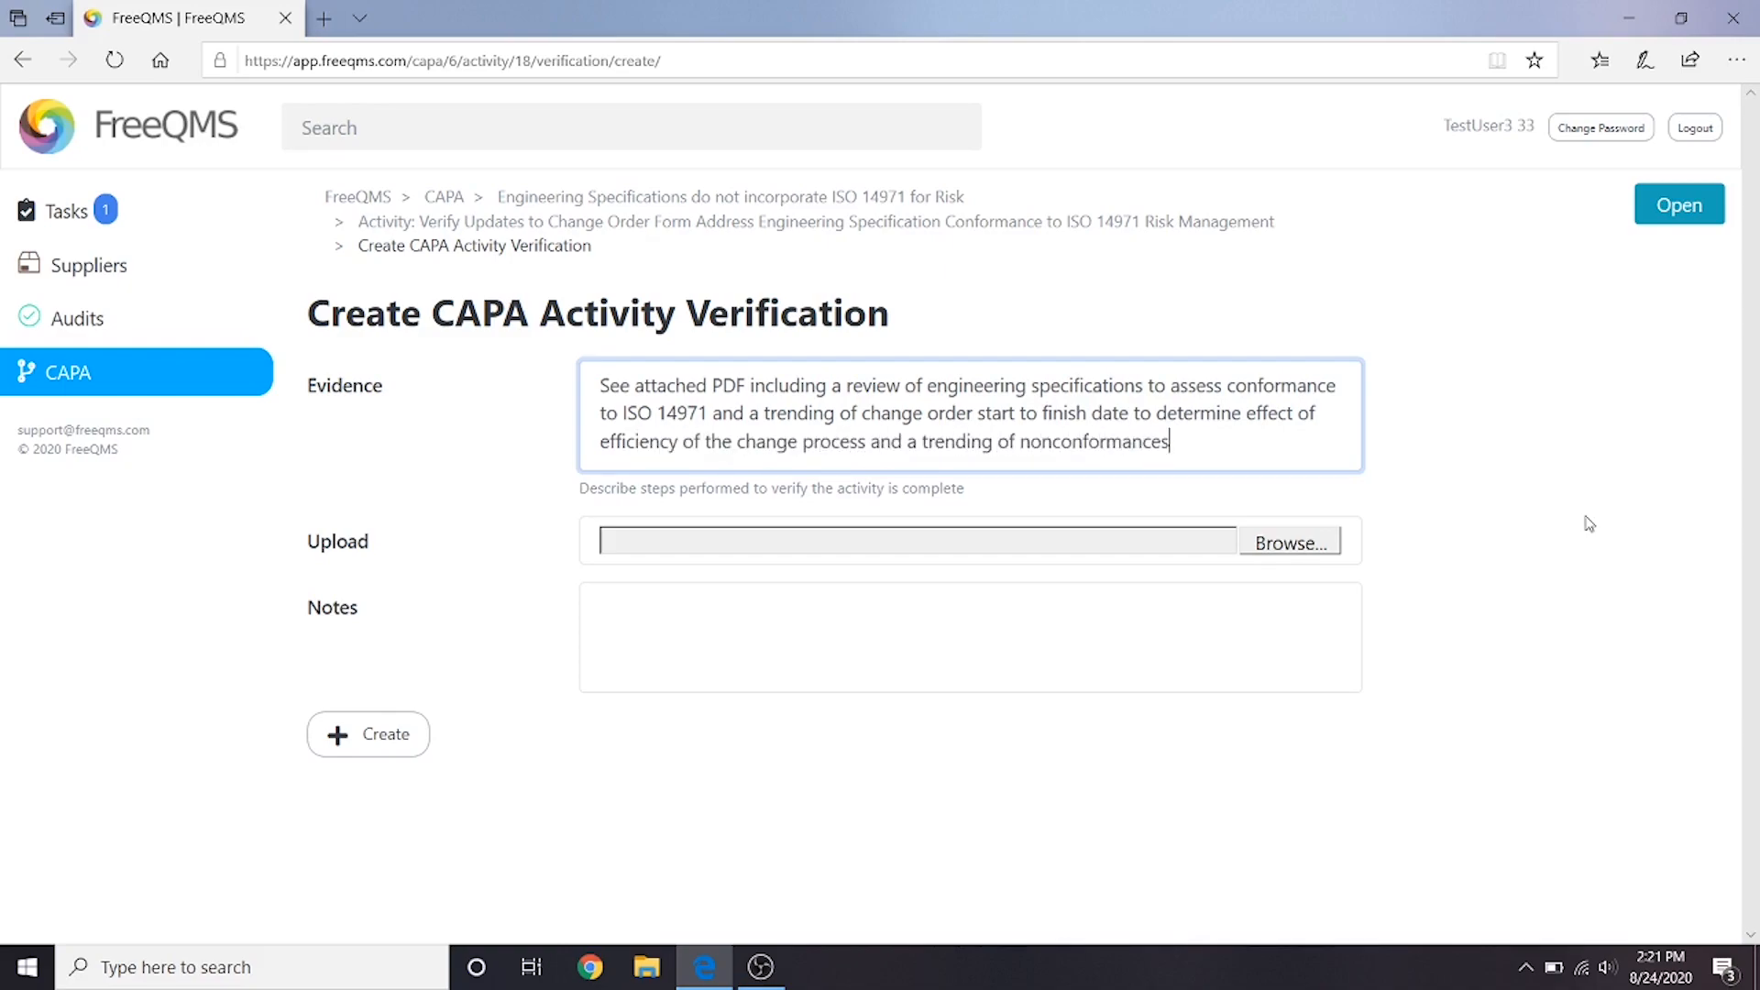
type(" and audit findings relating to ISO 1")
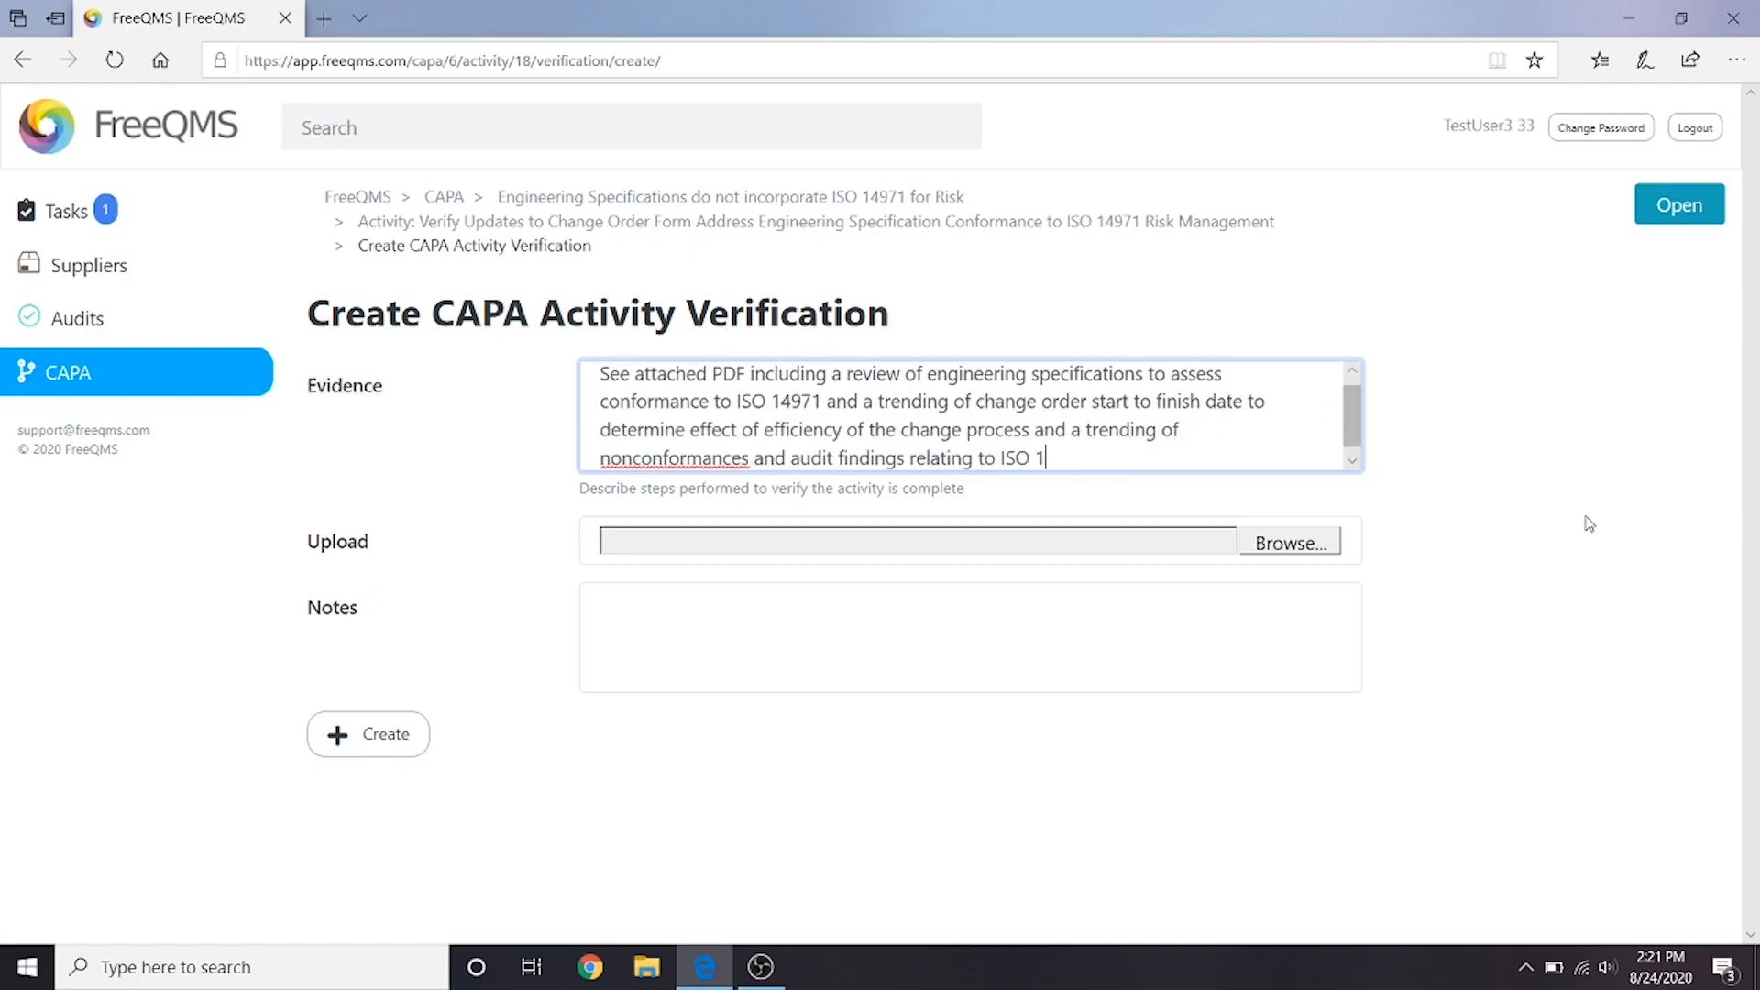
type("4971 to determine eff")
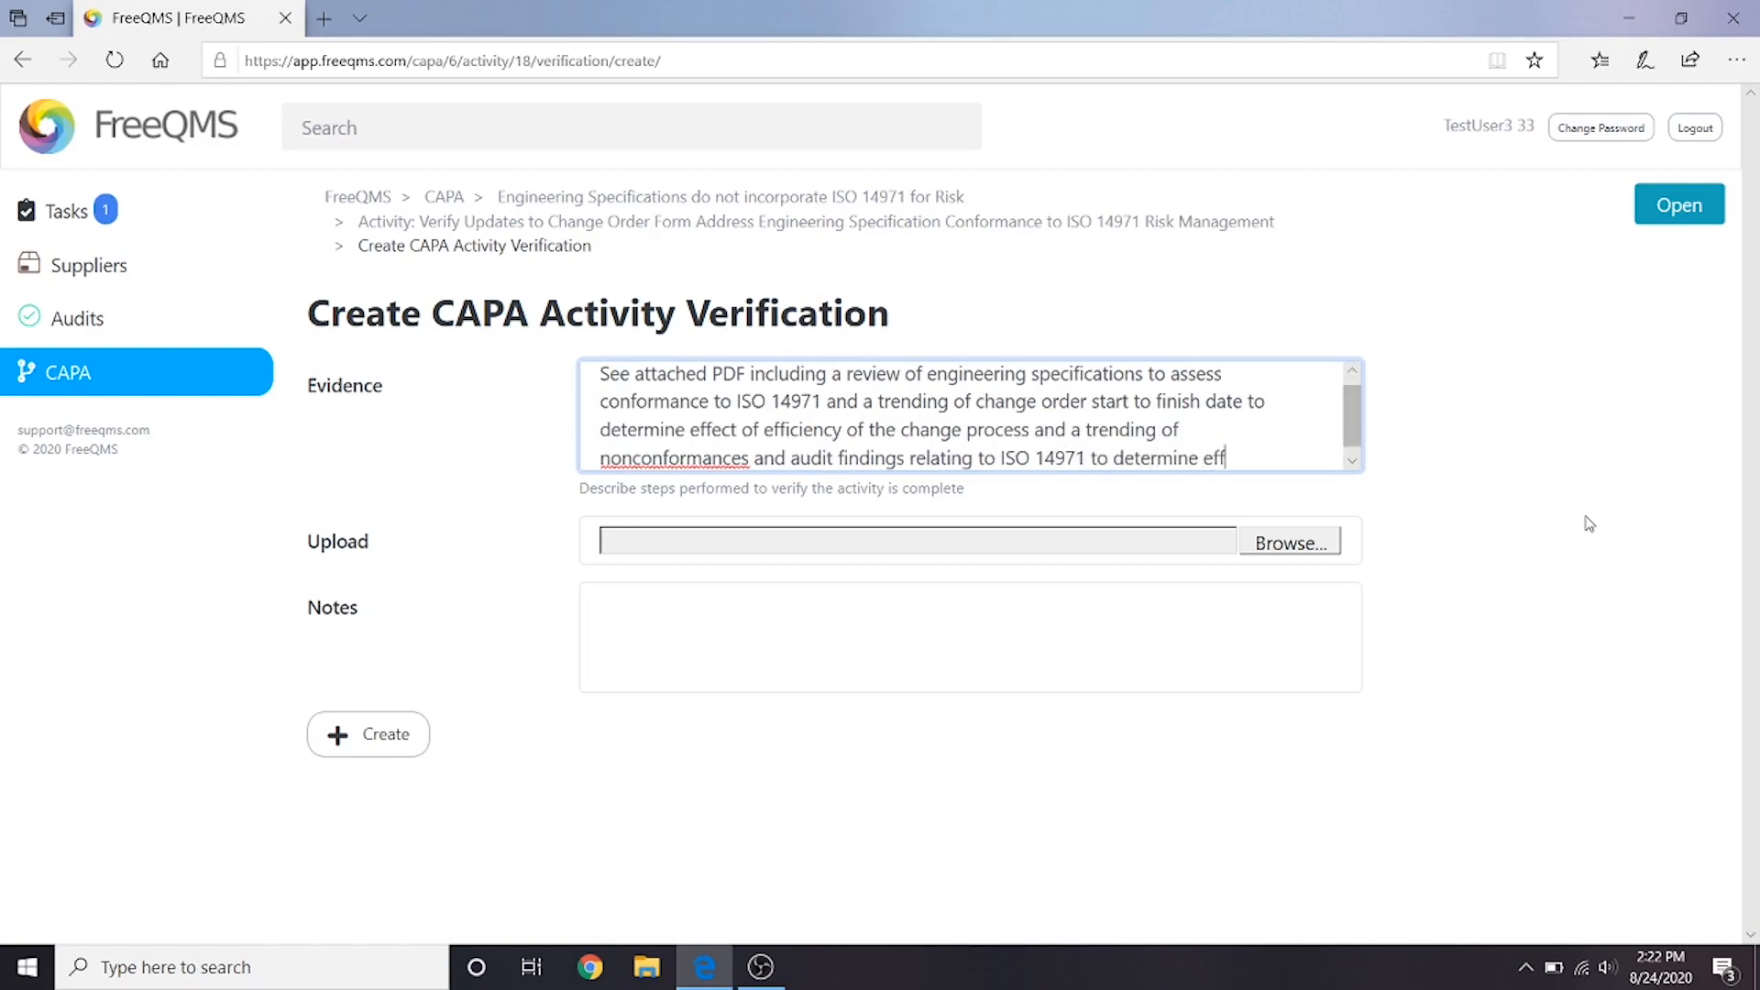
type("ectiveness of changes.")
- Complete the evidence with "and a trending of nonconformances and audit findings relating to ISO 14971 to determine effectiveness of changes."
left_click(1478, 463)
- Attach the Excel file "CAPA Verification of Effectiveness Trending of Change Orders" from the CAPA test doc uploads folder to the verification
left_click(1272, 543)
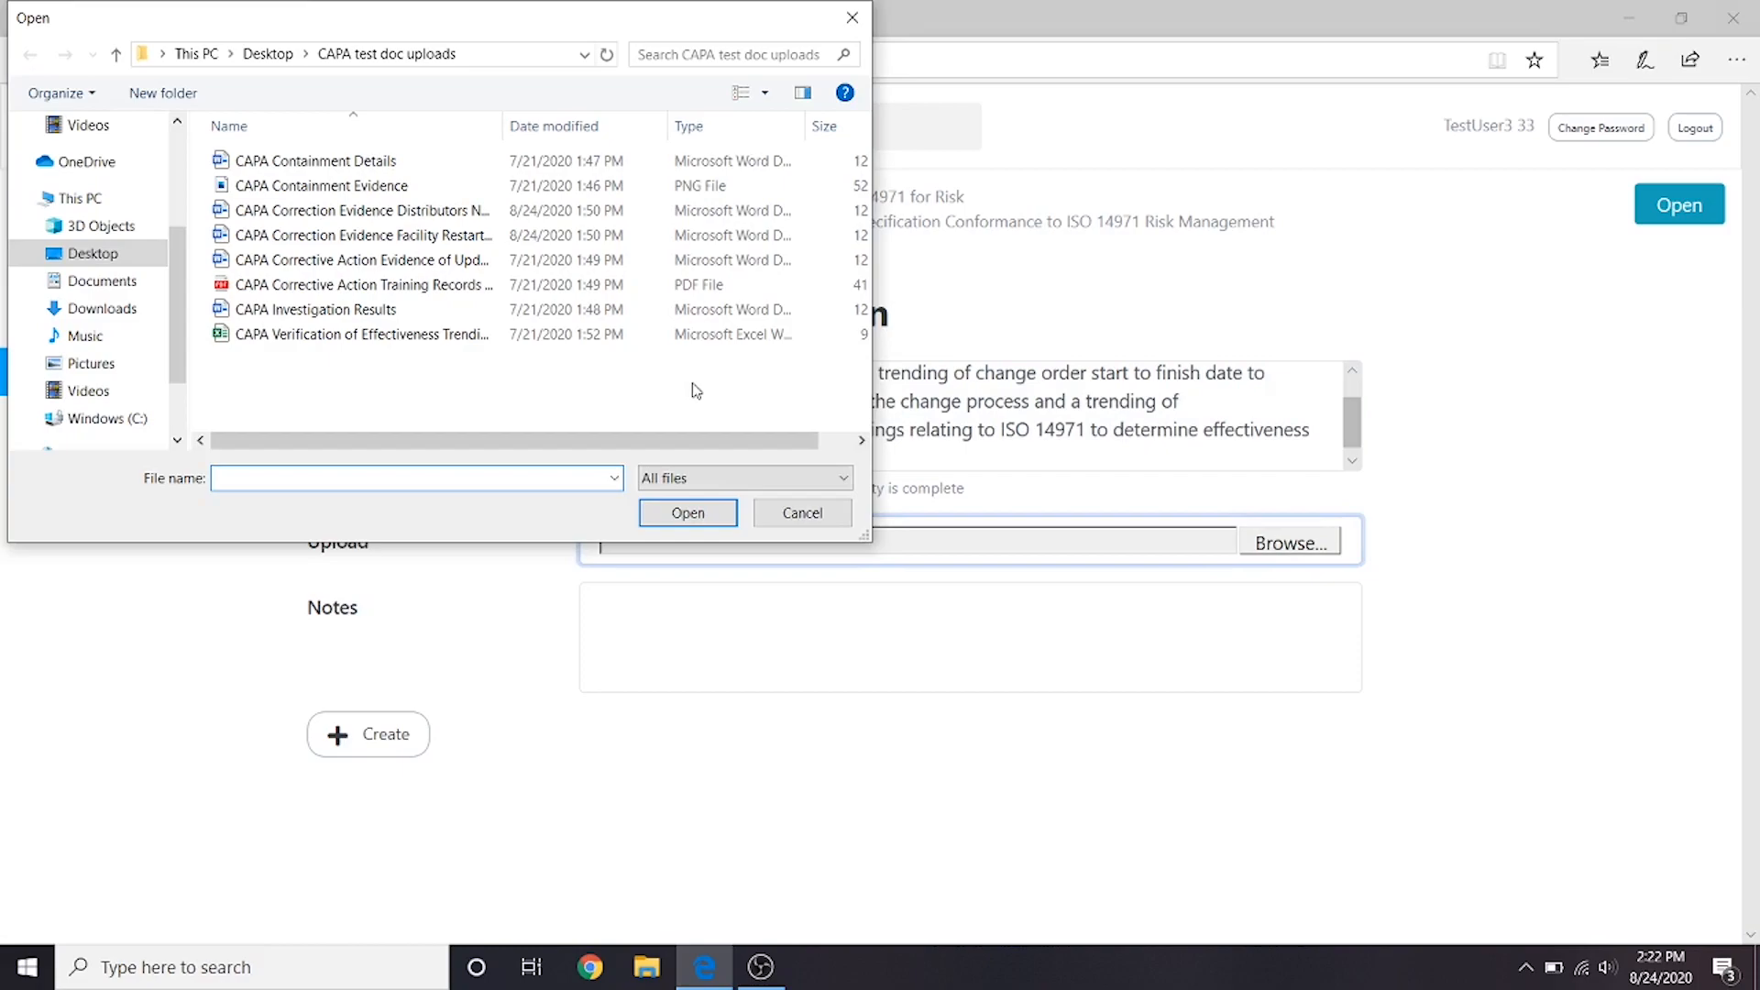
left_click(514, 336)
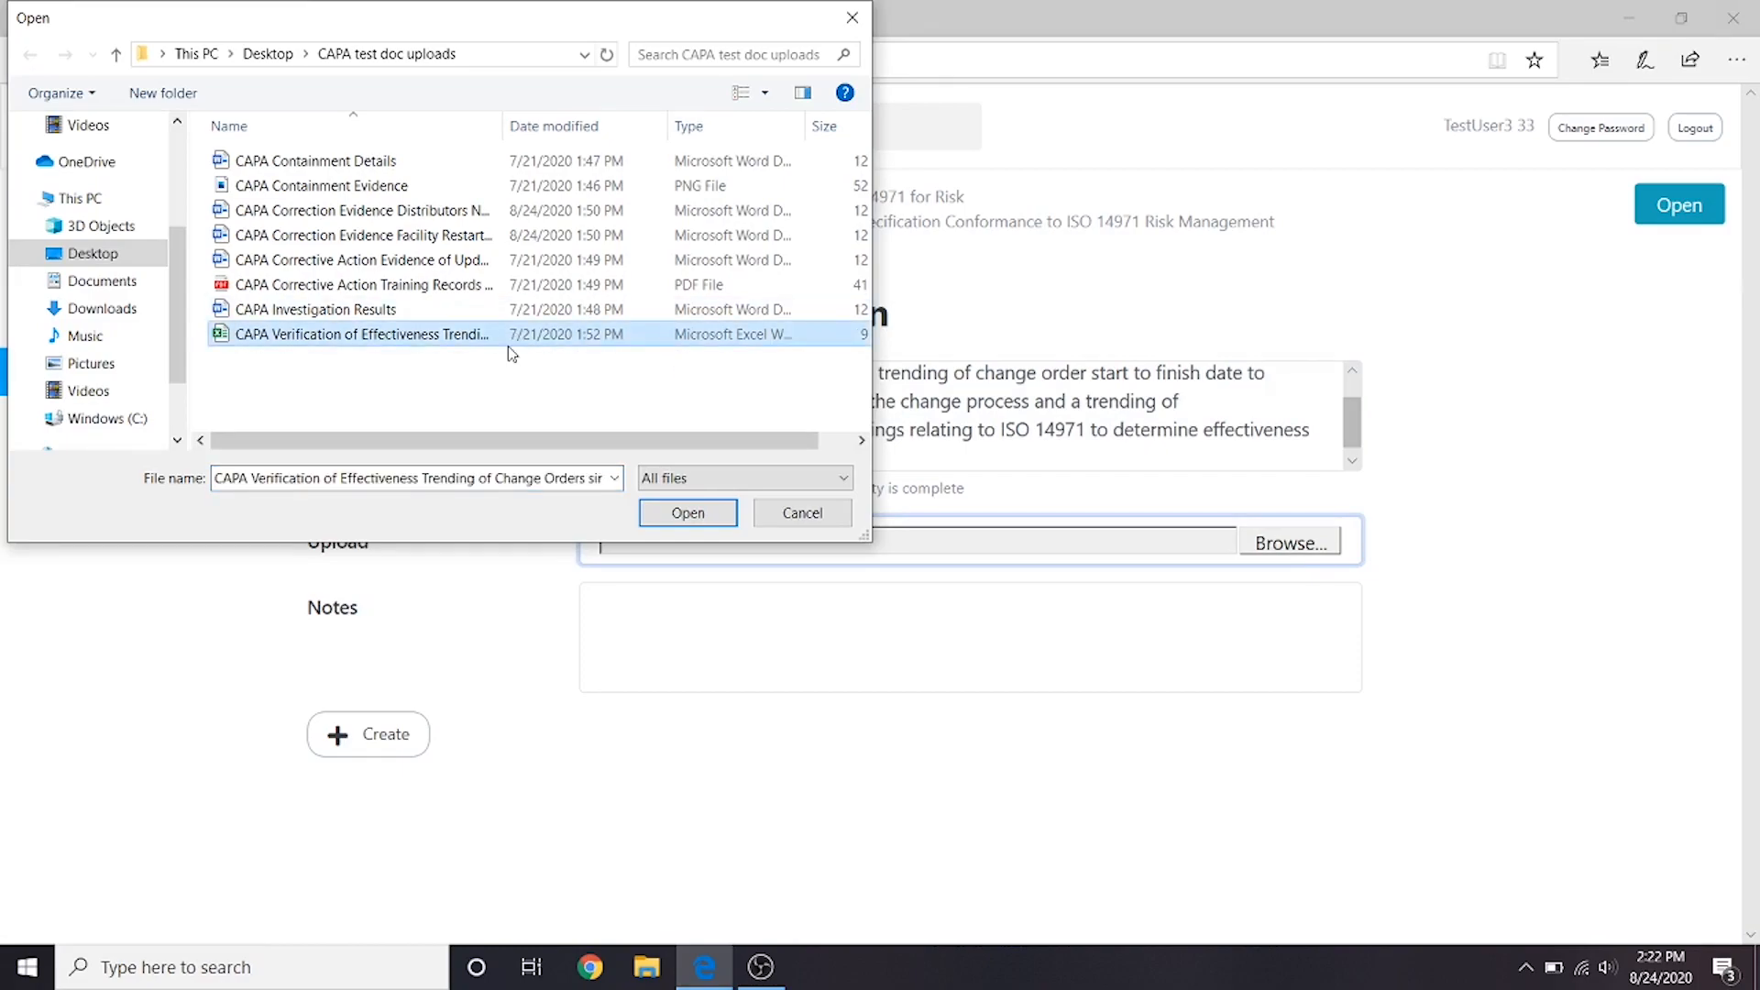
left_click(683, 510)
- Add the note "See Quality for additional information if required." and create the activity verification
left_click(667, 632)
type("See Quality for additional information if required.")
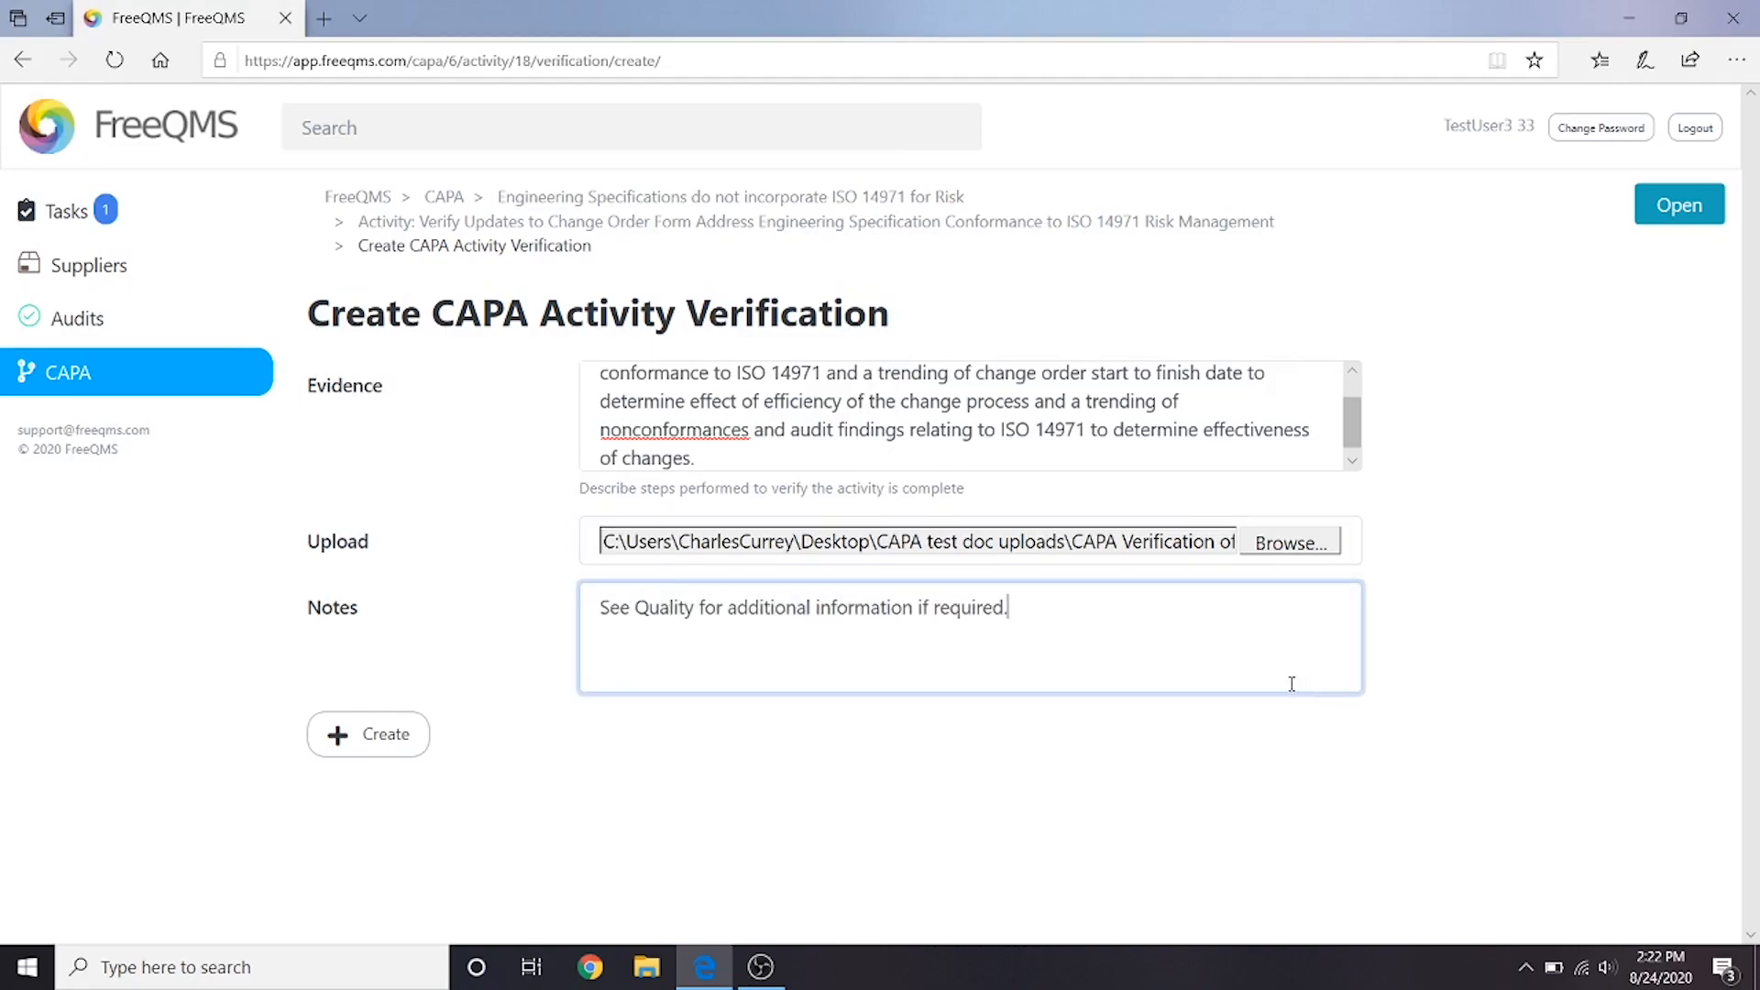
left_click(350, 734)
left_click(351, 734)
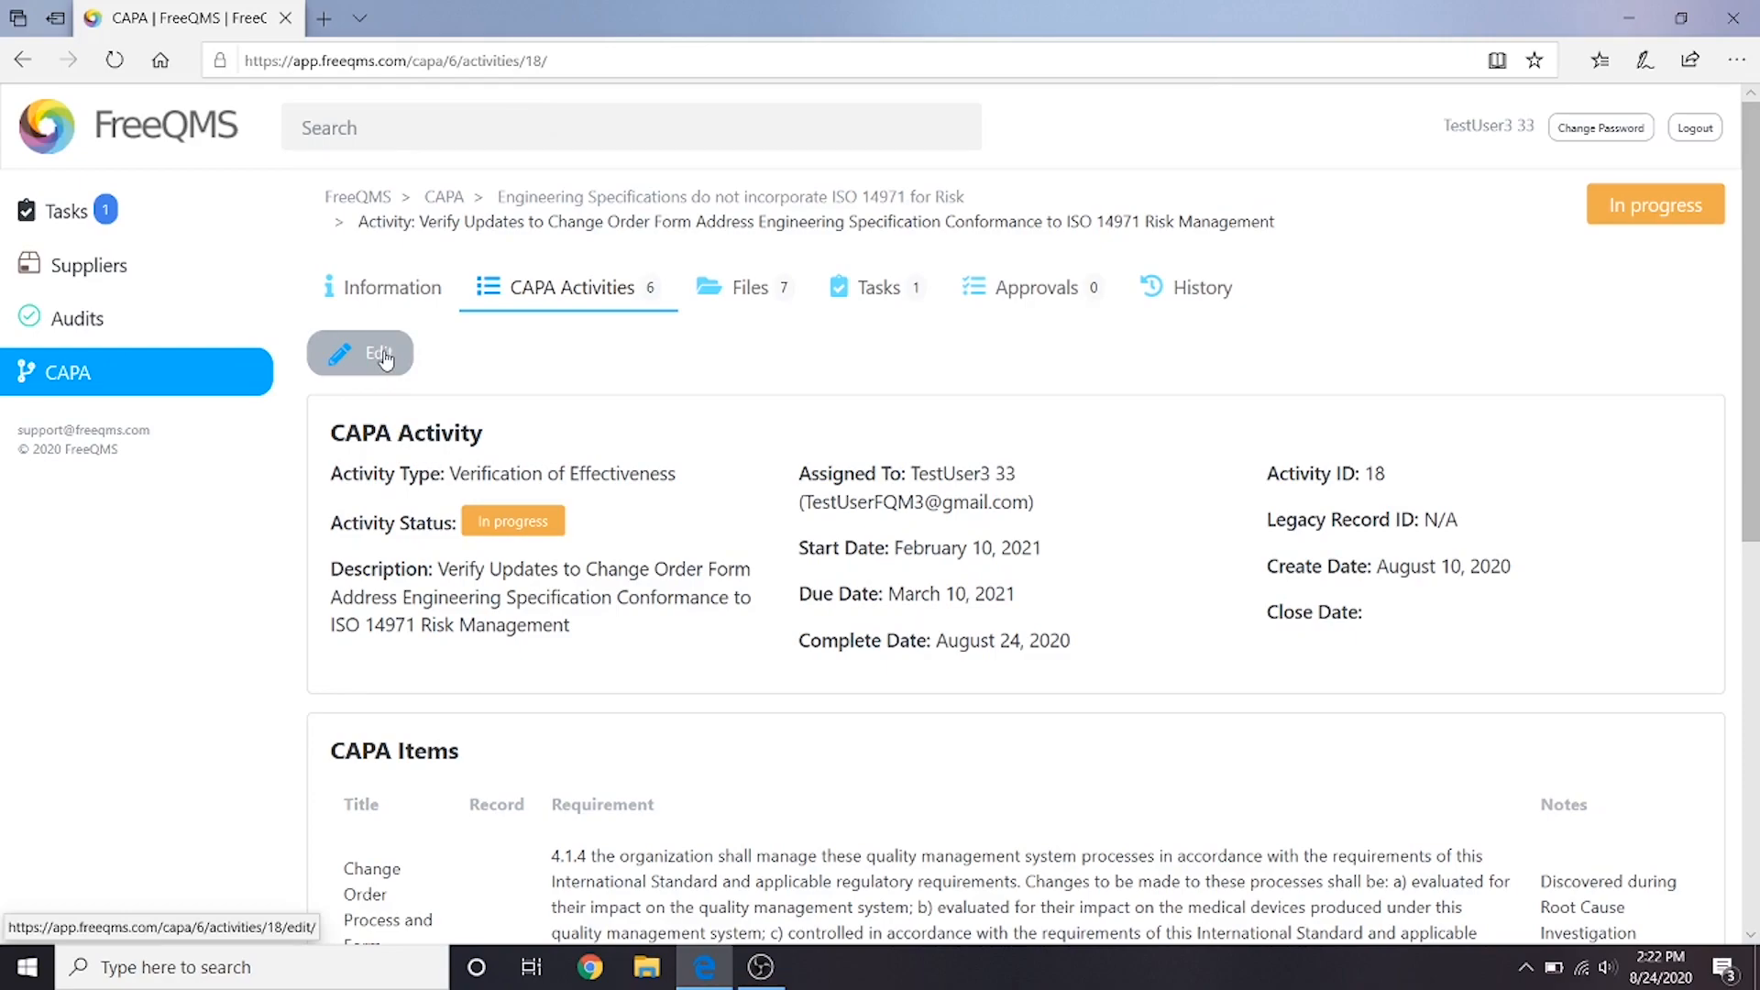
- Edit the Verification of Effectiveness activity and set its activity status to Closed
left_click(385, 358)
left_click(742, 368)
left_click(700, 420)
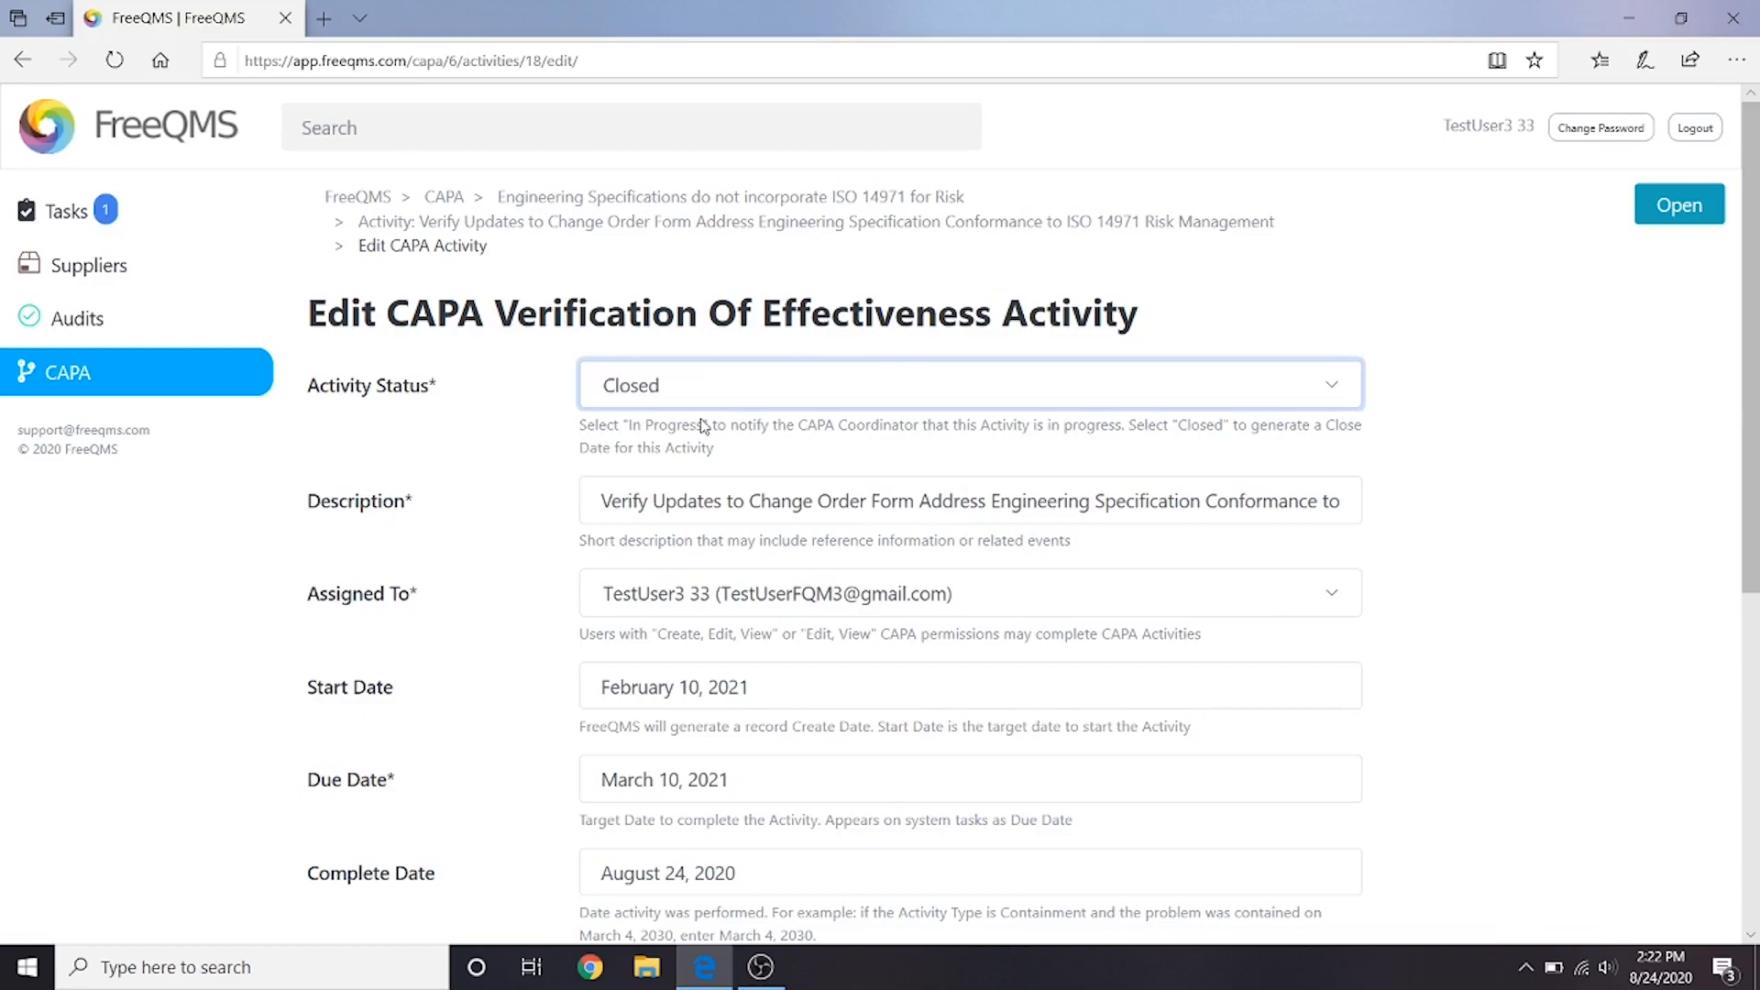
scroll(703, 424, "down", 5)
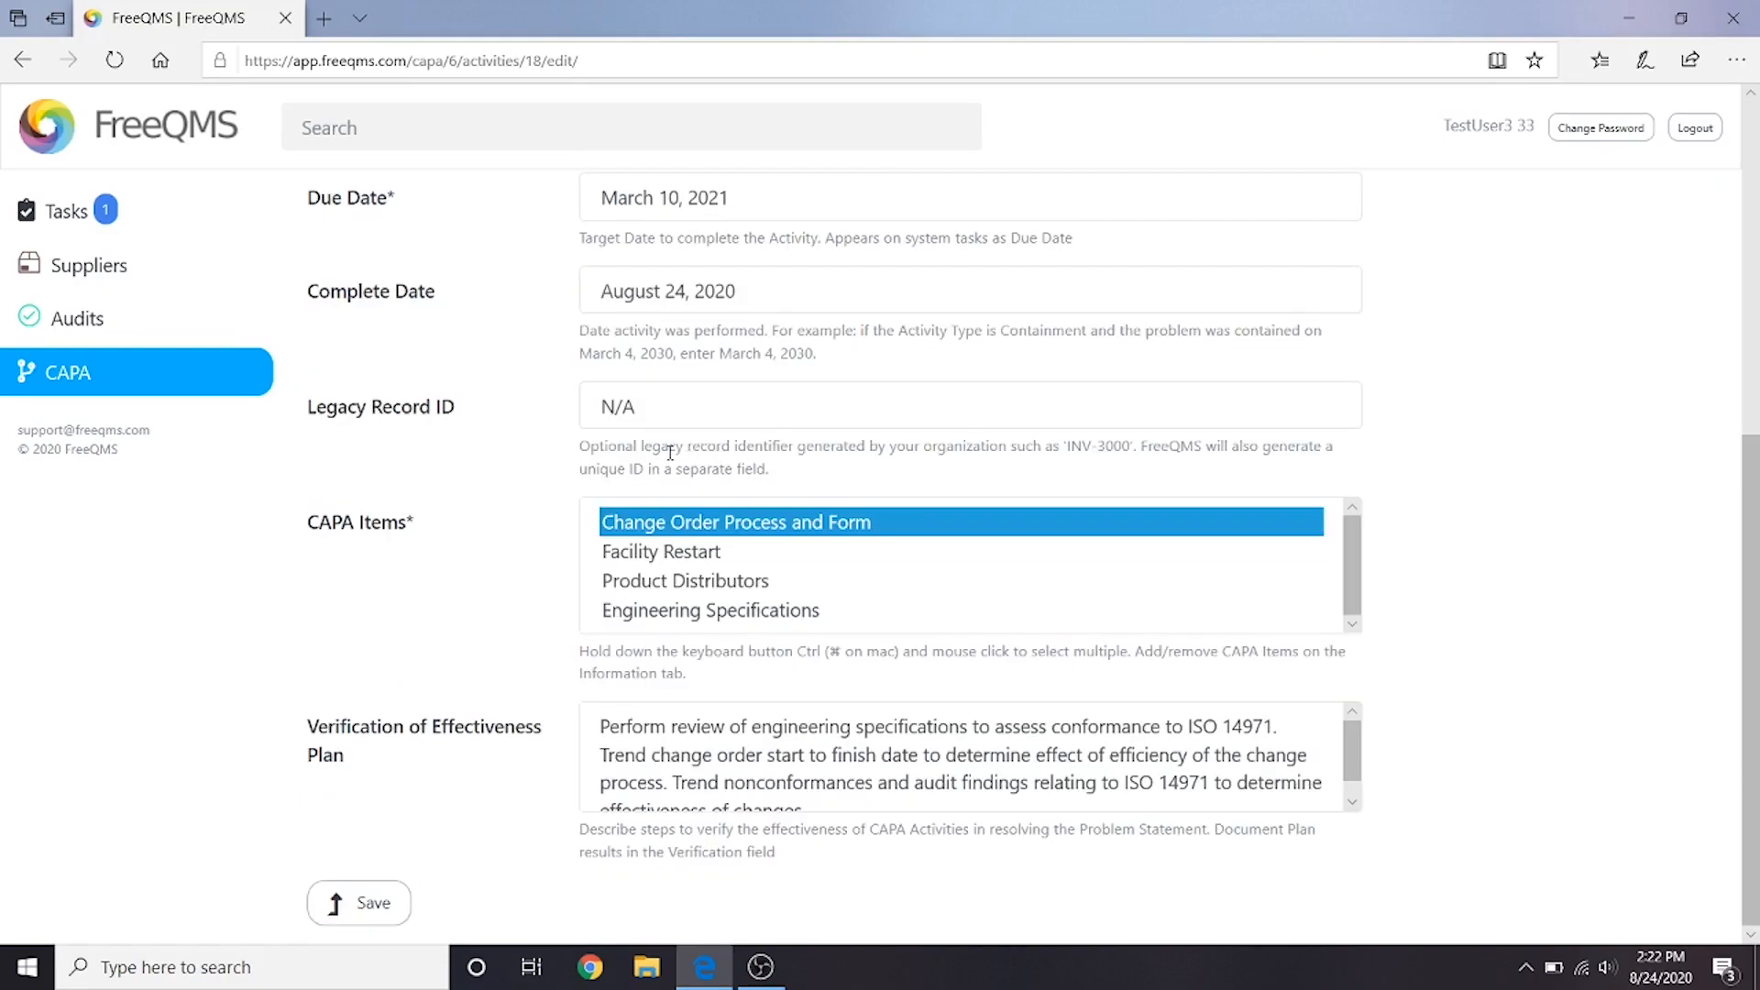